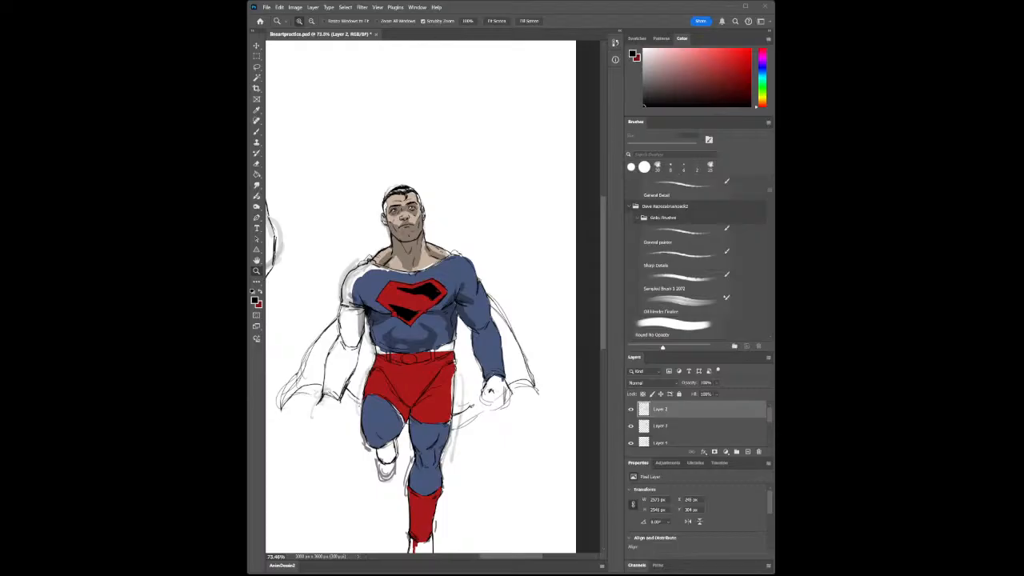
- Open gutspost.psd and worldeater.psd from the recent files, view the open artworks and return to the line art practice document
click(260, 22)
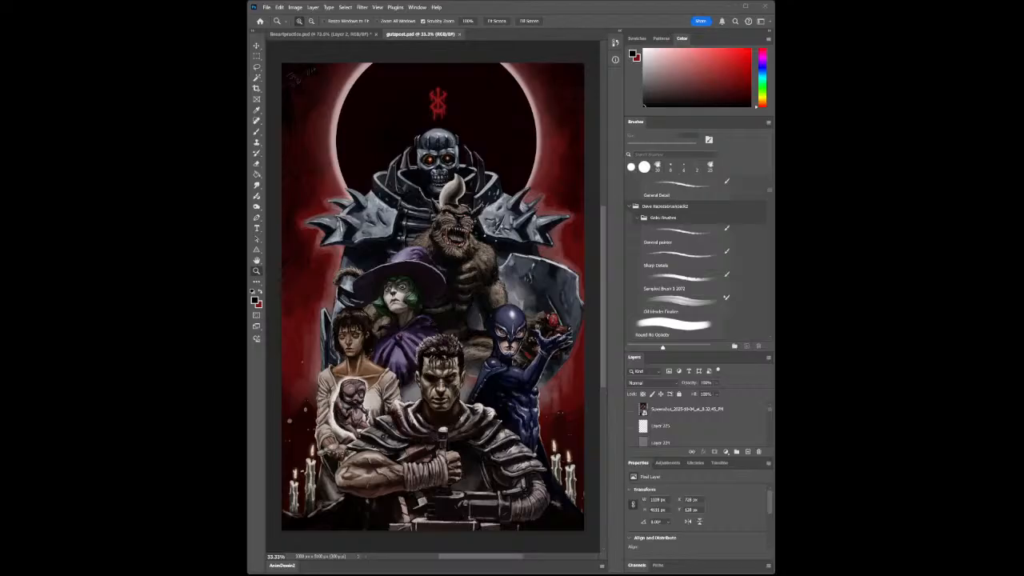
click(320, 33)
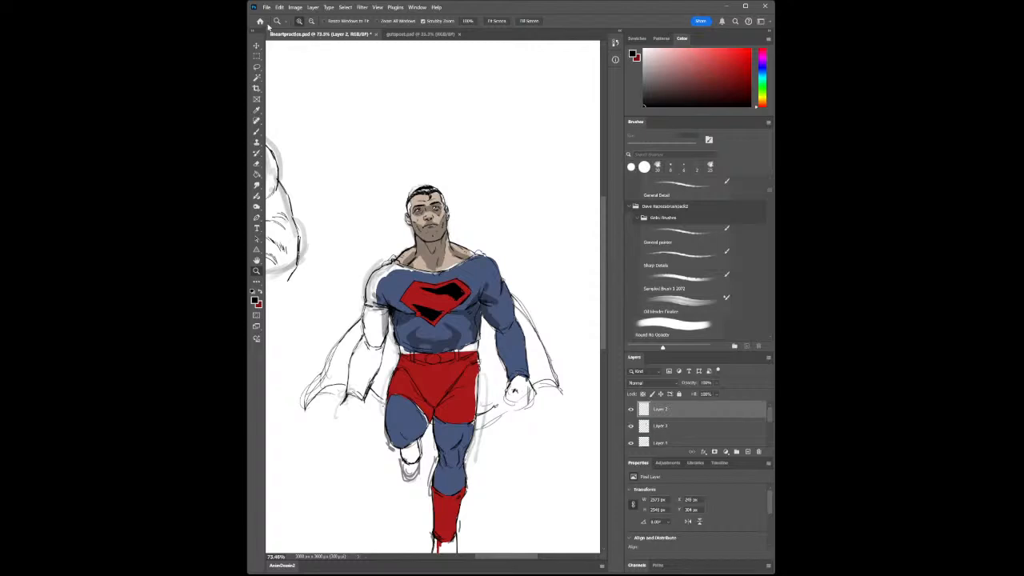
click(259, 23)
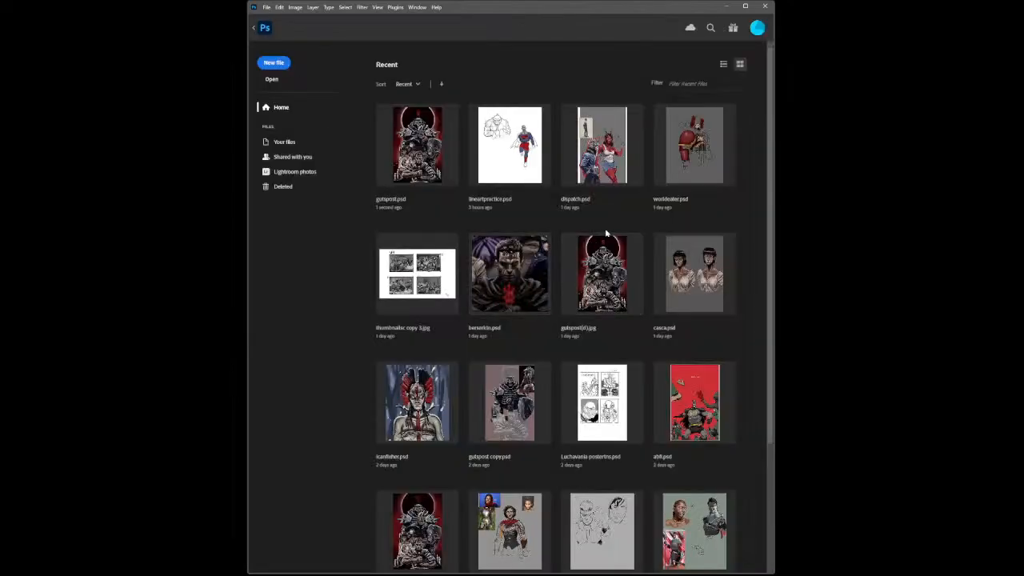
click(696, 169)
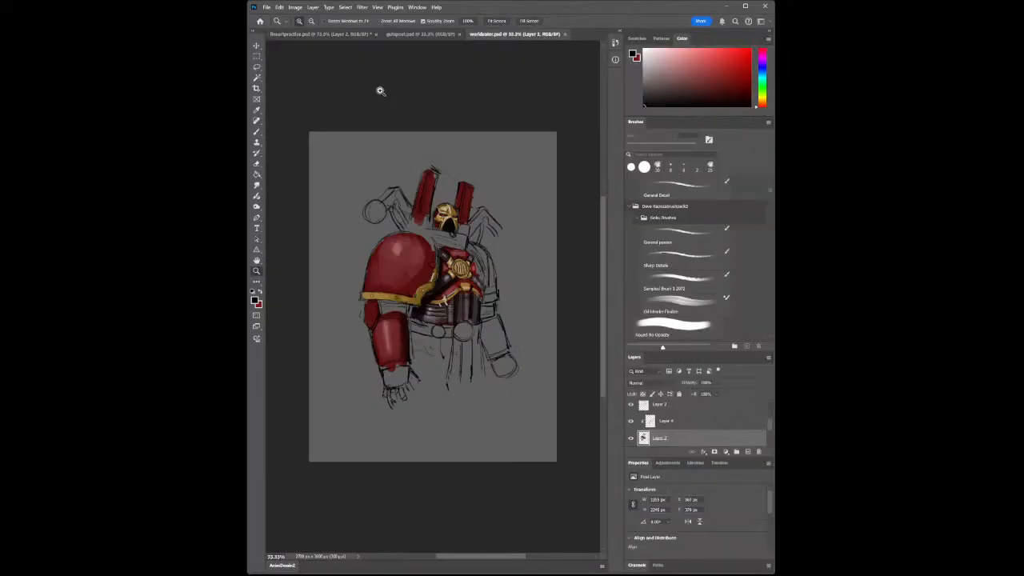
click(328, 35)
click(400, 38)
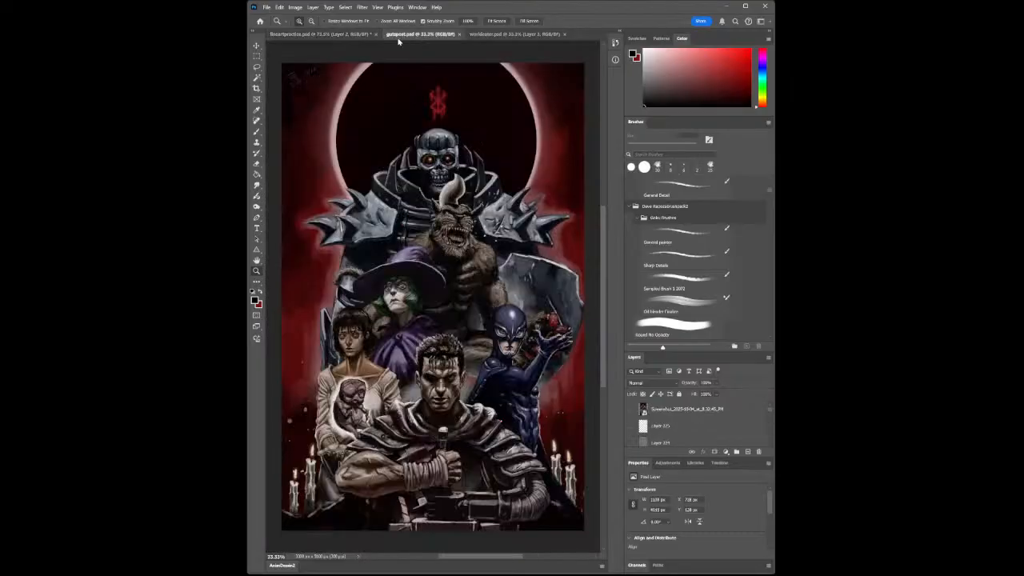
click(350, 35)
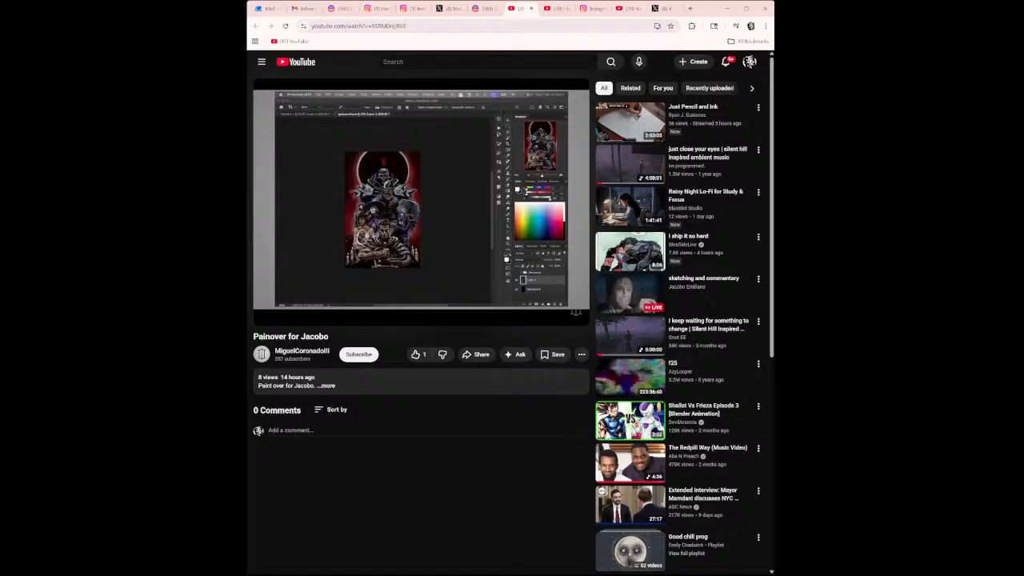
- Switch to the paint-over critique video on YouTube, start playing it and enlarge the player to theater mode
mouse_move(426, 123)
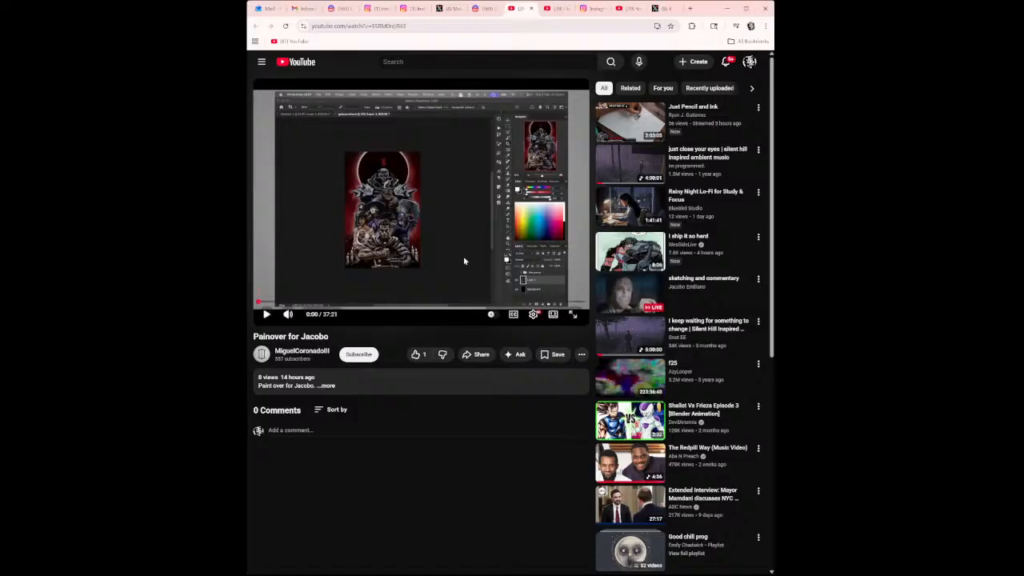
click(449, 272)
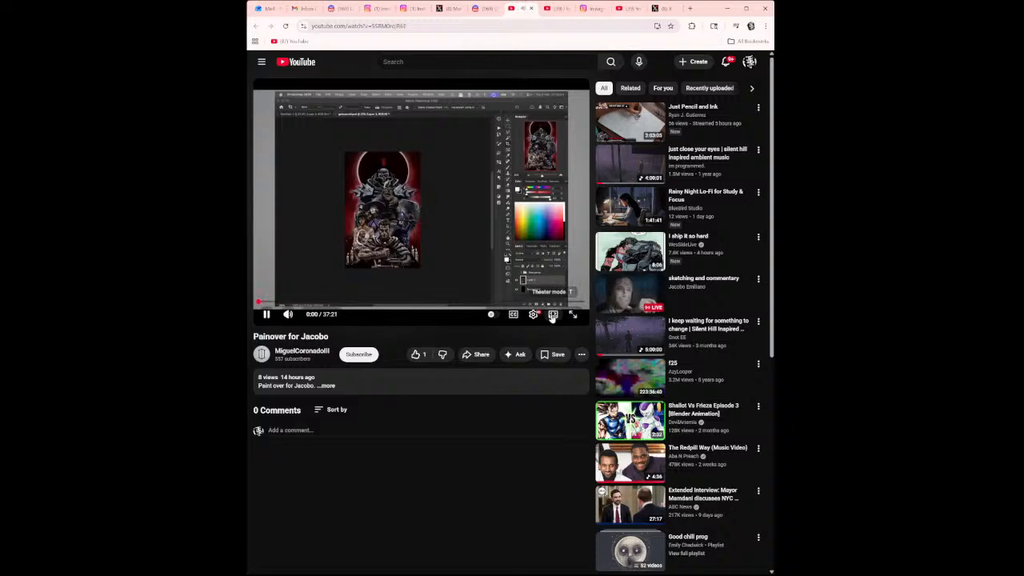
click(553, 314)
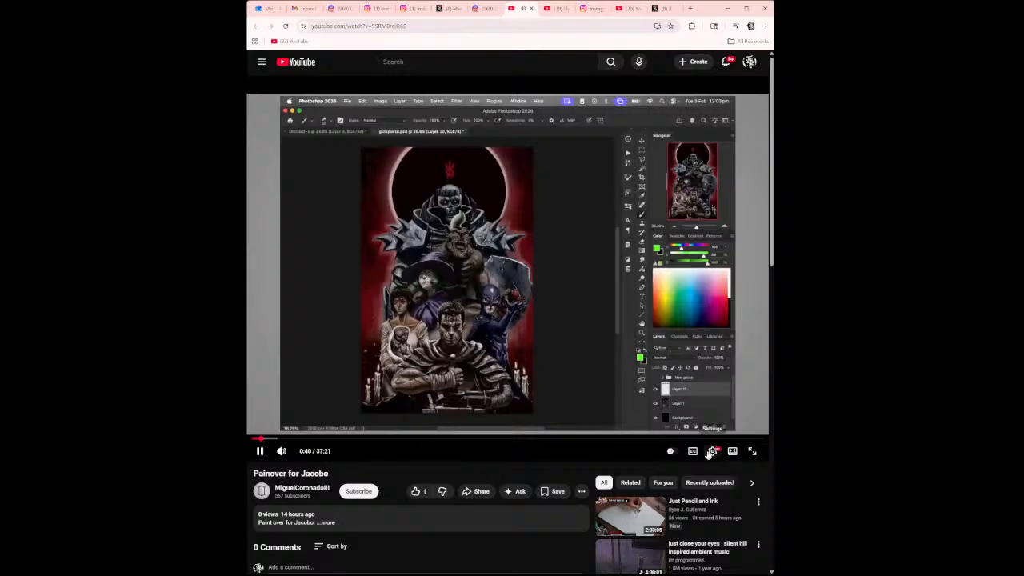
- Raise the playback speed of the paint-over video and give the video a like
click(713, 452)
click(687, 408)
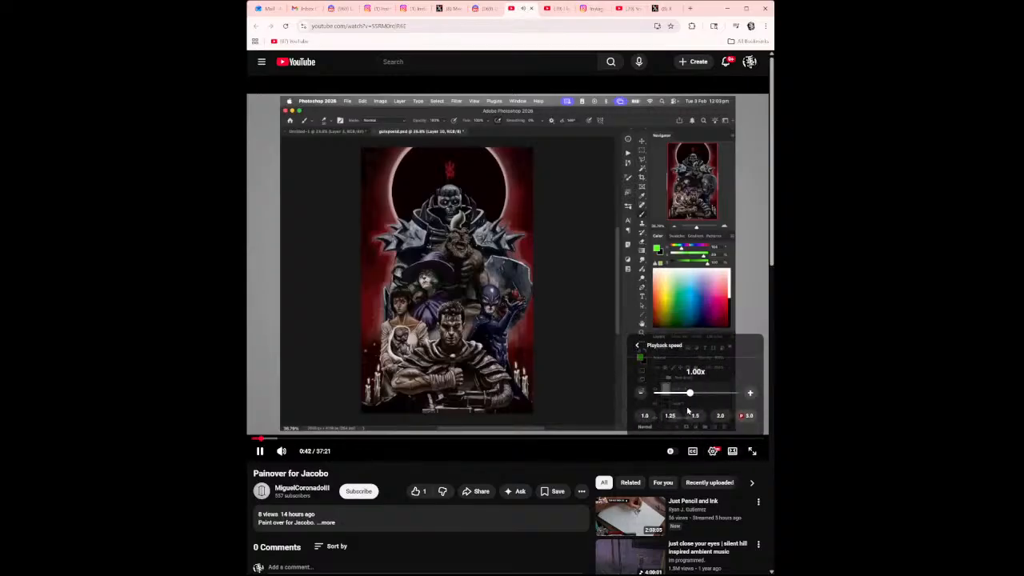
drag(696, 393, 734, 393)
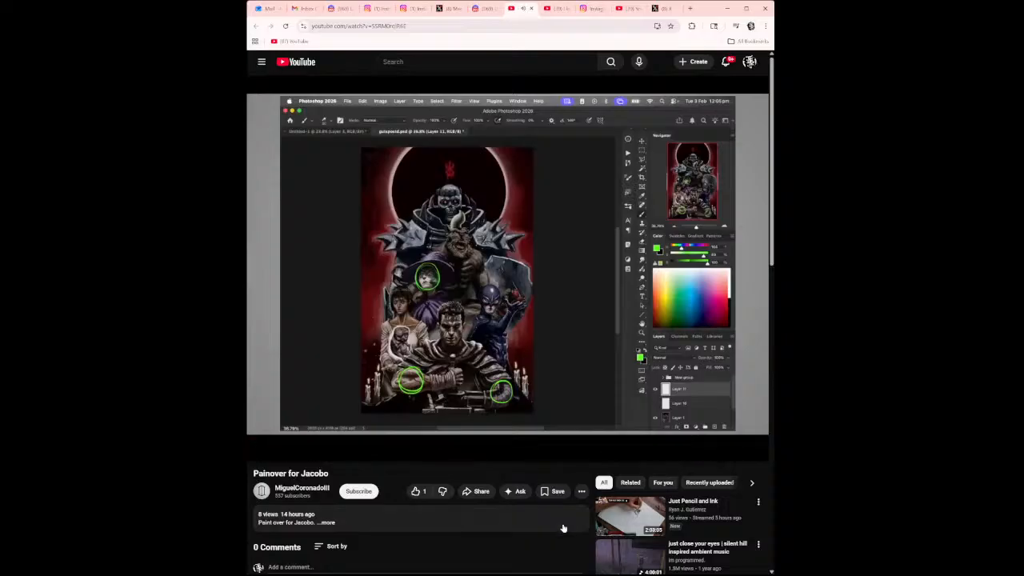
click(415, 492)
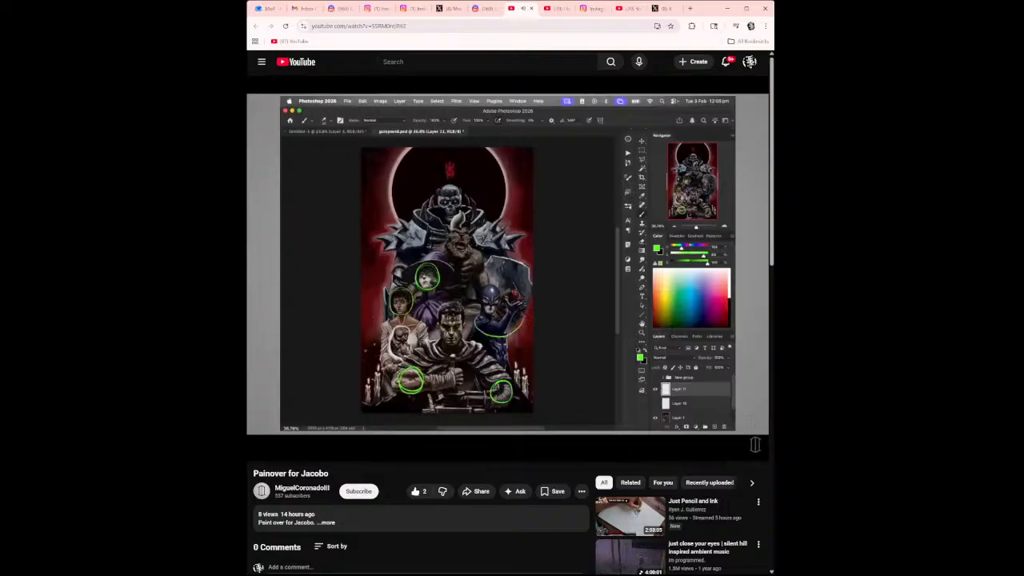
- Pause the paint-over video and load the Warhammer concept artist's ArtStation portfolio in a new browser tab
click(490, 308)
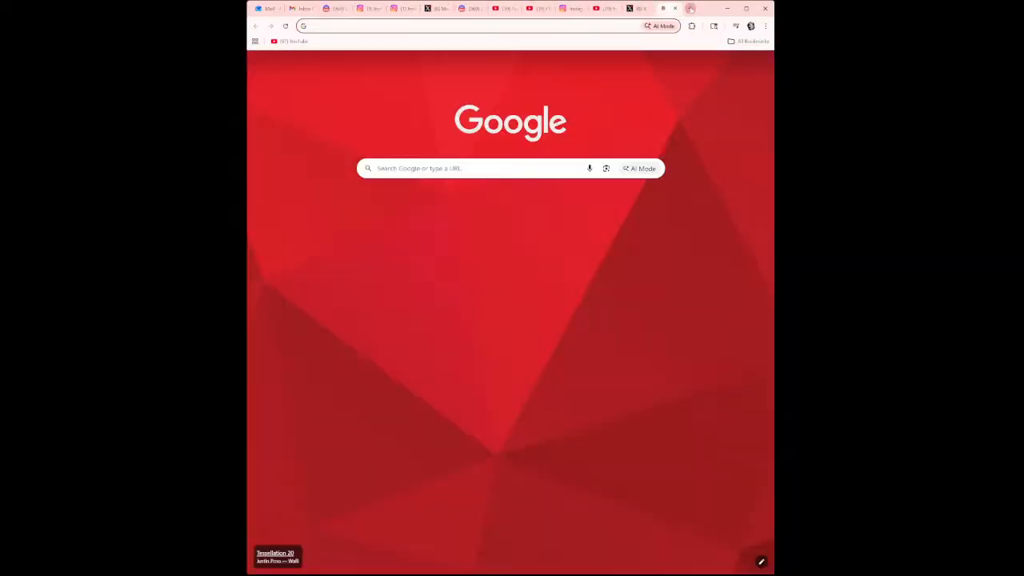
click(689, 8)
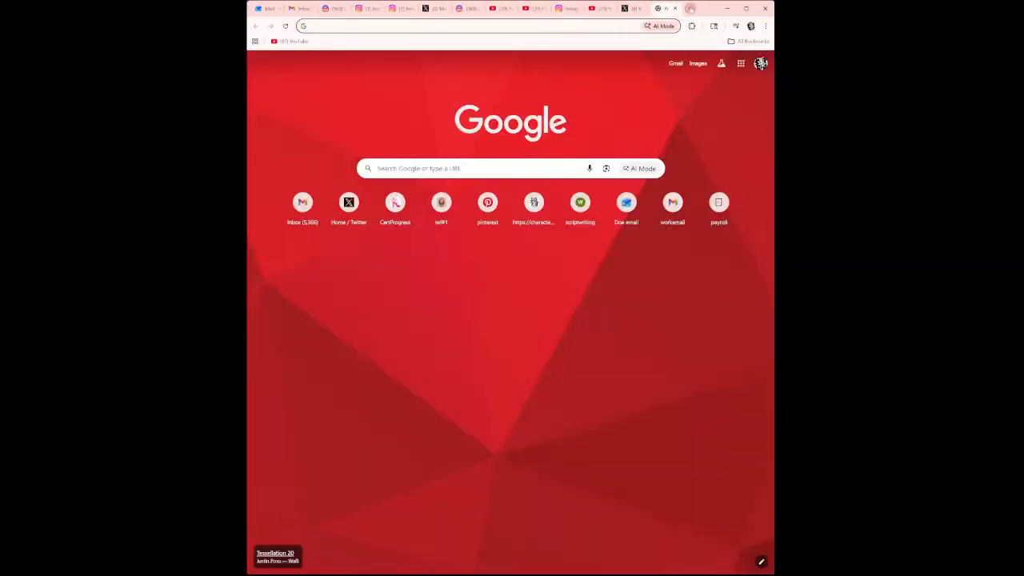
text(artstation.com/miguel-iglesias)
key(Return)
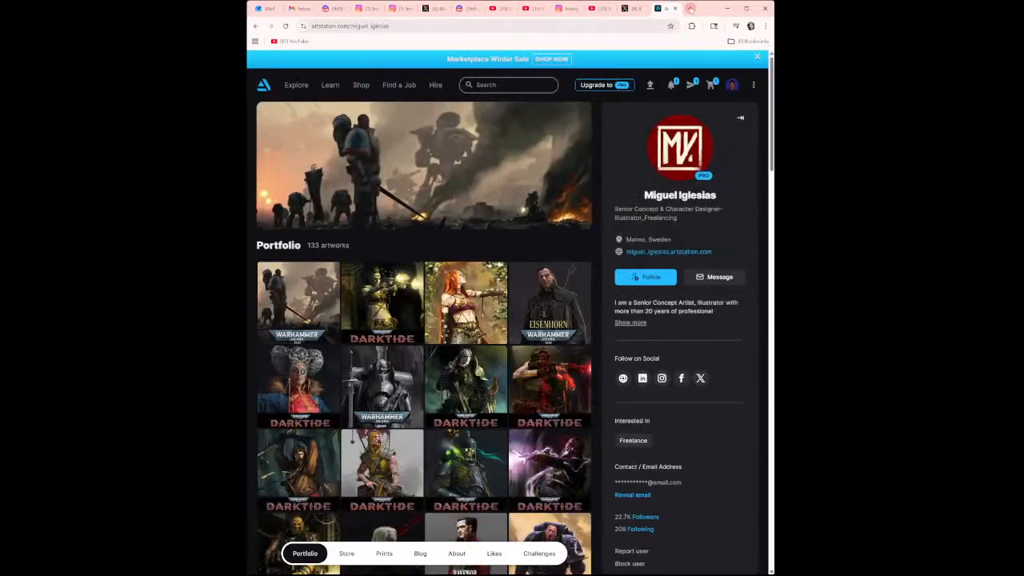
- Check the ArtStation notifications, open the Berserk project from your own profile and look through its process images to the Casca versions
click(670, 86)
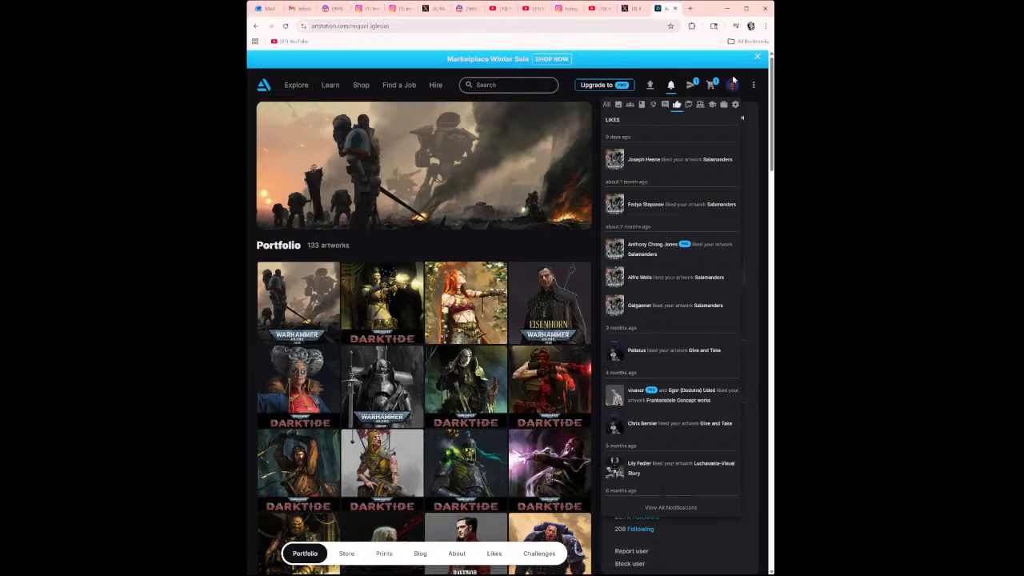
click(733, 83)
click(696, 118)
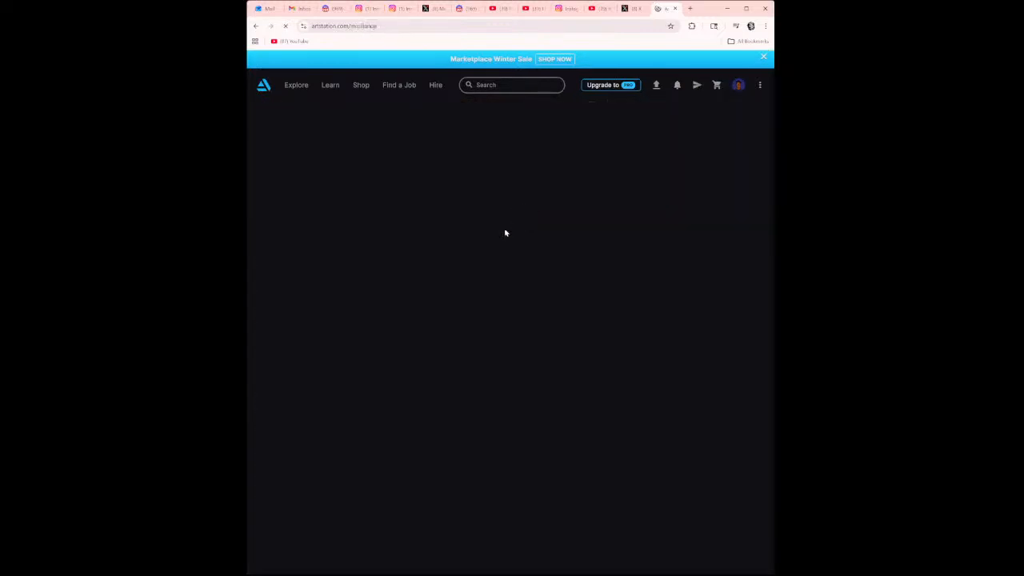
click(280, 338)
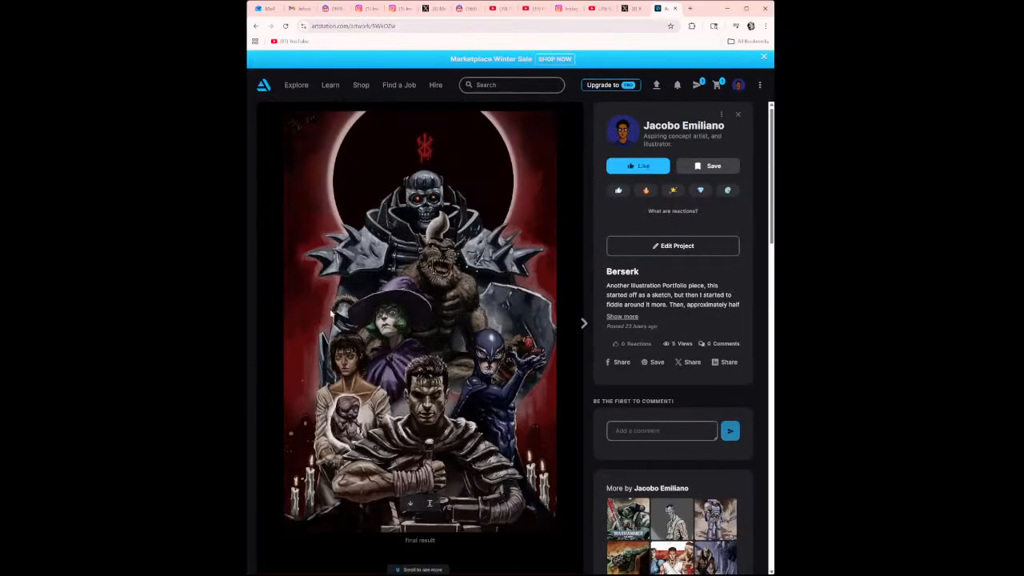
scroll(371, 265, down, 6)
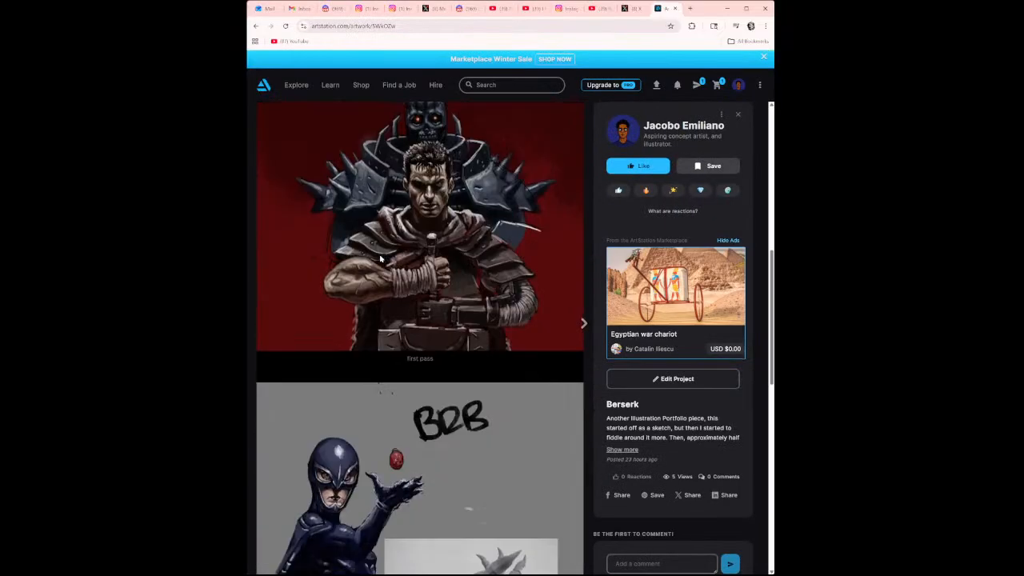
scroll(381, 257, down, 8)
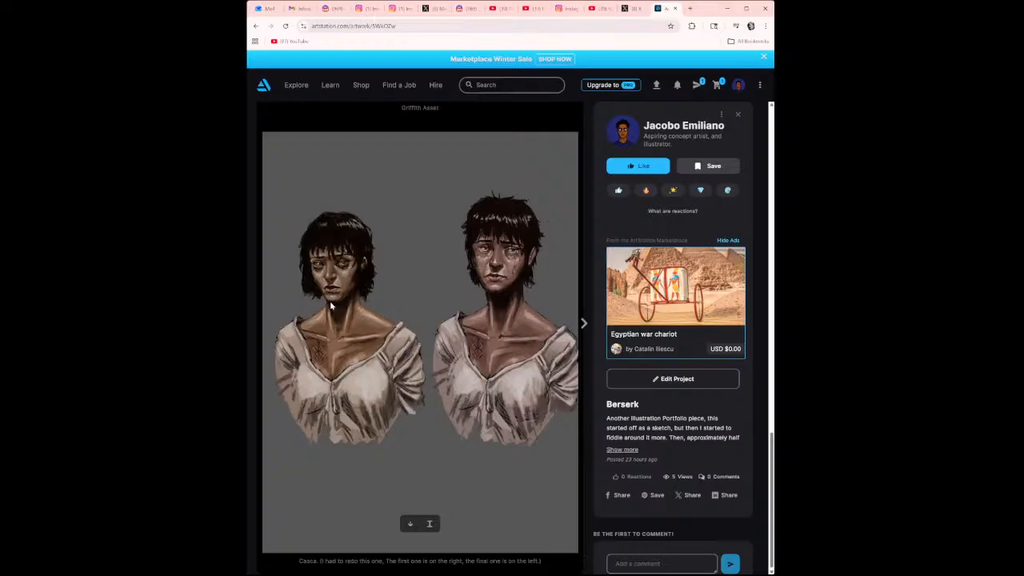
- Return to the paint-over video, resume it and pause it at the close-up of the witch's face
click(503, 8)
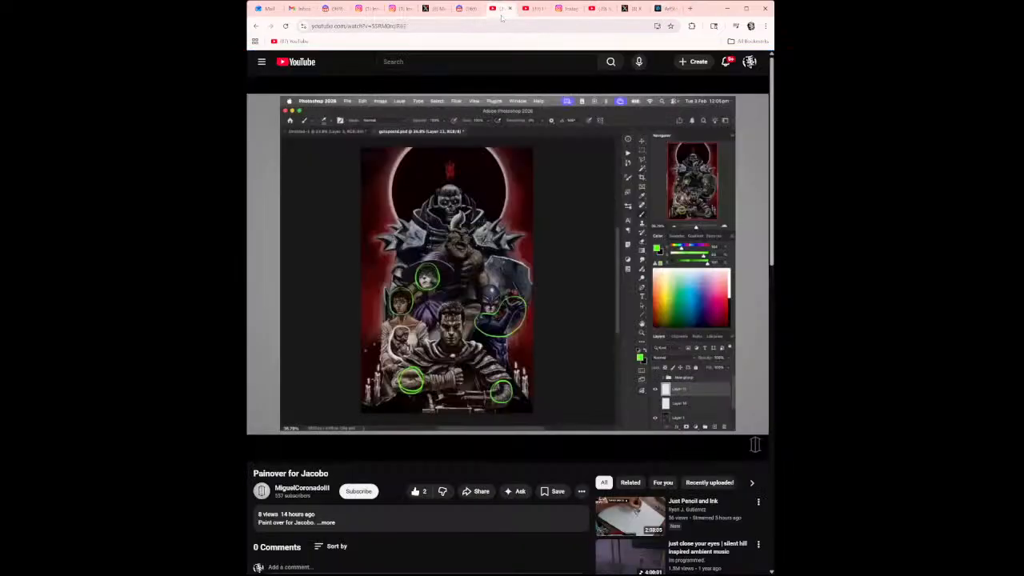
click(460, 196)
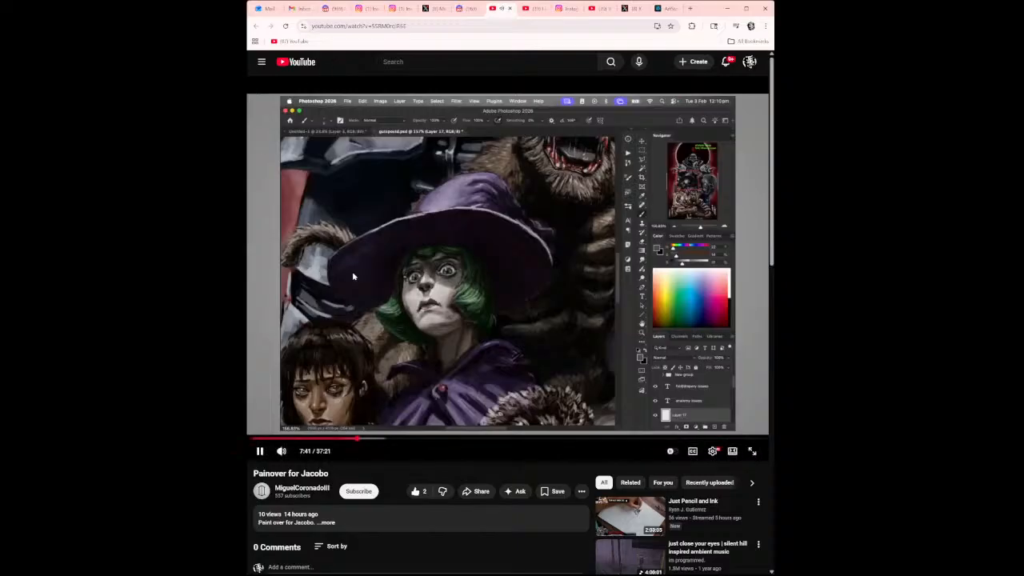
click(402, 270)
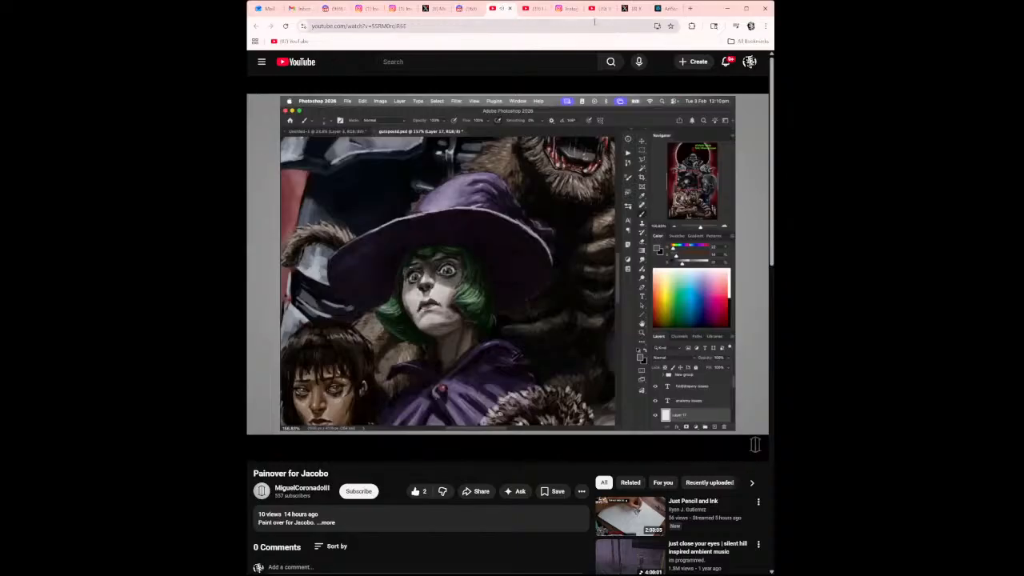
- Go to your own Instagram profile and open the "Look up." elf portrait post
click(564, 11)
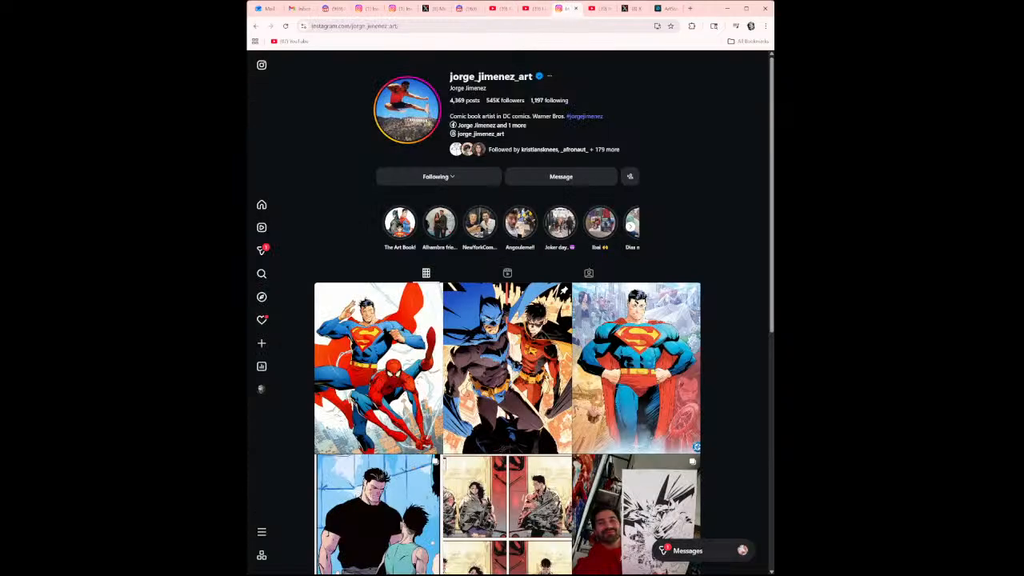
mouse_move(259, 403)
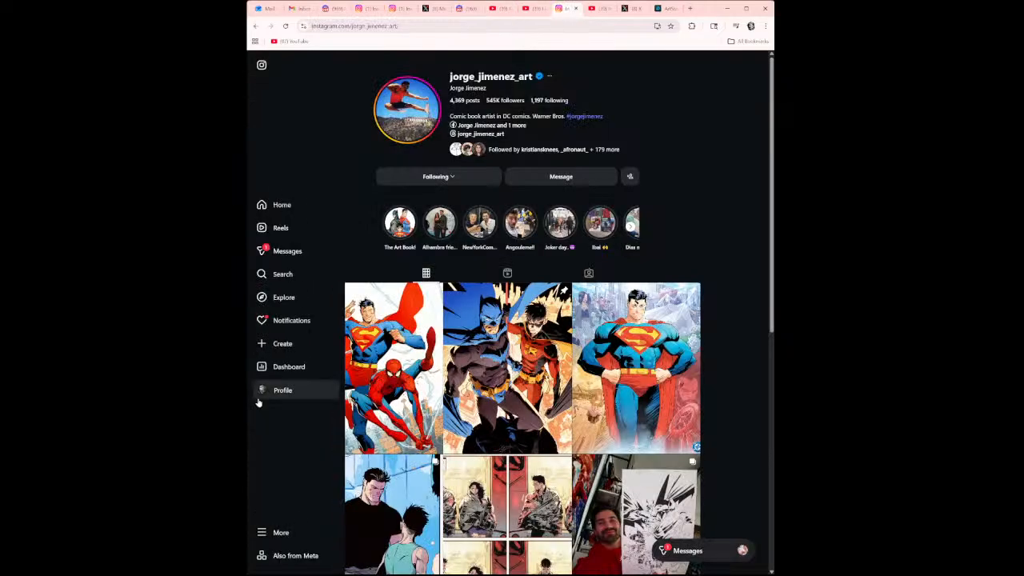
click(259, 400)
scroll(396, 388, down, 2)
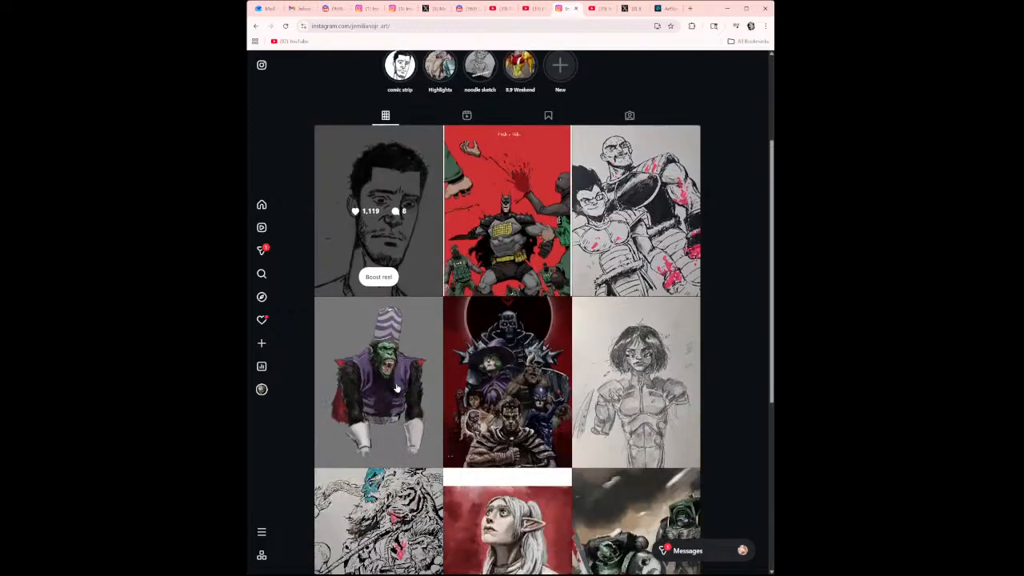
scroll(396, 388, down, 2)
click(495, 407)
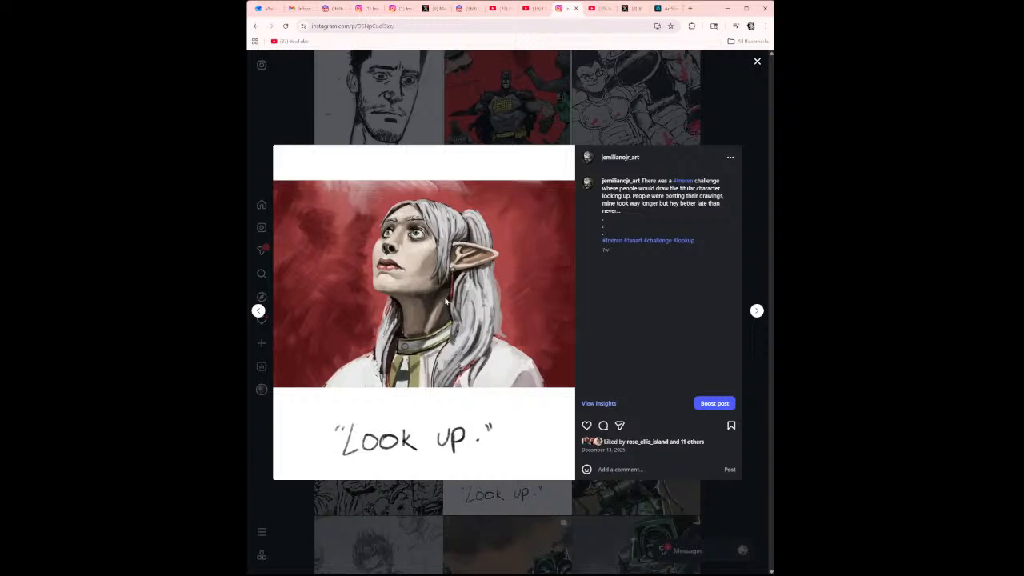
- Close the browser tabs with the YouTube home page, the work mail and the Gmail inbox
click(596, 9)
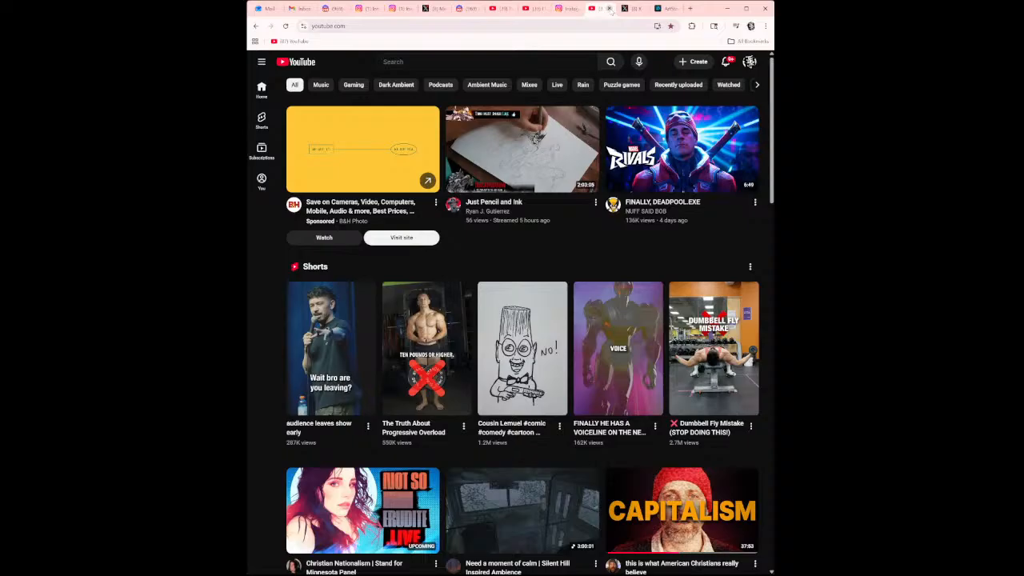
click(609, 9)
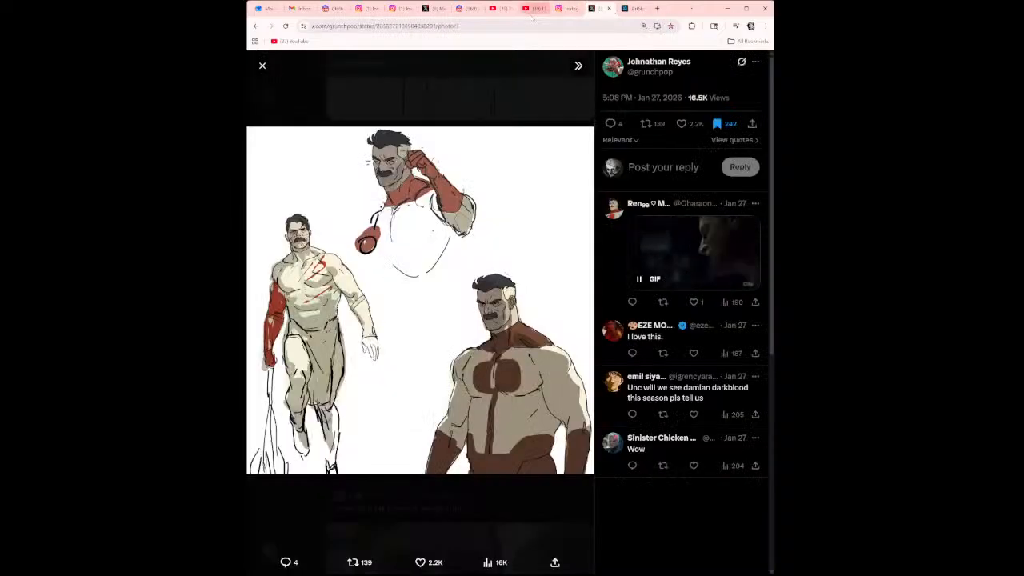
click(532, 11)
click(501, 13)
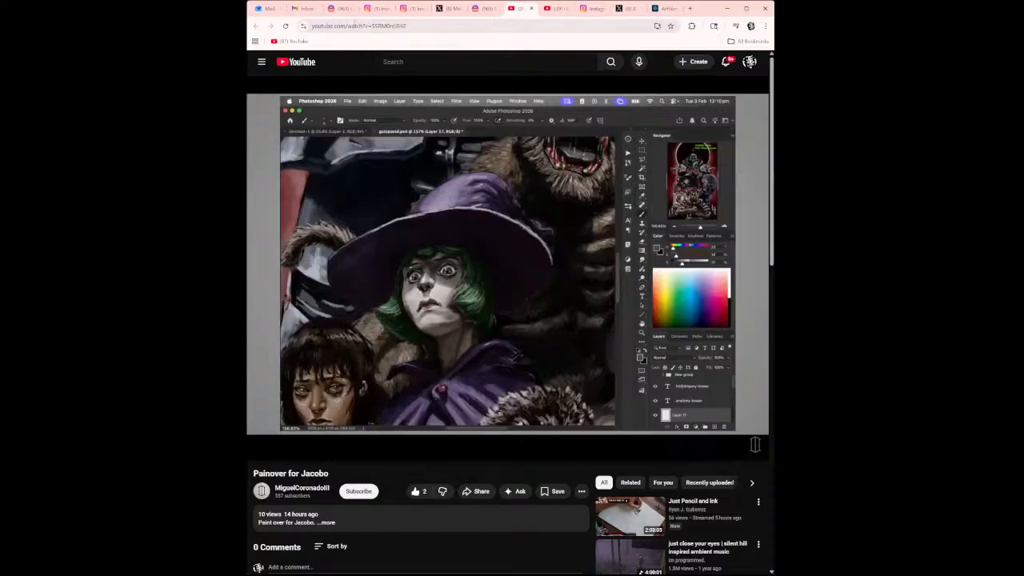
click(263, 9)
click(279, 9)
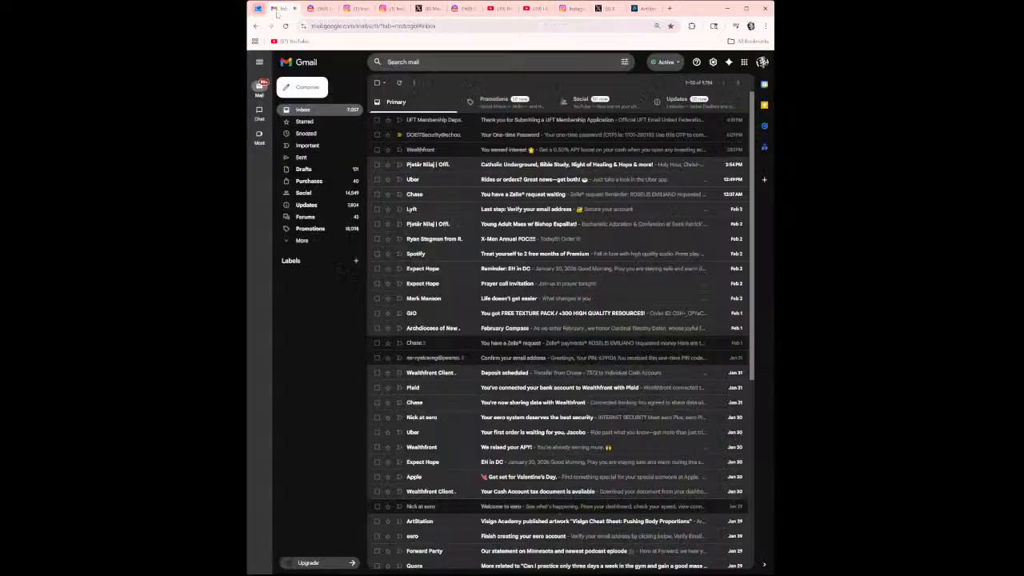
click(278, 9)
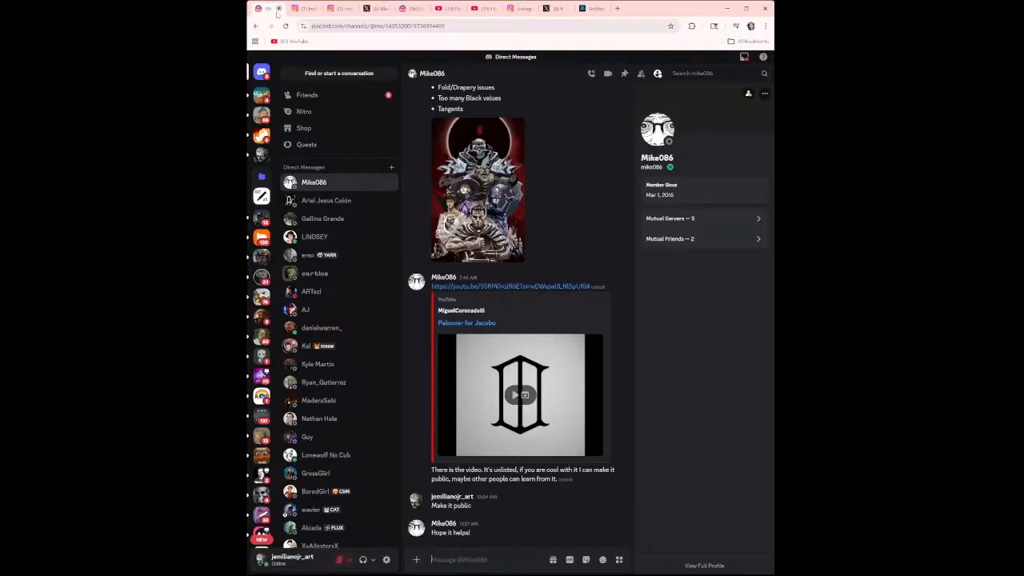
- View the ink figure drawings on X and return to the elf portrait post on Instagram
click(371, 14)
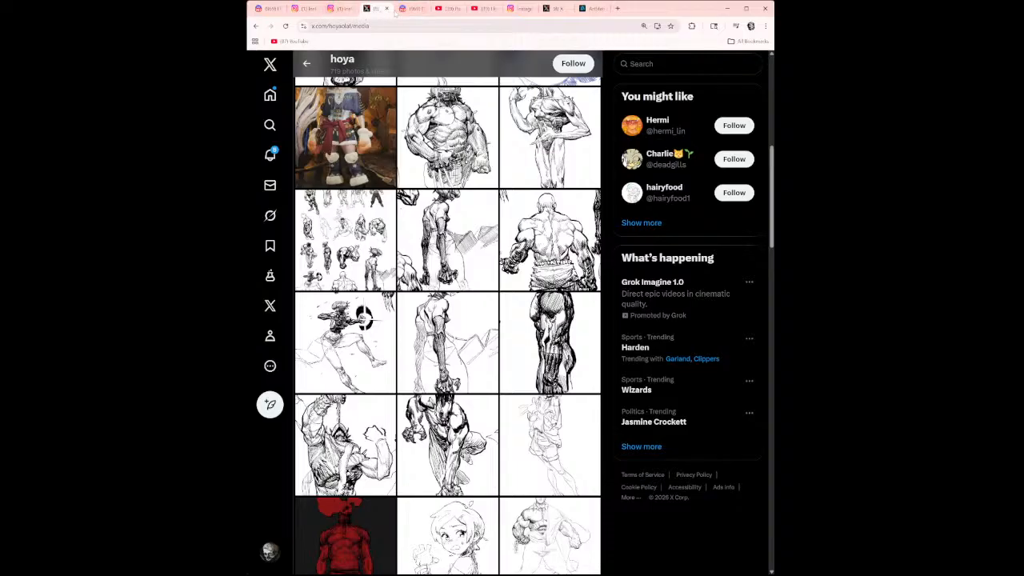
click(448, 9)
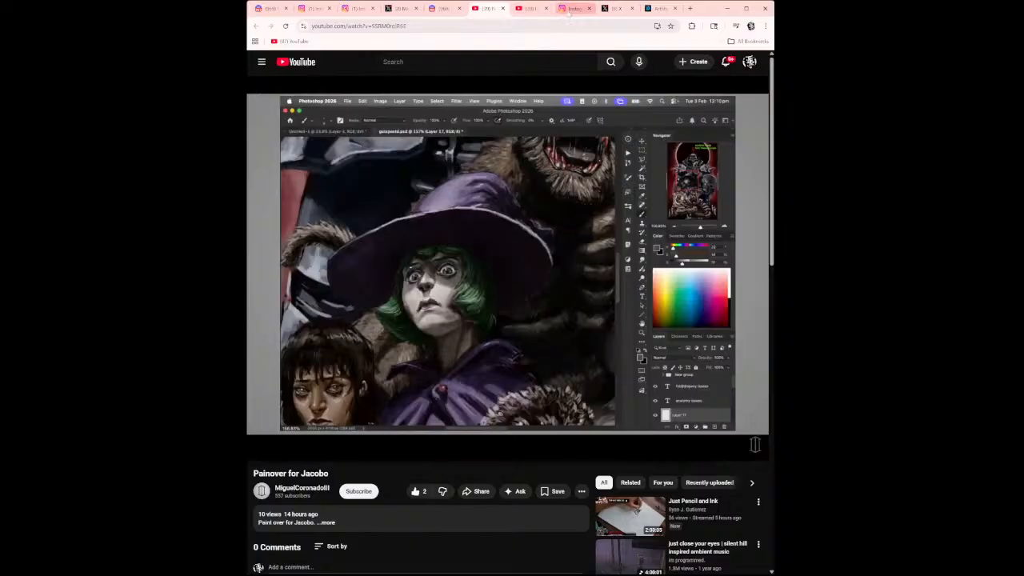
click(571, 9)
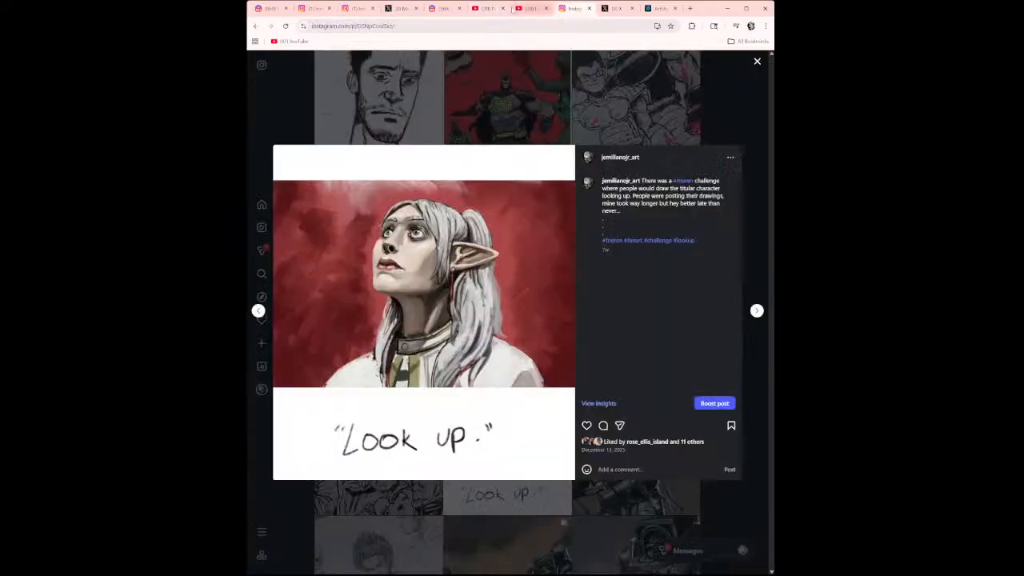
- Return to the paint-over video and play it, pausing at the full Berserk illustration with the green critique notes before resuming
click(490, 10)
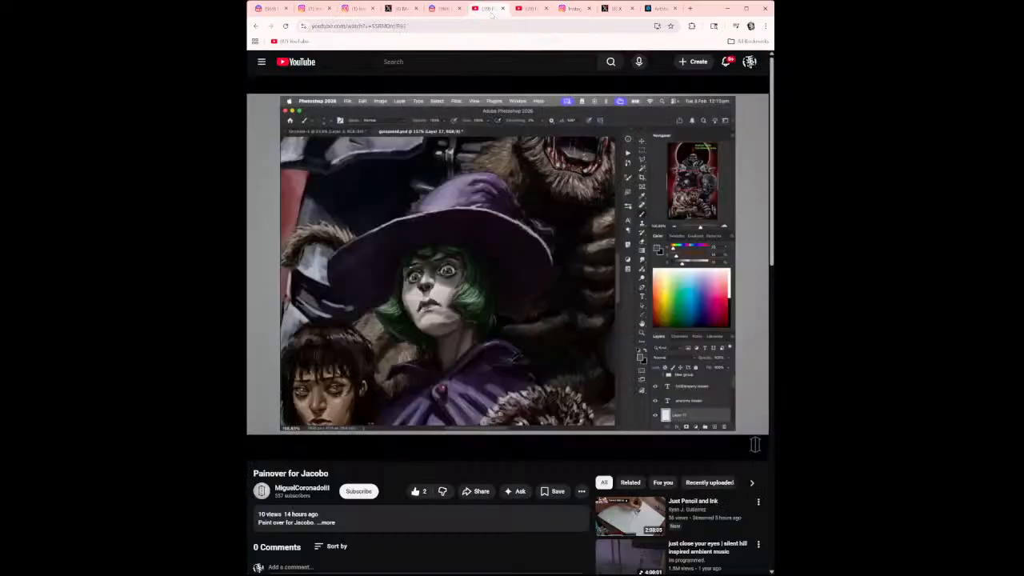
click(495, 250)
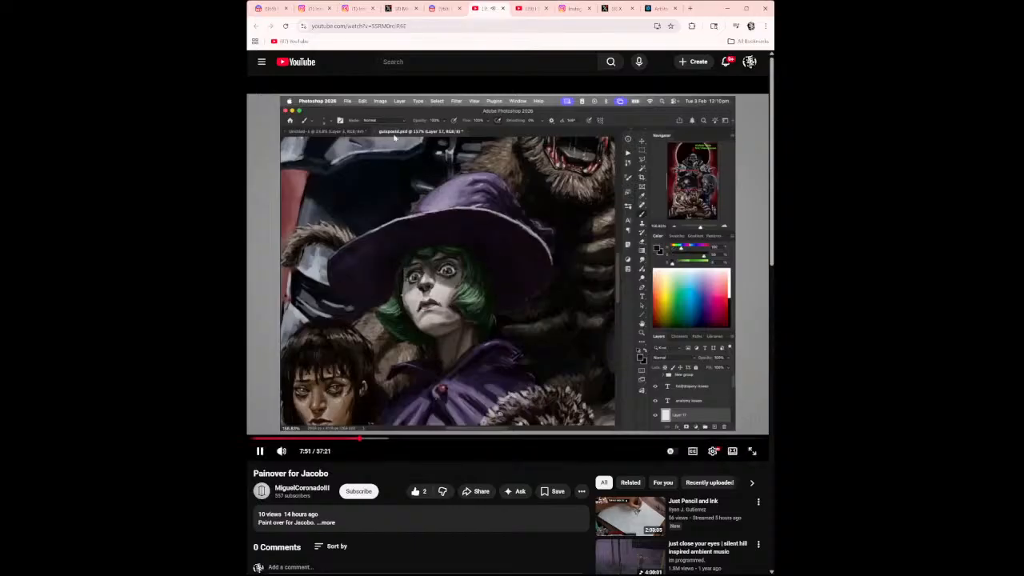
click(655, 242)
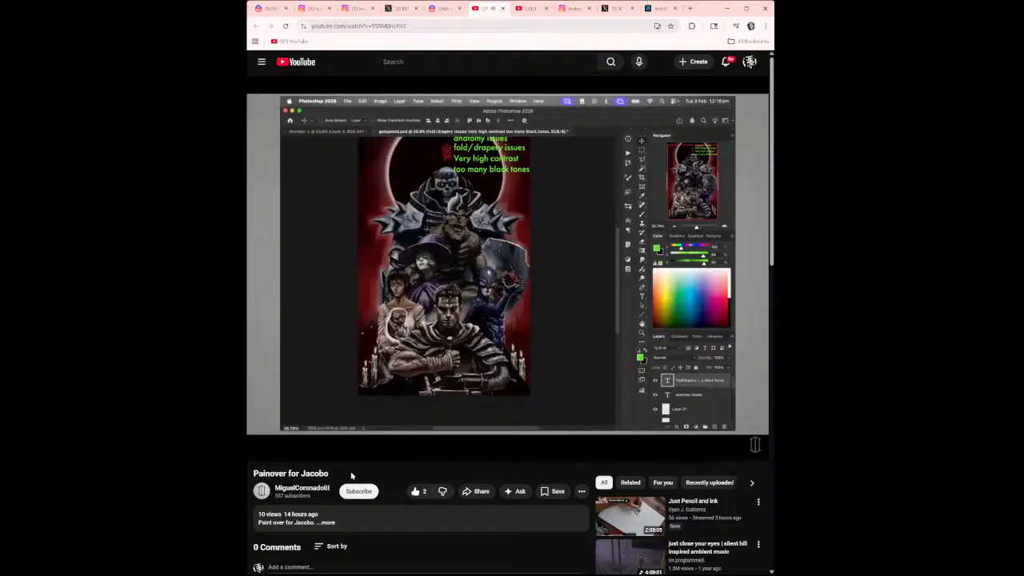
click(392, 364)
click(454, 388)
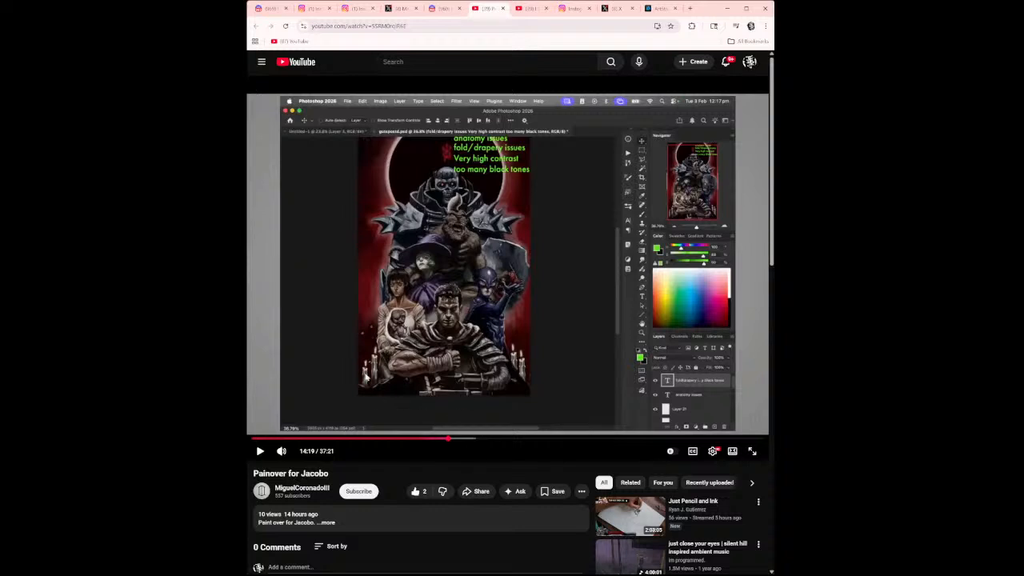
click(349, 296)
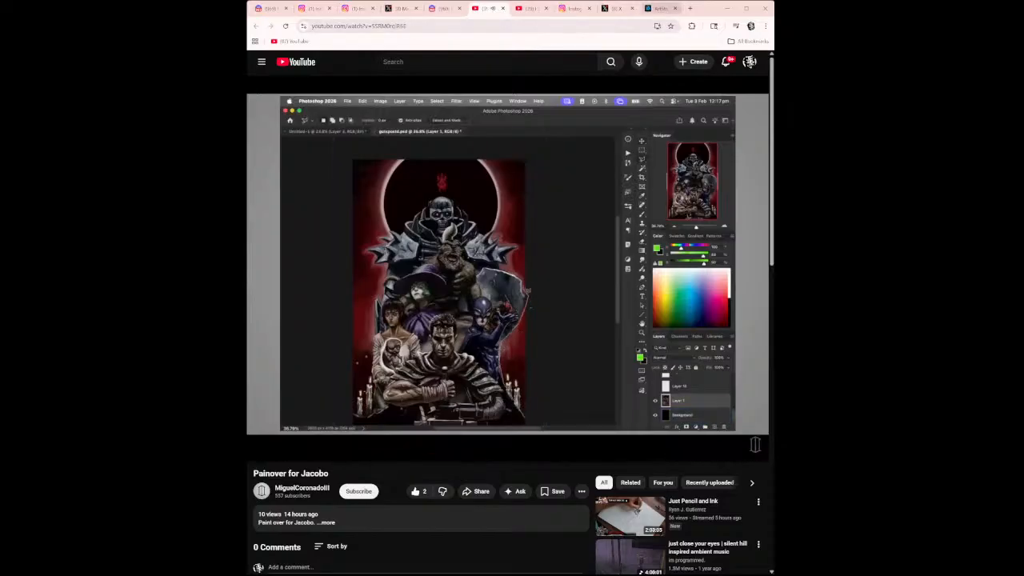
- Open YouTube in a new tab, go to your own channel and open its "sketching and commentary" live stream
click(690, 8)
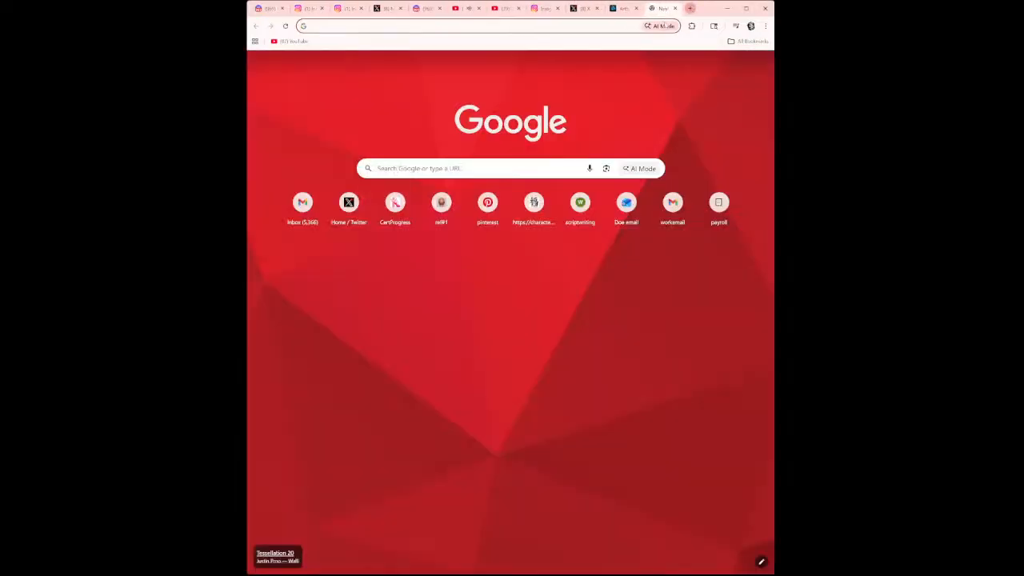
click(306, 42)
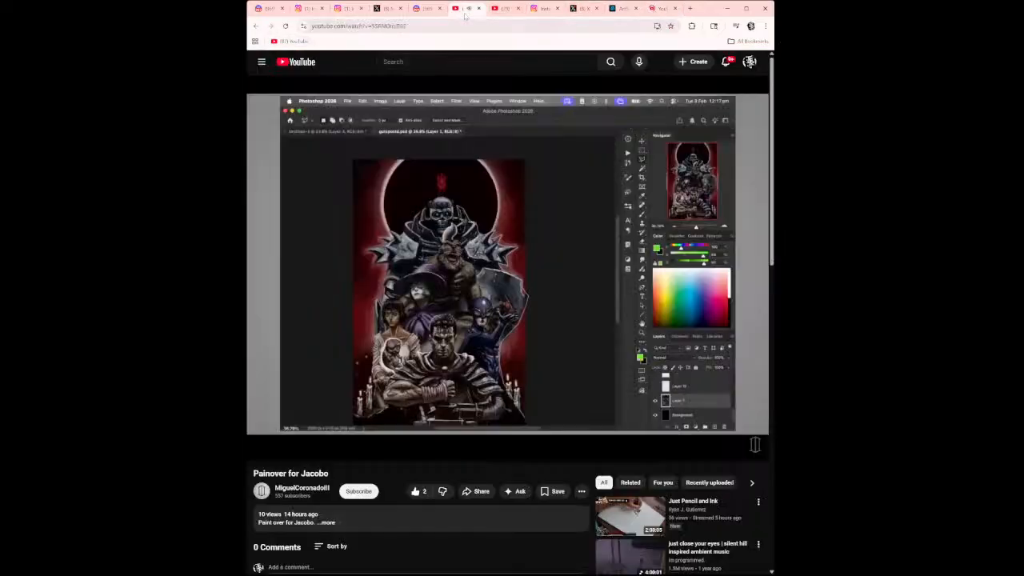
click(661, 8)
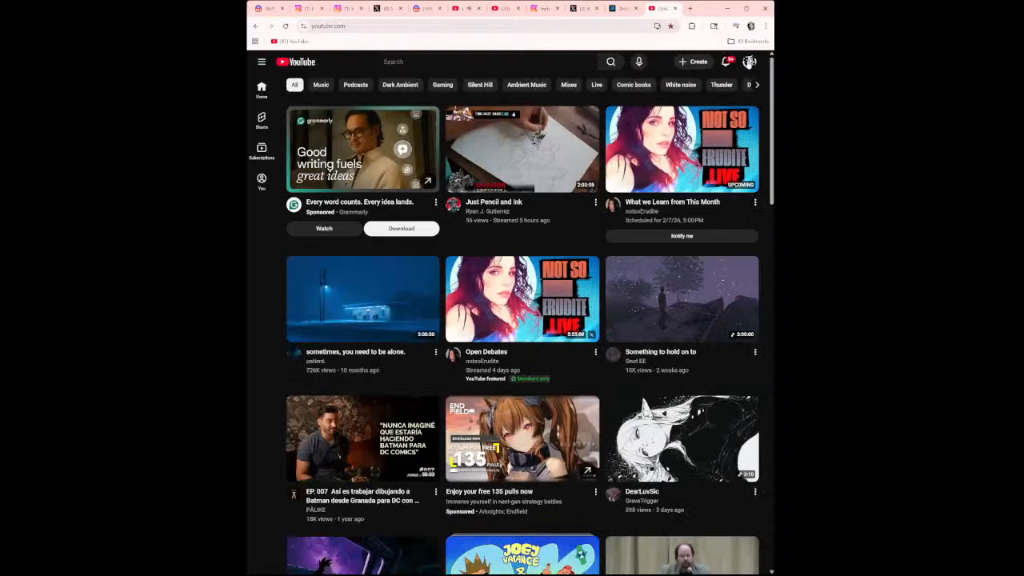
click(749, 63)
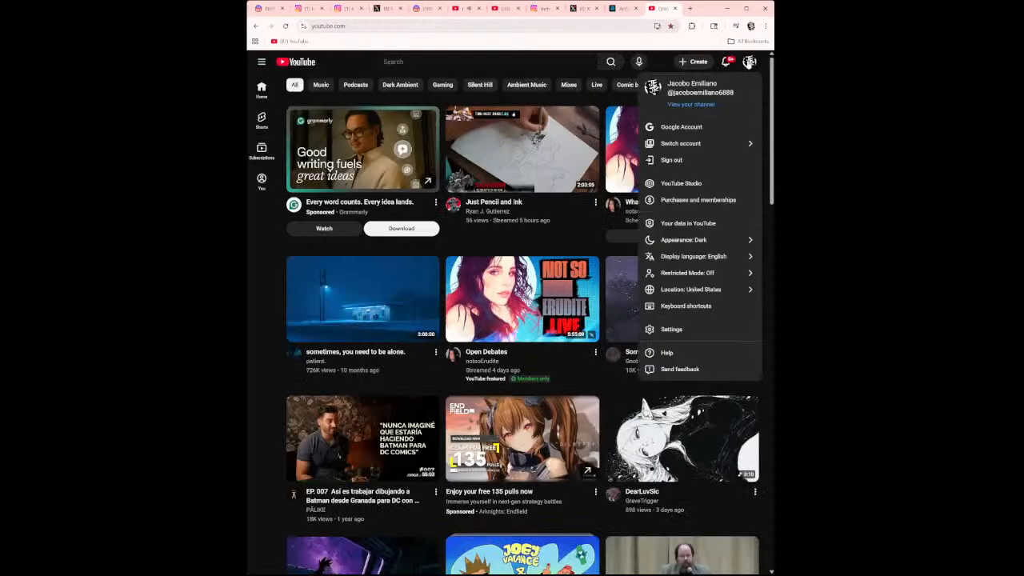
click(692, 105)
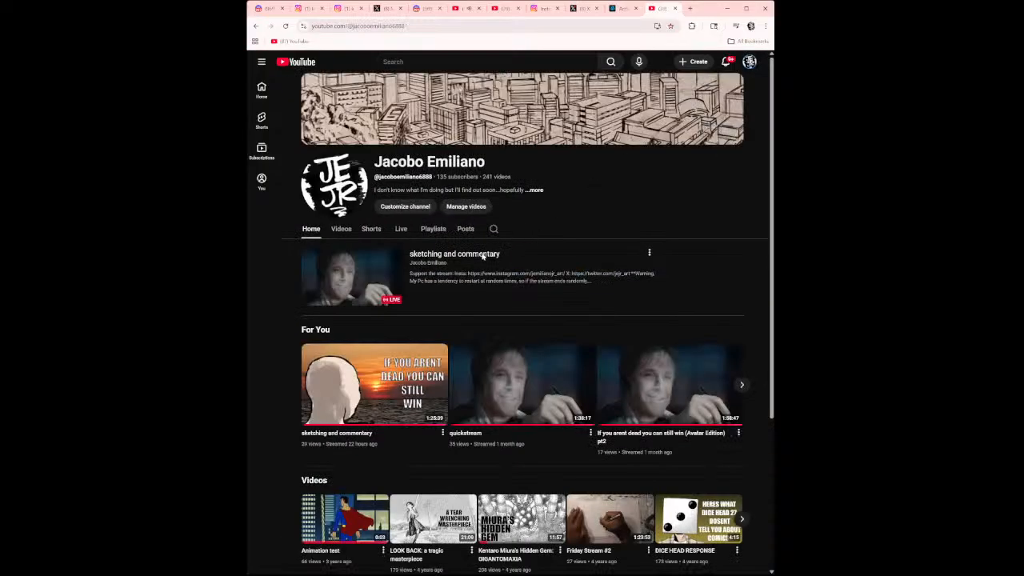
click(388, 294)
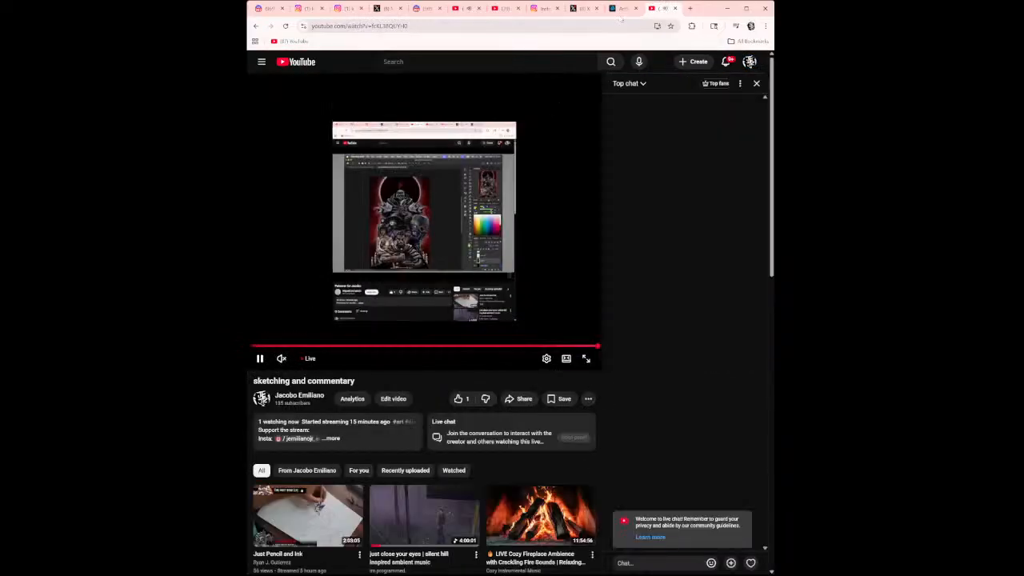
- View the Casca studies in the ArtStation Berserk project, return to the paint-over video and rewind it to about 17:11
click(620, 10)
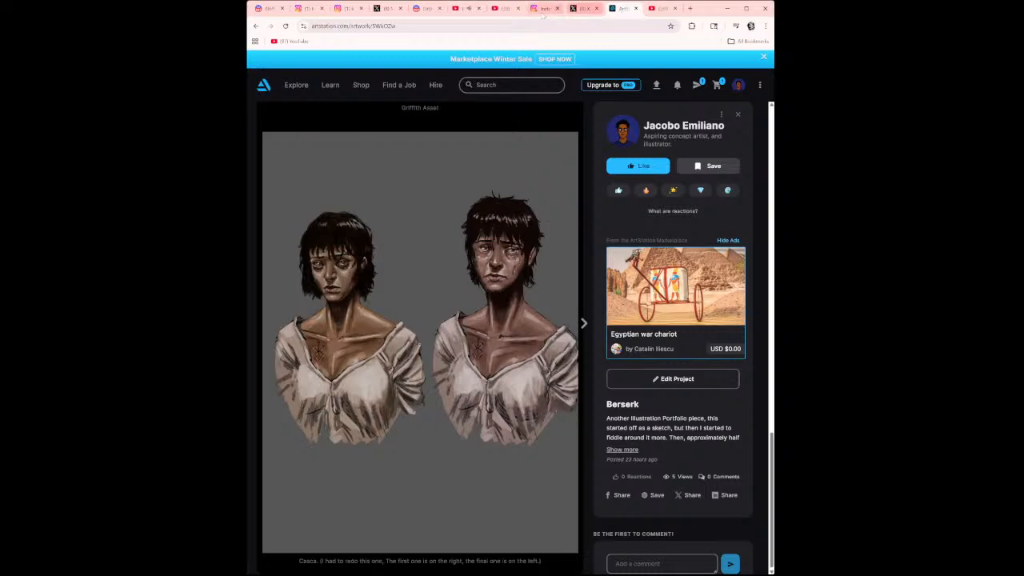
click(467, 8)
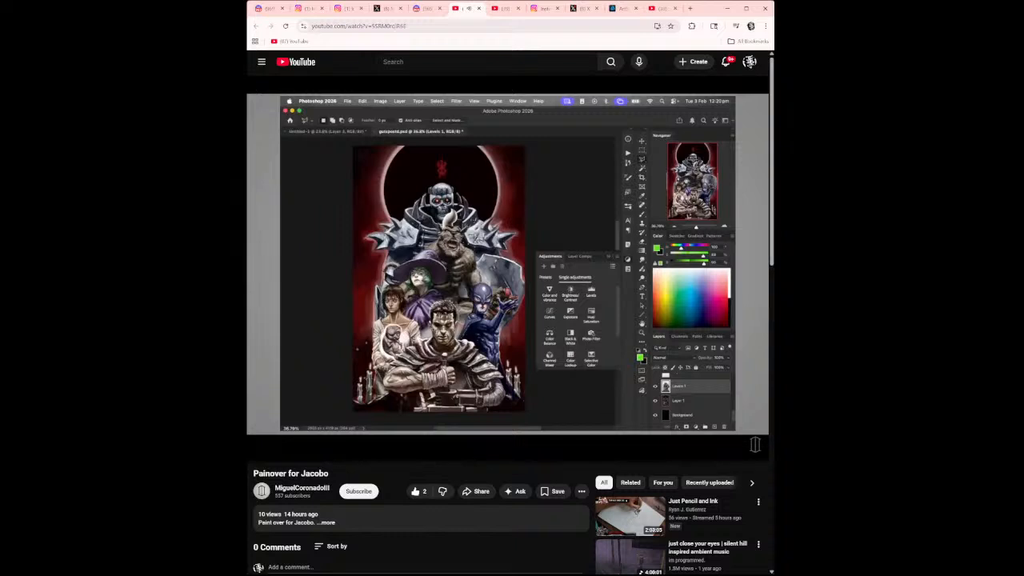
mouse_move(548, 158)
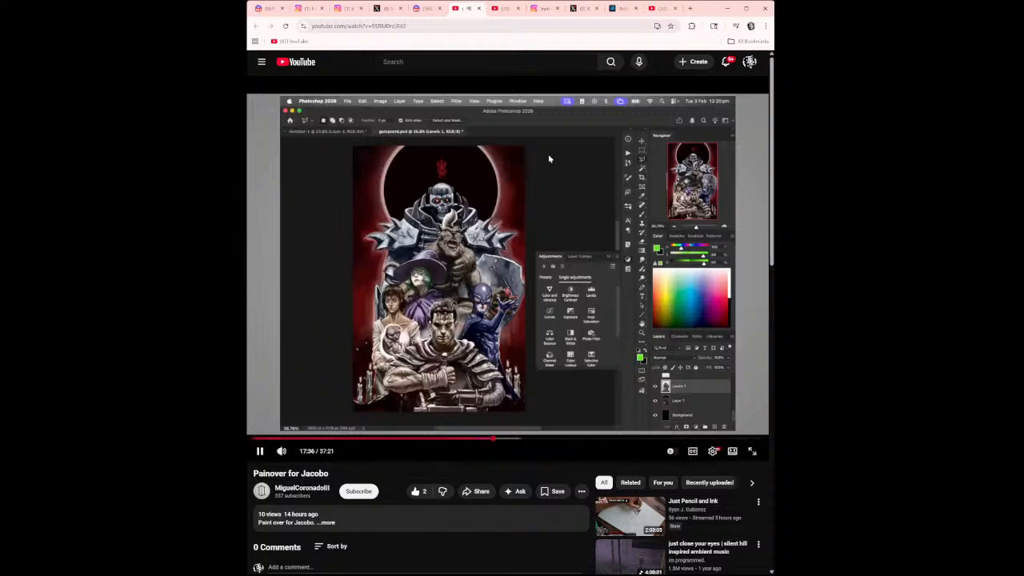
click(490, 440)
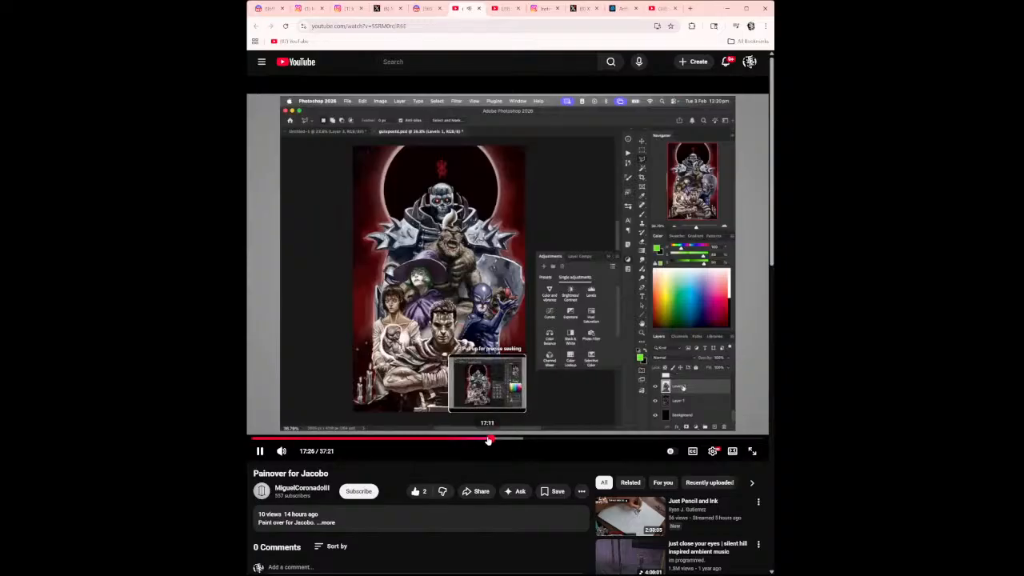
click(490, 440)
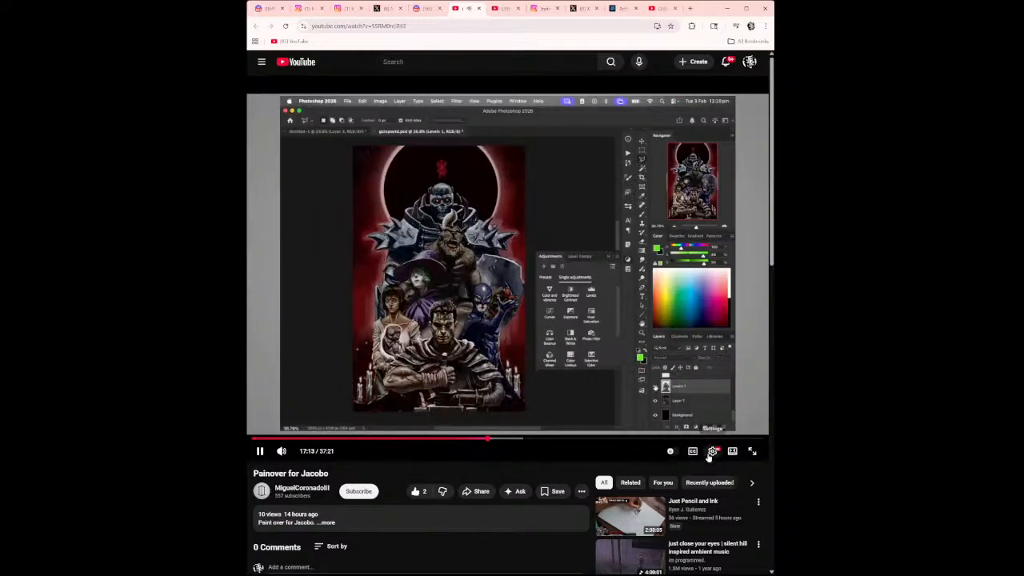
- Slow the paint-over video to 1.0 playback speed and replay the Levels adjustment section
click(711, 450)
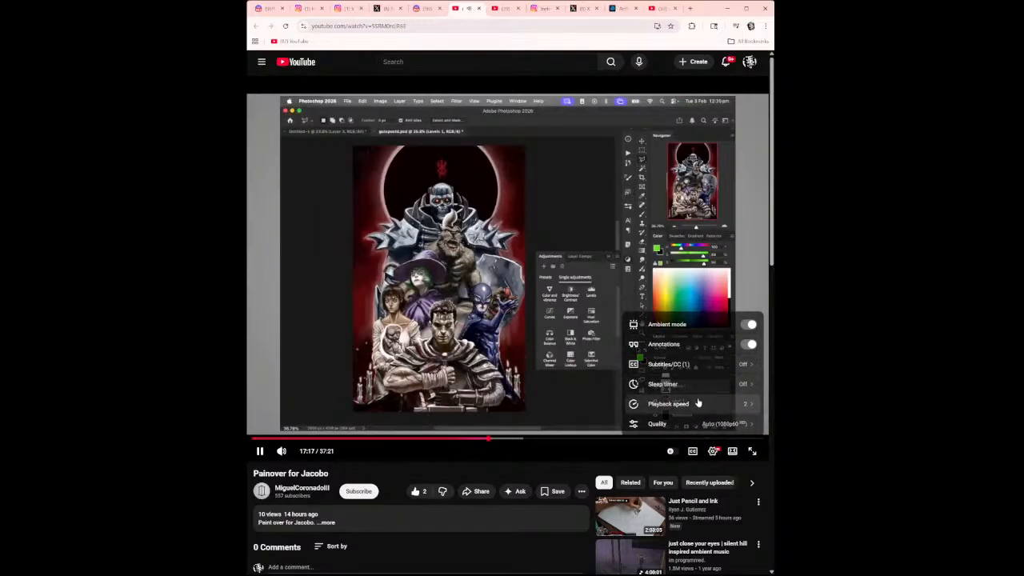
click(698, 403)
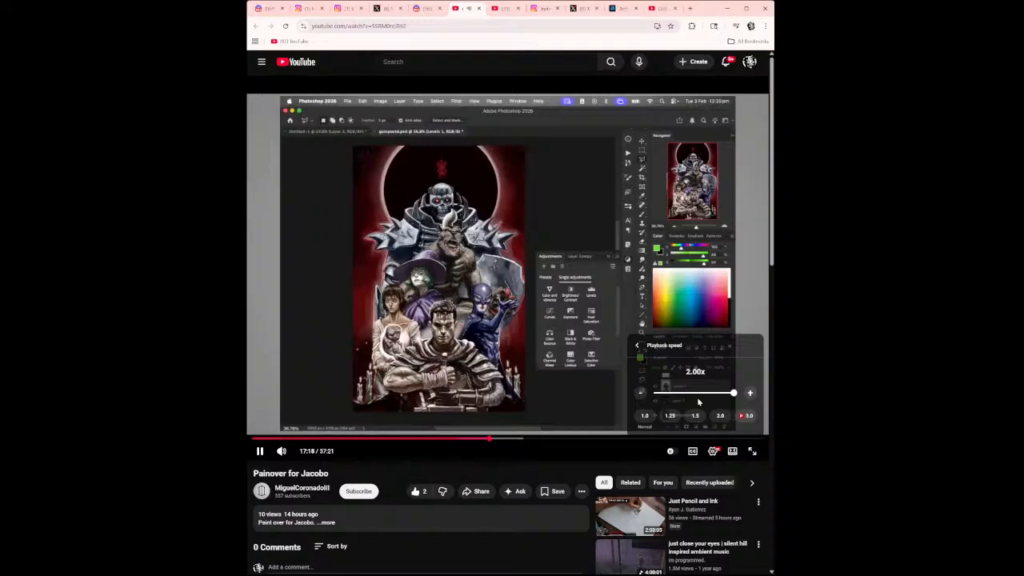
click(647, 418)
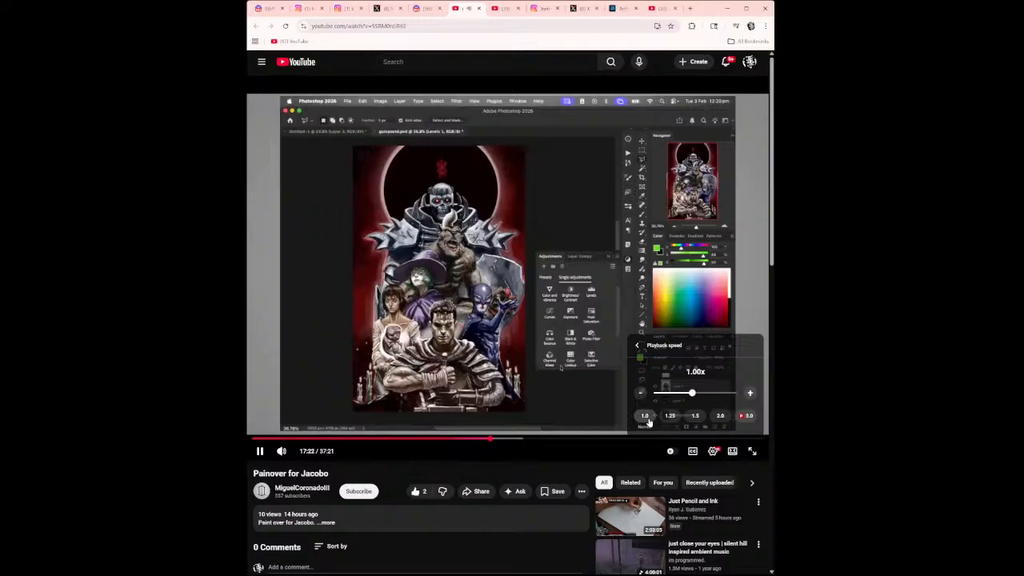
click(487, 440)
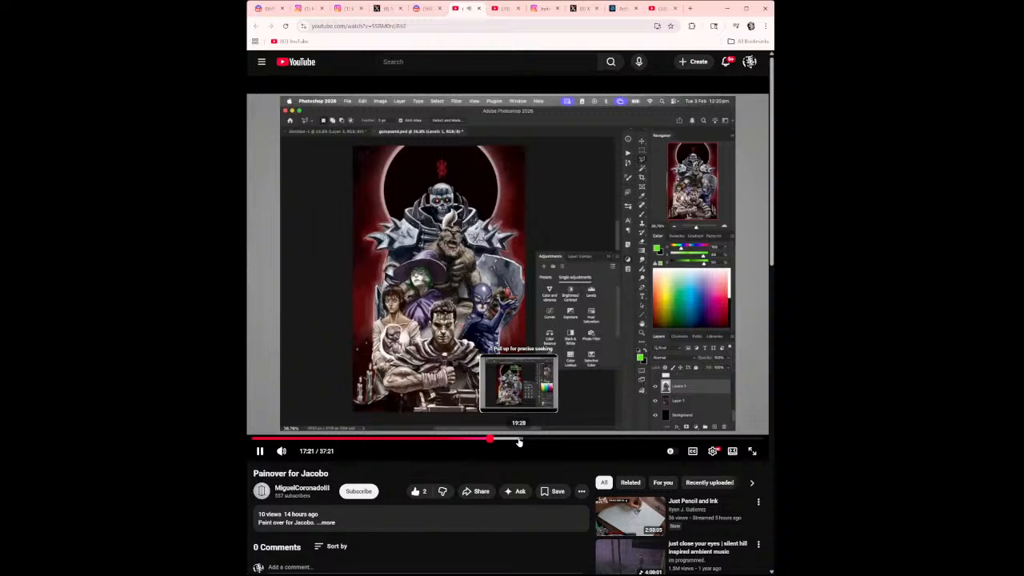
- Raise the paint-over video's playback speed to 2.0
click(713, 451)
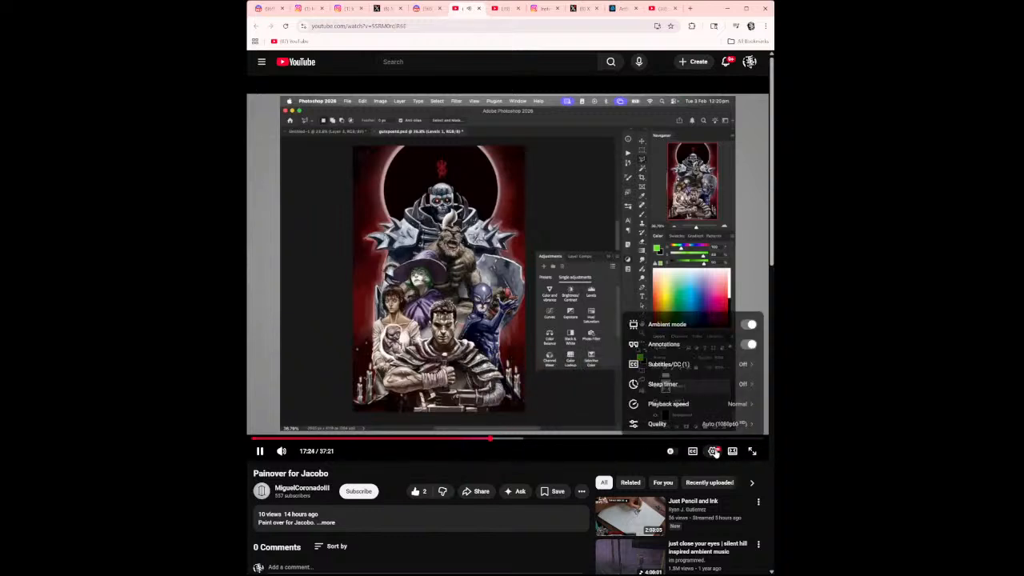
click(707, 406)
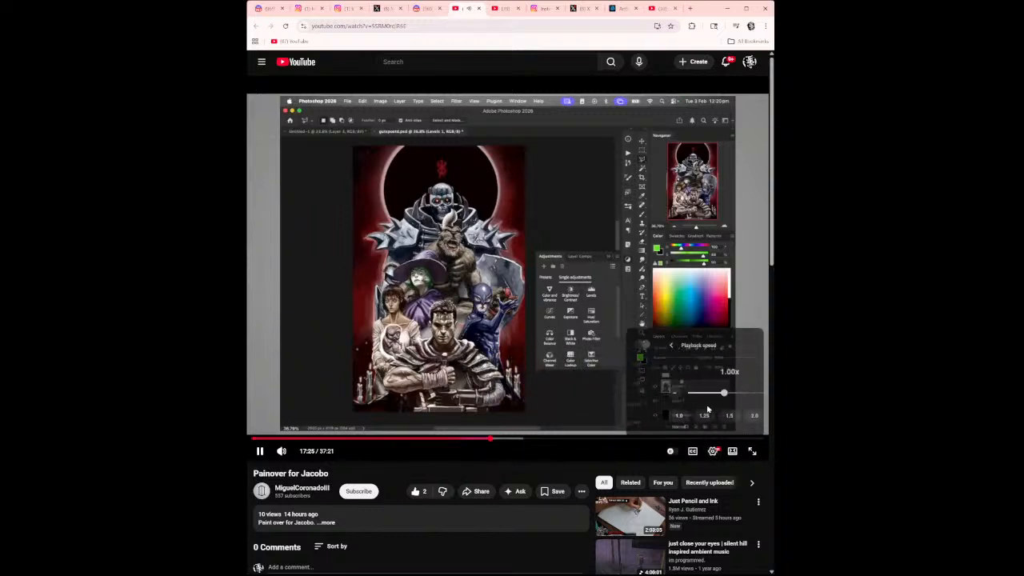
click(698, 393)
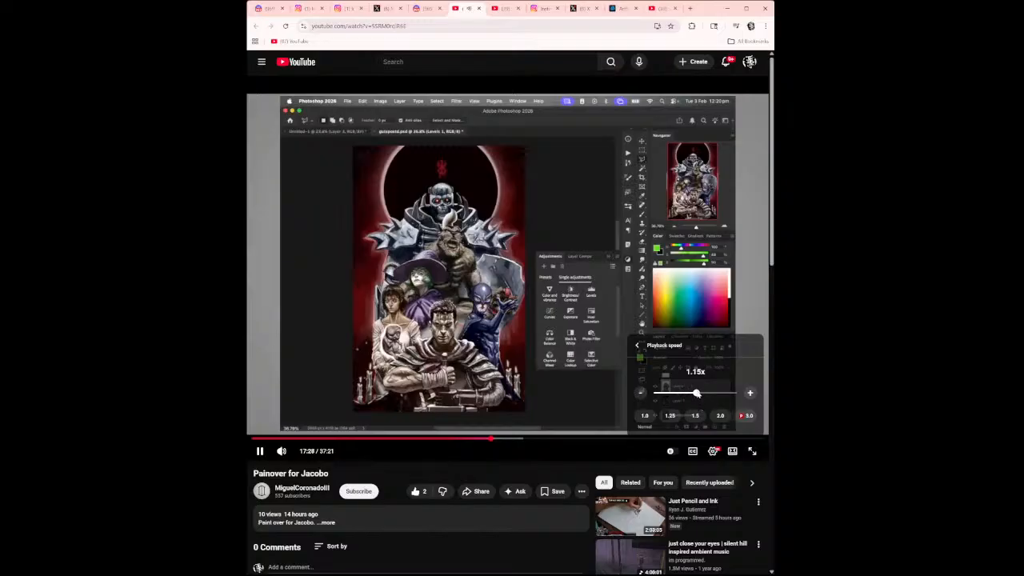
drag(696, 392, 737, 395)
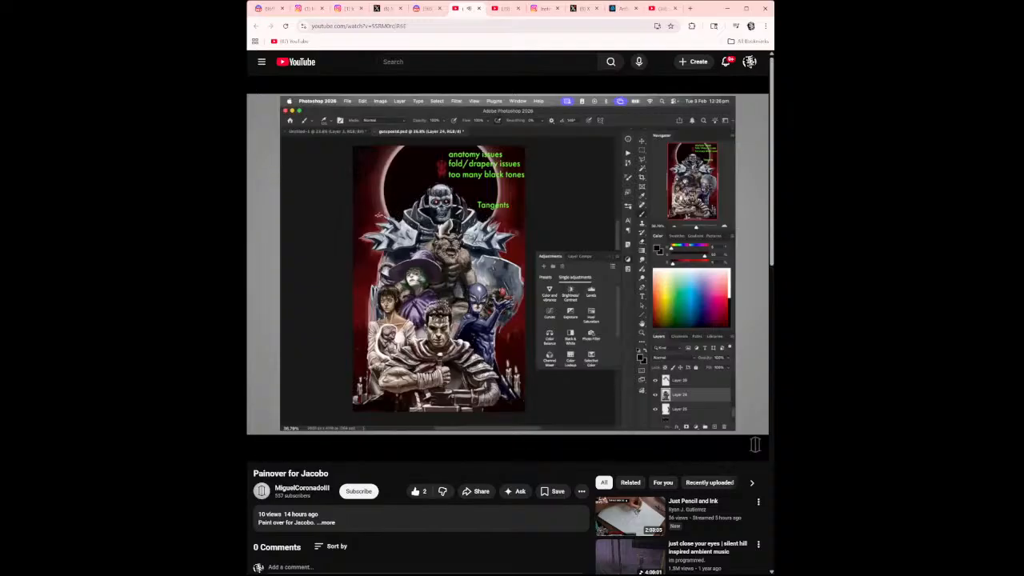
- Check the live stream's chat, return to the paint-over video and watch it to the end, with a pause at 32:52
click(662, 9)
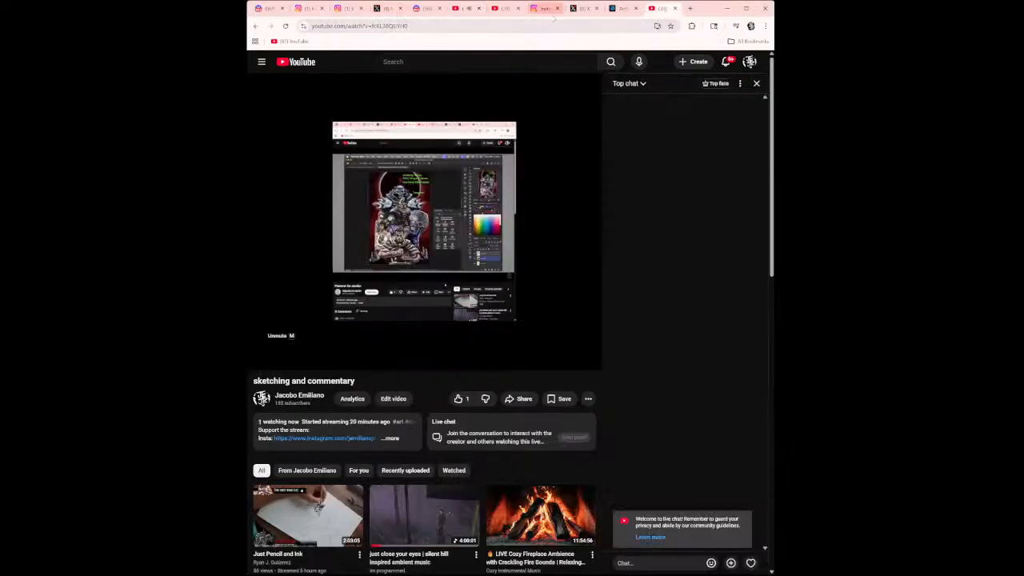
click(460, 11)
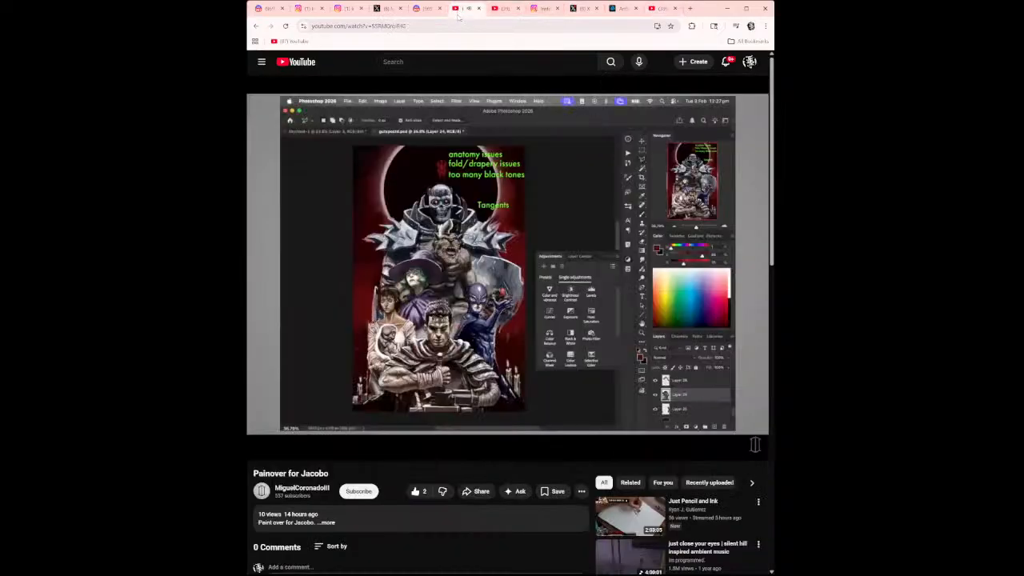
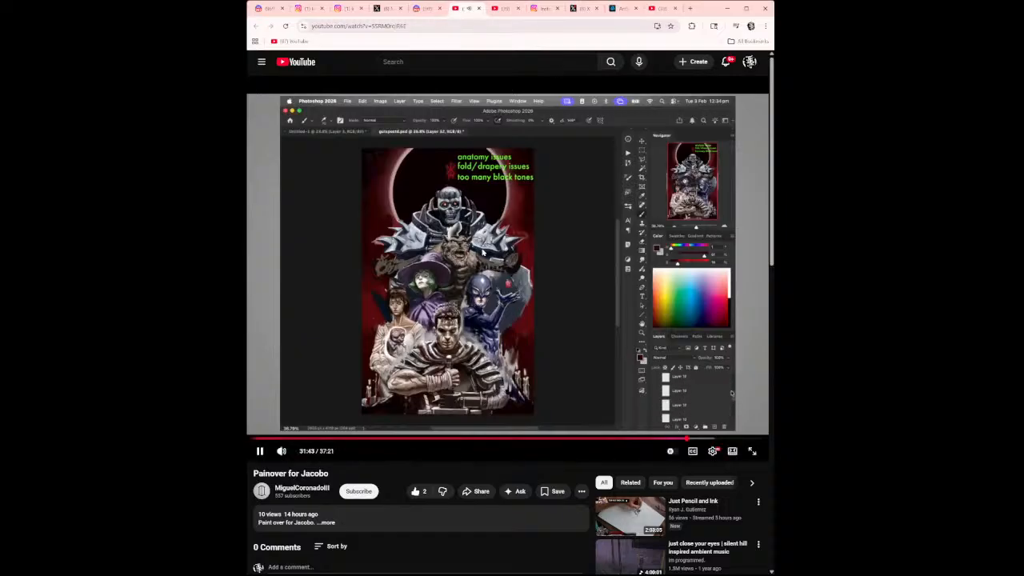
click(713, 451)
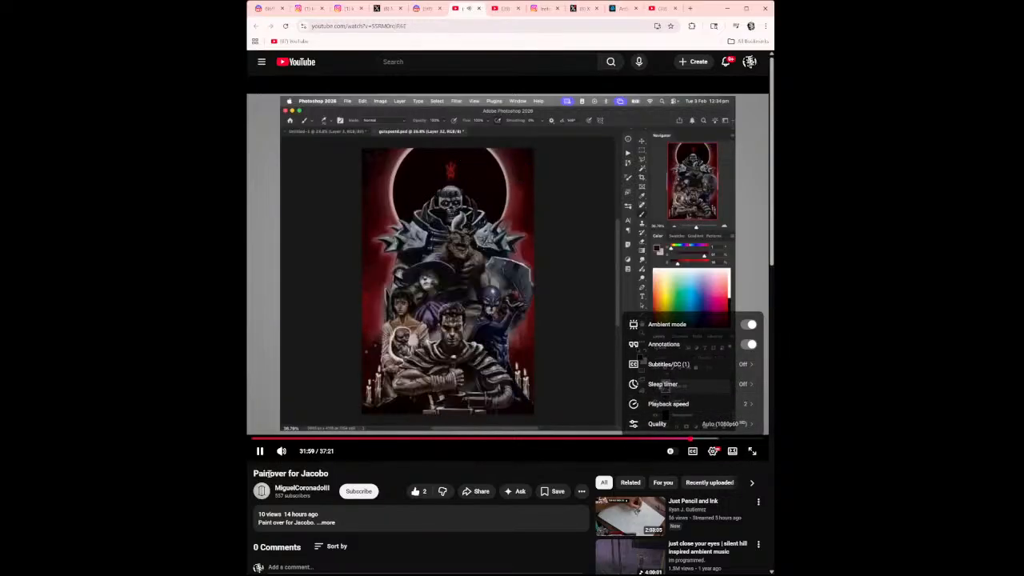
mouse_move(282, 453)
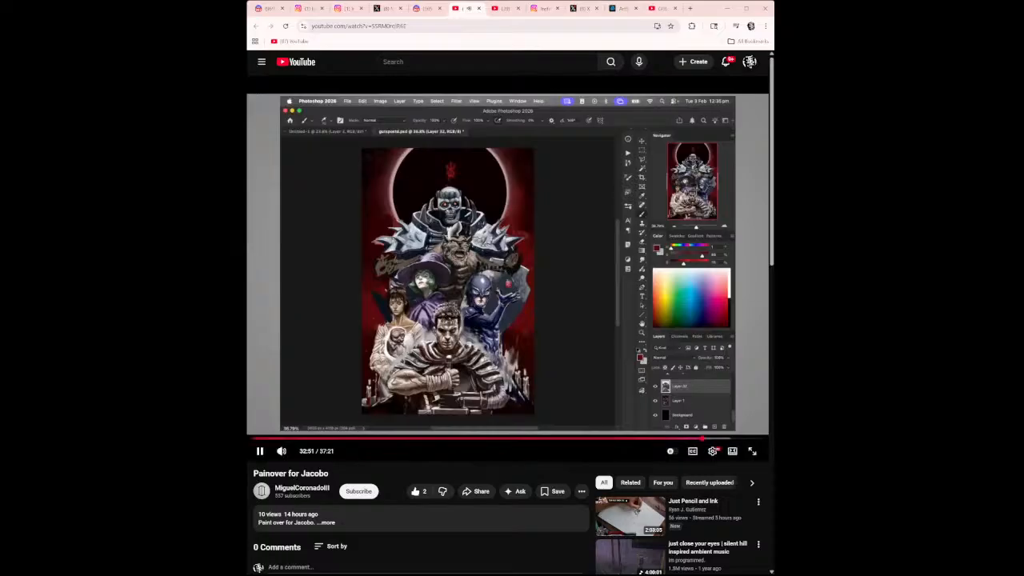
key(space)
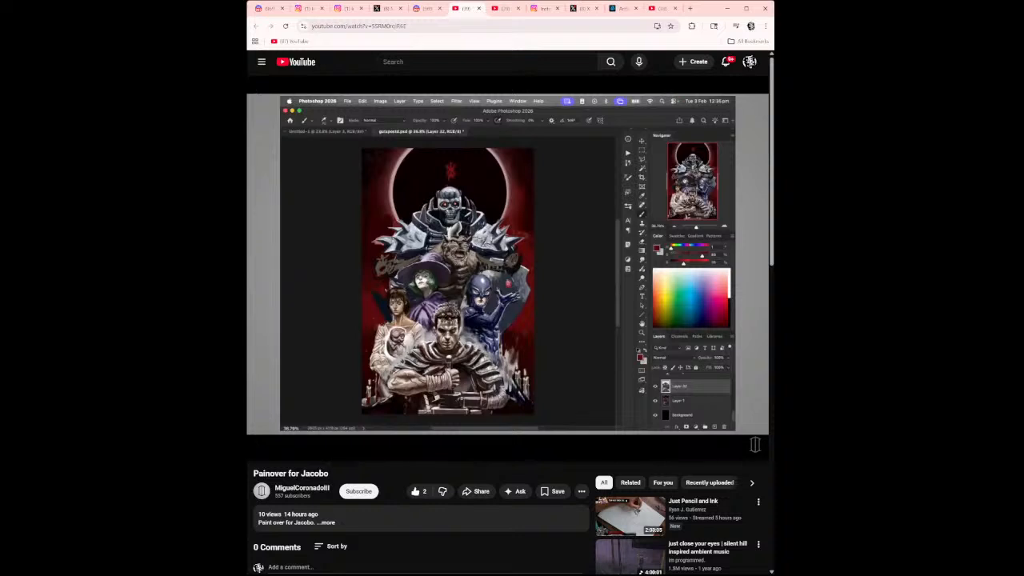
mouse_move(470, 349)
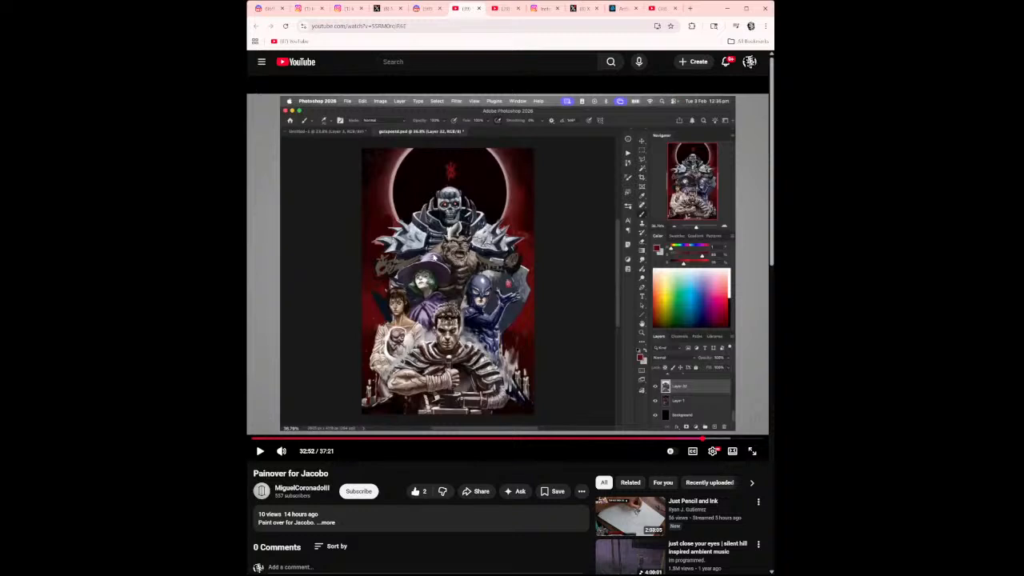
key(space)
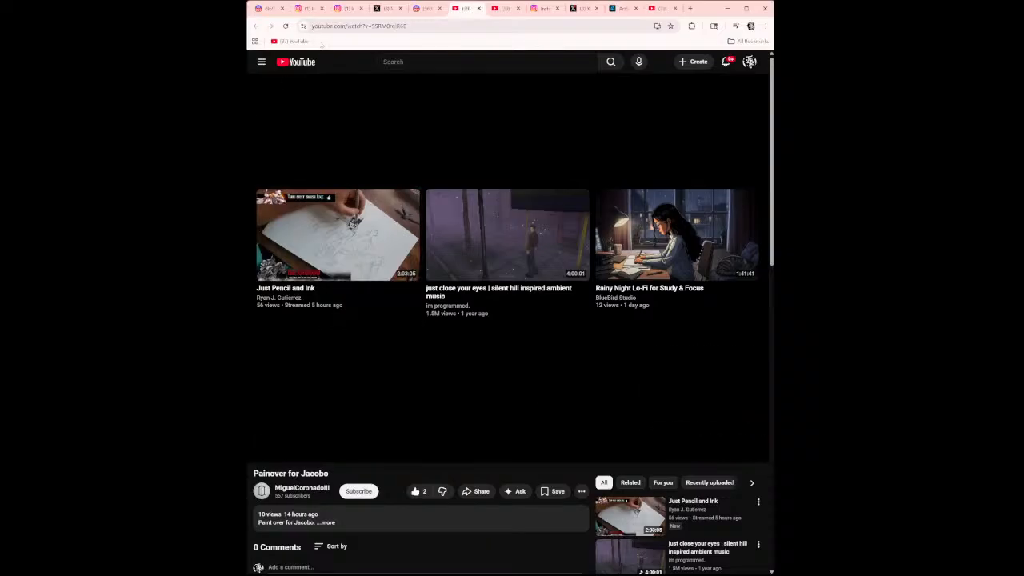
- Look at the Instagram feed and the Discord conversation about the paint-over, and switch to the Silent Hill ambience video on YouTube
click(313, 10)
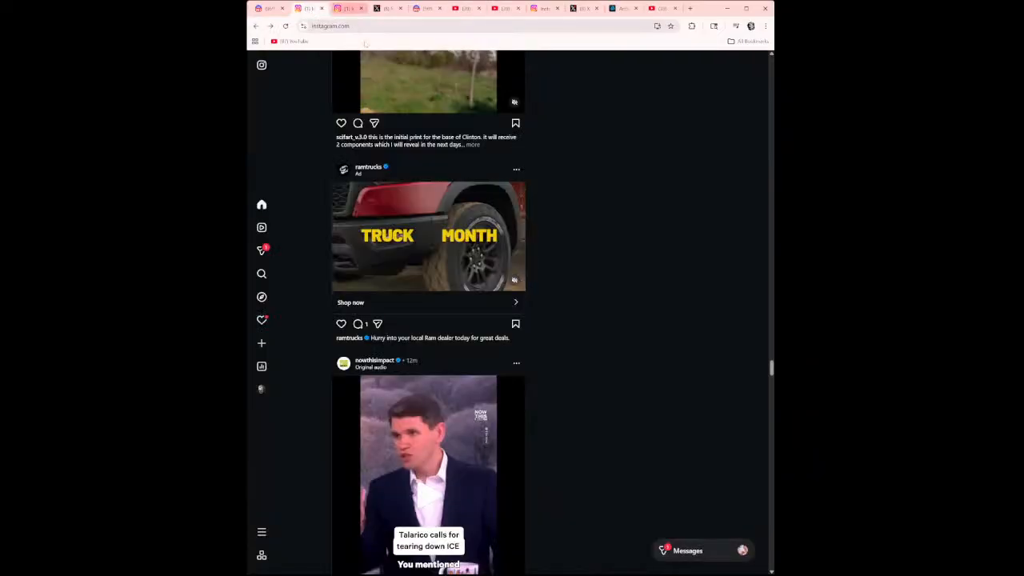
click(432, 11)
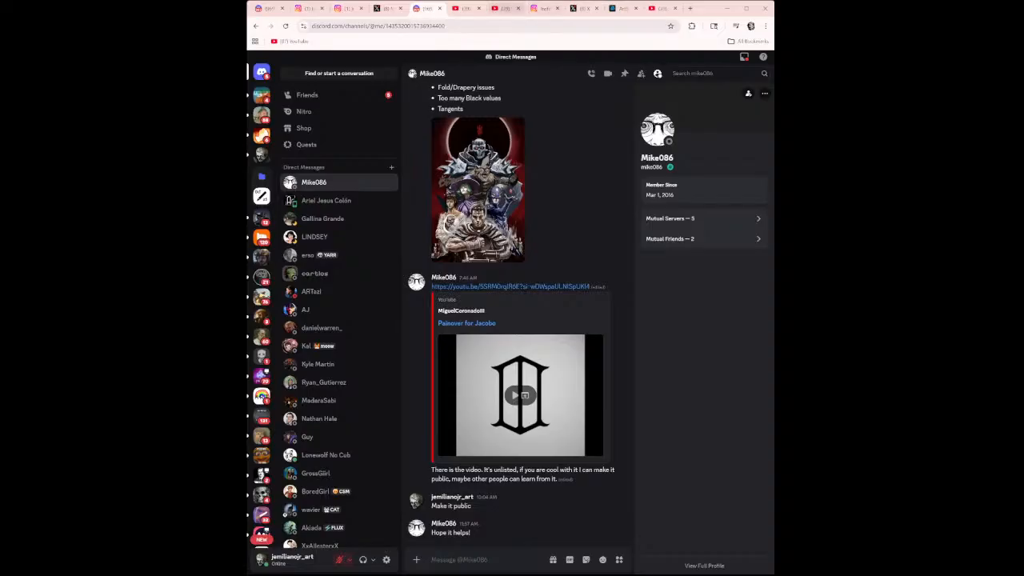
click(502, 8)
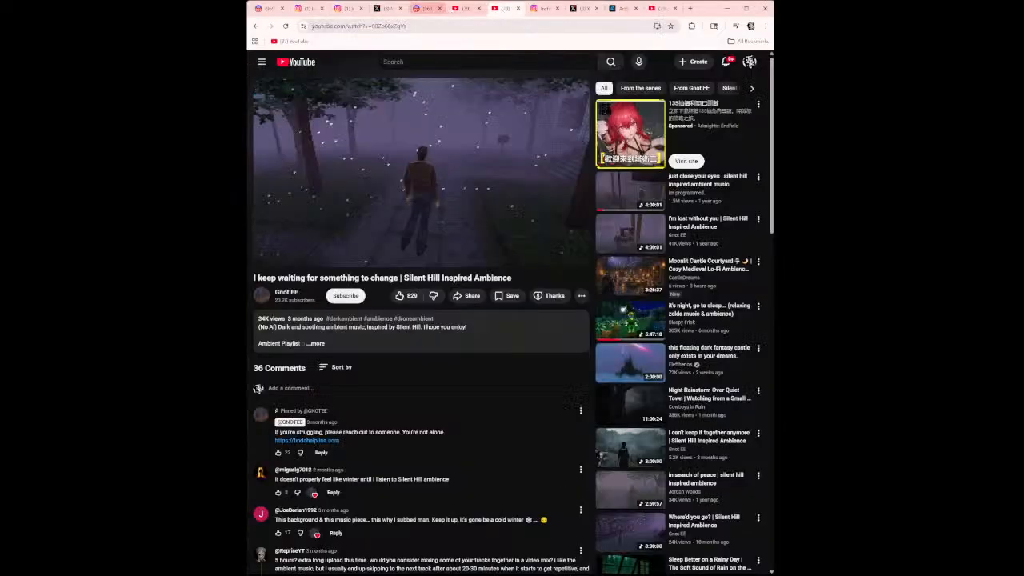
- Switch from the browser to Photoshop, look at the gutspost illustration, and bring up the lineartpractice.psd document
click(464, 8)
click(496, 9)
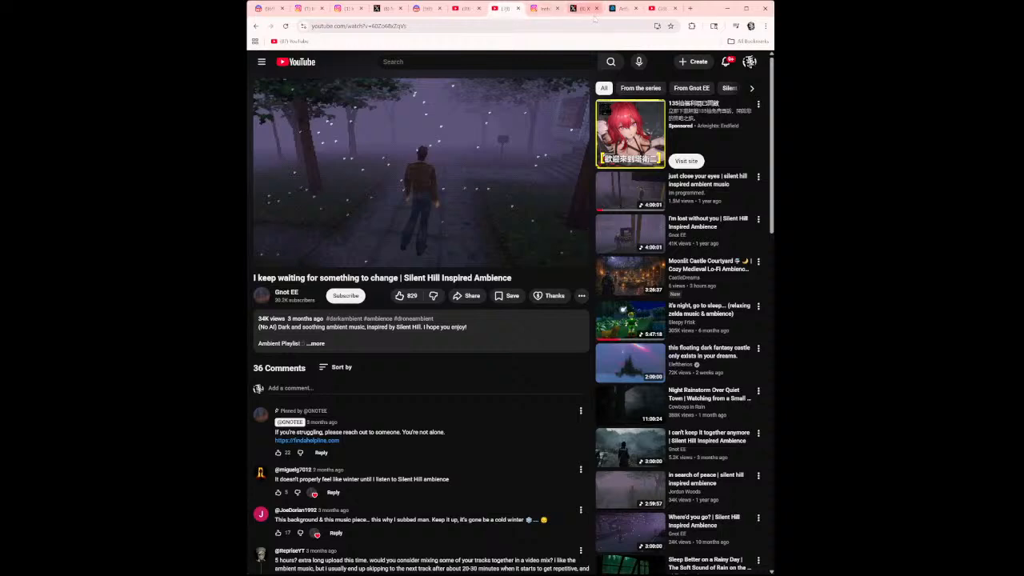
click(657, 9)
mouse_move(524, 165)
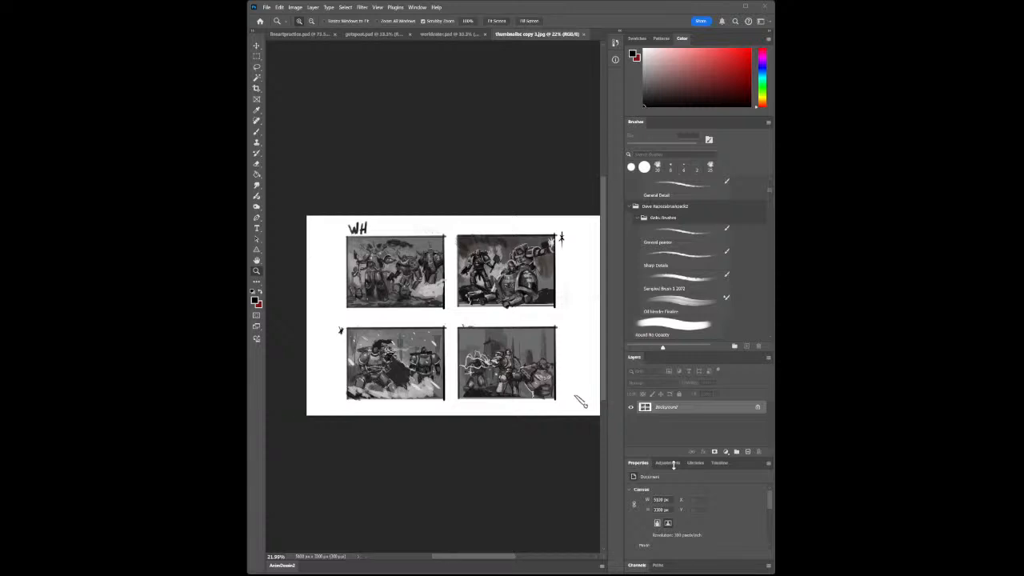
click(373, 34)
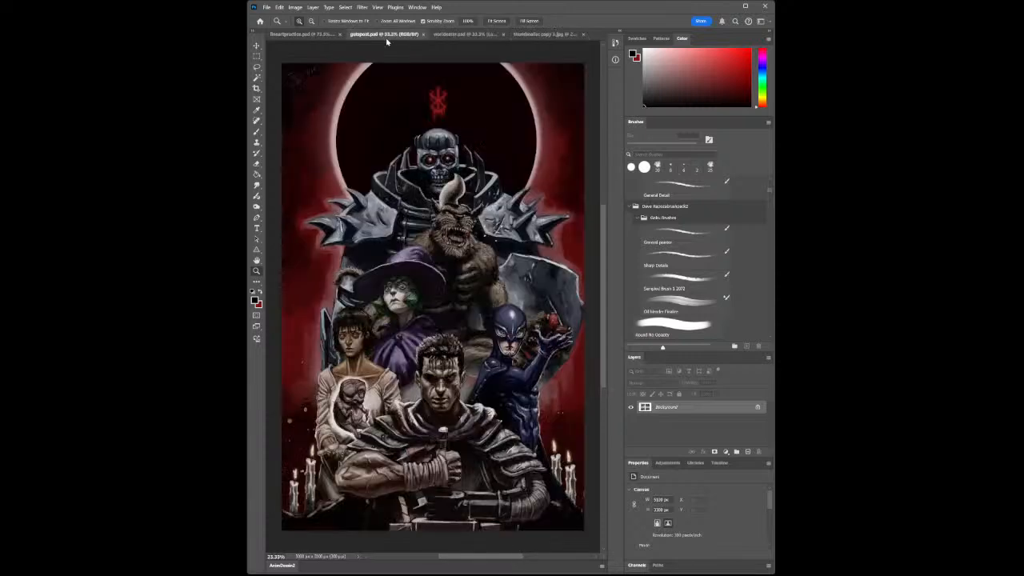
click(311, 35)
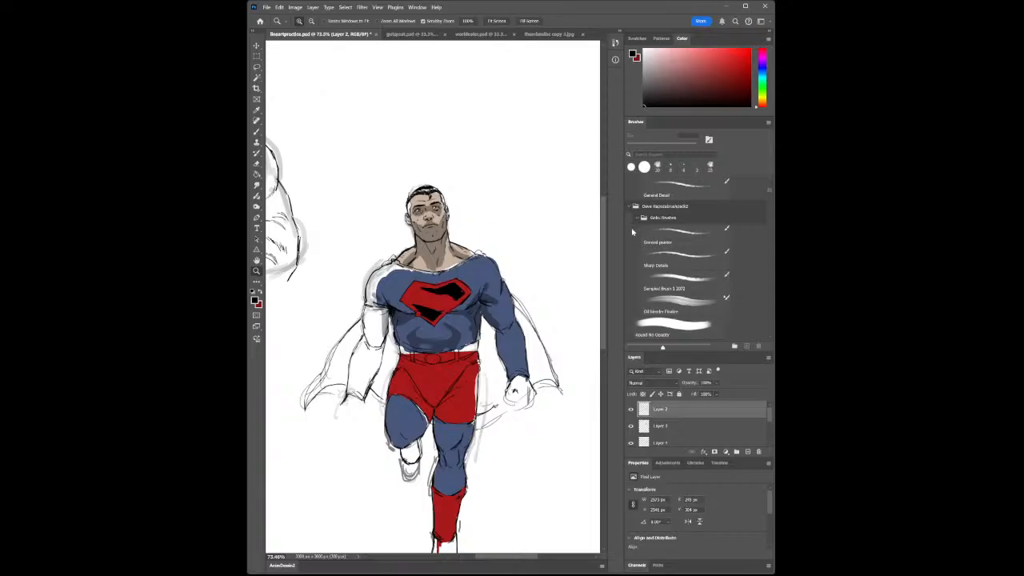
- Erase the shading on the blue torso of the caped hero on Multiply layer Layer 3 with an enlarged eraser
click(644, 431)
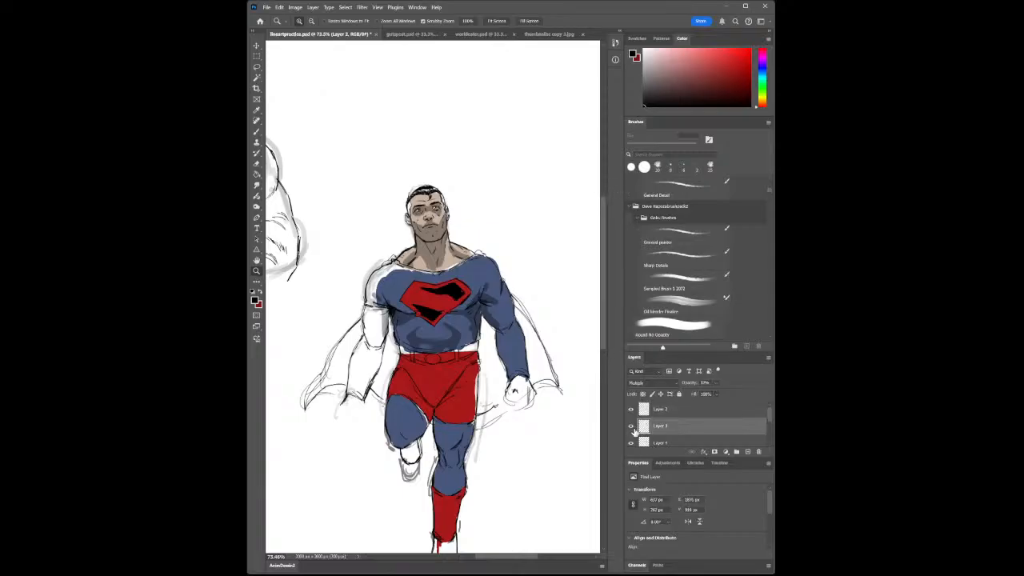
click(257, 164)
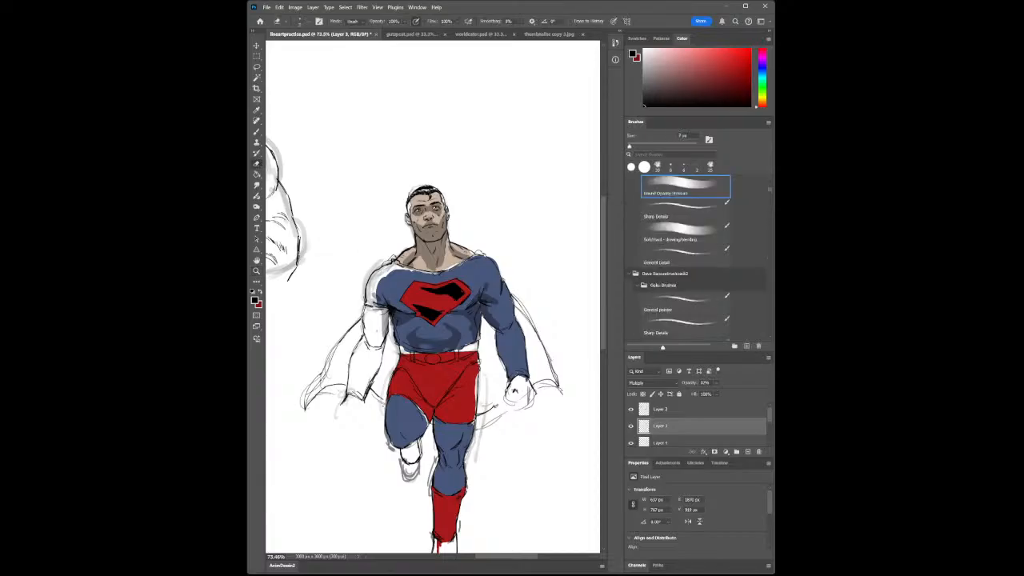
key(bracketright)
key(bracketright)
key(bracketright)
key(bracketright)
key(bracketright)
key(bracketright)
key(bracketright)
key(bracketright)
key(bracketright)
key(bracketright)
key(bracketright)
key(bracketright)
key(bracketright)
key(bracketright)
mouse_move(387, 306)
mouse_down()
mouse_move(411, 364)
mouse_move(408, 400)
mouse_move(423, 391)
mouse_move(436, 404)
mouse_move(453, 362)
mouse_move(501, 320)
mouse_move(472, 297)
mouse_move(420, 299)
mouse_move(404, 345)
mouse_move(455, 393)
mouse_move(497, 331)
mouse_up()
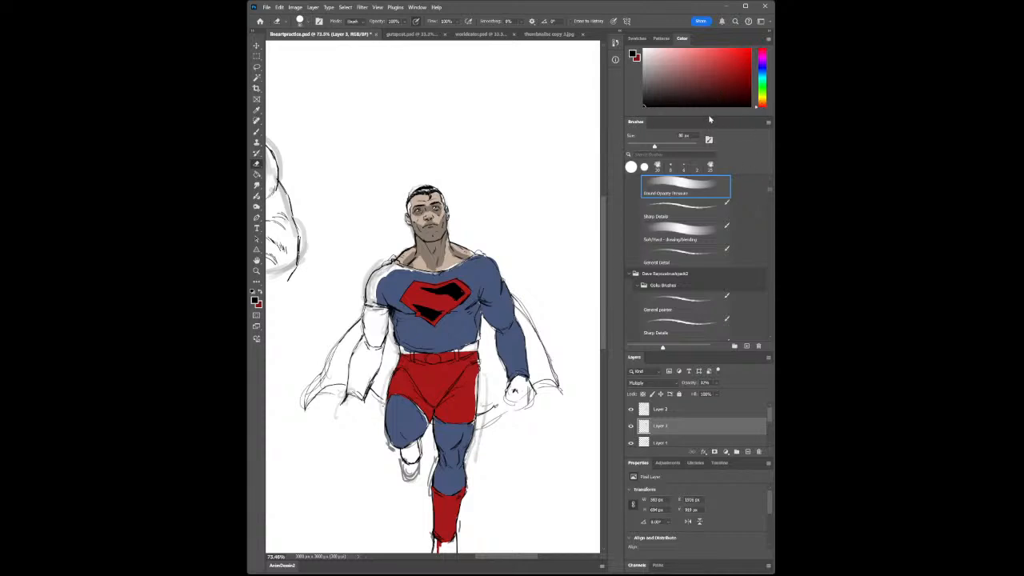
- Enlarge the colour picker and set the foreground colour to a muted mid-green
drag(707, 116, 707, 195)
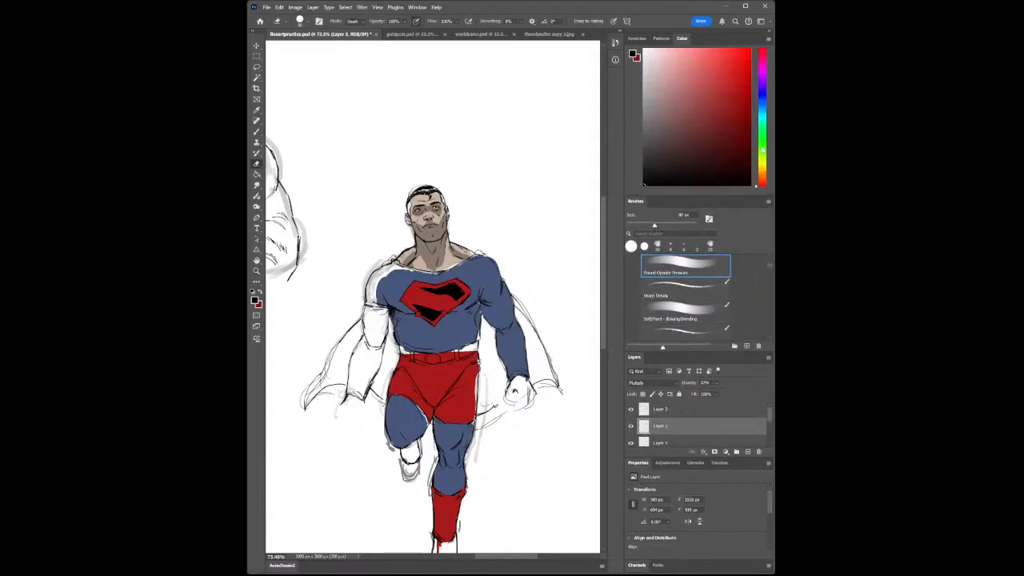
drag(762, 143, 762, 136)
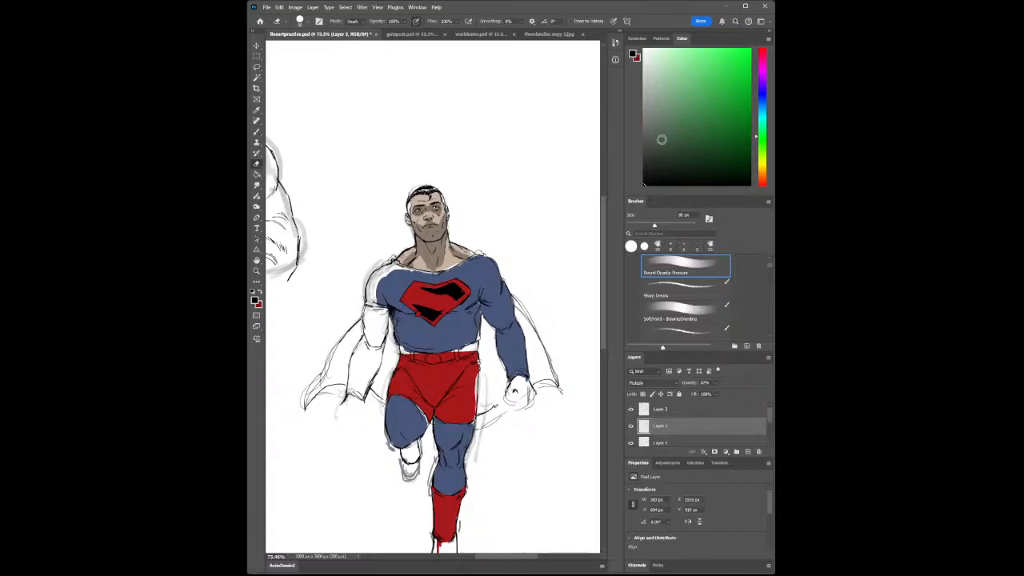
click(689, 121)
- Paint shadows on the hero's red shorts on Layer 3 with the green, using an enlarged Round No Opacity brush
click(257, 132)
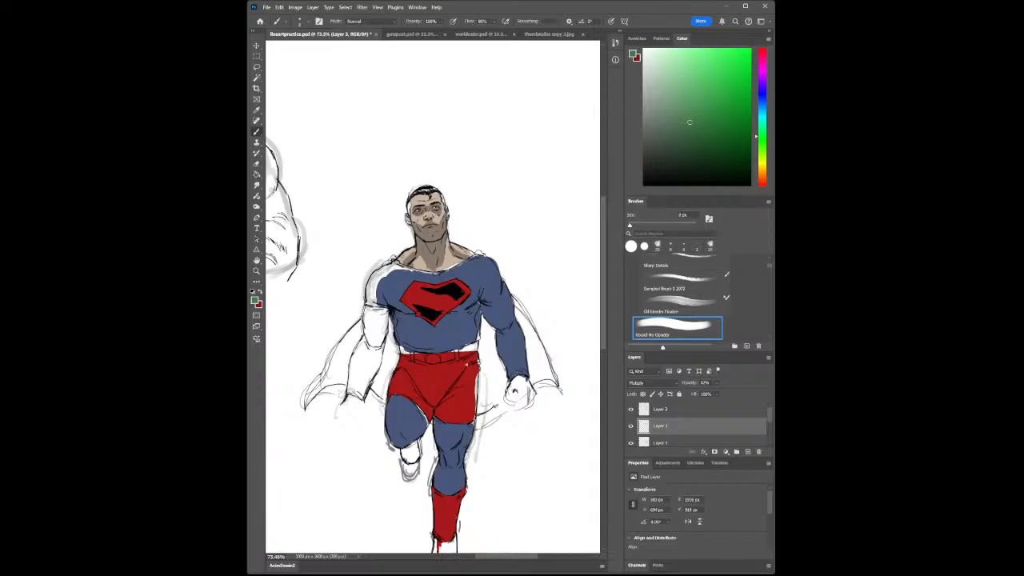
key(bracketright)
key(bracketright)
key(bracketright)
key(bracketright)
key(bracketright)
key(bracketright)
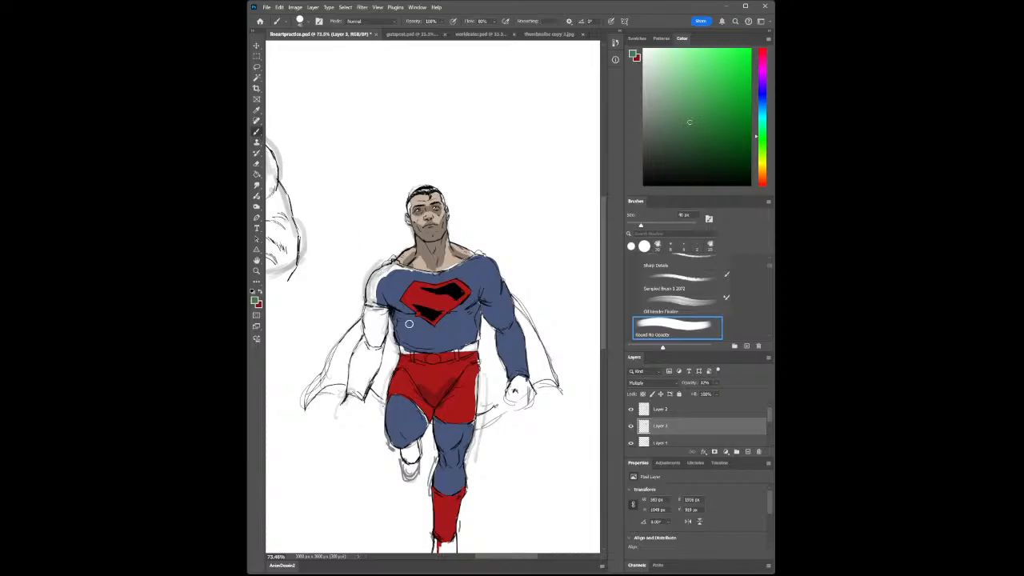
- Sample reds from the shorts on Layer 2, try a green stroke over the shorts there, and undo it
key(x)
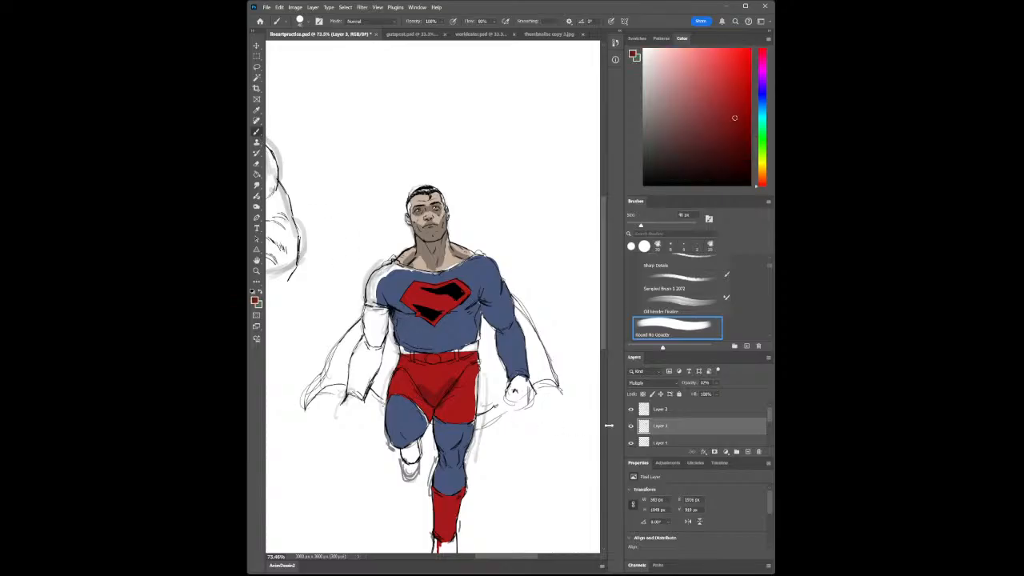
click(649, 412)
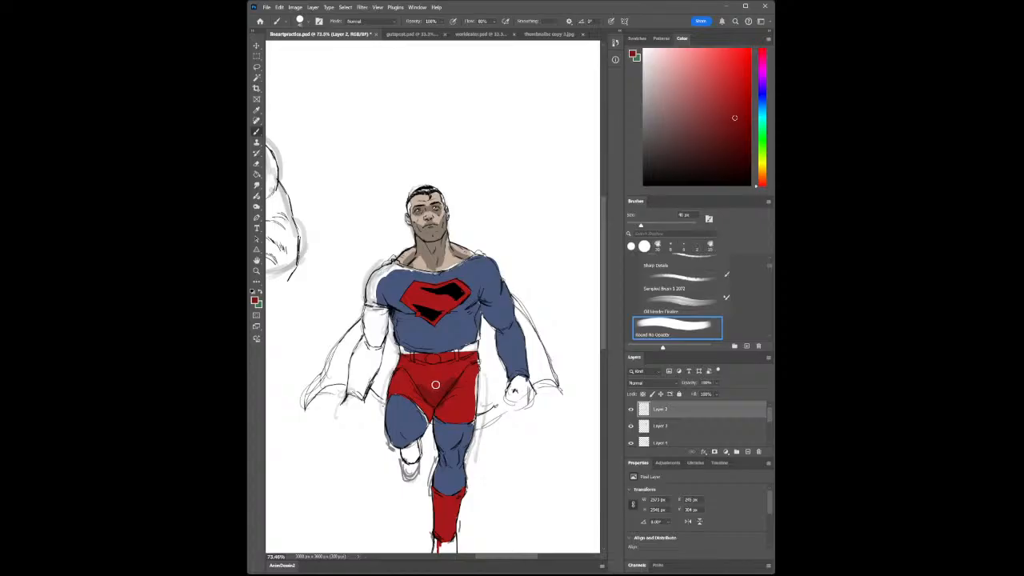
alt+click(432, 399)
alt+click(436, 368)
alt+click(440, 395)
key(x)
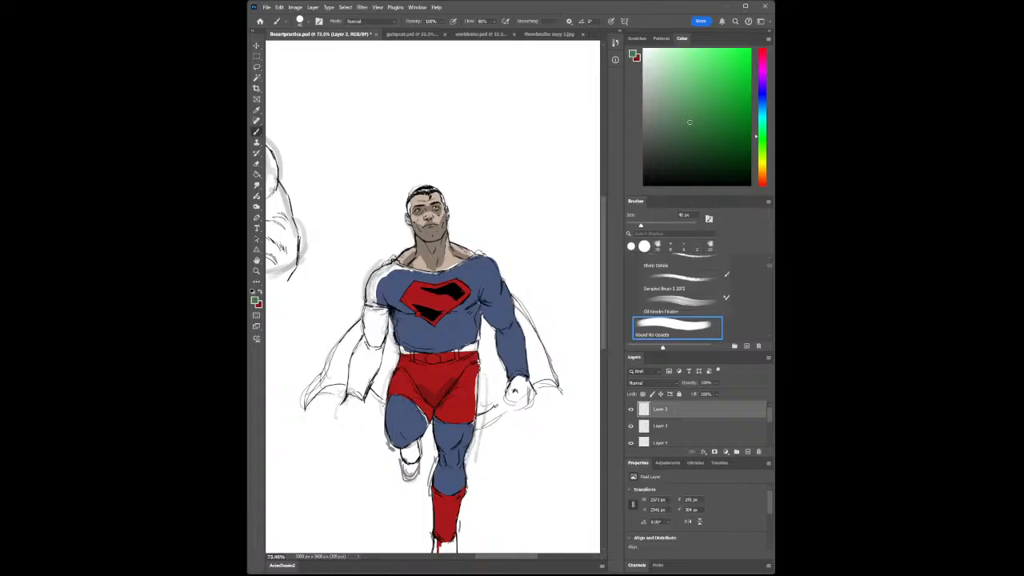
drag(442, 398, 443, 423)
key(ctrl+z)
- Set the paint colour to black and sketch a head oval and a curved arm line below the gorilla on Layer 1
click(660, 426)
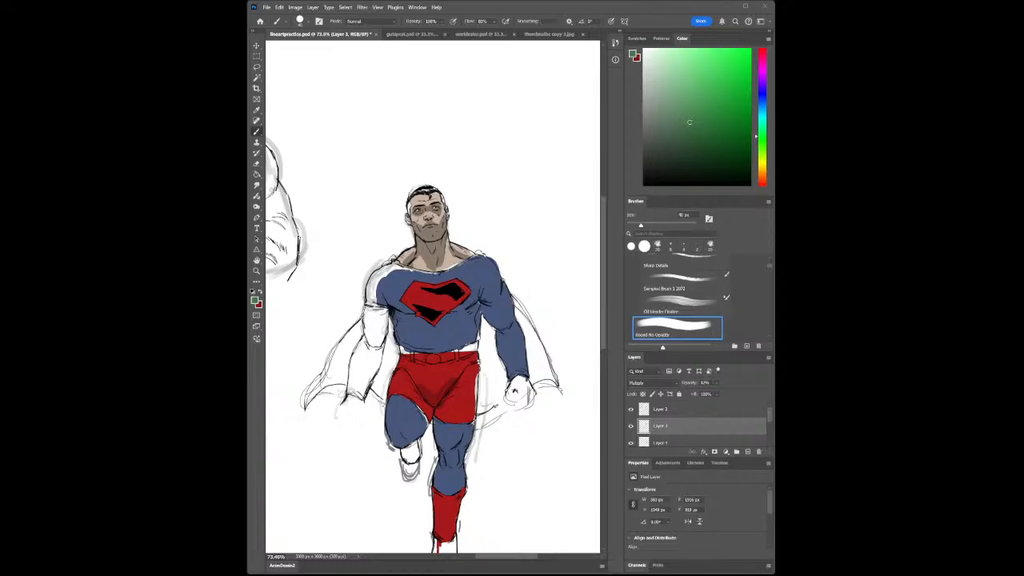
key(z)
mouse_move(466, 318)
mouse_down()
mouse_move(387, 360)
mouse_move(407, 360)
mouse_move(362, 365)
mouse_up()
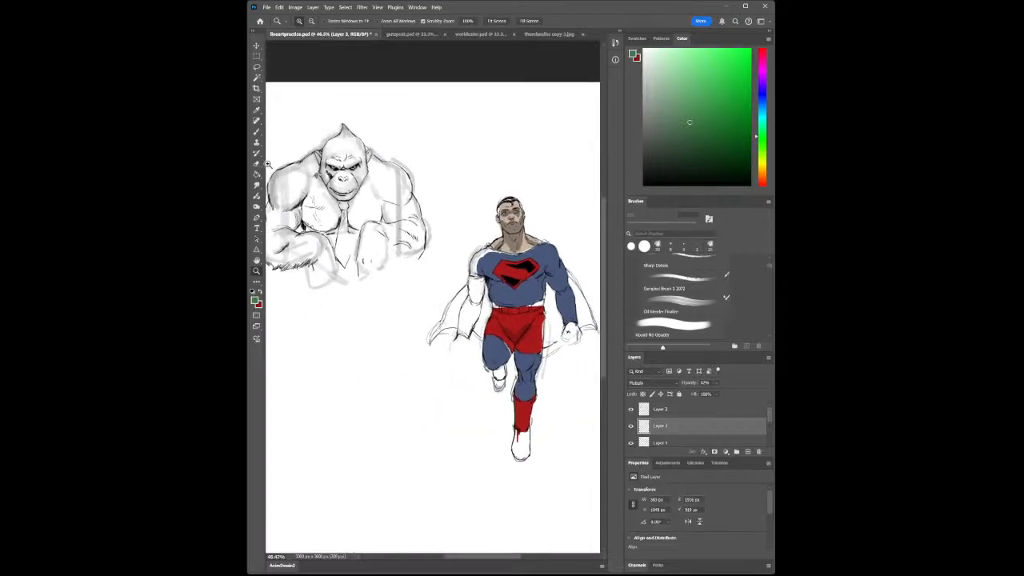
click(256, 132)
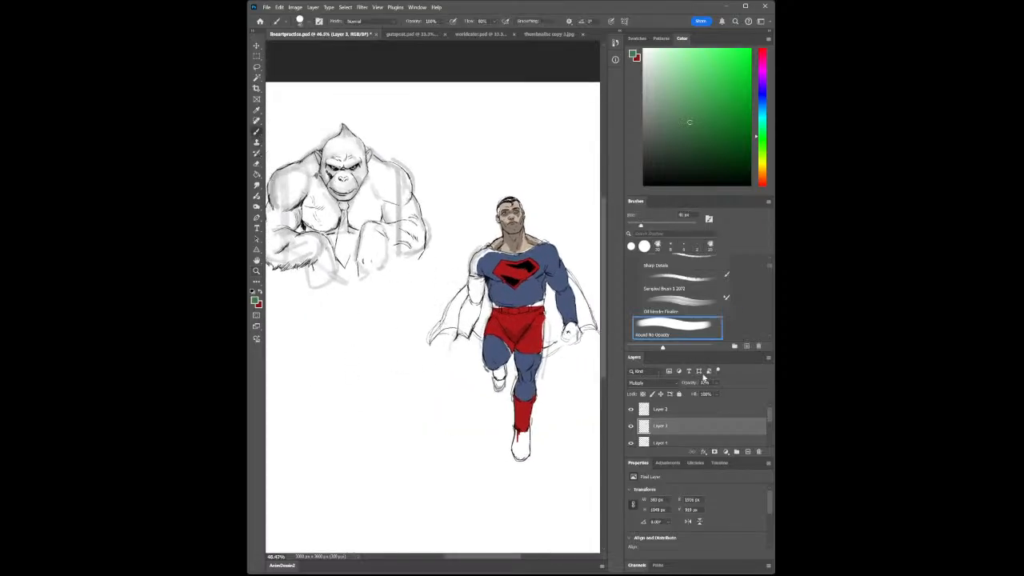
drag(675, 153, 638, 190)
click(661, 439)
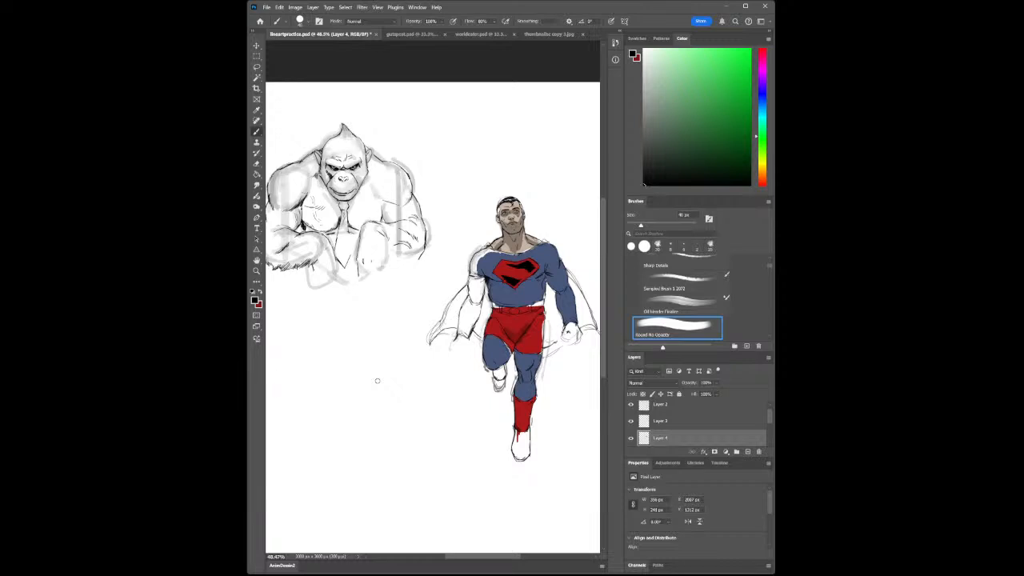
key(bracketleft)
drag(770, 418, 771, 436)
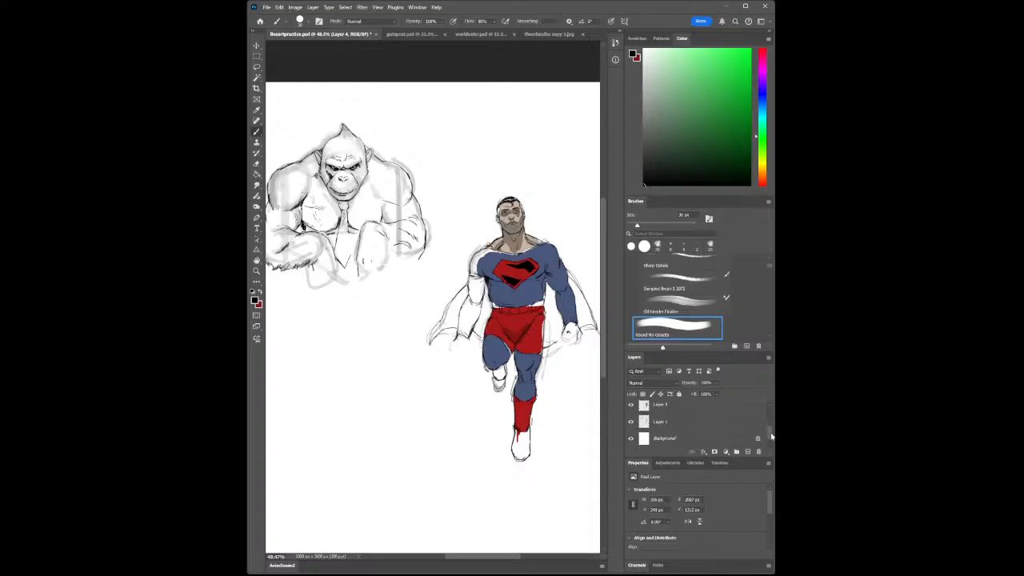
click(738, 427)
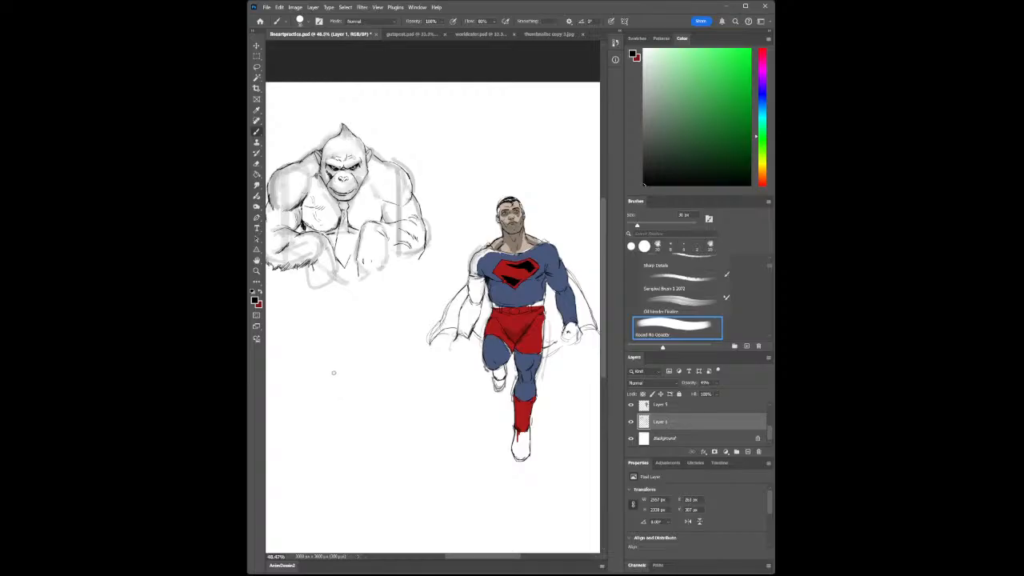
mouse_move(327, 344)
mouse_down()
mouse_move(337, 381)
mouse_move(347, 335)
mouse_move(342, 386)
mouse_move(352, 334)
mouse_move(349, 342)
mouse_up()
drag(355, 370, 405, 448)
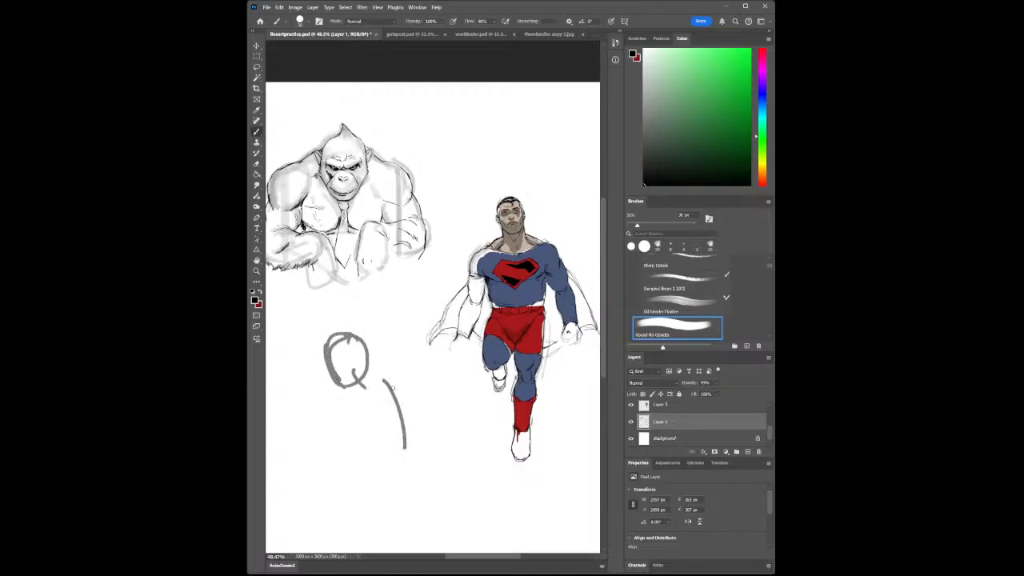
mouse_move(387, 384)
mouse_down()
mouse_move(406, 475)
mouse_move(392, 389)
mouse_move(386, 494)
mouse_up()
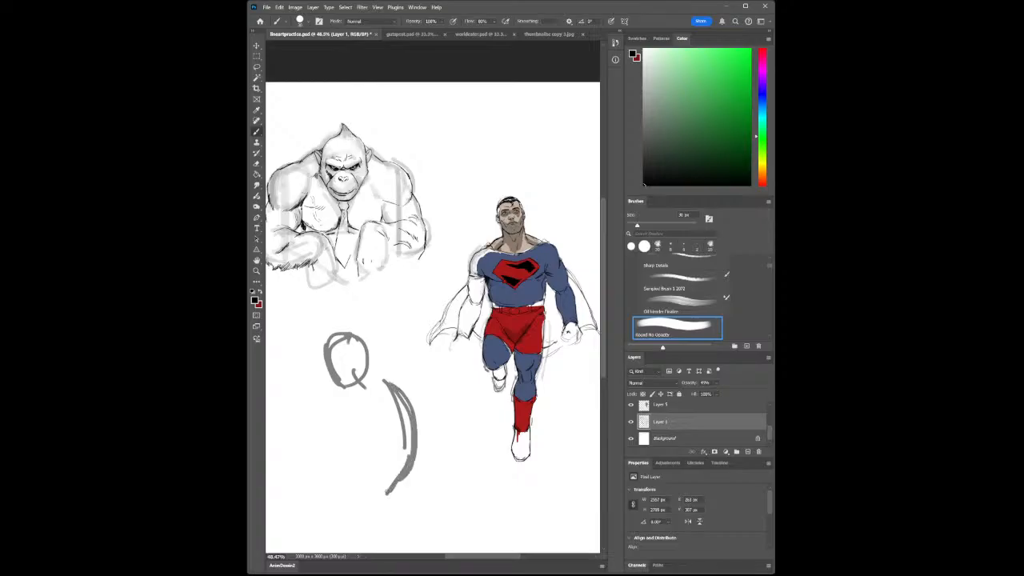
- Rough in the new figure's neck, shoulders, chest and upper arms around the head oval
mouse_move(326, 391)
mouse_down()
mouse_move(307, 411)
mouse_move(373, 416)
mouse_up()
mouse_move(366, 368)
mouse_down()
mouse_move(386, 386)
mouse_move(387, 420)
mouse_move(392, 413)
mouse_move(324, 407)
mouse_move(313, 417)
mouse_up()
mouse_move(376, 384)
mouse_down()
mouse_move(411, 405)
mouse_move(394, 430)
mouse_move(375, 426)
mouse_move(423, 410)
mouse_move(400, 456)
mouse_up()
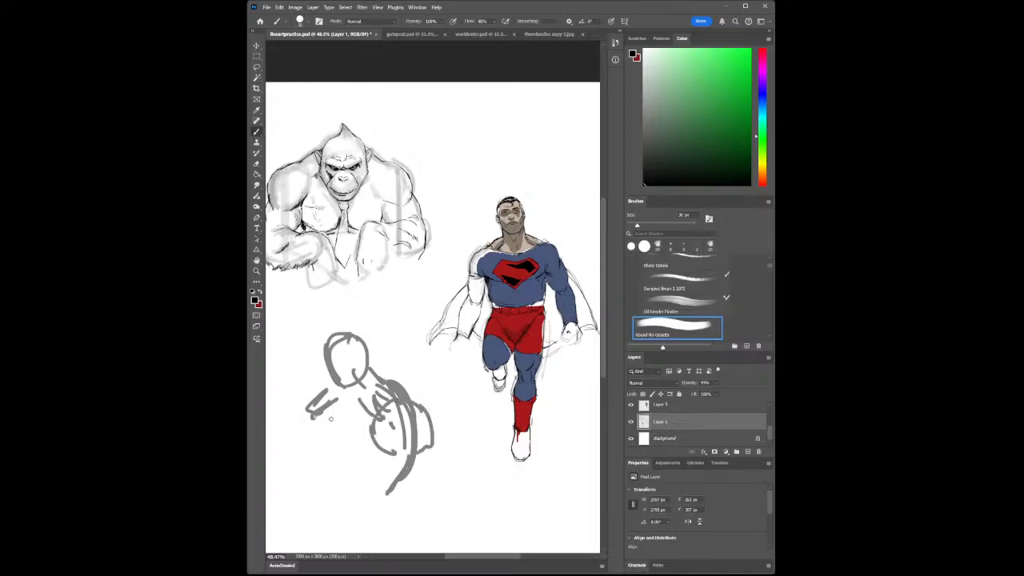
mouse_move(319, 413)
mouse_down()
mouse_move(340, 424)
mouse_move(303, 404)
mouse_up()
mouse_move(296, 411)
mouse_down()
mouse_move(296, 444)
mouse_move(315, 453)
mouse_up()
click(349, 451)
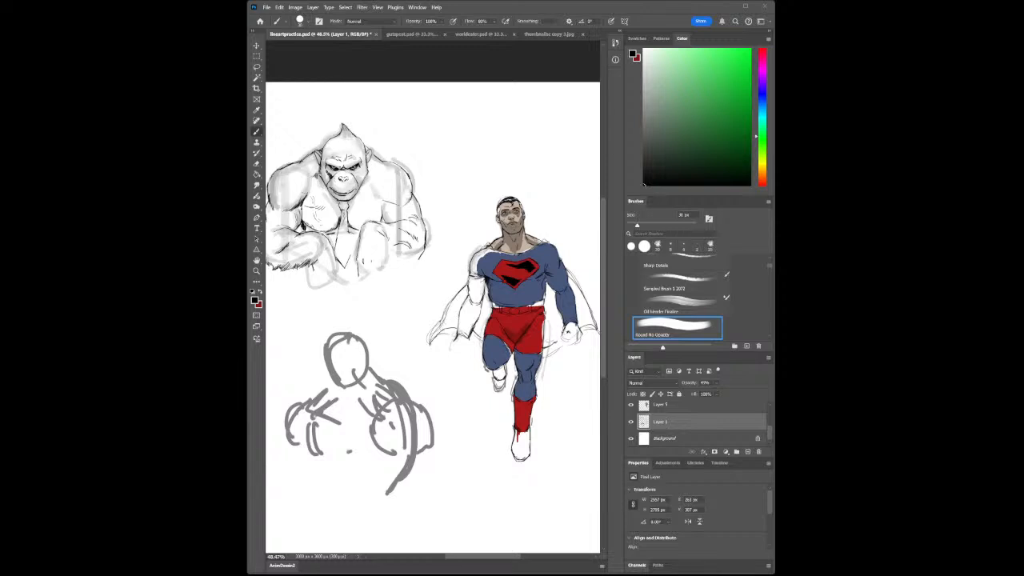
- Add a face guideline and extra shoulder and arm contours to the figure with a smaller brush
key(bracketleft)
drag(333, 363, 361, 358)
drag(333, 365, 365, 355)
drag(306, 410, 287, 448)
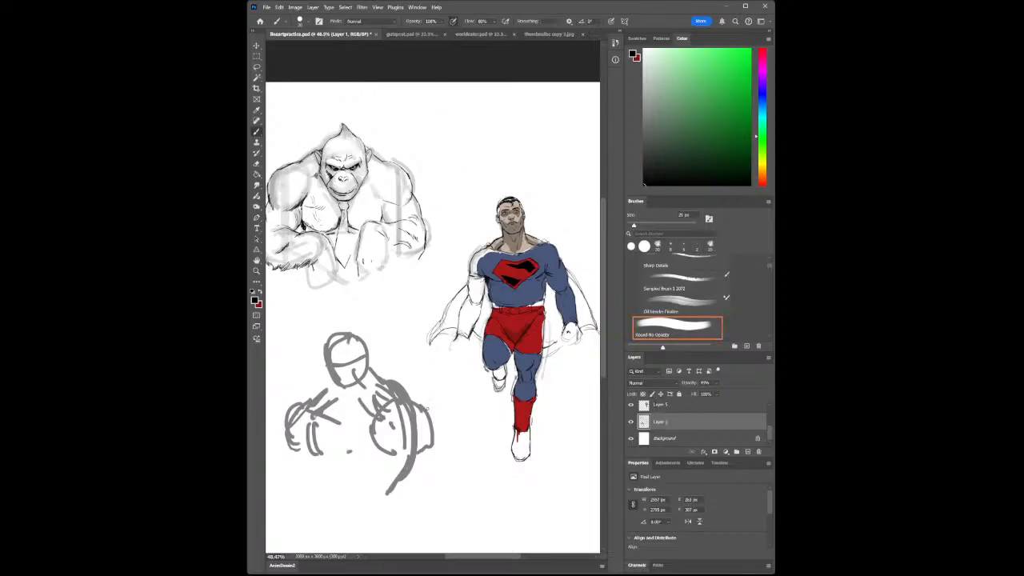
drag(385, 444, 392, 458)
mouse_move(393, 459)
mouse_down()
mouse_move(428, 459)
mouse_move(426, 479)
mouse_up()
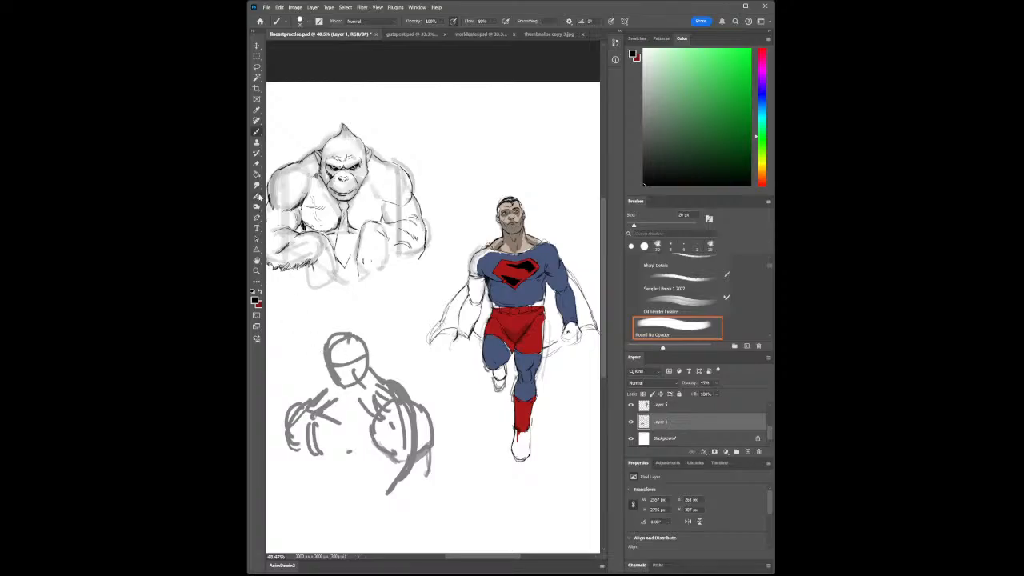
- Erase the figure's head and redraw it with a tall-eared cowl and face, adding neck and chest lines
click(256, 165)
mouse_move(337, 384)
mouse_down()
mouse_move(327, 336)
mouse_move(354, 344)
mouse_move(366, 361)
mouse_move(360, 387)
mouse_up()
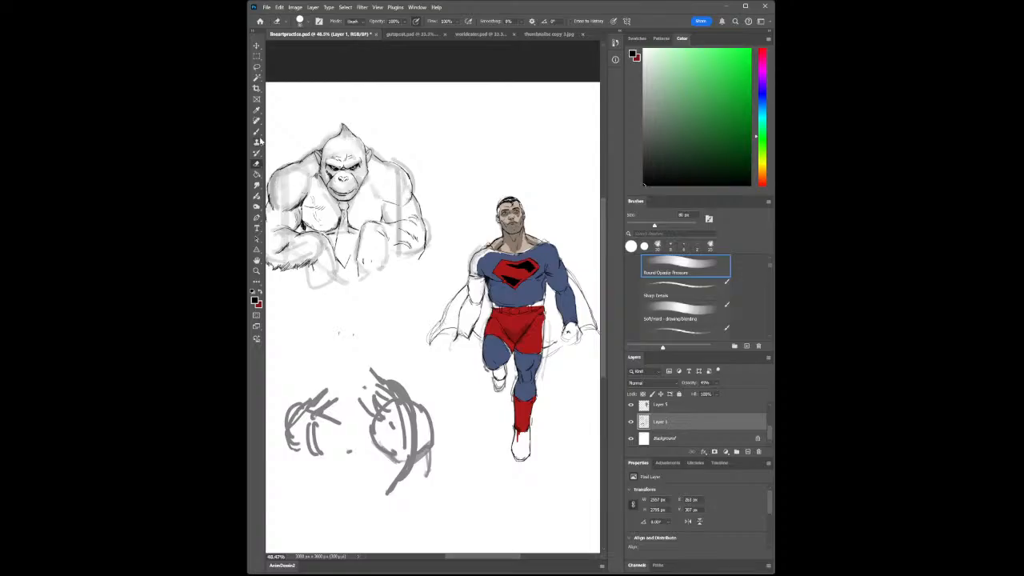
key(b)
mouse_move(339, 355)
mouse_down()
mouse_move(337, 380)
mouse_move(336, 345)
mouse_move(351, 335)
mouse_move(371, 359)
mouse_move(359, 382)
mouse_move(334, 359)
mouse_move(344, 335)
mouse_up()
mouse_move(337, 382)
mouse_down()
mouse_move(349, 332)
mouse_move(370, 373)
mouse_move(340, 387)
mouse_move(334, 371)
mouse_move(352, 332)
mouse_move(373, 370)
mouse_move(351, 391)
mouse_move(377, 389)
mouse_move(367, 404)
mouse_move(365, 388)
mouse_move(322, 397)
mouse_move(351, 424)
mouse_move(324, 415)
mouse_move(300, 452)
mouse_move(338, 464)
mouse_move(388, 460)
mouse_up()
drag(353, 428, 375, 410)
mouse_move(338, 369)
mouse_down()
mouse_move(372, 360)
mouse_move(322, 357)
mouse_up()
mouse_move(328, 312)
mouse_down()
mouse_move(326, 367)
mouse_move(328, 303)
mouse_move(340, 354)
mouse_move(354, 361)
mouse_move(345, 363)
mouse_move(372, 318)
mouse_up()
drag(371, 306, 382, 346)
mouse_move(377, 342)
mouse_down()
mouse_move(372, 366)
mouse_move(340, 385)
mouse_move(368, 395)
mouse_up()
mouse_move(352, 393)
mouse_down()
mouse_move(358, 399)
mouse_move(355, 376)
mouse_up()
mouse_move(347, 373)
mouse_down()
mouse_move(357, 380)
mouse_move(352, 413)
mouse_move(339, 418)
mouse_move(374, 408)
mouse_move(331, 415)
mouse_move(344, 419)
mouse_move(318, 441)
mouse_move(328, 473)
mouse_move(351, 458)
mouse_up()
mouse_move(342, 374)
mouse_down()
mouse_move(351, 389)
mouse_move(352, 373)
mouse_move(355, 389)
mouse_move(368, 382)
mouse_move(378, 309)
mouse_move(383, 351)
mouse_move(366, 375)
mouse_up()
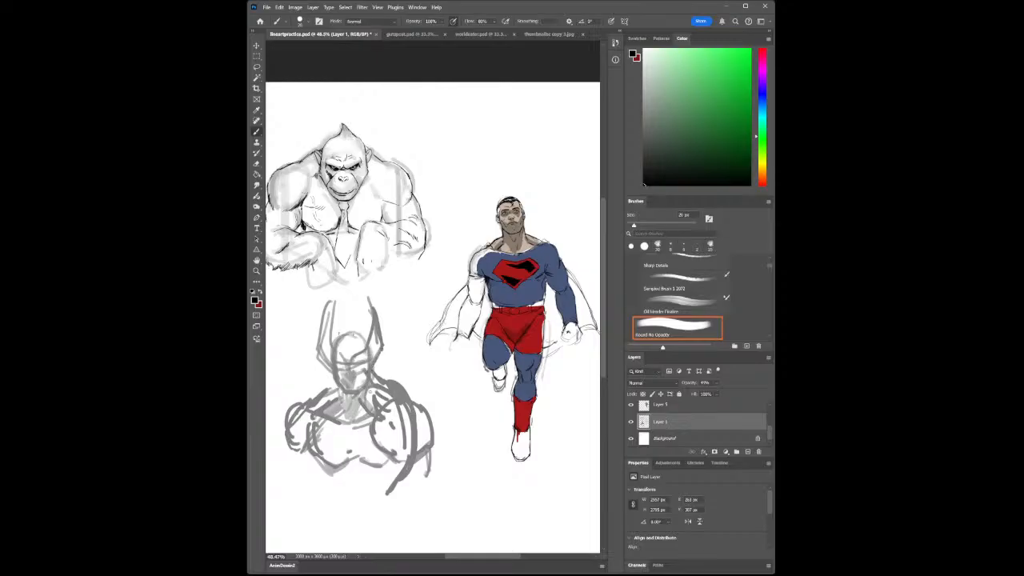
- Sketch the lower chest, abdomen and arm contours of the cowled figure
mouse_move(298, 412)
mouse_down()
mouse_move(288, 460)
mouse_move(373, 464)
mouse_move(326, 470)
mouse_move(371, 480)
mouse_up()
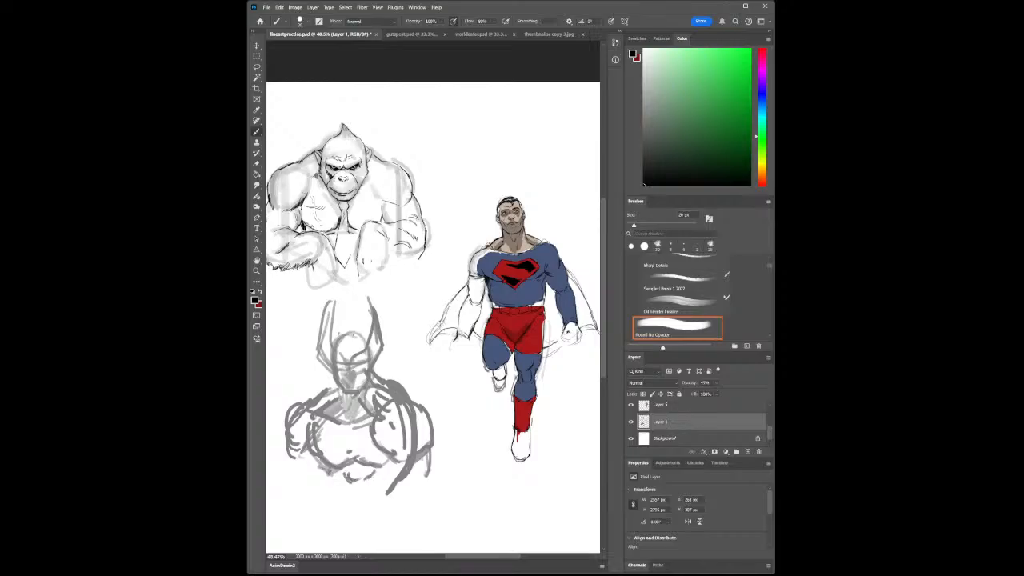
mouse_move(429, 449)
mouse_down()
mouse_move(437, 469)
mouse_move(428, 482)
mouse_up()
mouse_move(388, 456)
mouse_down()
mouse_move(388, 492)
mouse_move(388, 469)
mouse_up()
- Bring up worldeater.psd from the recent files and hide the red armour's colour layer, toggling it to compare with the line art
click(260, 21)
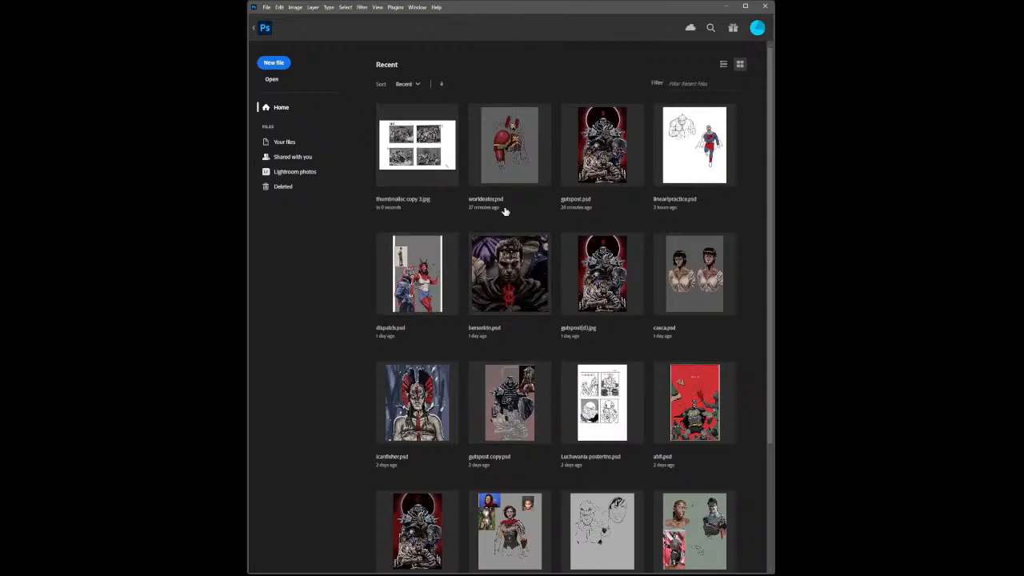
click(509, 164)
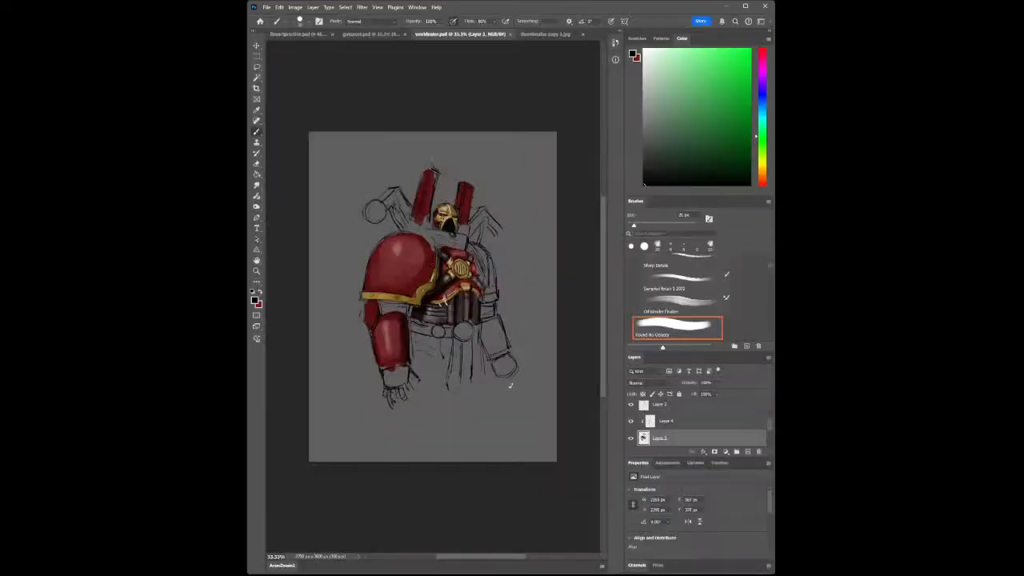
click(630, 440)
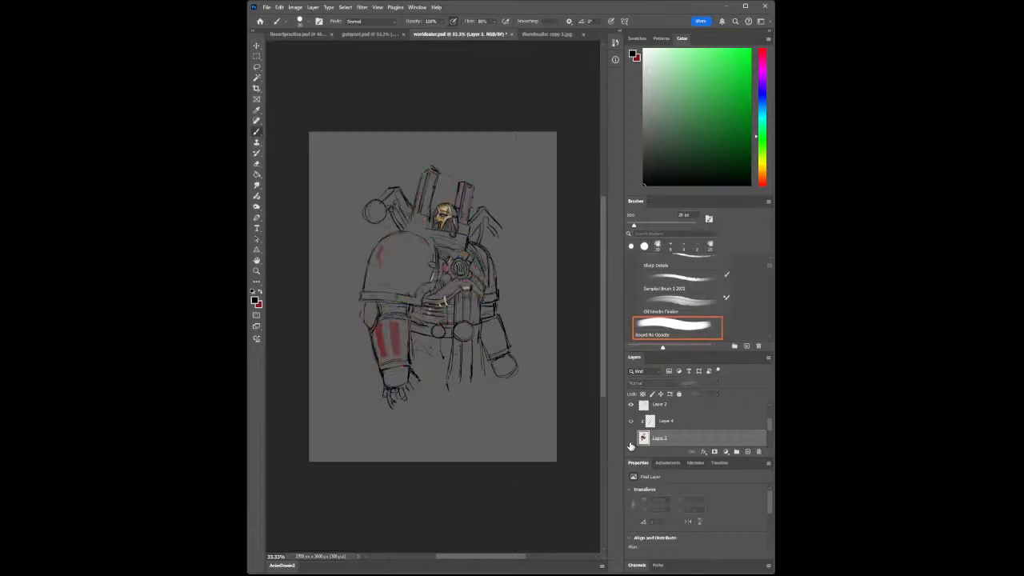
click(631, 439)
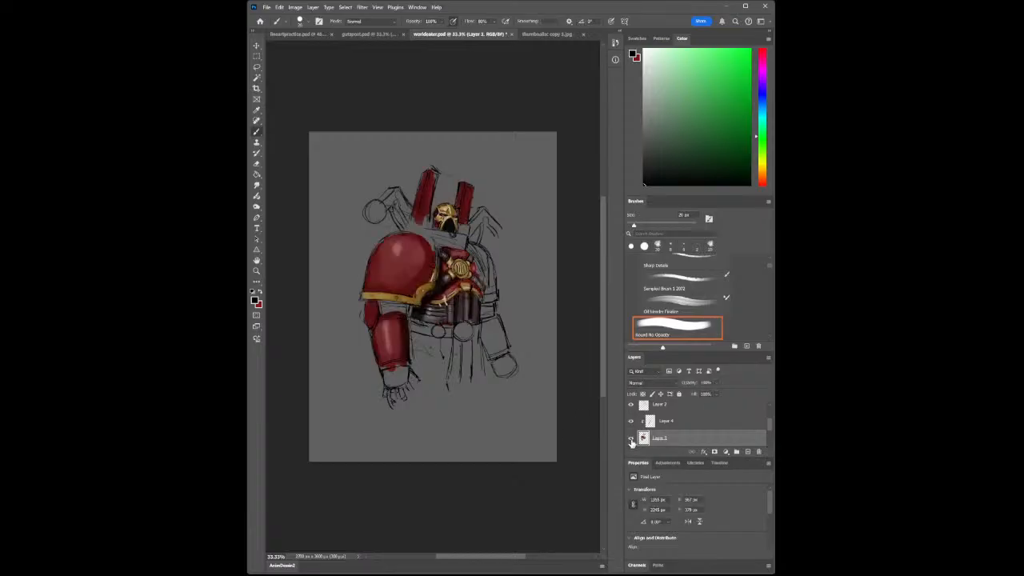
click(630, 439)
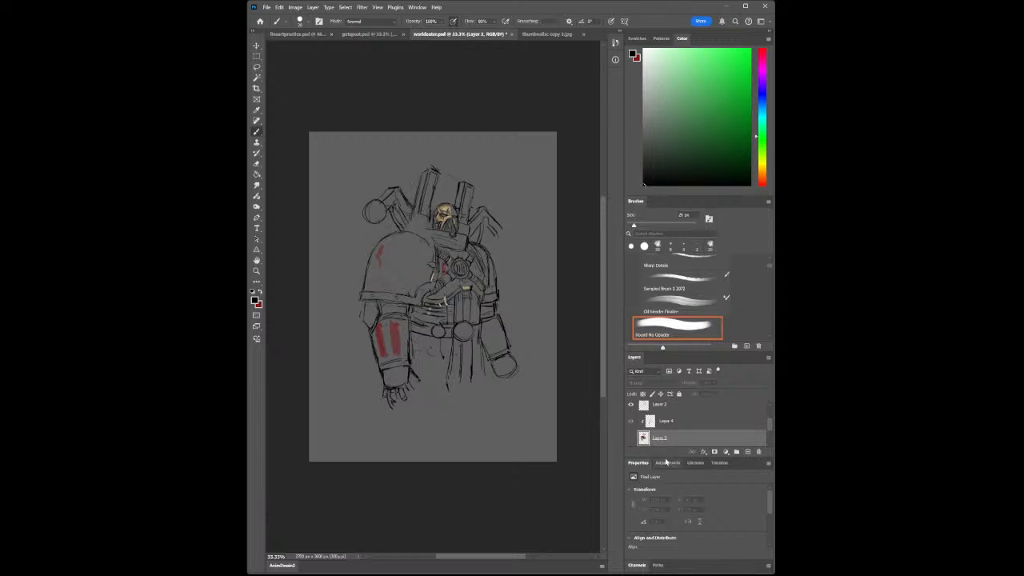
drag(771, 424, 770, 433)
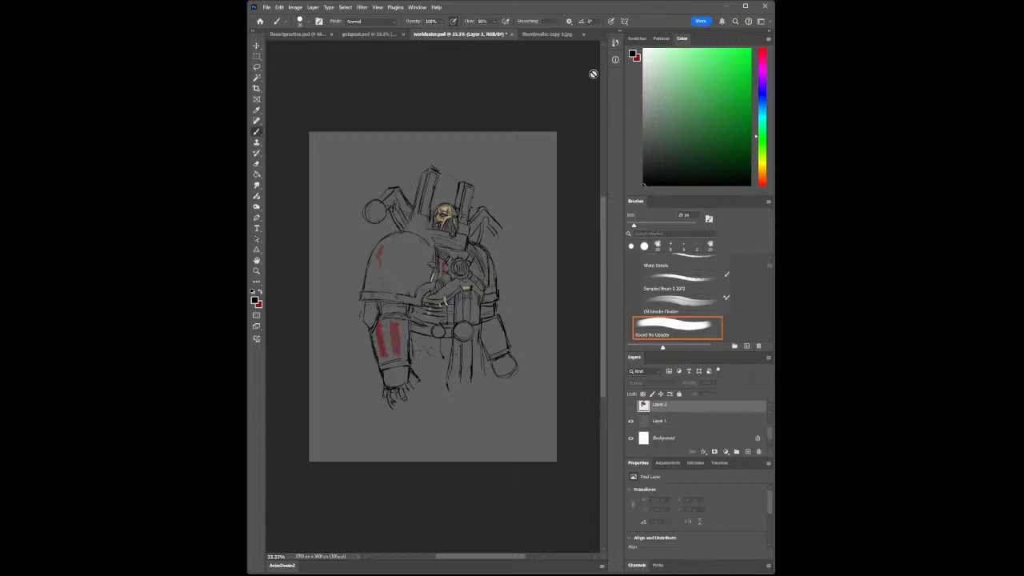
- Close worldeater.psd and add forearm and side contour strokes to the horned, cowled figure in the line art practice drawing
key(ctrl+w)
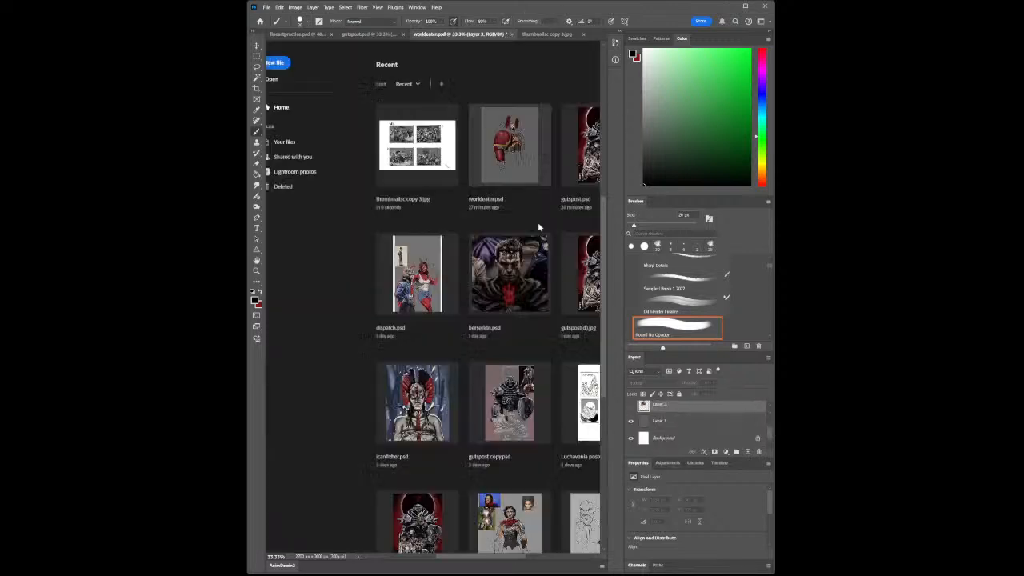
drag(387, 458, 390, 485)
mouse_move(432, 445)
mouse_down()
mouse_move(411, 488)
mouse_move(385, 478)
mouse_move(413, 489)
mouse_up()
mouse_move(294, 436)
mouse_down()
mouse_move(288, 474)
mouse_move(299, 478)
mouse_up()
mouse_move(308, 440)
mouse_down()
mouse_move(307, 476)
mouse_move(322, 459)
mouse_move(320, 477)
mouse_move(294, 470)
mouse_move(311, 480)
mouse_up()
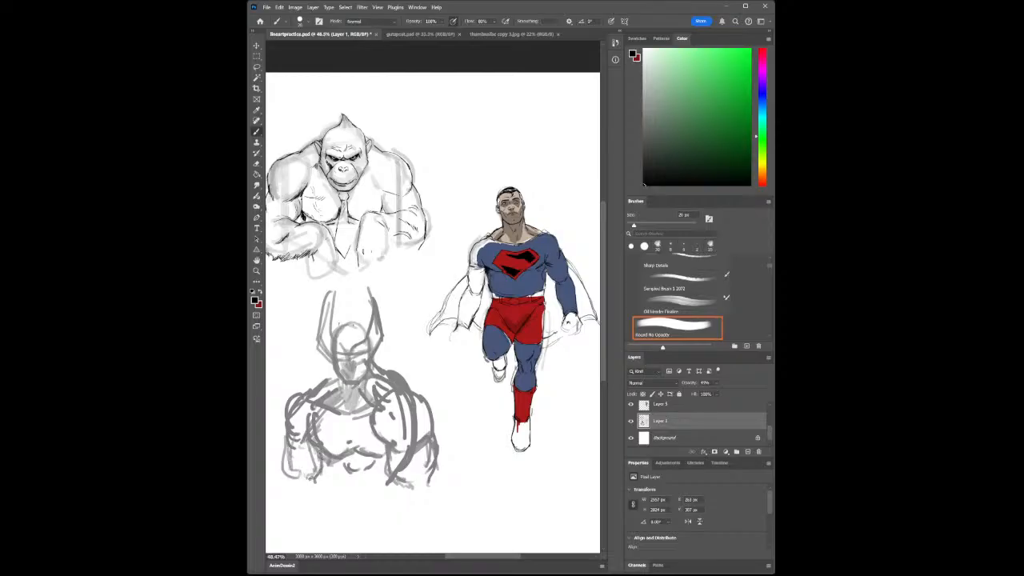
drag(424, 445, 417, 464)
- Reduce the brush to 9 px and sketch the cowled figure's chest centre line, pectoral edges and outer forearm
key(bracketleft)
key(bracketleft)
key(bracketleft)
drag(347, 446, 354, 421)
drag(377, 453, 386, 449)
drag(320, 421, 347, 419)
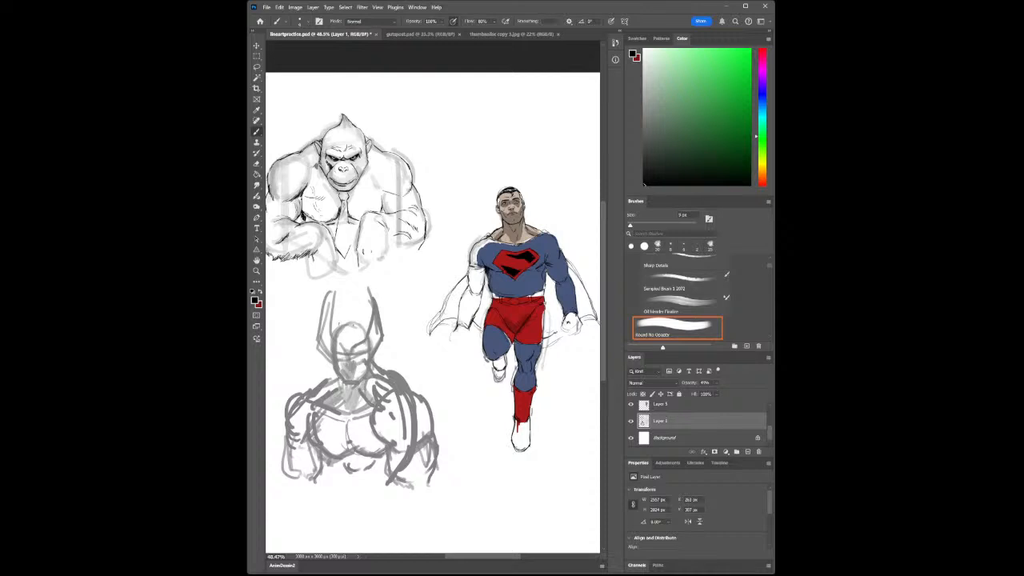
drag(437, 464, 431, 481)
- Lasso the whole cowled figure, scale it to about 87% and reposition it beneath the gorilla drawing
key(ctrl+t)
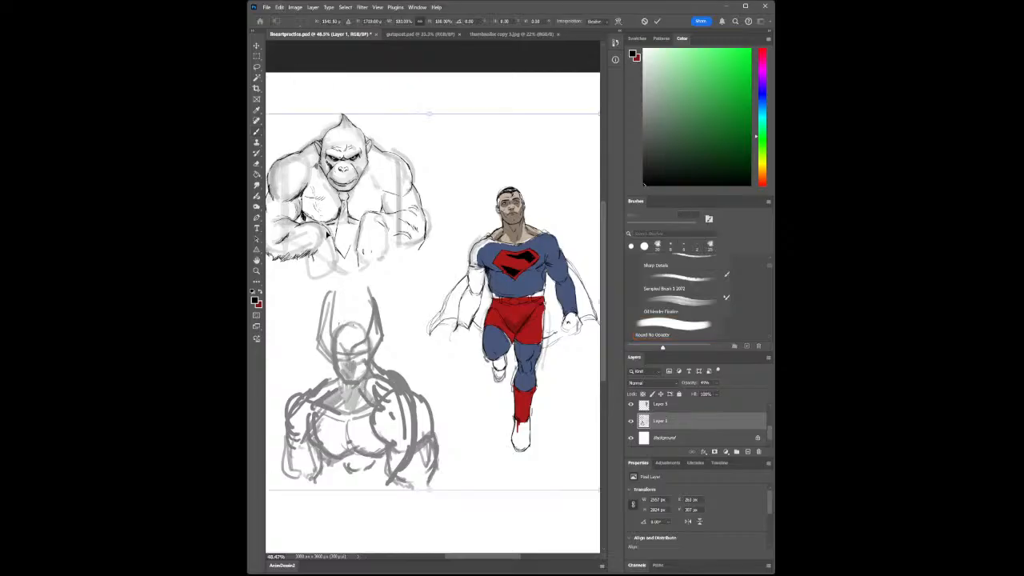
click(657, 21)
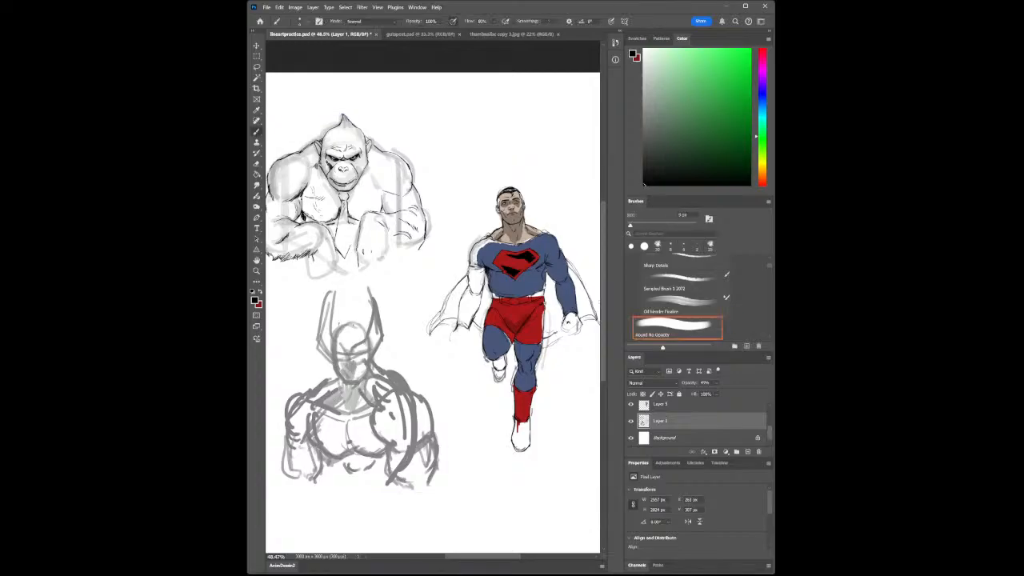
click(257, 72)
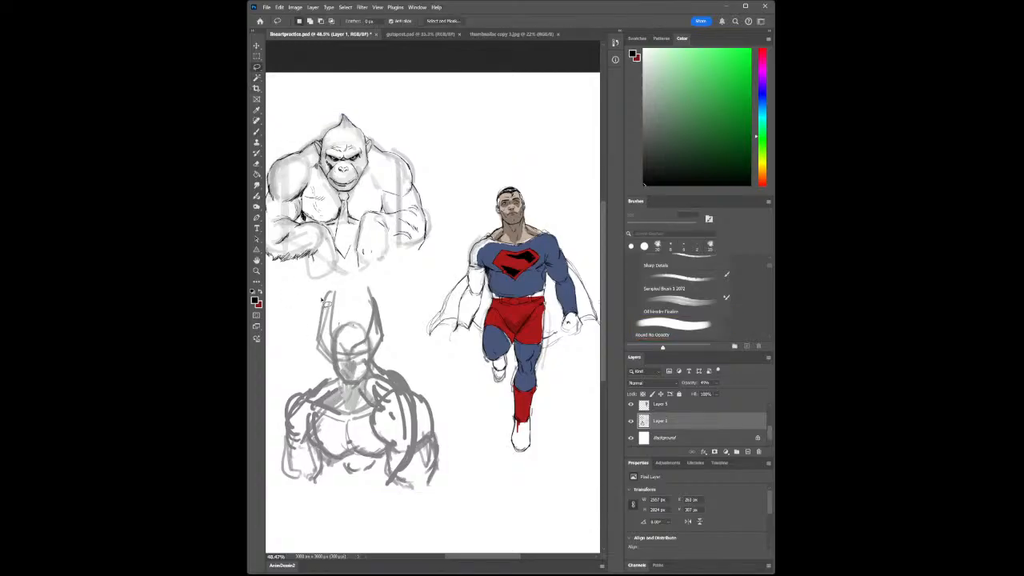
mouse_move(324, 303)
mouse_down()
mouse_move(270, 481)
mouse_move(294, 513)
mouse_move(419, 516)
mouse_move(464, 450)
mouse_move(429, 352)
mouse_move(379, 272)
mouse_move(324, 301)
mouse_up()
key(v)
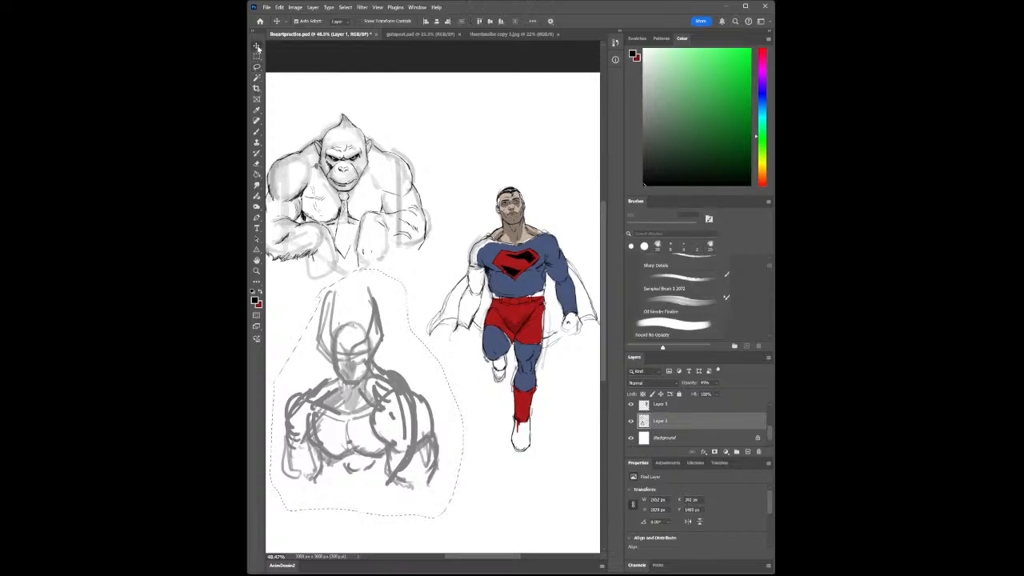
drag(384, 455, 380, 443)
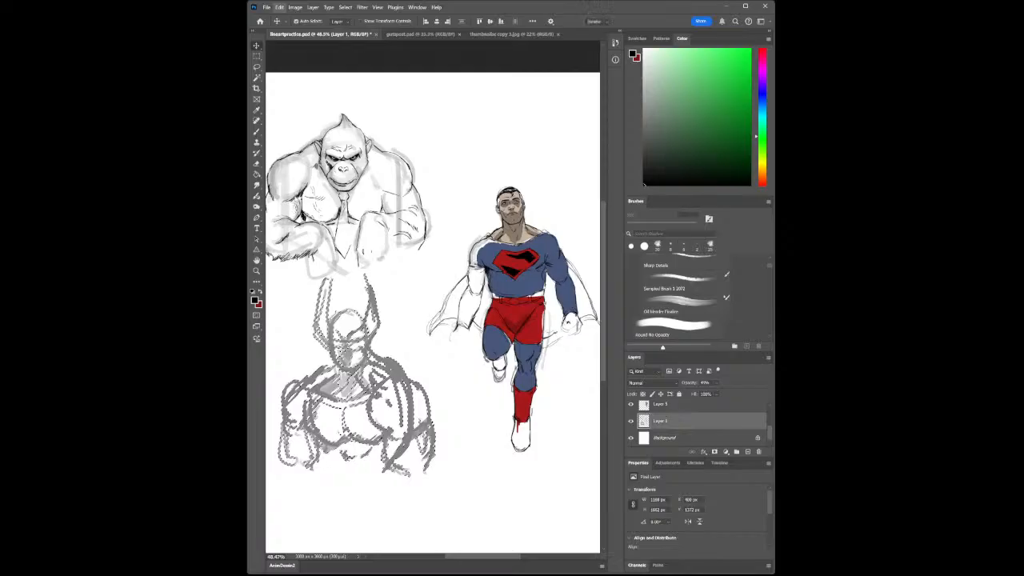
key(ctrl+t)
drag(278, 279, 297, 283)
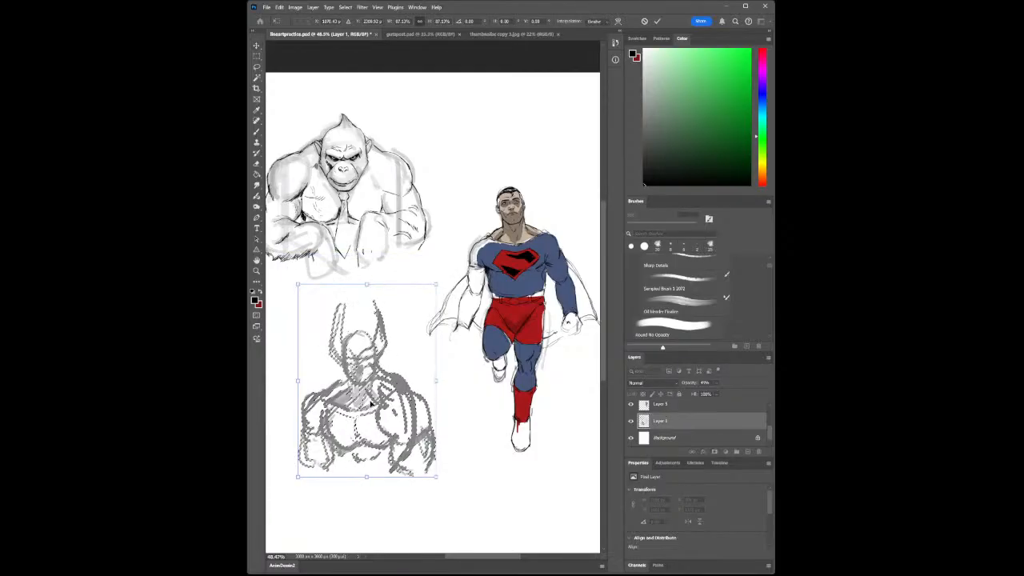
mouse_move(318, 352)
mouse_down()
mouse_move(305, 334)
mouse_move(308, 355)
mouse_up()
- Deselect the figure and erase the old guidelines across its face with a smaller eraser
key(z)
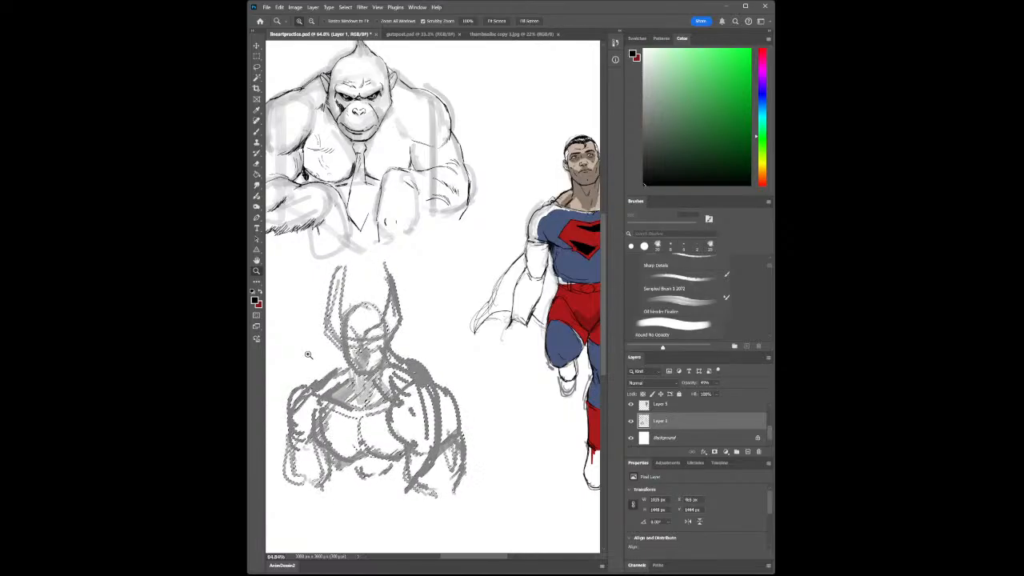
click(257, 164)
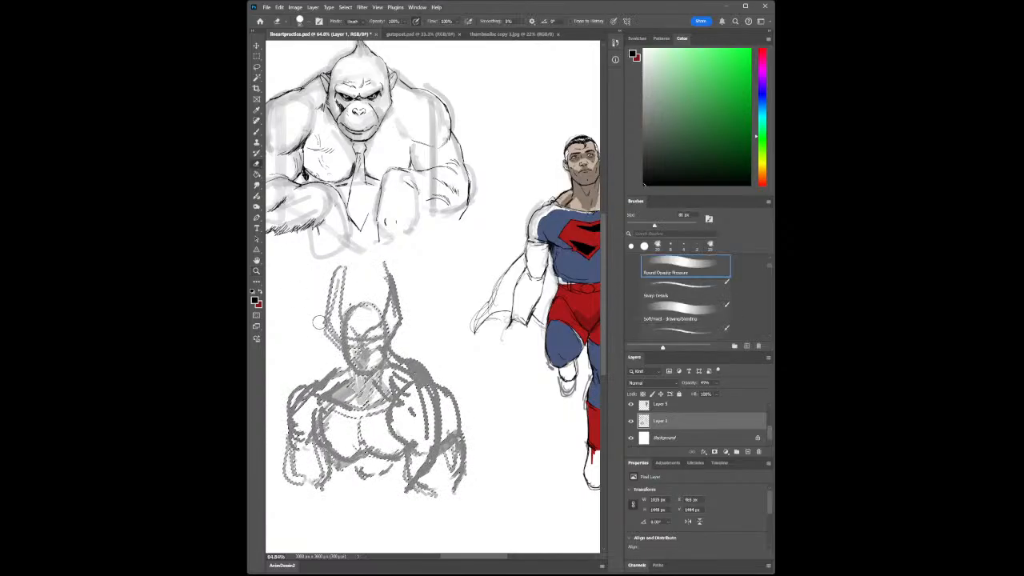
key(ctrl+d)
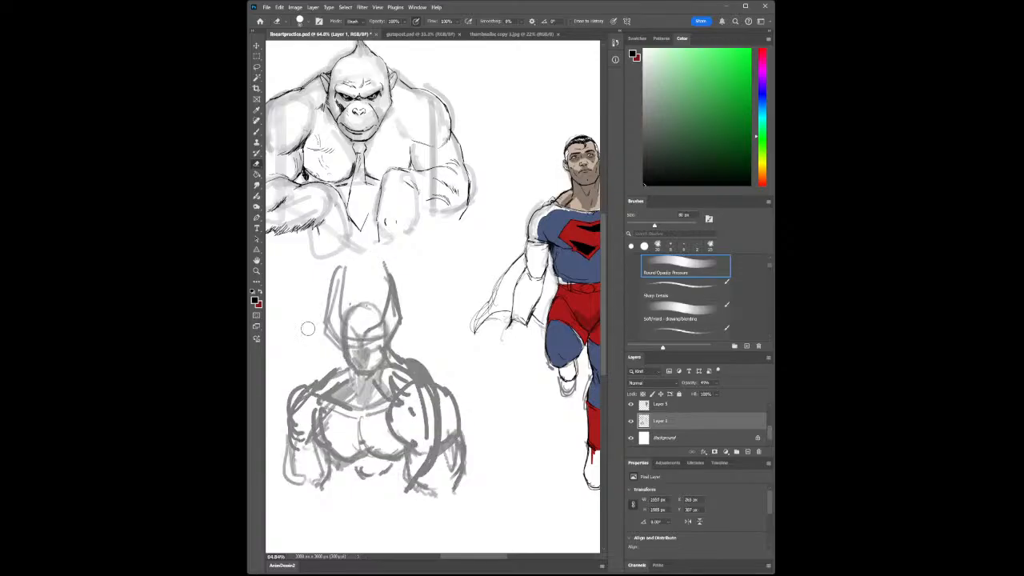
key(bracketleft)
key(bracketleft)
key(bracketleft)
mouse_move(372, 336)
mouse_down()
mouse_move(388, 325)
mouse_move(329, 323)
mouse_move(349, 341)
mouse_up()
- Redraw the cowl's curved brow edges, mask opening, rounded crown and jawline on the figure's head
click(256, 133)
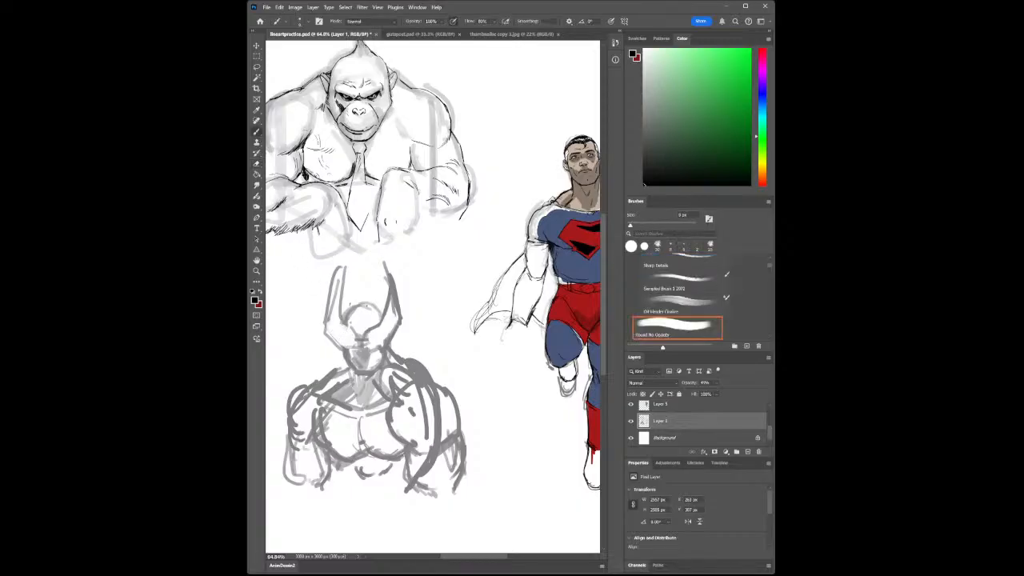
drag(348, 326, 357, 343)
drag(367, 350, 382, 345)
mouse_move(339, 360)
mouse_down()
mouse_move(343, 345)
mouse_move(375, 350)
mouse_up()
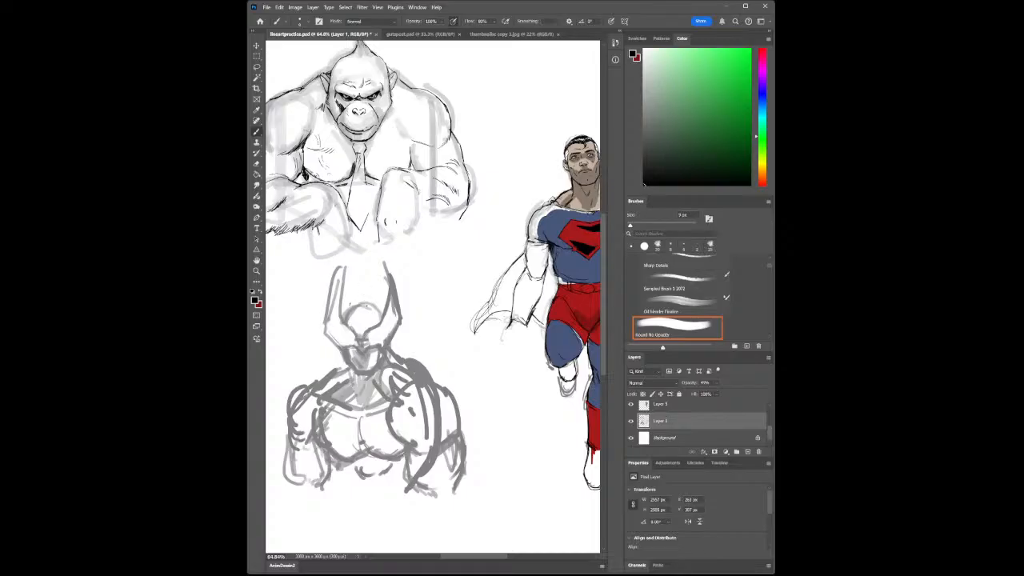
mouse_move(354, 309)
mouse_down()
mouse_move(367, 305)
mouse_move(382, 318)
mouse_up()
drag(378, 360, 373, 368)
- Lasso the figure's horned head, move it slightly lower onto the neck, and deselect it
click(257, 66)
mouse_move(326, 295)
mouse_down()
mouse_move(334, 366)
mouse_move(356, 386)
mouse_move(382, 387)
mouse_move(415, 287)
mouse_move(391, 250)
mouse_move(370, 269)
mouse_move(342, 262)
mouse_move(312, 276)
mouse_up()
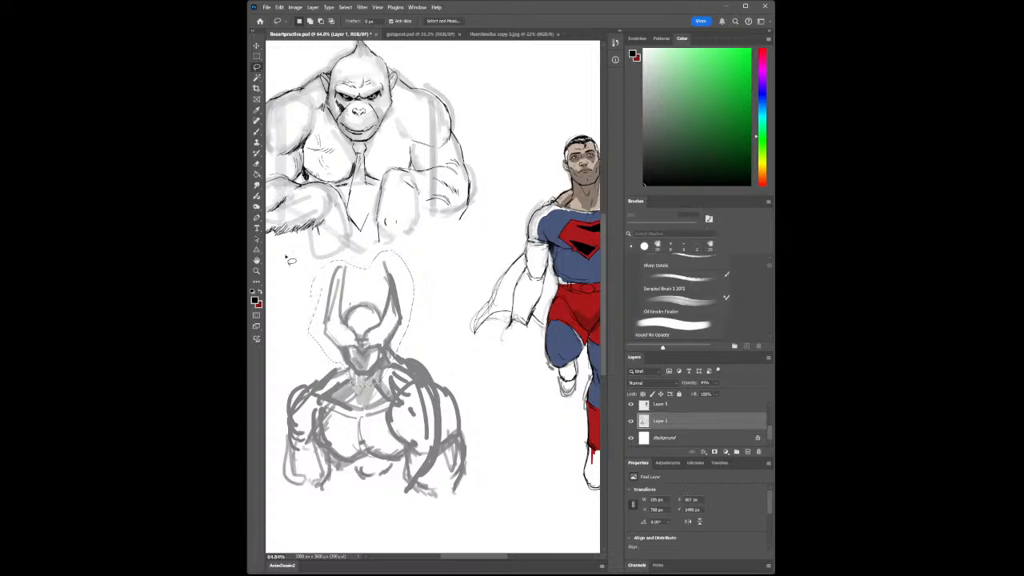
click(257, 45)
drag(357, 352, 362, 357)
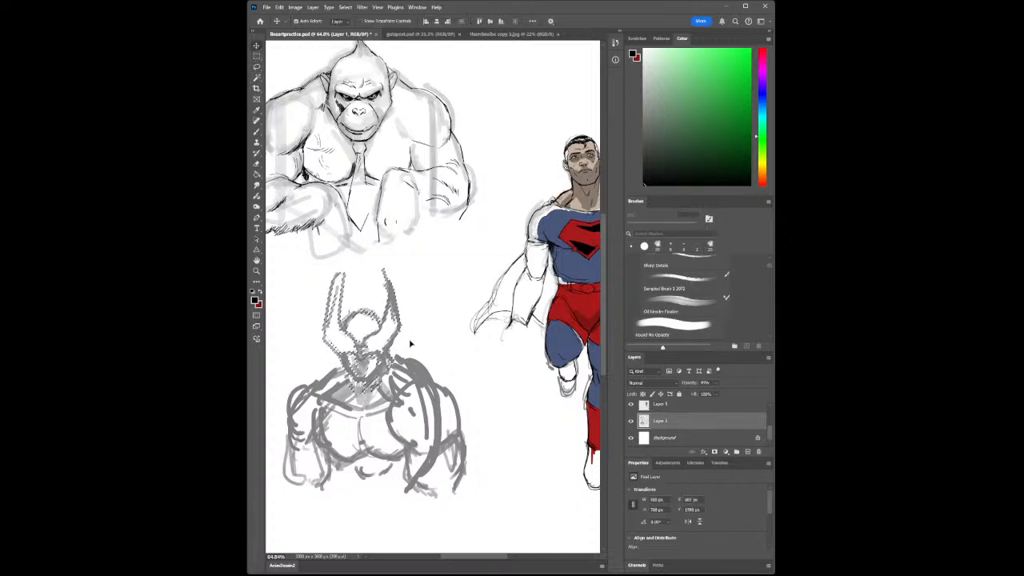
key(ctrl+d)
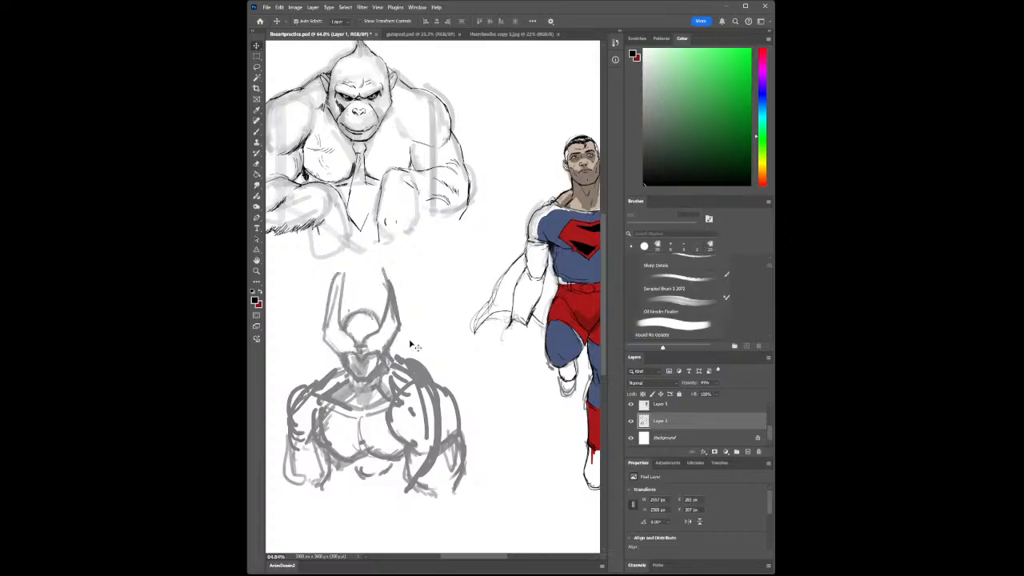
- Sketch narrowed eyes, angled brows and mouth lines on the cowled face with the 7 px brush
click(257, 270)
mouse_move(328, 360)
mouse_down()
mouse_move(344, 362)
mouse_move(309, 353)
mouse_up()
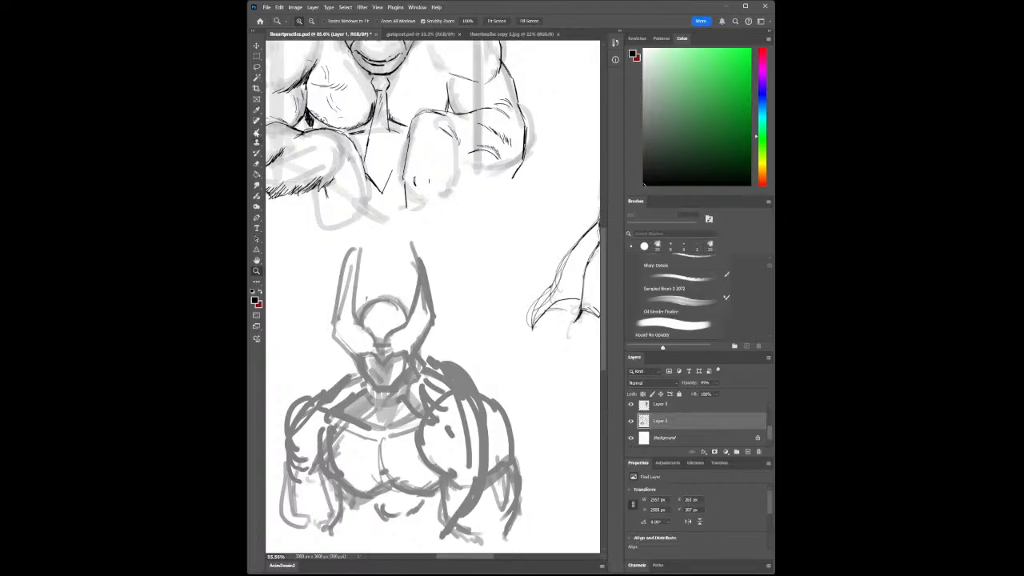
click(256, 132)
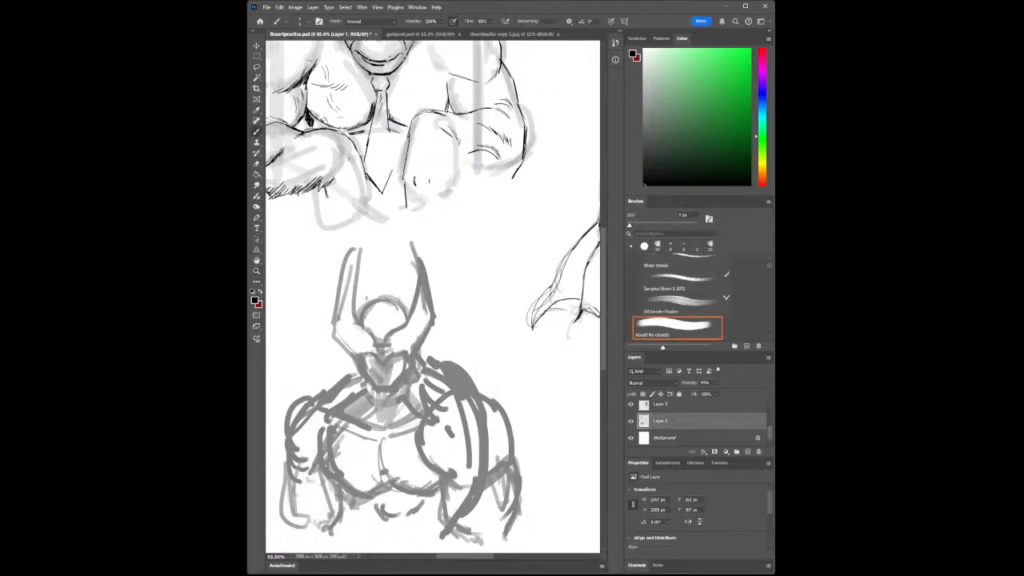
drag(392, 344, 403, 340)
drag(394, 347, 401, 344)
drag(359, 346, 370, 342)
drag(397, 364, 396, 378)
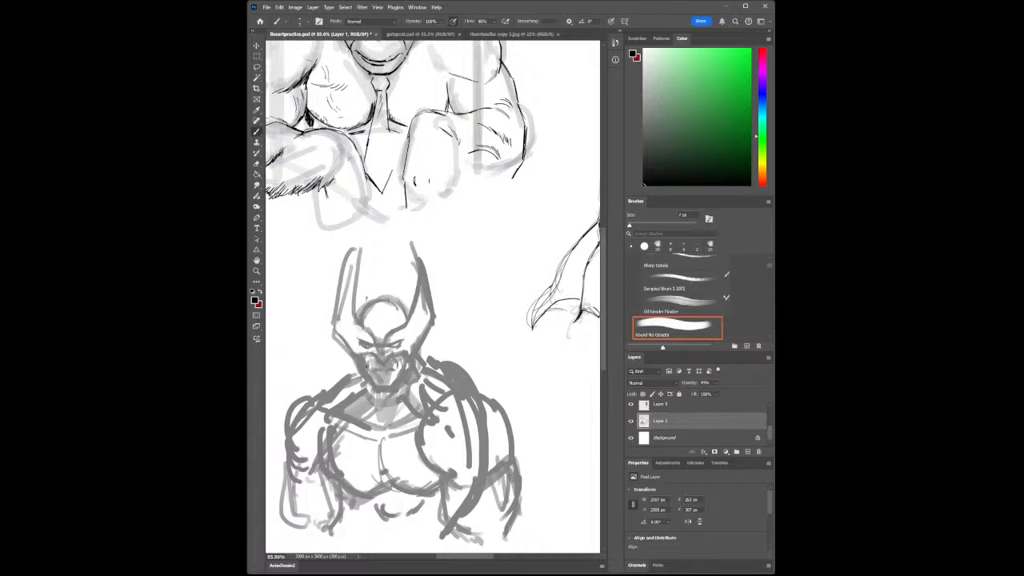
- Reinforce the figure's shoulder contour, the underside of the chest and the neck-to-shoulder line
drag(306, 404, 291, 425)
drag(339, 486, 399, 509)
mouse_move(346, 387)
mouse_down()
mouse_move(348, 430)
mouse_move(355, 386)
mouse_up()
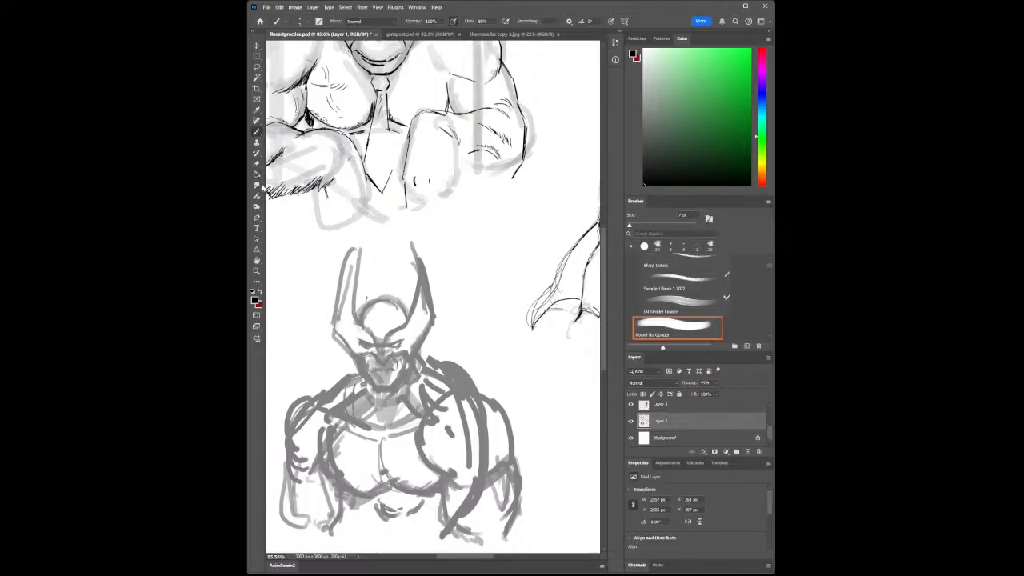
- Redraw the shoulder without the cape as a wider rounded form and erase the old lines inside it
drag(302, 469, 313, 463)
drag(288, 407, 279, 445)
drag(295, 469, 307, 462)
drag(284, 422, 277, 444)
mouse_move(284, 404)
mouse_down()
mouse_move(275, 428)
mouse_move(277, 414)
mouse_up()
drag(285, 414, 277, 447)
drag(300, 470, 312, 461)
click(257, 164)
mouse_move(308, 412)
mouse_down()
mouse_move(289, 440)
mouse_move(288, 424)
mouse_move(305, 411)
mouse_move(315, 436)
mouse_move(288, 441)
mouse_move(302, 405)
mouse_move(312, 417)
mouse_up()
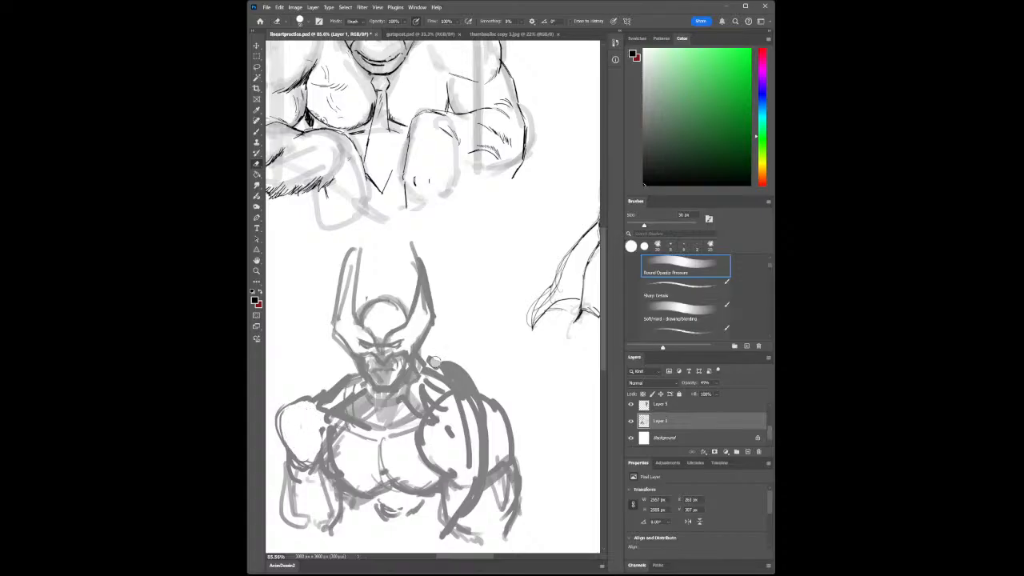
- Erase the heavy cape strokes over the opposite shoulder, redraw its top contour and diagonal folds, and refine the other upper arm
mouse_move(472, 412)
mouse_down()
mouse_move(485, 449)
mouse_move(473, 405)
mouse_move(460, 418)
mouse_move(460, 455)
mouse_move(450, 436)
mouse_move(499, 425)
mouse_move(505, 408)
mouse_move(473, 420)
mouse_up()
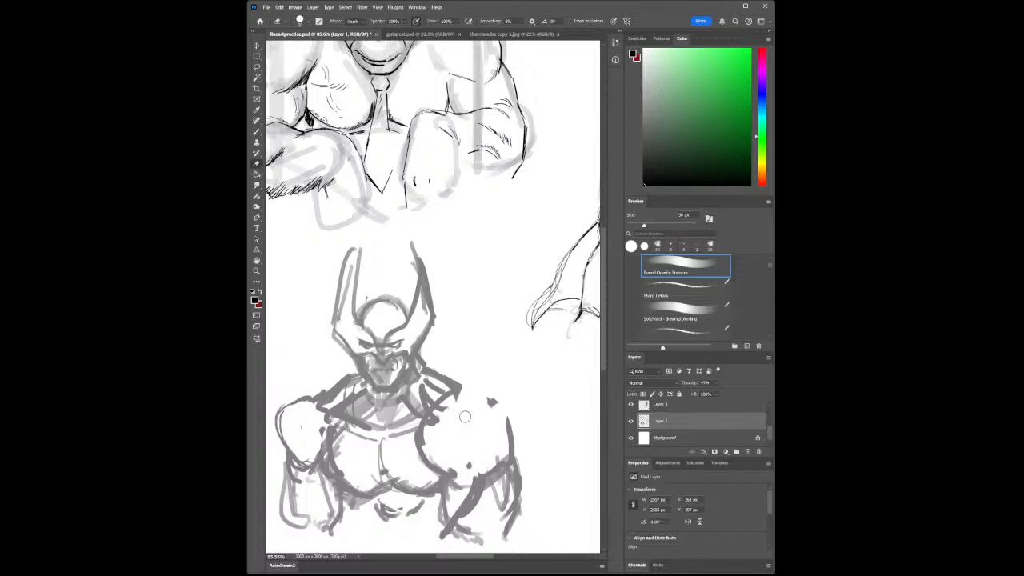
key(s)
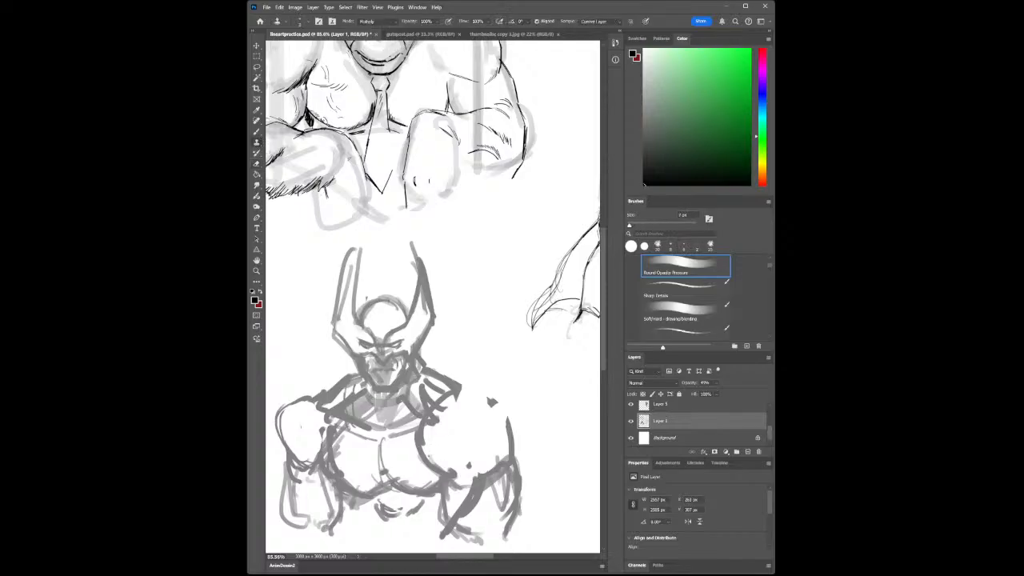
key(bracketright)
key(bracketright)
key(b)
mouse_move(424, 448)
mouse_down()
mouse_move(441, 470)
mouse_move(424, 427)
mouse_up()
drag(486, 413, 454, 467)
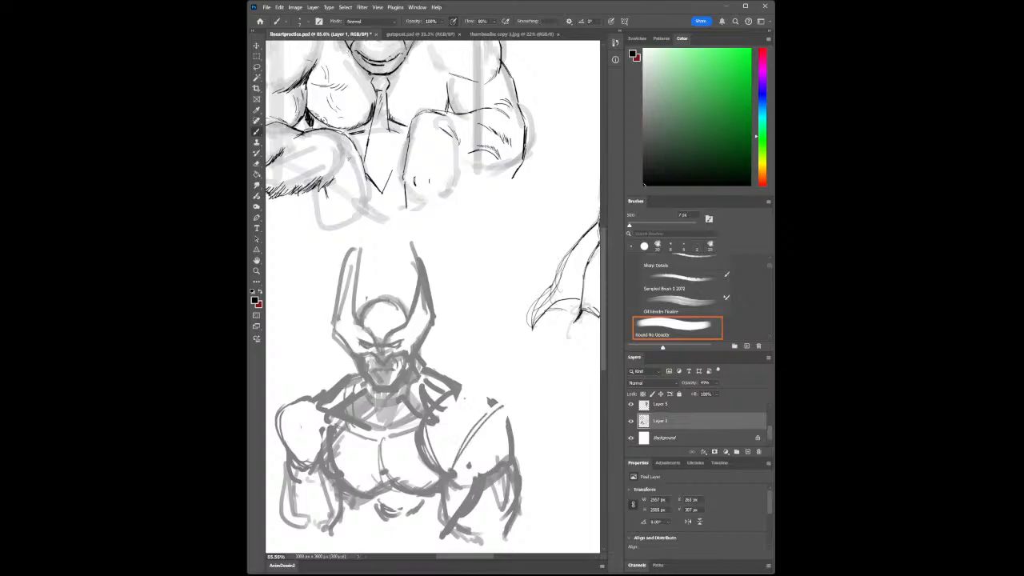
mouse_move(461, 388)
mouse_down()
mouse_move(510, 396)
mouse_move(513, 436)
mouse_move(459, 463)
mouse_up()
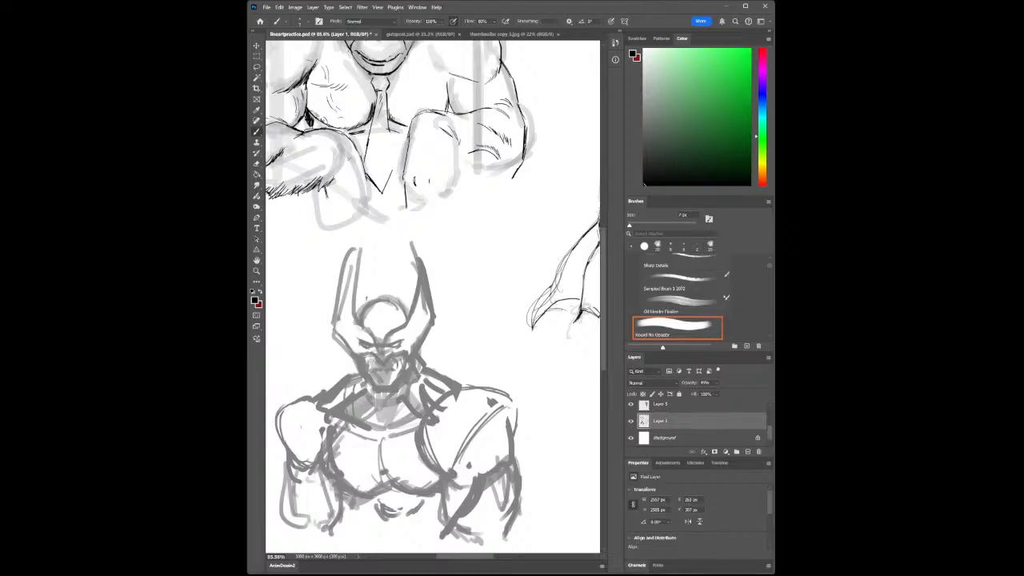
mouse_move(284, 442)
mouse_down()
mouse_move(287, 471)
mouse_move(305, 488)
mouse_up()
- Lower the opacity of the cowled figure's sketch layer so it serves as a faint underdrawing
key(z)
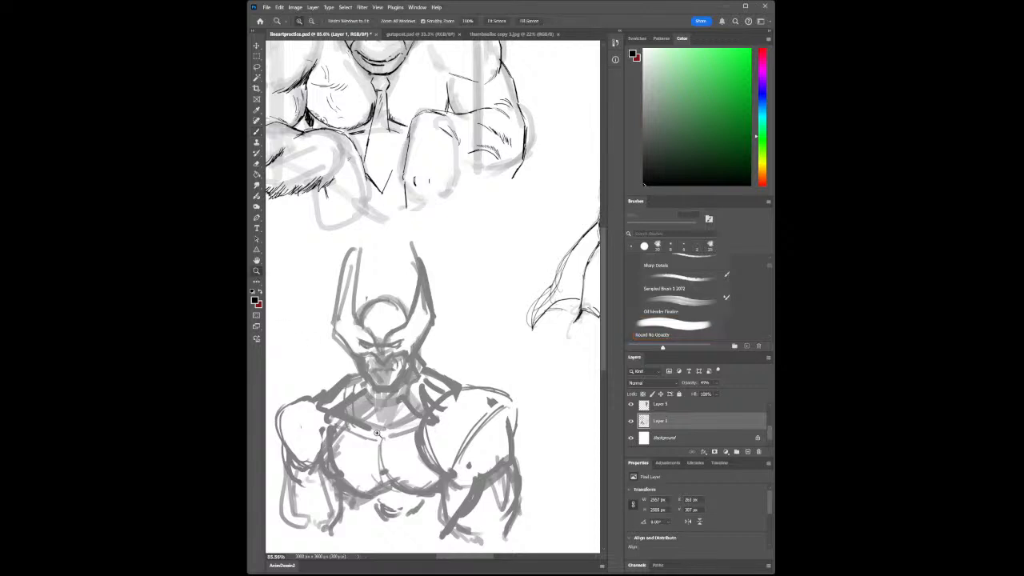
drag(378, 434, 400, 489)
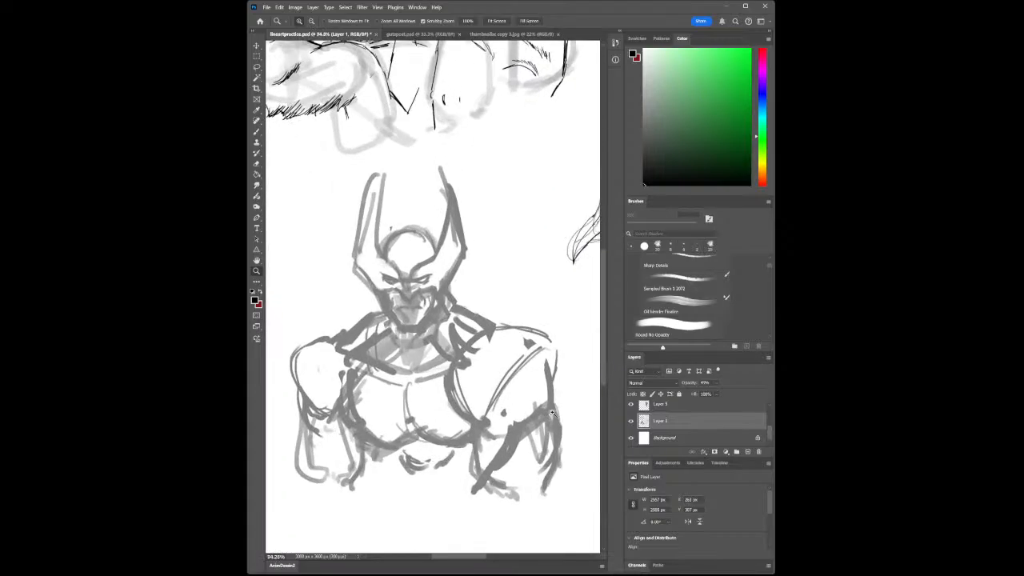
click(704, 408)
click(720, 430)
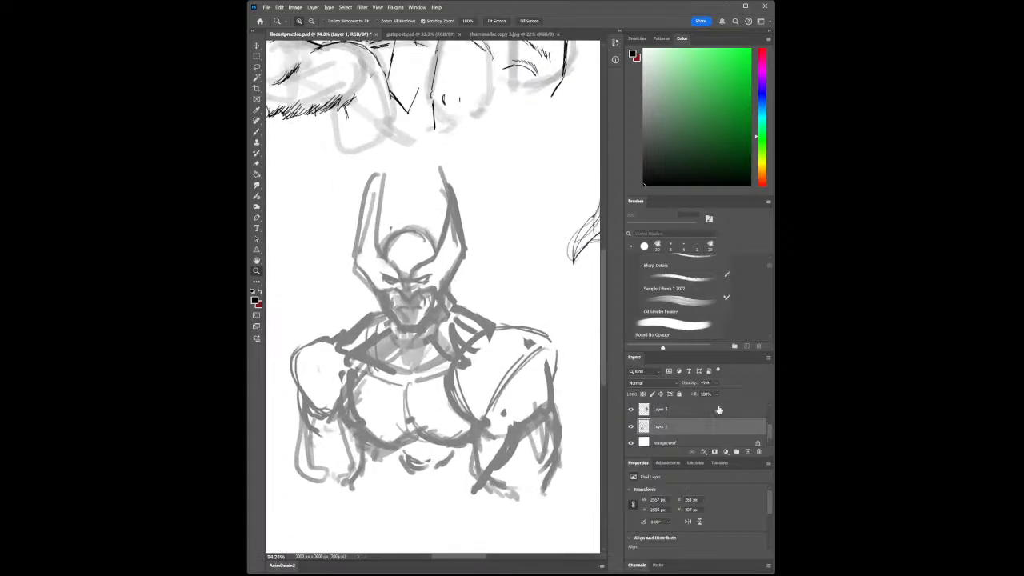
scroll(769, 435, up, 2)
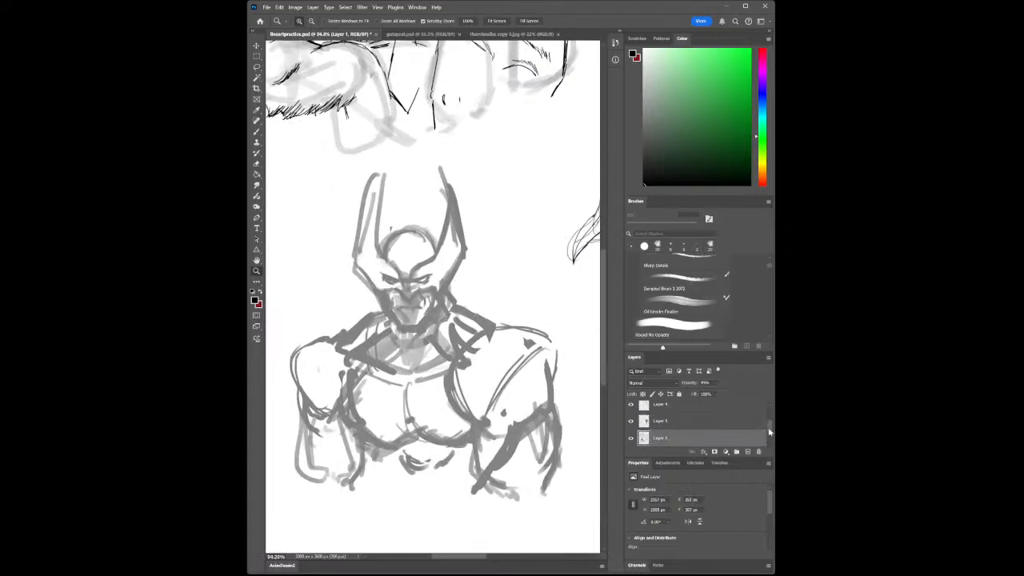
click(716, 384)
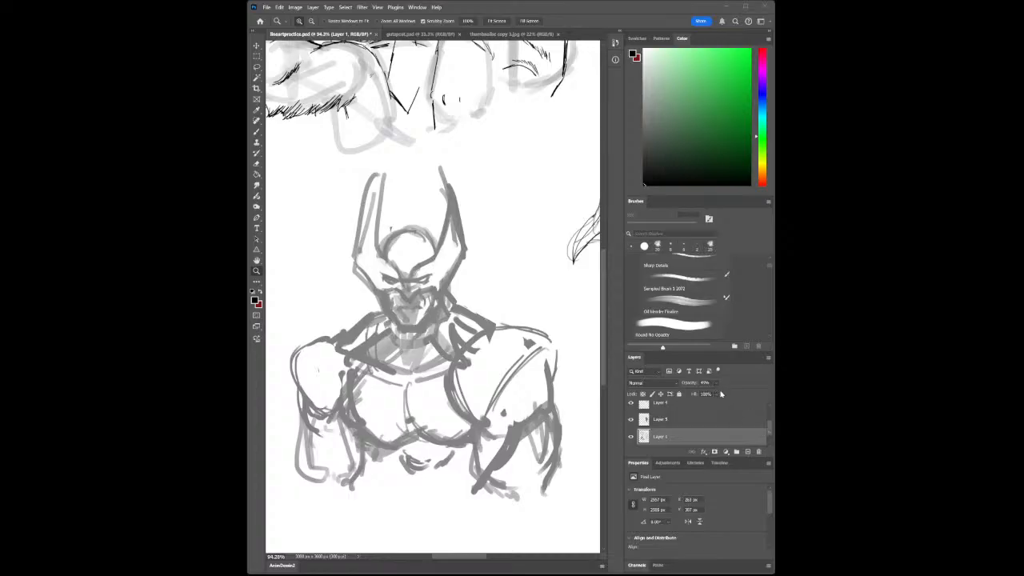
drag(723, 392, 715, 392)
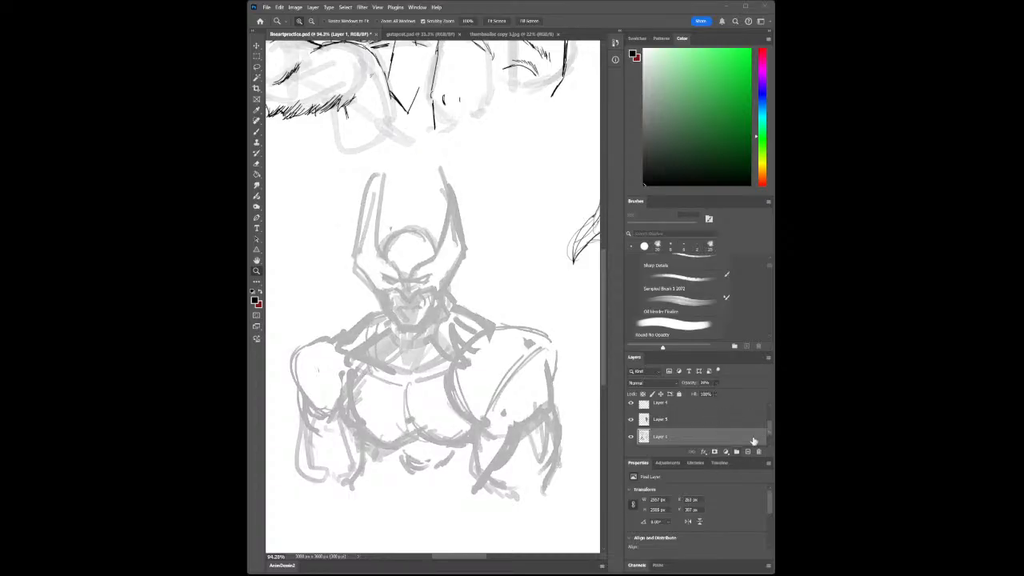
- Search the brushes for "tec" and select the Rusty Nib - Photocopied Tech Pen brush for inking
click(685, 234)
text(bic)
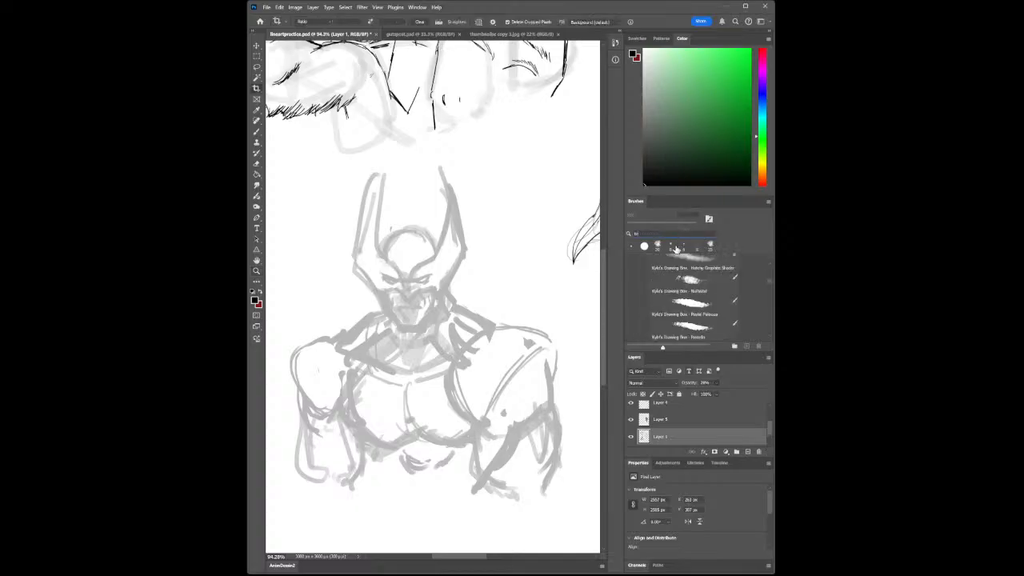
click(258, 134)
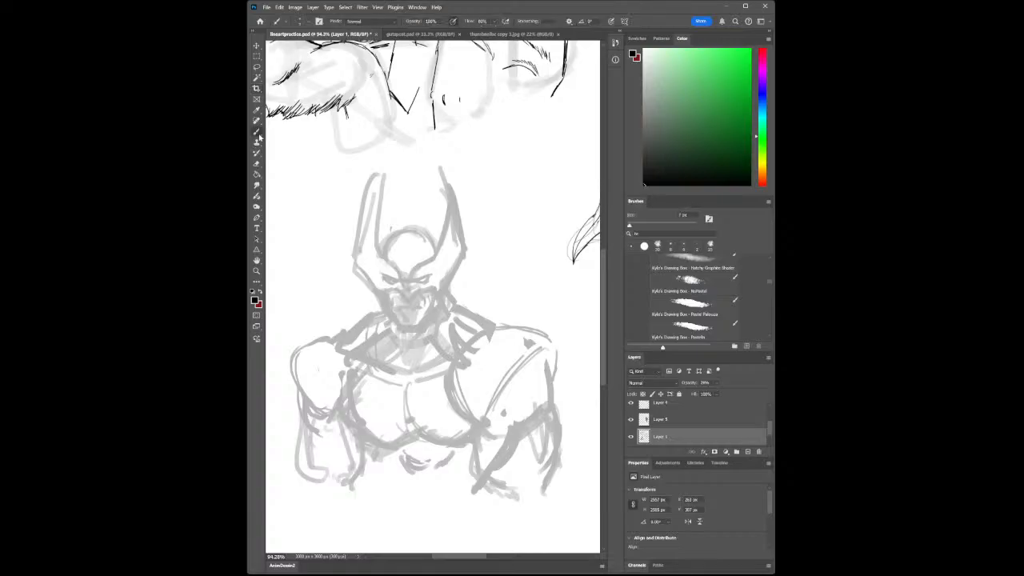
click(676, 234)
text(c)
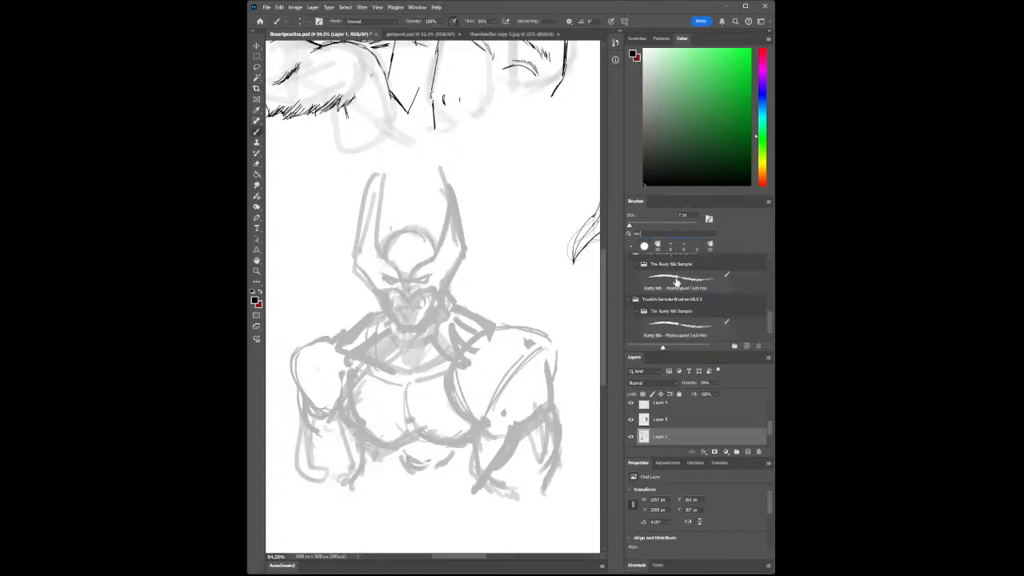
scroll(676, 308, up, 3)
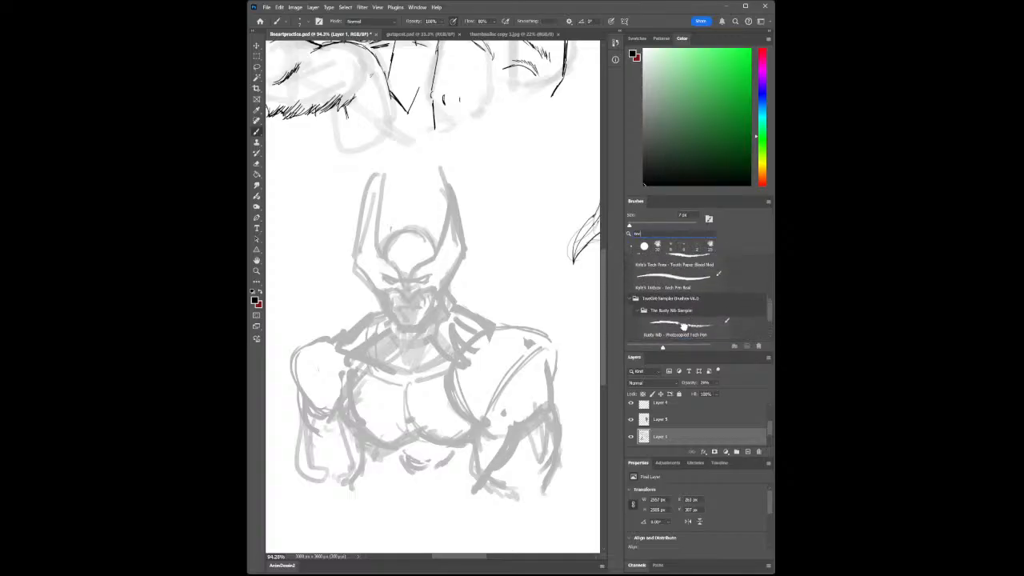
click(688, 324)
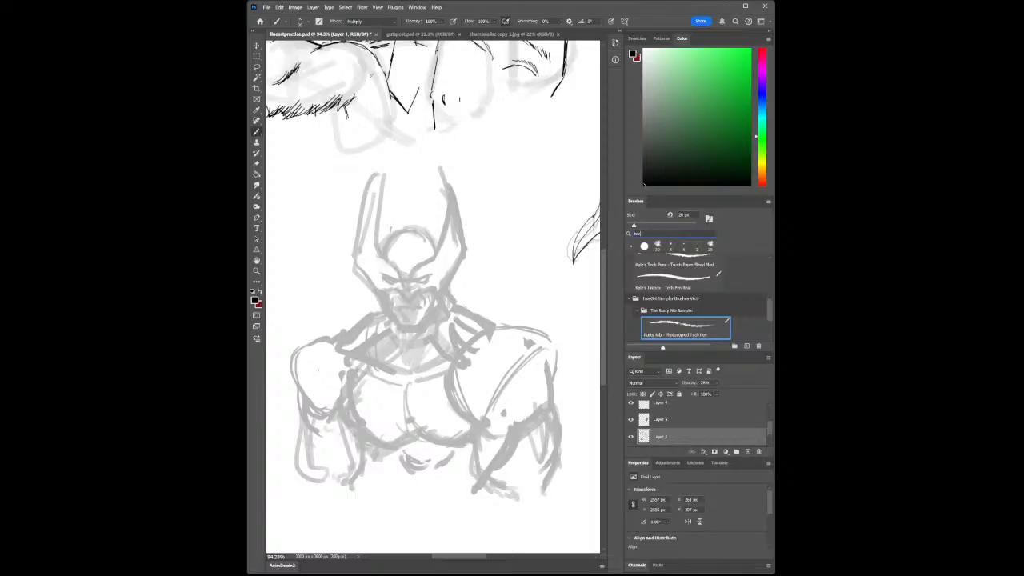
text(]]])
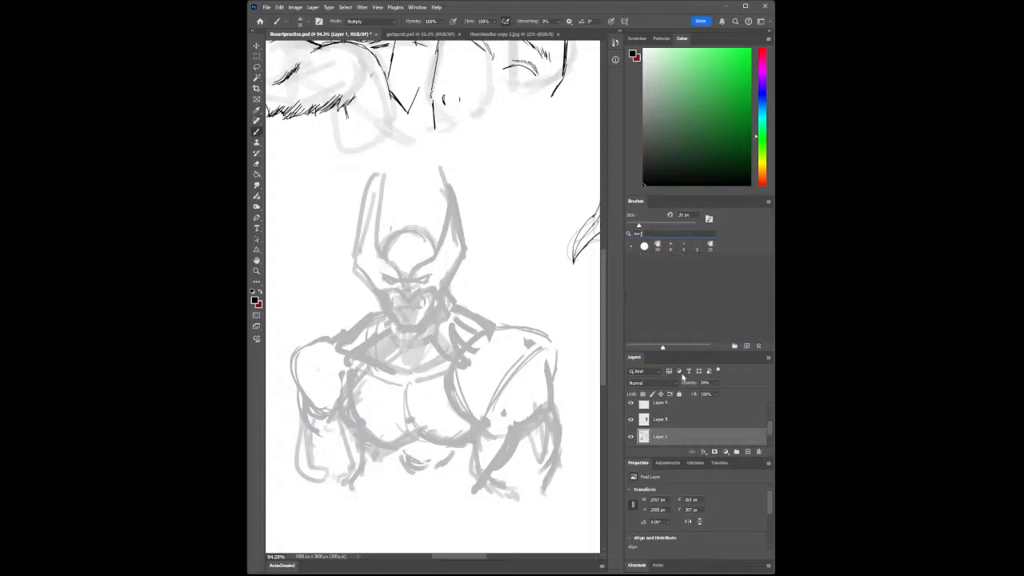
key(BackSpace)
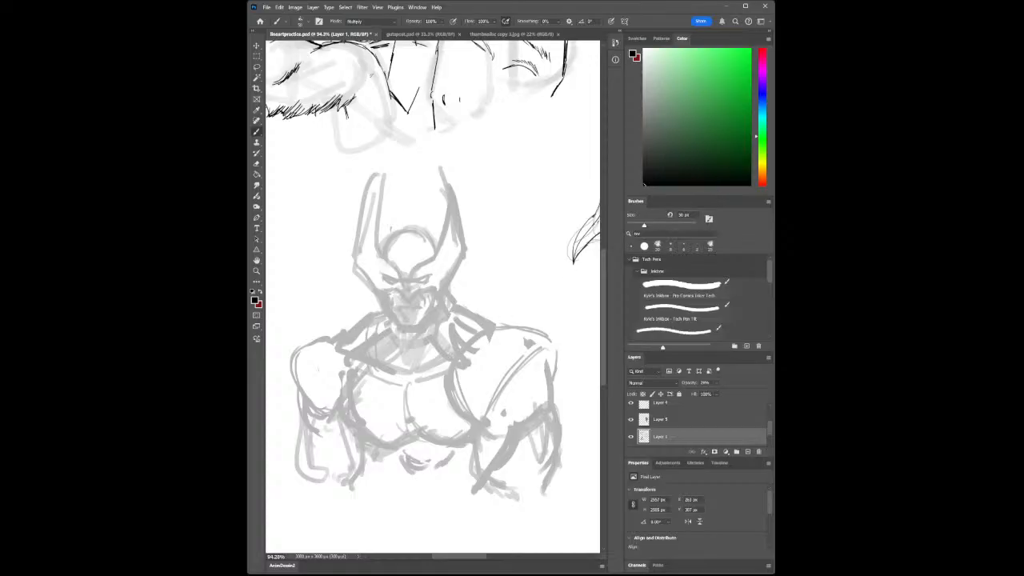
- Reduce the brush size to 15 px and make Layer 2 the active layer for inking over the underdrawing
click(256, 270)
drag(412, 302, 439, 302)
click(256, 133)
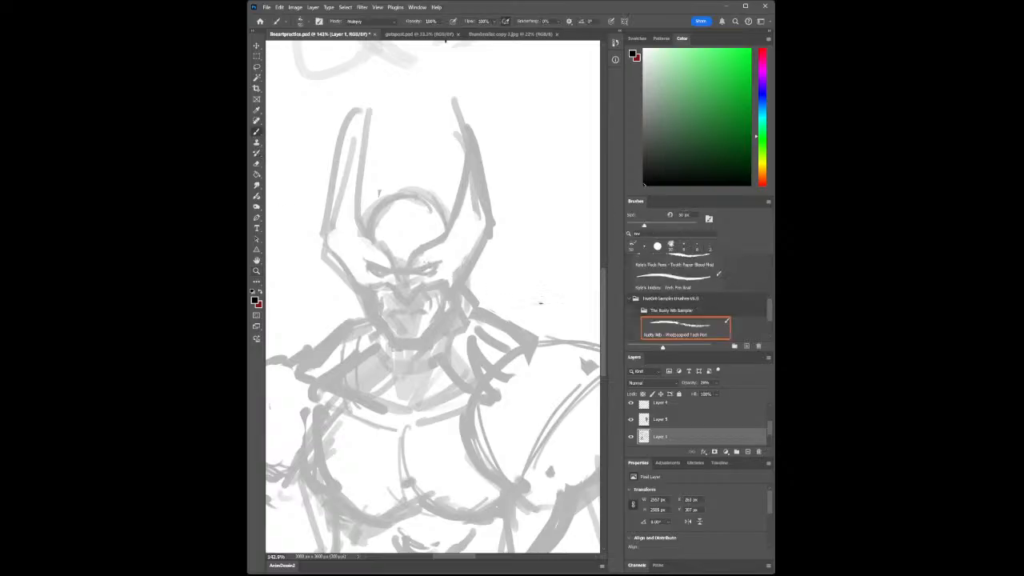
key(bracketleft)
key(bracketleft)
key(bracketleft)
scroll(766, 429, up, 2)
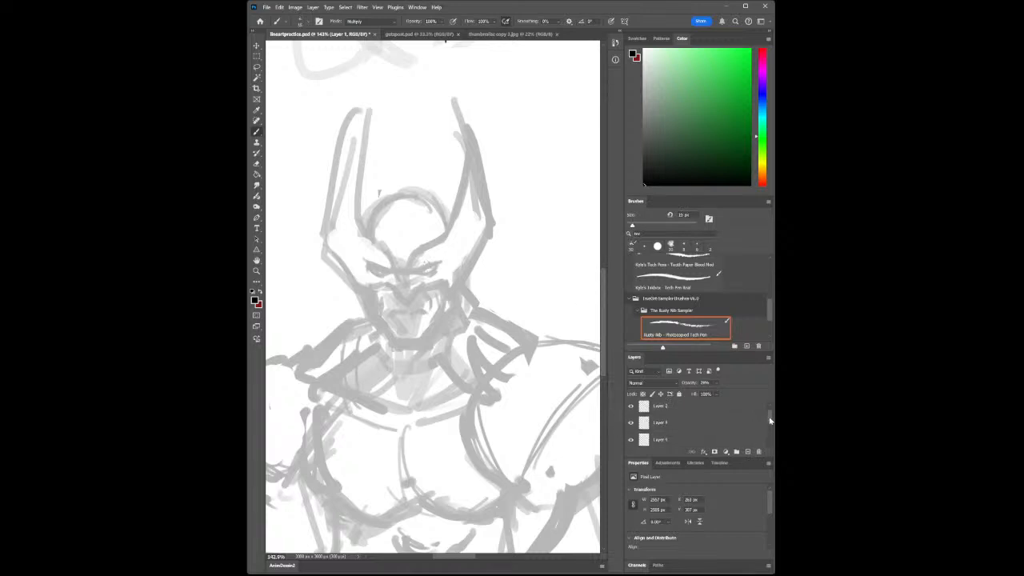
click(736, 415)
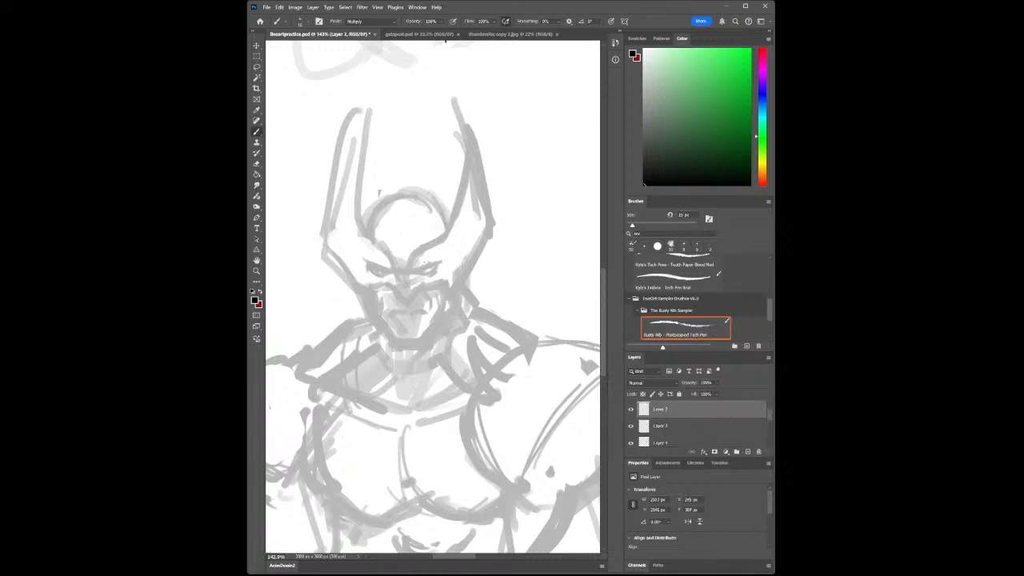
- Ink the cowled figure's open eye and its dark upper lid with the brush reduced to 9 px
drag(421, 272, 438, 265)
key(bracketleft)
key(bracketleft)
drag(429, 272, 436, 266)
drag(414, 273, 424, 270)
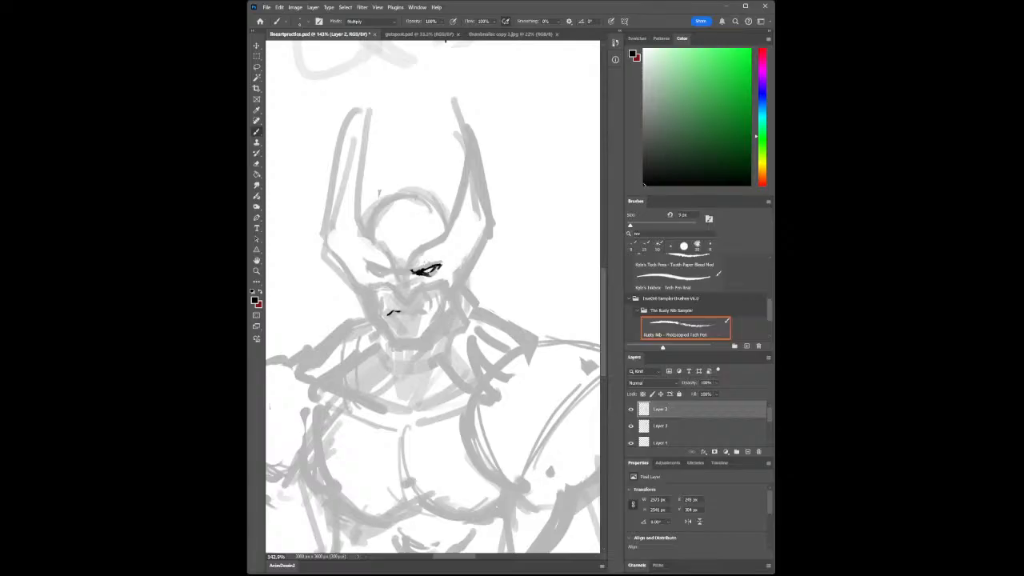
- Ink the mouth, chin and jaw contour, the cheek crease, the nose and the mask's lower edge
drag(401, 318, 413, 320)
drag(385, 325, 418, 336)
drag(423, 288, 436, 301)
drag(421, 326, 434, 335)
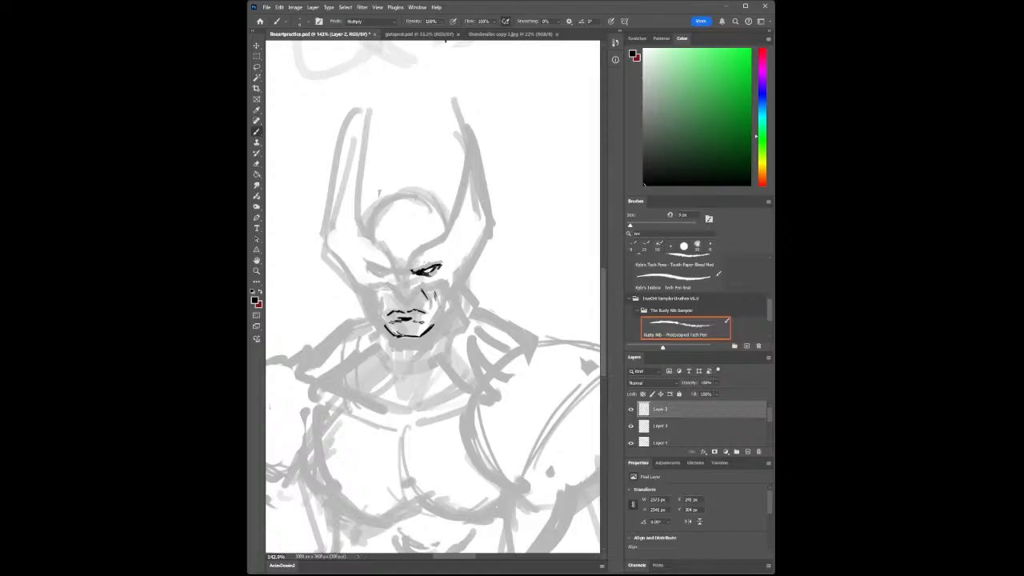
drag(399, 288, 416, 295)
mouse_move(407, 295)
mouse_down()
mouse_move(444, 281)
mouse_move(433, 325)
mouse_up()
drag(408, 281, 408, 296)
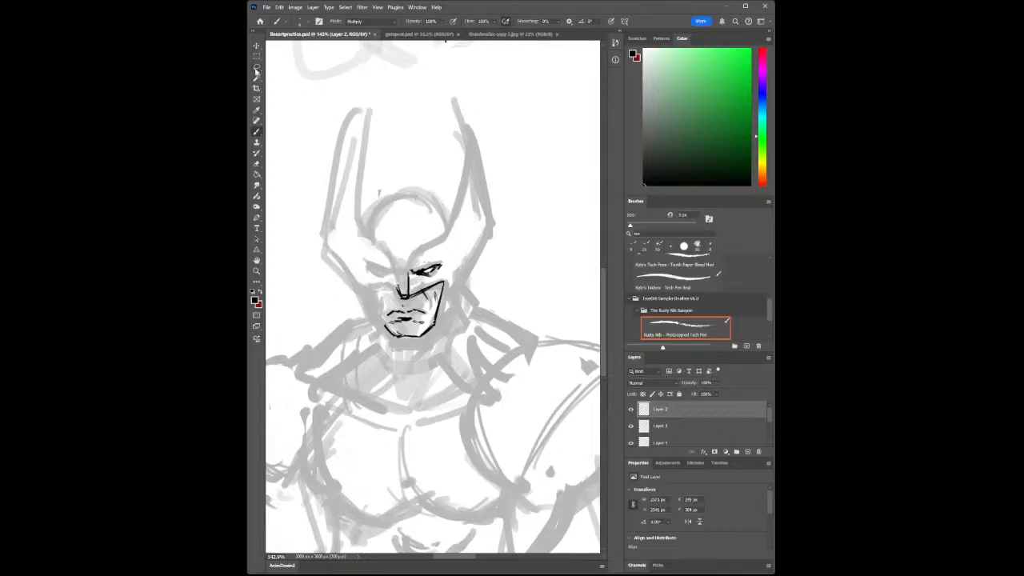
- Lasso the inked mouth, move it slightly upward and deselect it
click(257, 67)
mouse_move(383, 307)
mouse_down()
mouse_move(393, 335)
mouse_move(418, 334)
mouse_move(436, 318)
mouse_move(413, 307)
mouse_up()
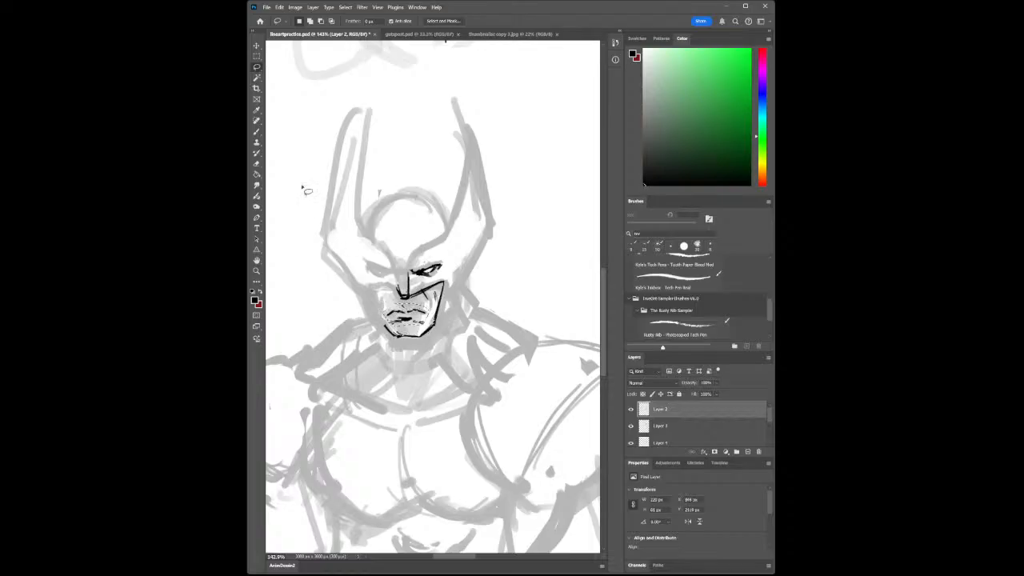
key(v)
drag(411, 328, 412, 324)
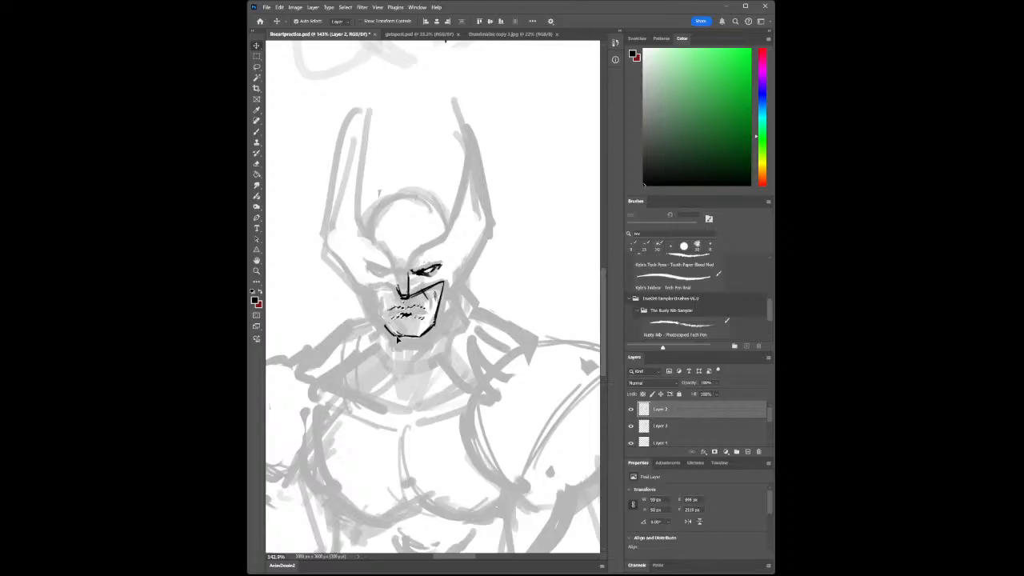
key(ctrl+d)
click(257, 132)
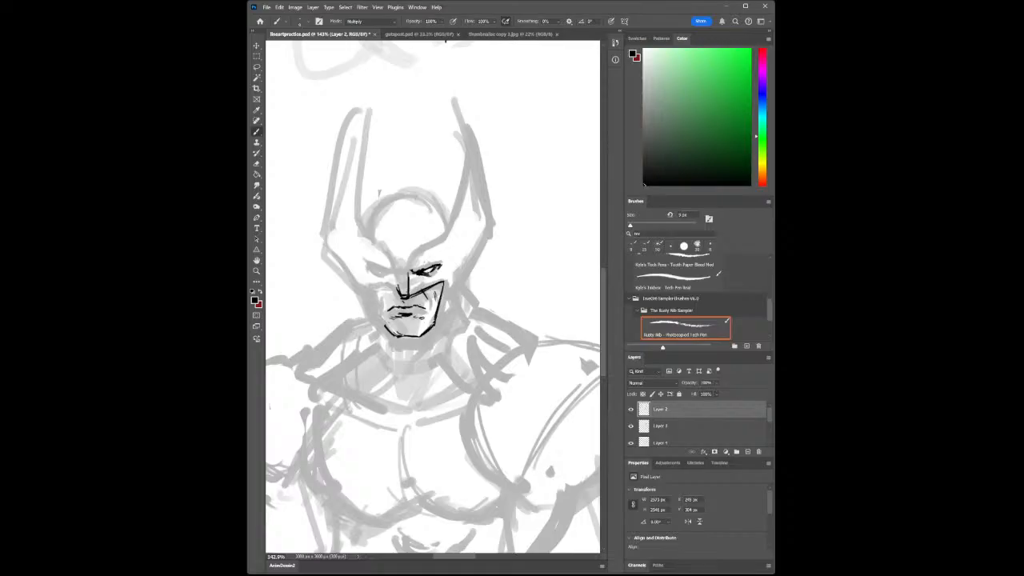
- Refine the nose and eye, and ink the neck line and the cowl's brow curve up the horn's inner edge
drag(403, 301, 421, 293)
drag(421, 269, 439, 264)
mouse_move(412, 275)
mouse_down()
mouse_move(409, 256)
mouse_move(446, 236)
mouse_up()
mouse_move(392, 336)
mouse_down()
mouse_move(405, 357)
mouse_move(401, 346)
mouse_up()
drag(445, 237, 467, 136)
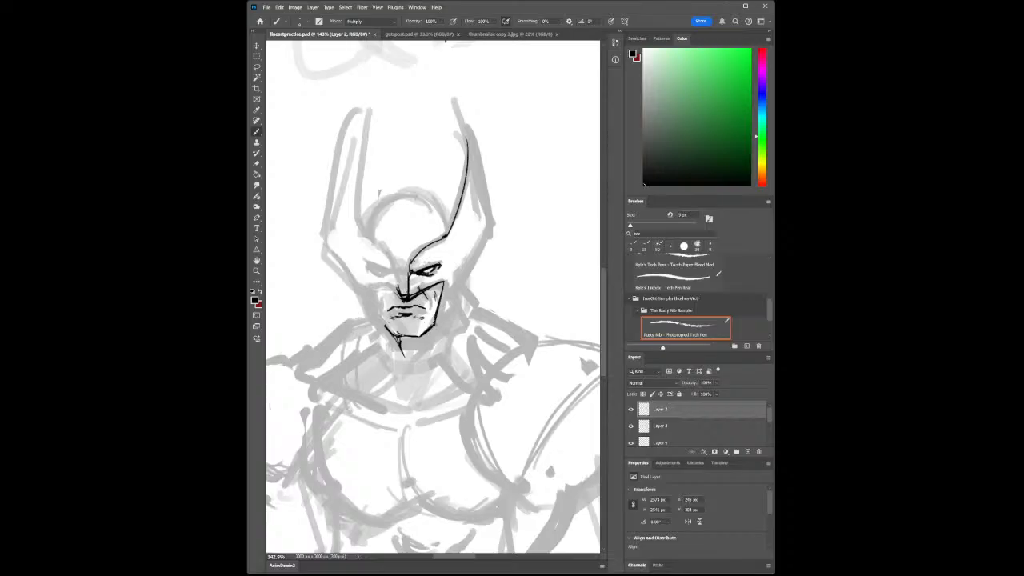
- Shade around the mouth and ink the cowl's outer cheek edge and the start of the skull curve
drag(395, 319, 414, 315)
drag(389, 330, 408, 336)
mouse_move(445, 310)
mouse_down()
mouse_move(433, 327)
mouse_move(452, 300)
mouse_up()
drag(469, 264, 456, 285)
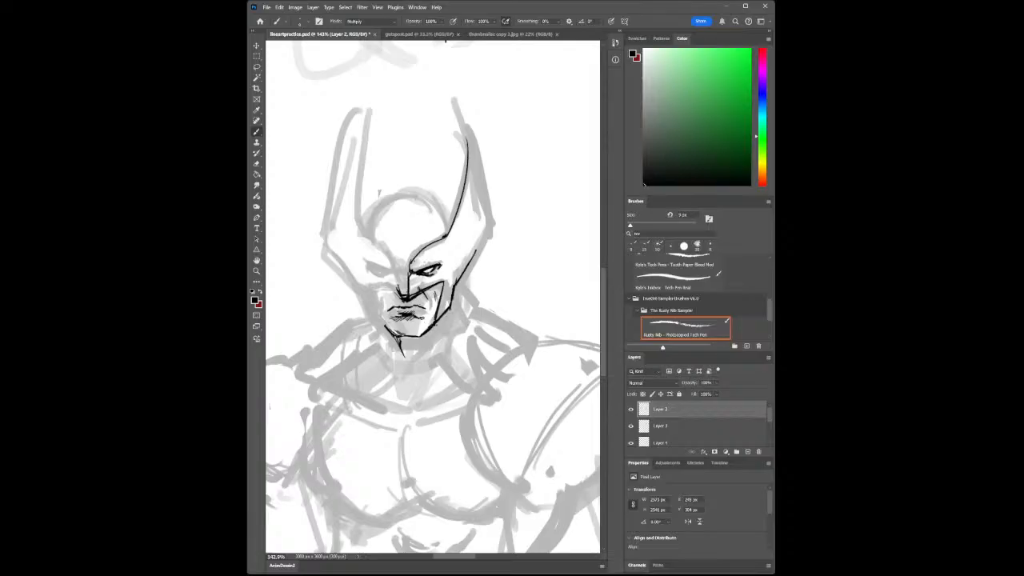
drag(480, 242, 452, 295)
drag(392, 279, 398, 290)
drag(365, 227, 392, 200)
- Ink the first neck-to-shoulder line, the hatching at the collarbone and the armpit crease with a 15 px brush
click(256, 271)
drag(423, 321, 360, 352)
drag(428, 390, 464, 376)
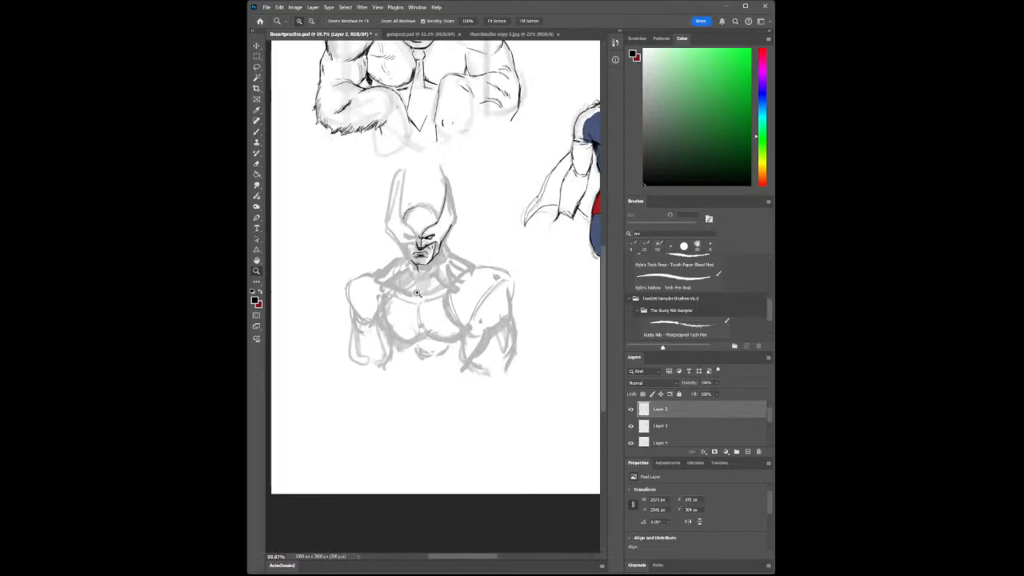
click(416, 293)
click(257, 133)
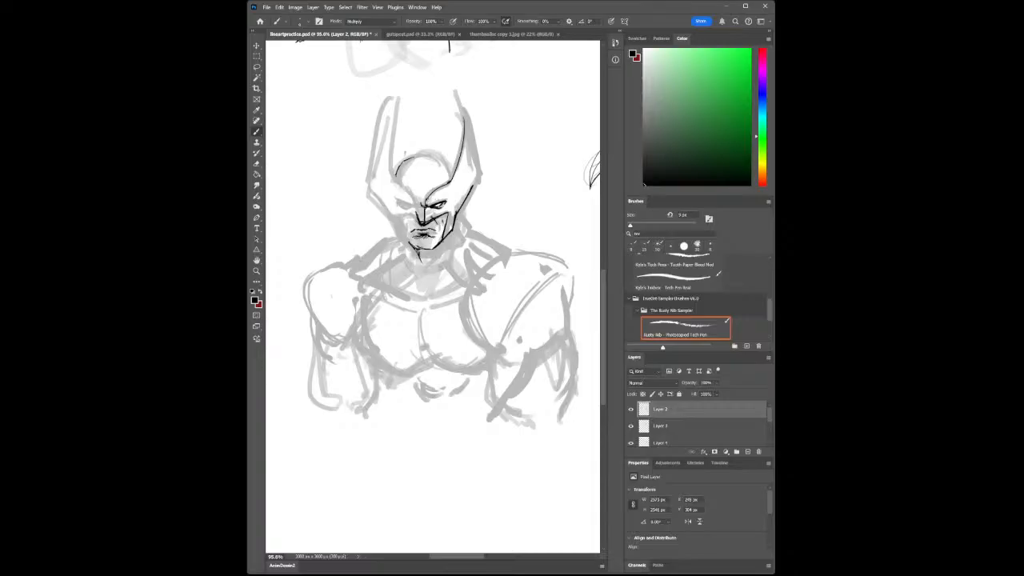
drag(366, 257, 353, 268)
key(bracketright)
key(bracketright)
mouse_move(368, 253)
mouse_down()
mouse_move(350, 274)
mouse_move(372, 250)
mouse_move(392, 283)
mouse_up()
mouse_move(358, 318)
mouse_down()
mouse_move(352, 335)
mouse_move(365, 354)
mouse_up()
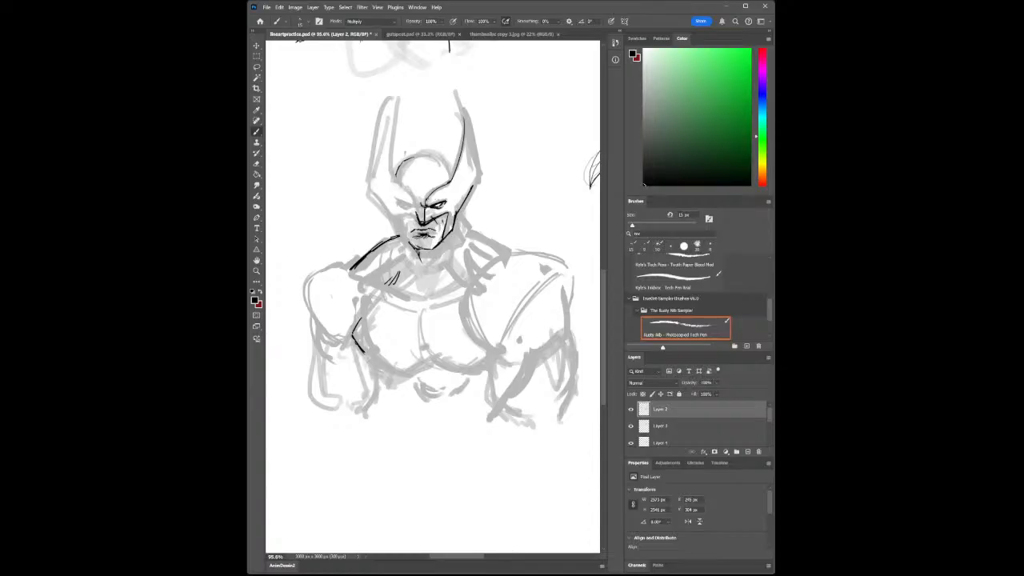
- Ink the neck lines and the horn's outer edge with a 9 px brush, and add collarbone hatching and nose shading
drag(459, 211, 422, 260)
drag(453, 229, 444, 251)
key(bracketleft)
key(bracketleft)
drag(463, 116, 475, 187)
drag(412, 219, 422, 225)
drag(392, 284, 404, 273)
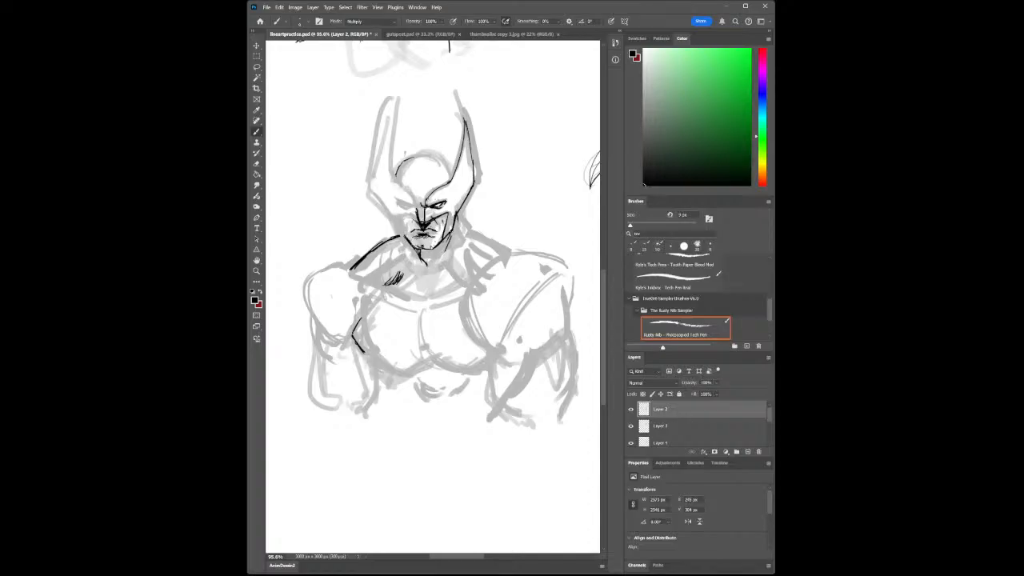
drag(457, 214, 461, 237)
- Outline the first rounded shoulder with a 15 px brush and ink the opposite neck-to-shoulder line
drag(304, 295, 309, 312)
key(bracketright)
drag(309, 308, 326, 337)
drag(306, 292, 309, 311)
drag(308, 277, 357, 264)
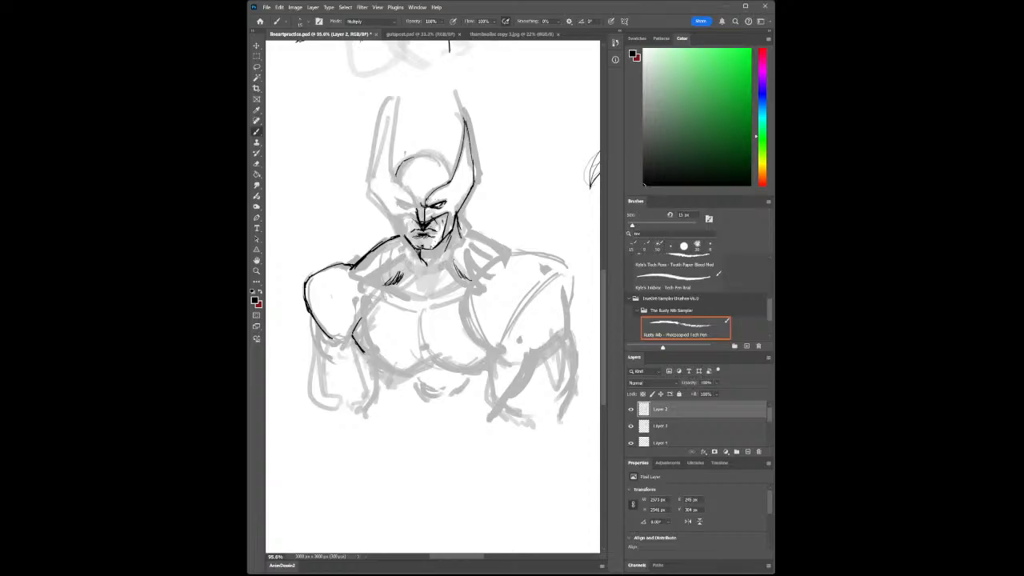
drag(460, 225, 504, 254)
drag(353, 266, 358, 278)
- Ink the undersides of both chest muscles, the line between them and the folds at the top of the abdomen
mouse_move(330, 336)
mouse_down()
mouse_move(403, 378)
mouse_move(428, 360)
mouse_up()
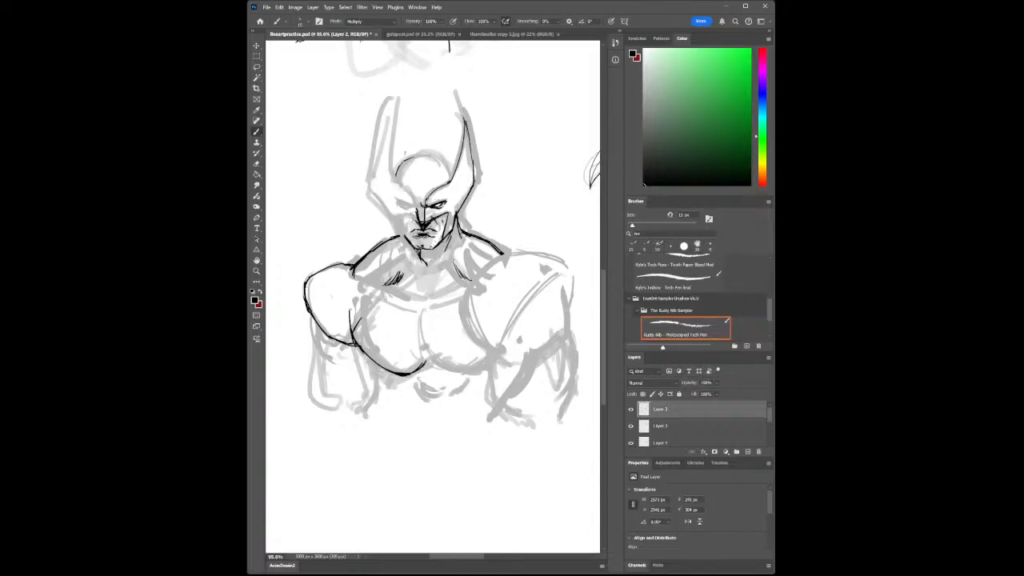
mouse_move(429, 360)
mouse_down()
mouse_move(464, 370)
mouse_move(481, 362)
mouse_up()
drag(500, 249, 515, 259)
drag(434, 364, 422, 334)
drag(421, 373, 448, 385)
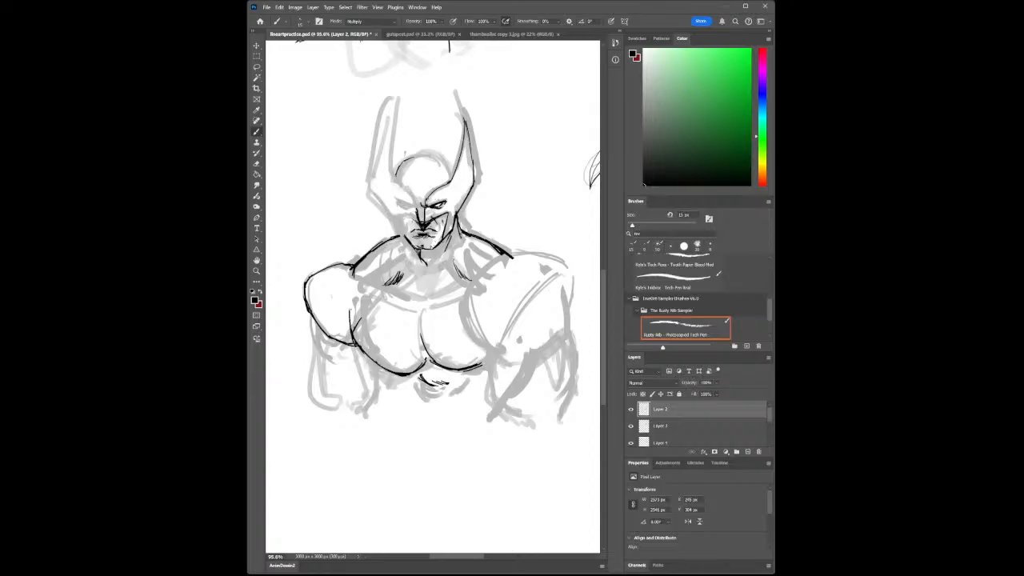
- Ink the opposite shoulder's inner edge, redo its long diagonal contour and add the upper-arm lines below it
drag(480, 364, 491, 364)
drag(471, 287, 513, 254)
drag(494, 356, 554, 283)
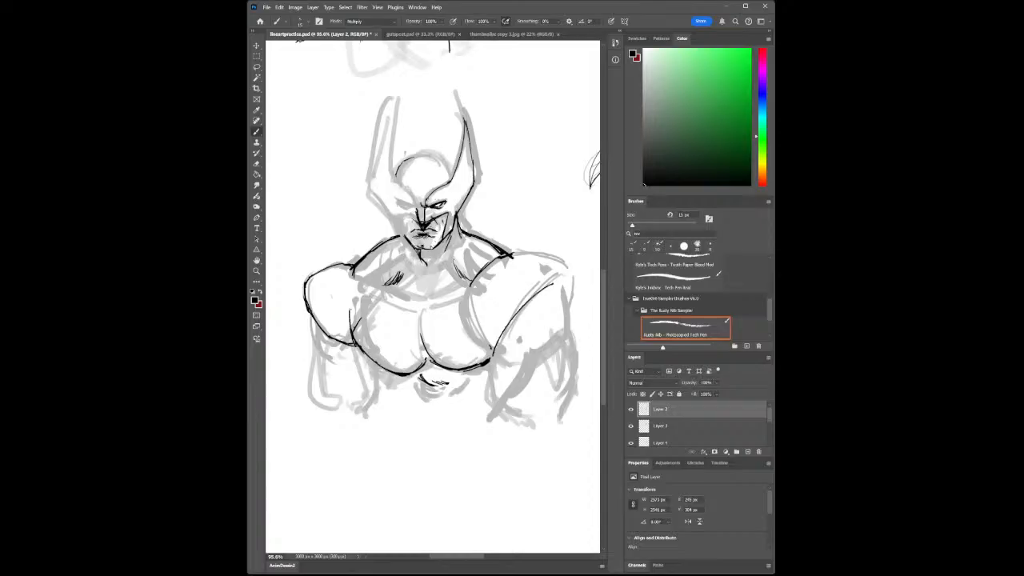
key(ctrl+z)
mouse_move(499, 350)
mouse_down()
mouse_move(563, 263)
mouse_move(556, 276)
mouse_move(564, 270)
mouse_move(568, 298)
mouse_move(565, 288)
mouse_up()
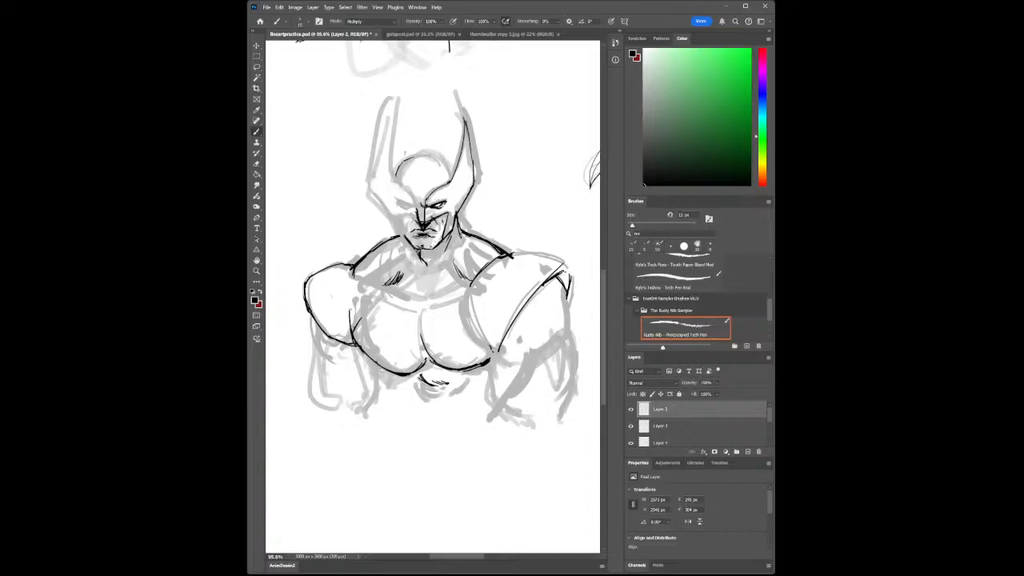
mouse_move(506, 352)
mouse_down()
mouse_move(521, 365)
mouse_move(546, 361)
mouse_up()
drag(554, 349, 554, 356)
- Add hatching on the chest, touch up the nose and draw small round studs on both sides of the collar
mouse_move(435, 350)
mouse_down()
mouse_move(424, 361)
mouse_move(423, 343)
mouse_move(470, 345)
mouse_up()
drag(412, 219, 420, 224)
drag(475, 257, 482, 252)
drag(373, 263, 376, 267)
key(bracketleft)
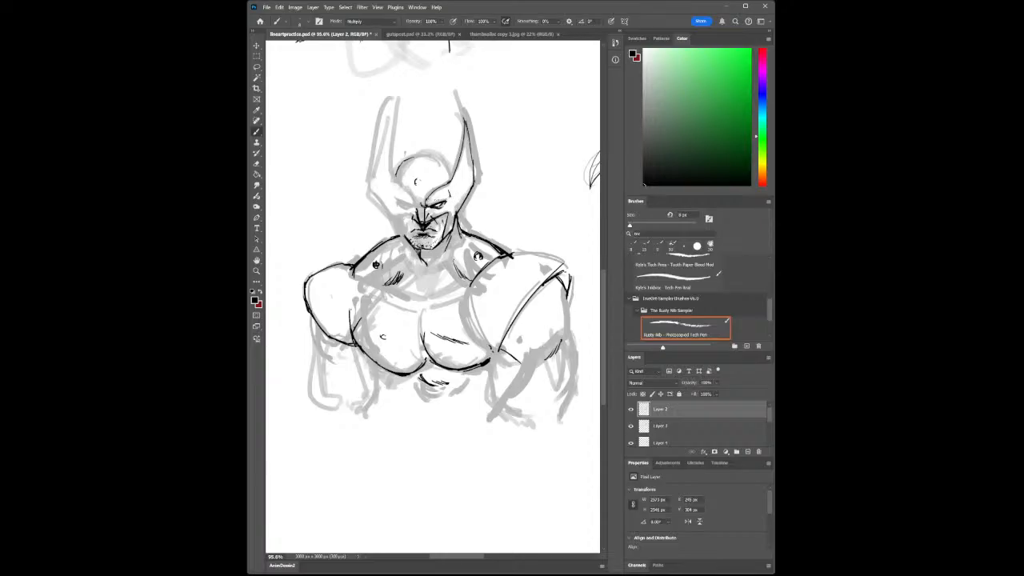
- Hatch the shadow beneath the jaw, draw a round detail on the chest and shade the chest's outer corner
mouse_move(456, 220)
mouse_down()
mouse_move(453, 240)
mouse_move(426, 256)
mouse_move(438, 255)
mouse_up()
drag(449, 232, 442, 252)
drag(453, 232, 446, 243)
drag(385, 330, 384, 335)
drag(364, 351, 389, 348)
drag(473, 366, 496, 356)
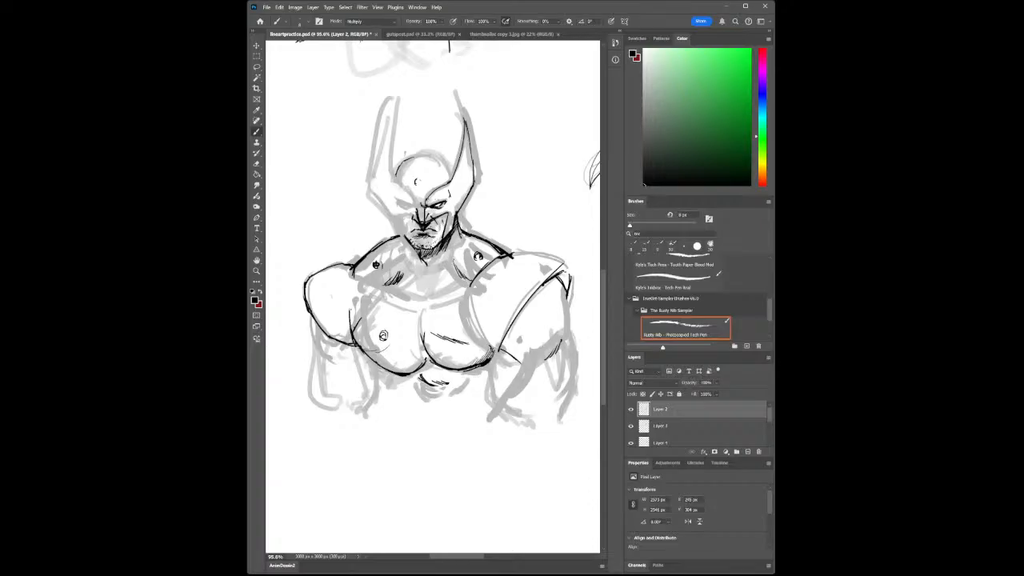
- Fill the shadow under the chest's outer corner with solid black using a larger brush, and ink a short rib line
key(bracketright)
key(bracketright)
key(bracketright)
key(bracketright)
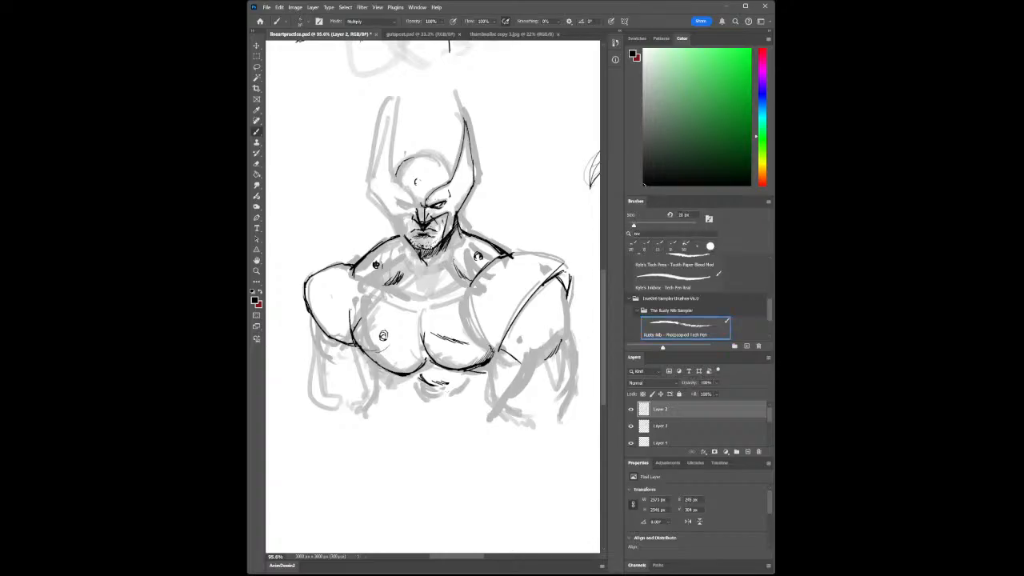
drag(463, 375, 493, 360)
drag(384, 389, 397, 402)
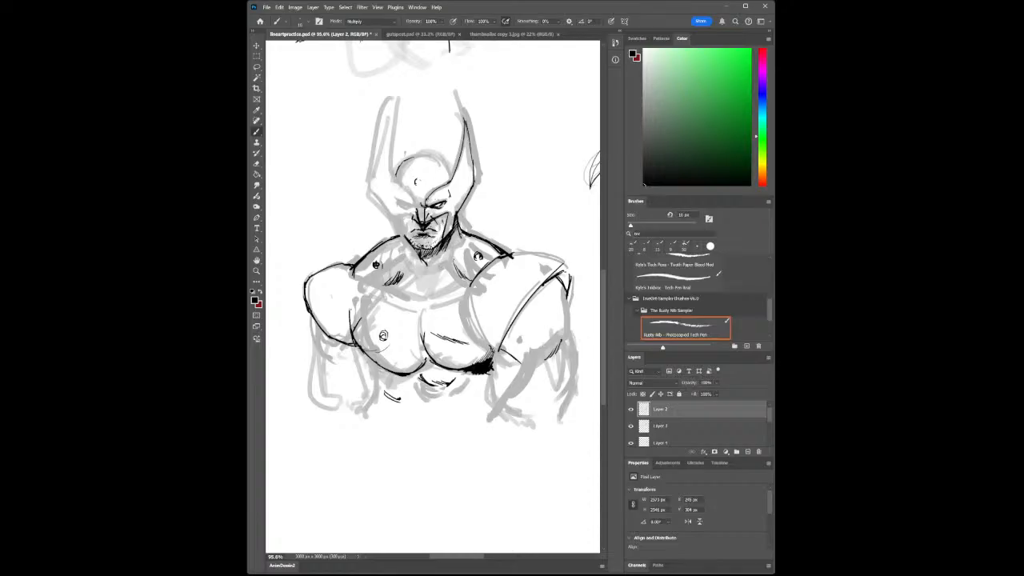
- Darken the shadow under the chin and add shading strokes around the nose and mouth
key(z)
drag(423, 229, 465, 232)
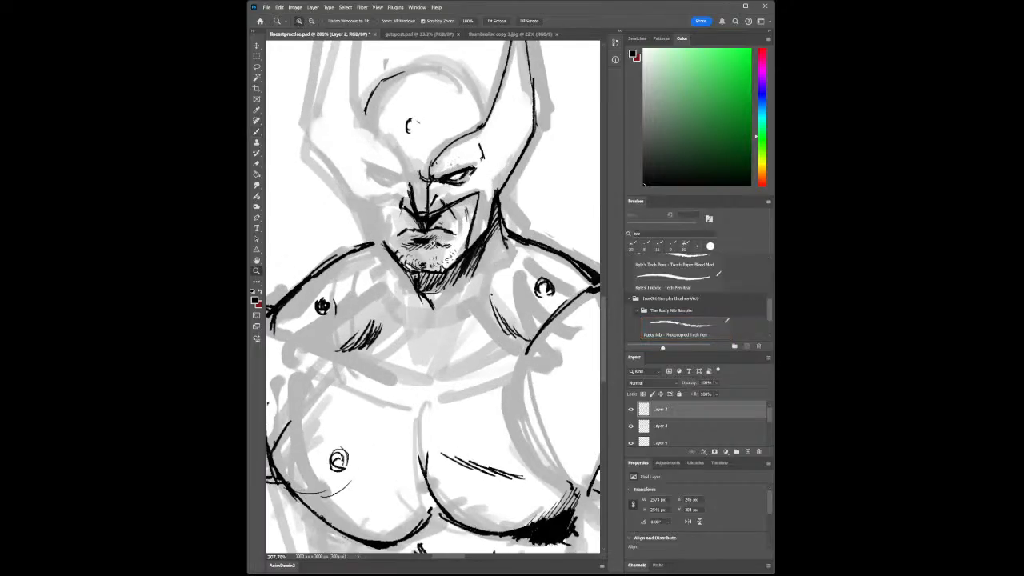
click(257, 131)
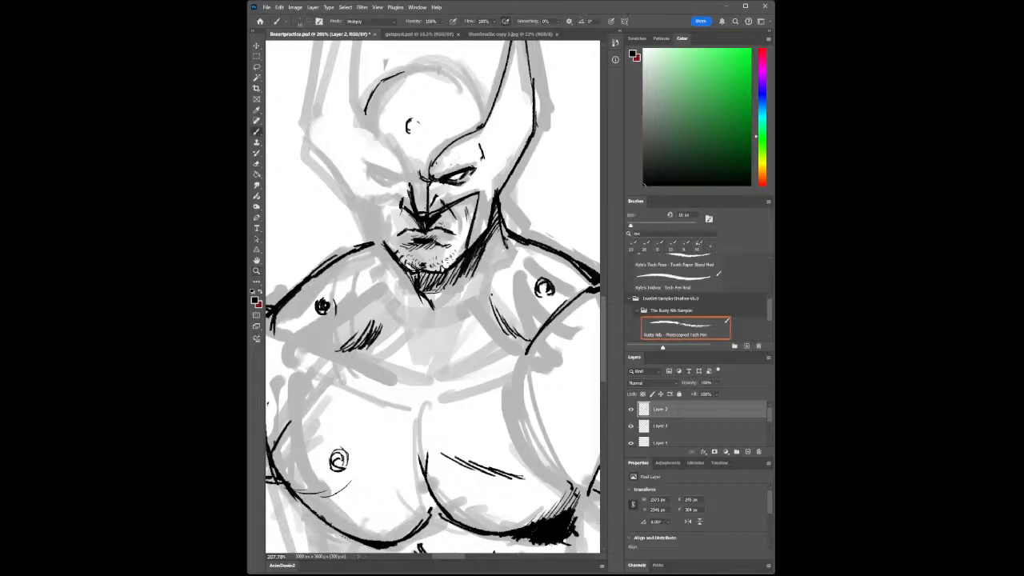
mouse_move(437, 269)
mouse_down()
mouse_move(456, 259)
mouse_move(424, 277)
mouse_move(447, 275)
mouse_move(439, 282)
mouse_move(407, 281)
mouse_up()
mouse_move(406, 225)
mouse_down()
mouse_move(395, 233)
mouse_move(455, 228)
mouse_up()
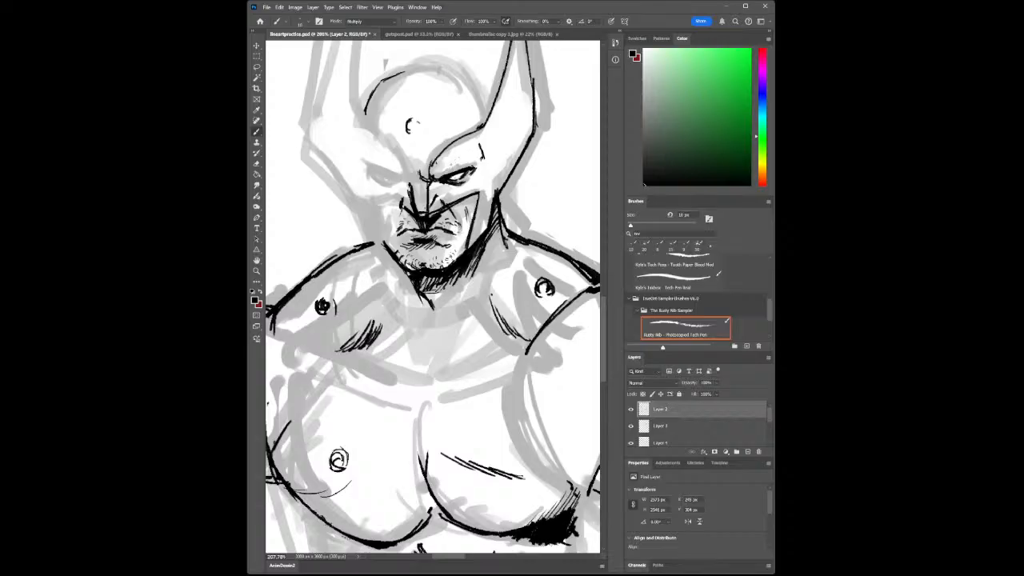
key(z)
drag(445, 276, 450, 308)
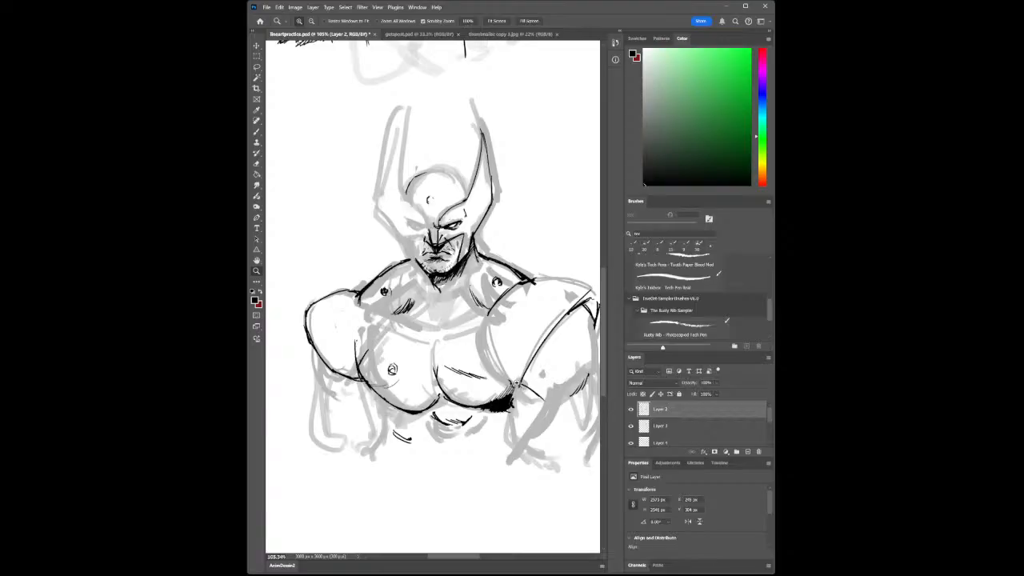
- Ink the edge of the cowl along the figure's right cheek with the tech pen brush
drag(439, 245, 443, 262)
key(b)
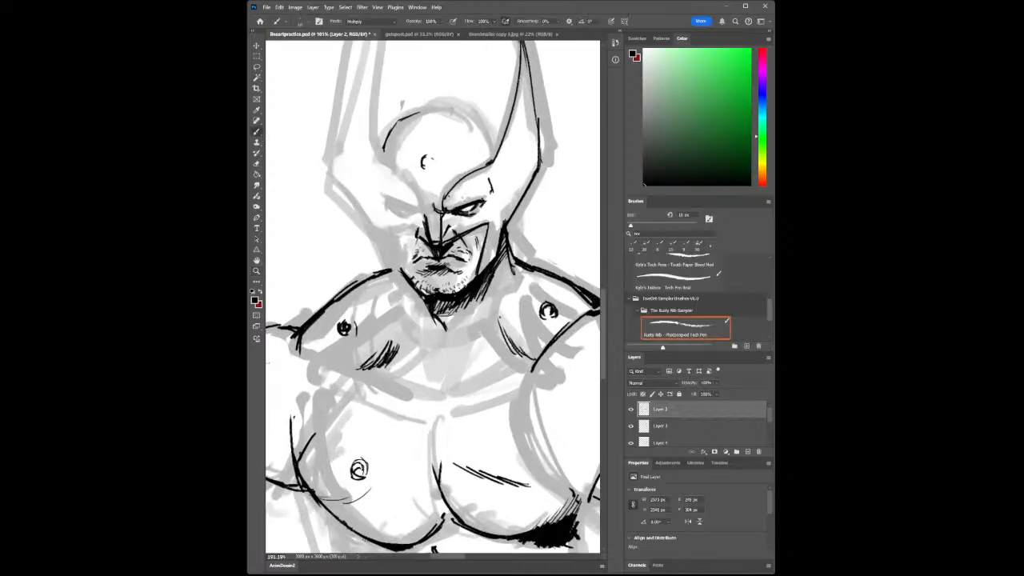
mouse_move(400, 231)
mouse_down()
mouse_move(422, 238)
mouse_move(404, 271)
mouse_up()
- Erase part of the heavy cowl line along the figure's left cheek with a 9 px eraser
key(e)
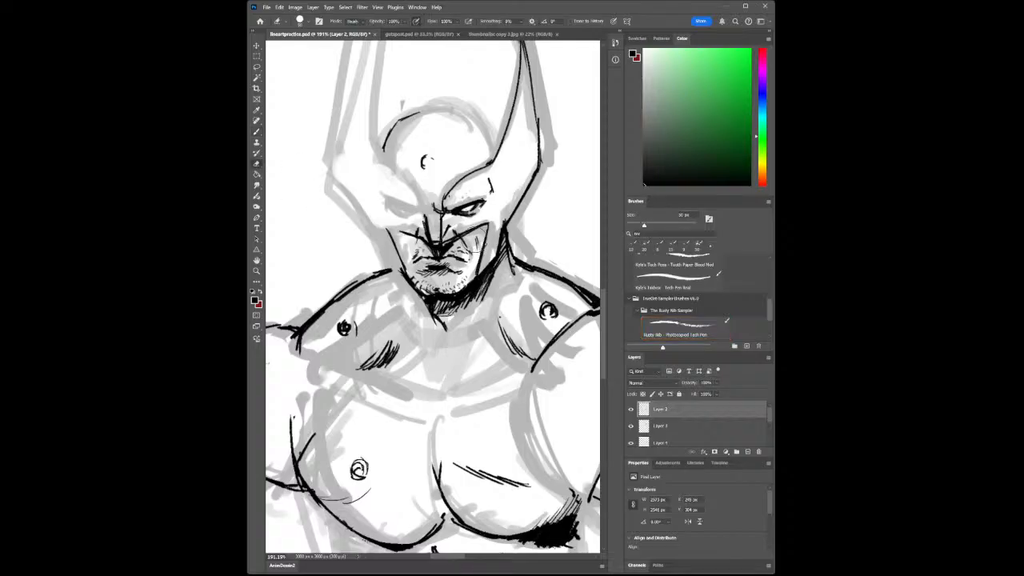
key(bracketleft)
key(bracketleft)
key(bracketleft)
key(bracketleft)
key(bracketleft)
key(bracketleft)
mouse_move(485, 252)
mouse_down()
mouse_move(485, 227)
mouse_move(480, 261)
mouse_up()
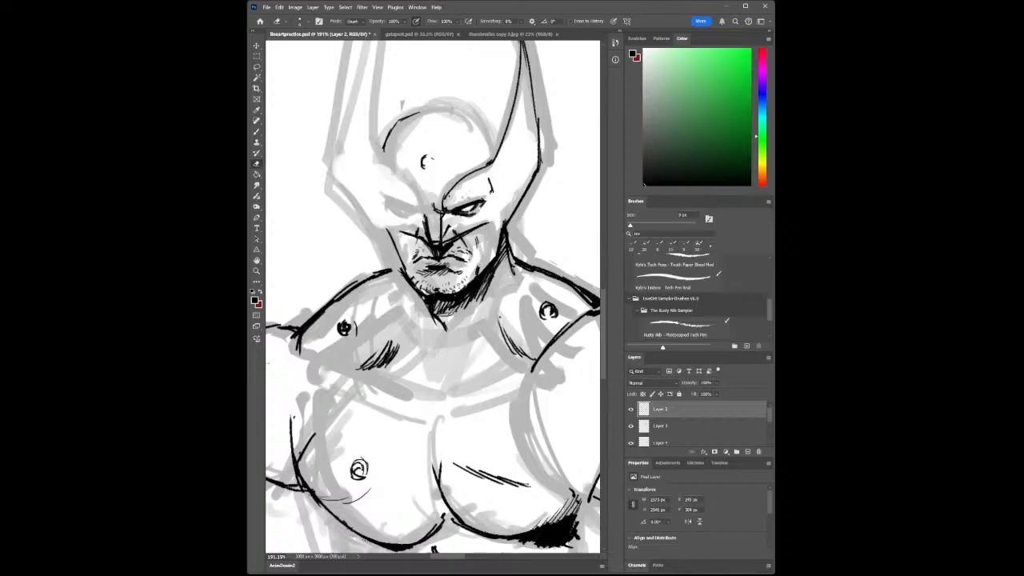
- Re-ink the cowl edge on the figure's left cheek and strengthen the line from the right cheek down to the neck
click(256, 132)
mouse_move(484, 257)
mouse_down()
mouse_move(484, 271)
mouse_move(488, 219)
mouse_up()
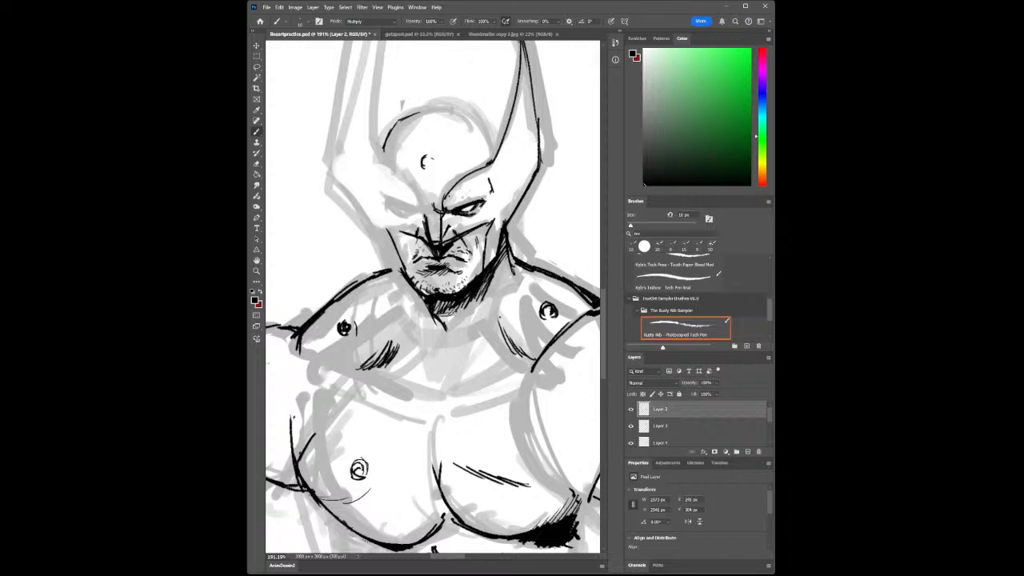
drag(383, 231, 399, 265)
drag(389, 269, 397, 260)
- Hatch the ribs beneath the chest and extend the solid black shadow under its outer corner with a 20 px brush
click(257, 270)
drag(451, 291, 438, 295)
mouse_move(470, 333)
mouse_down()
mouse_move(482, 340)
mouse_move(470, 346)
mouse_up()
click(257, 132)
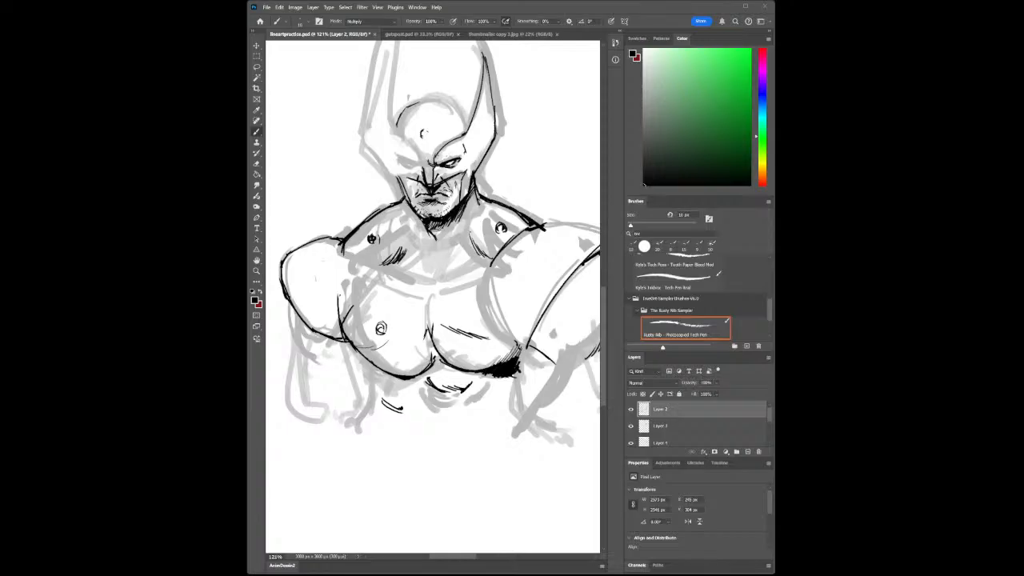
drag(350, 343, 371, 368)
key(bracketright)
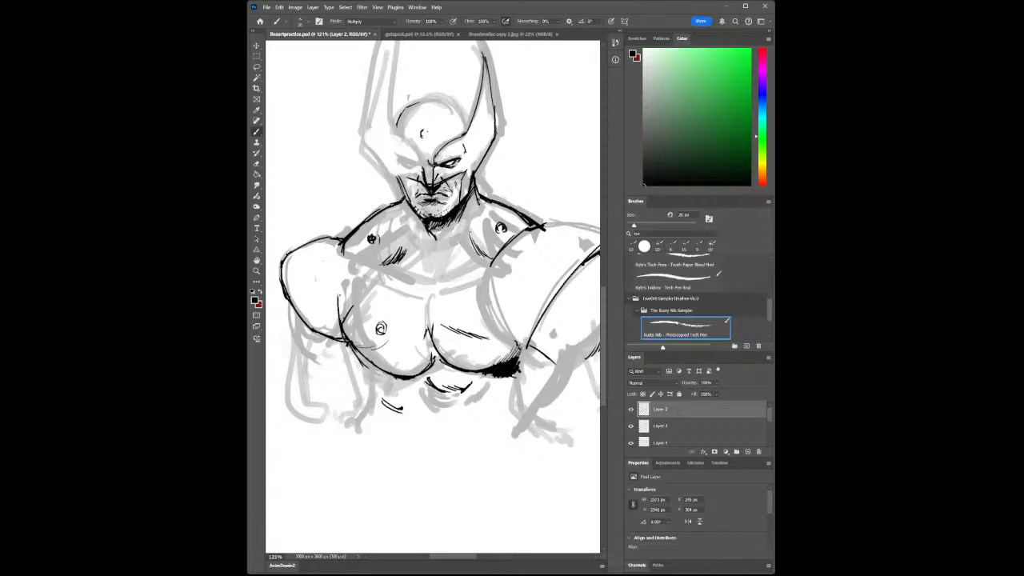
drag(391, 379, 405, 389)
drag(396, 387, 405, 392)
drag(488, 374, 520, 383)
drag(525, 344, 519, 357)
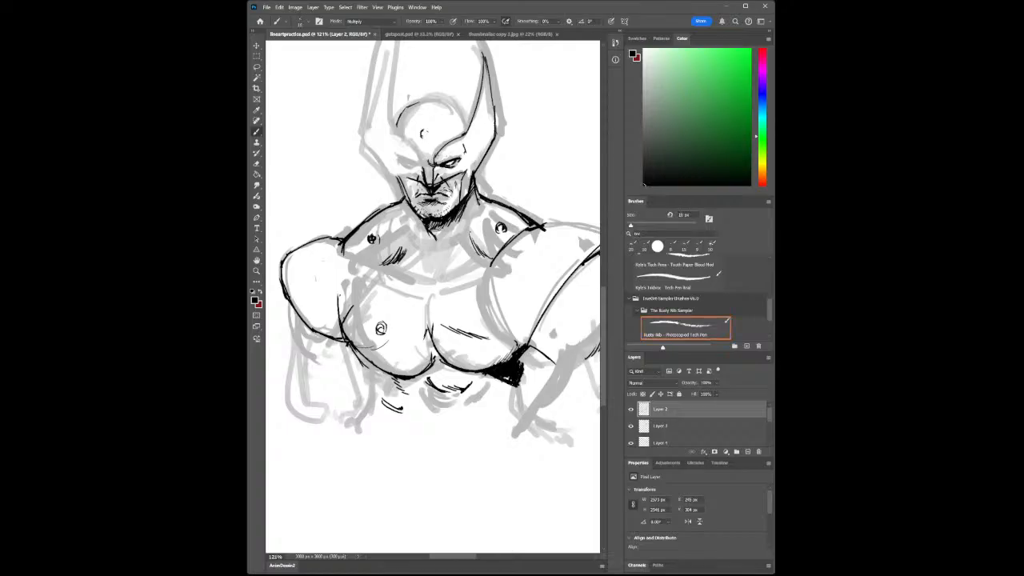
- Ink the inner curve of the left shoulder pad and add a second line parallel to its lower edge
drag(516, 323, 494, 344)
drag(493, 306, 500, 349)
drag(539, 315, 526, 344)
drag(552, 293, 524, 340)
drag(577, 257, 542, 302)
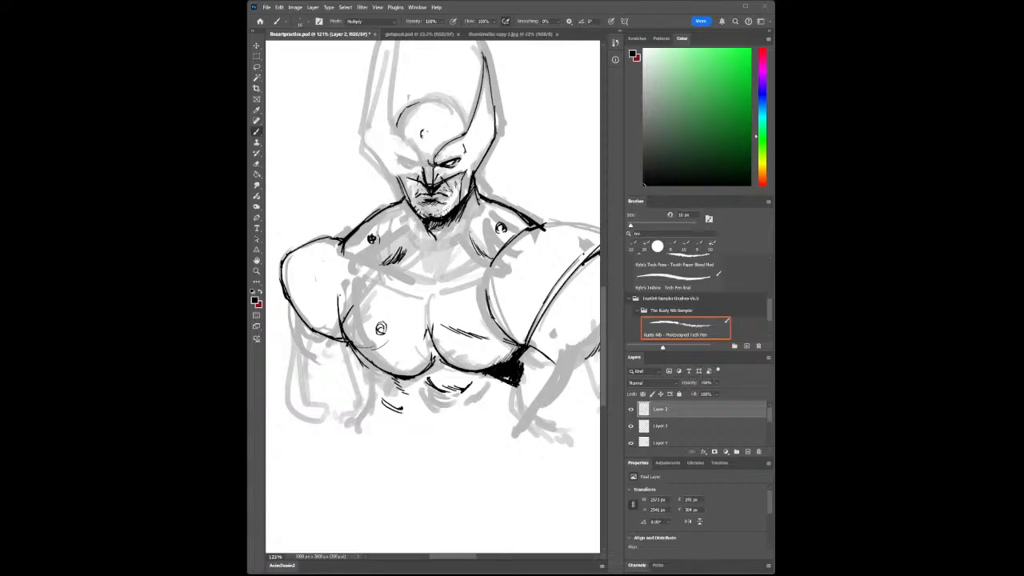
key(s)
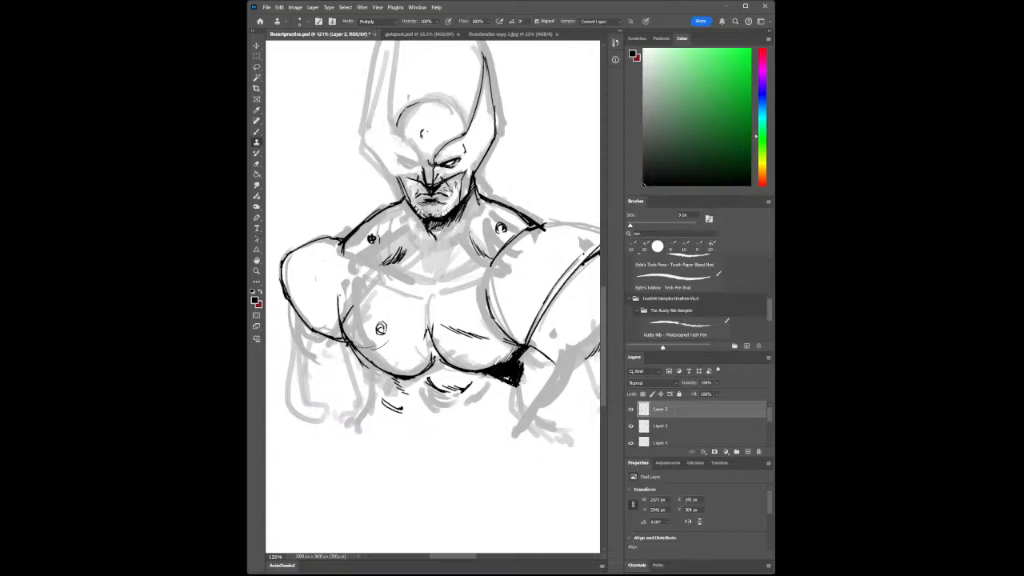
key(b)
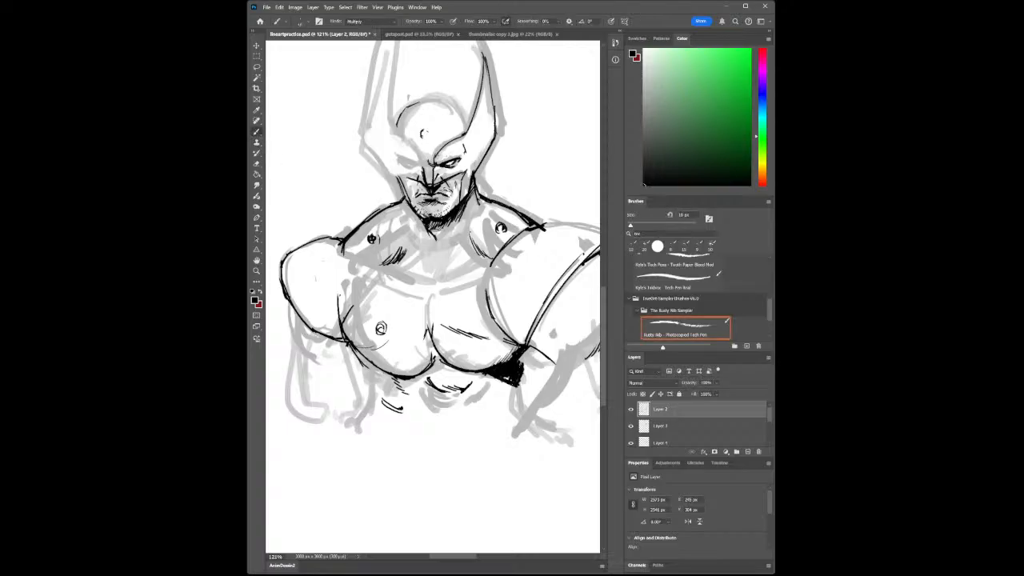
- Ink the outer contour of the left upper arm and fill the shadow at its back with a 25 px brush
drag(543, 227, 557, 222)
drag(509, 327, 447, 304)
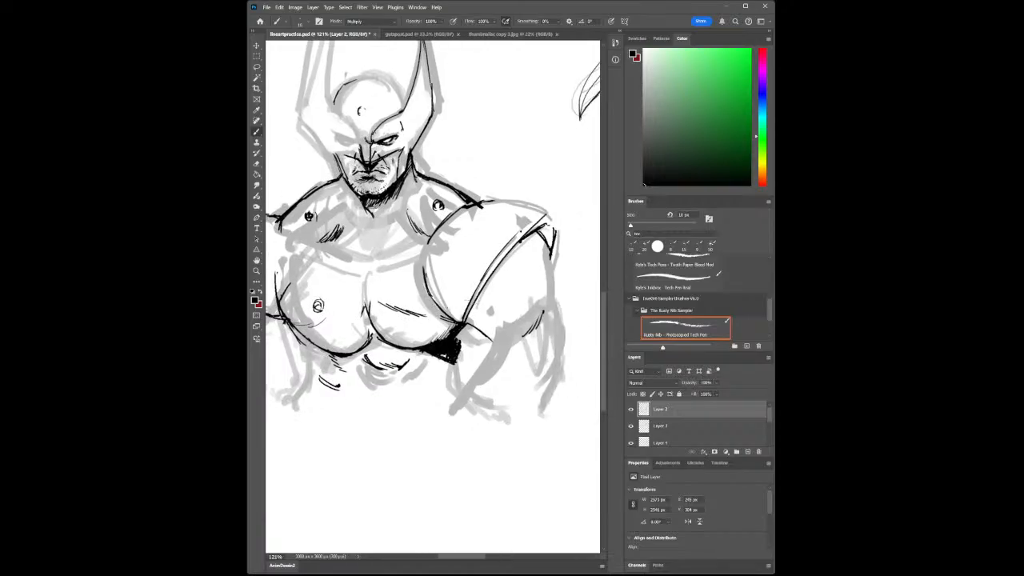
key(bracketright)
key(bracketright)
key(bracketright)
mouse_move(549, 233)
mouse_down()
mouse_move(557, 286)
mouse_move(519, 345)
mouse_up()
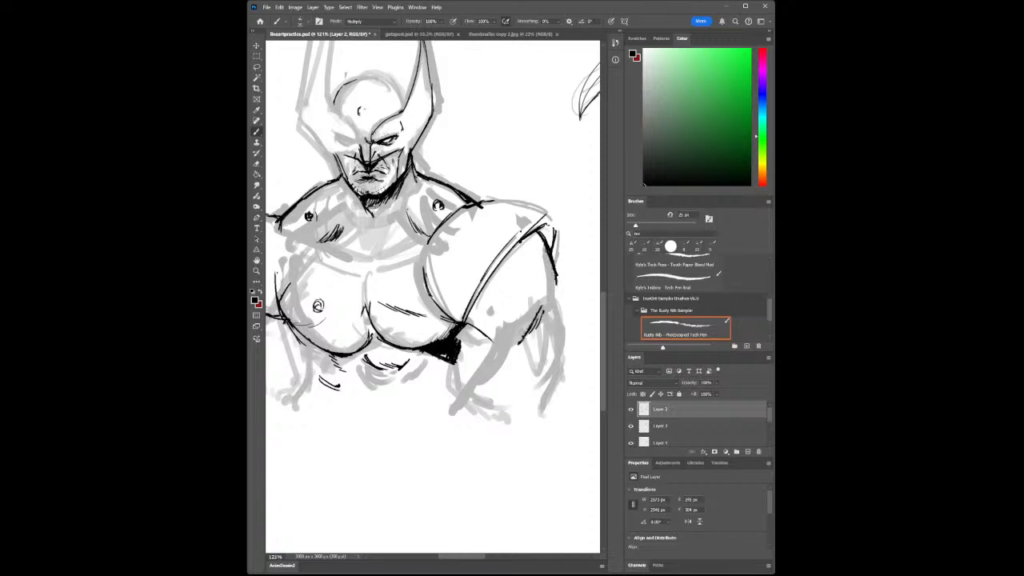
mouse_move(549, 295)
mouse_down()
mouse_move(528, 349)
mouse_move(514, 354)
mouse_up()
mouse_move(522, 335)
mouse_down()
mouse_move(510, 342)
mouse_move(518, 329)
mouse_up()
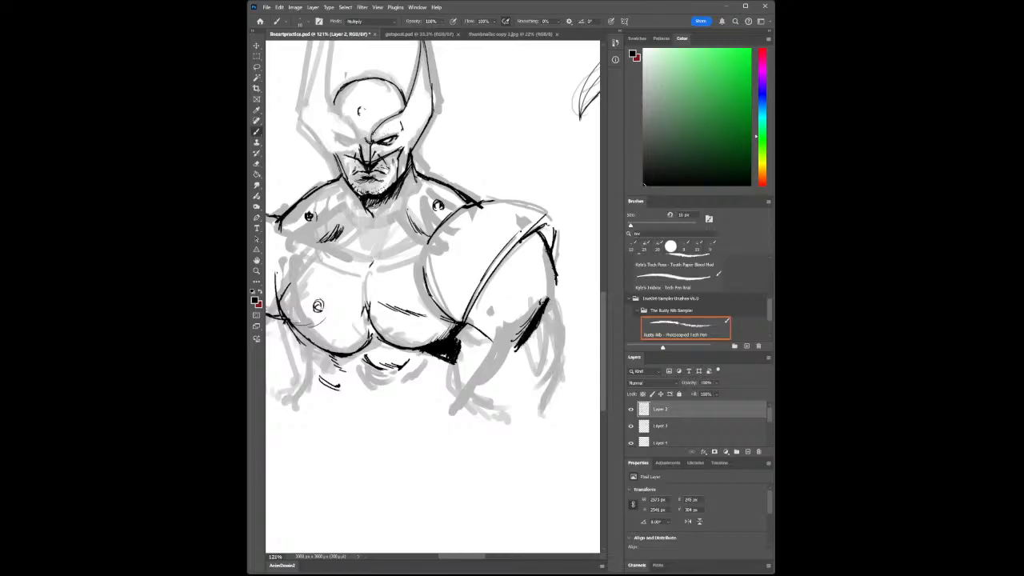
- Ink the left collarbone line and erase the rough hatching on both sides of the neck base
drag(381, 260, 412, 247)
key(e)
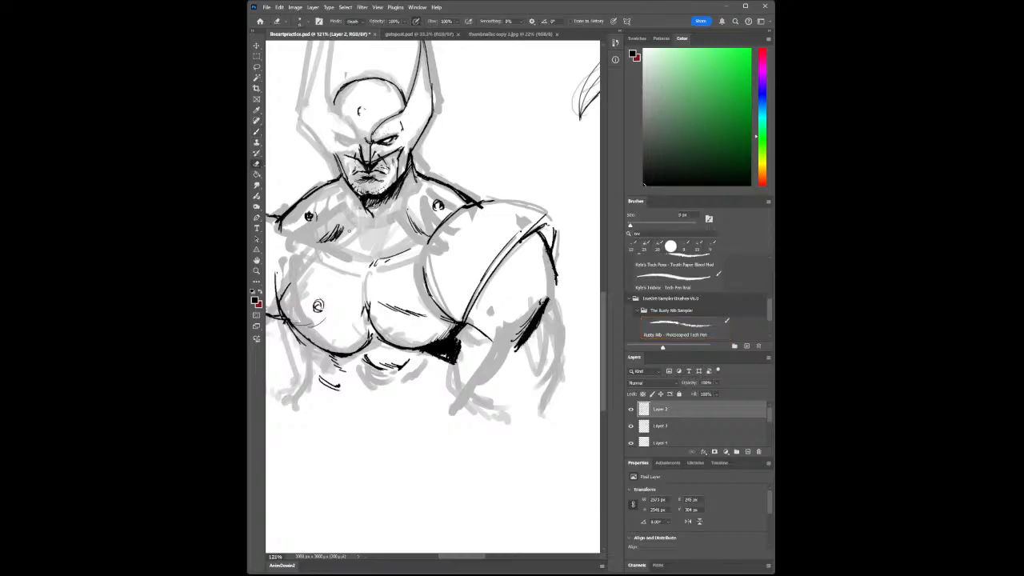
mouse_move(342, 227)
mouse_down()
mouse_move(320, 244)
mouse_move(340, 235)
mouse_up()
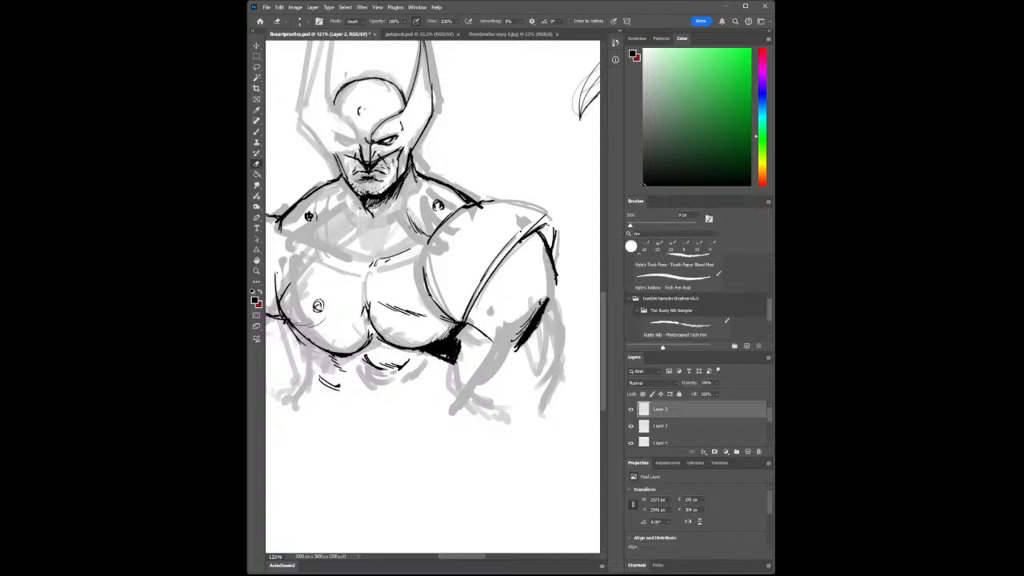
drag(411, 213, 414, 243)
key(bracketright)
- Redraw the shadows on both sides of the neck base as bolder strokes with a 25 px brush
key(b)
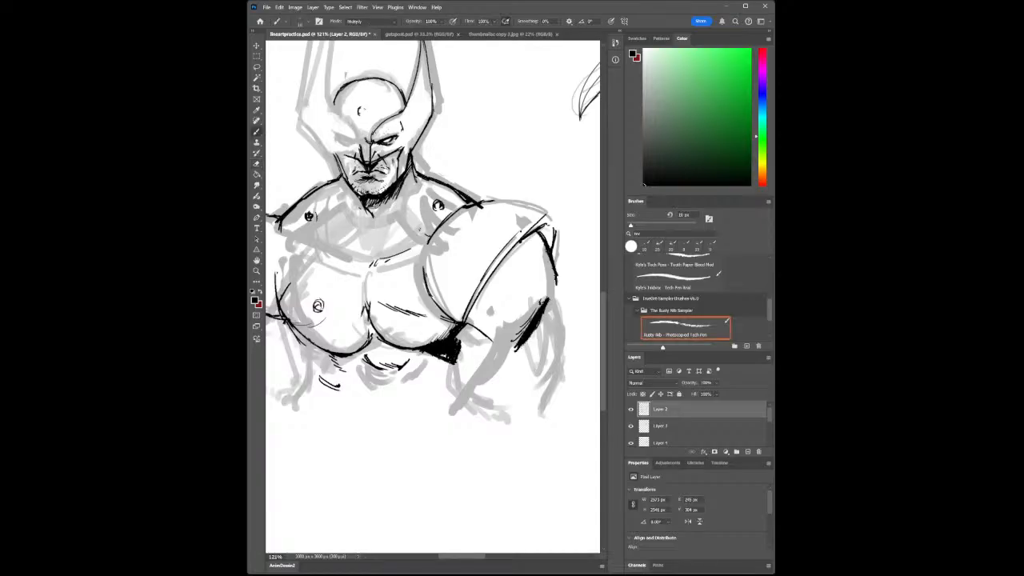
key(bracketright)
key(bracketright)
key(bracketright)
drag(320, 245, 342, 230)
mouse_move(344, 223)
mouse_down()
mouse_move(330, 243)
mouse_move(338, 236)
mouse_up()
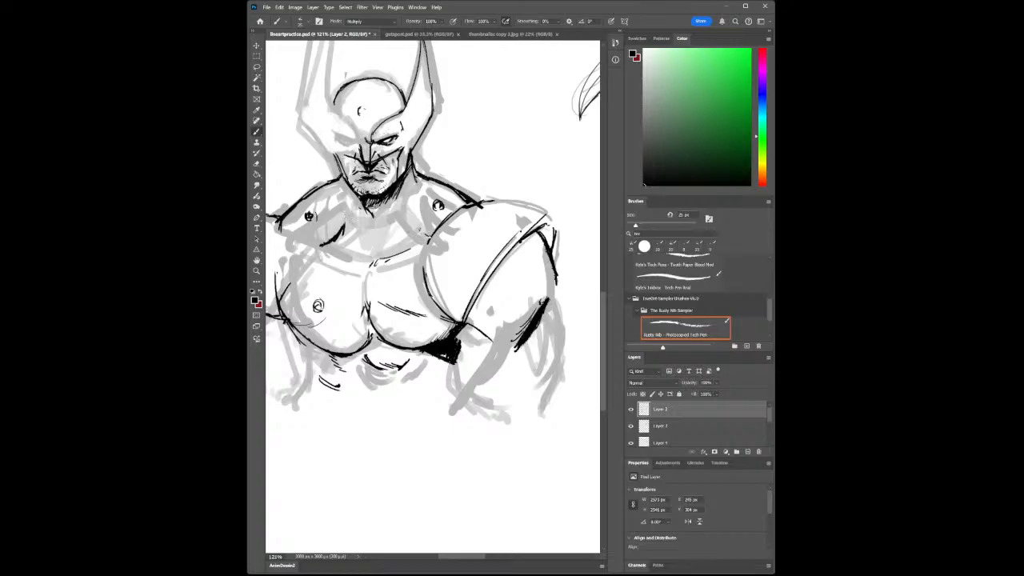
mouse_move(414, 220)
mouse_down()
mouse_move(431, 238)
mouse_move(417, 232)
mouse_up()
- Strengthen the lower inner edge of the left shoulder pad with a 15 px brush
click(256, 271)
mouse_move(456, 292)
mouse_down()
mouse_move(410, 293)
mouse_move(467, 288)
mouse_move(469, 267)
mouse_up()
click(257, 132)
drag(467, 308, 490, 329)
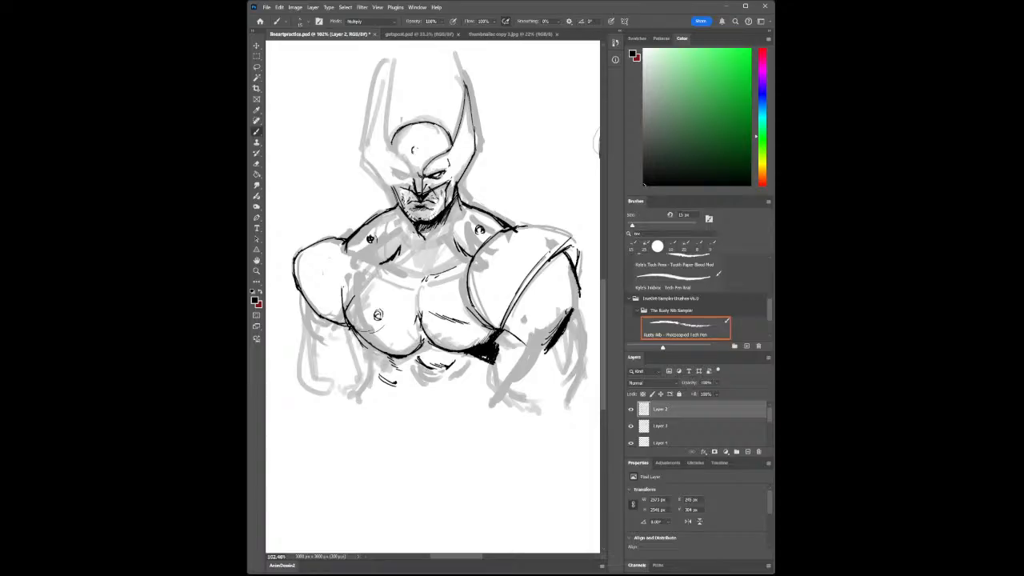
- Ink the throat, the neck muscle lines and both collarbones meeting at the top of the chest
drag(424, 238, 426, 250)
drag(446, 213, 434, 252)
mouse_move(460, 209)
mouse_down()
mouse_move(449, 233)
mouse_move(395, 266)
mouse_up()
mouse_move(416, 260)
mouse_down()
mouse_move(387, 269)
mouse_move(428, 273)
mouse_move(469, 257)
mouse_up()
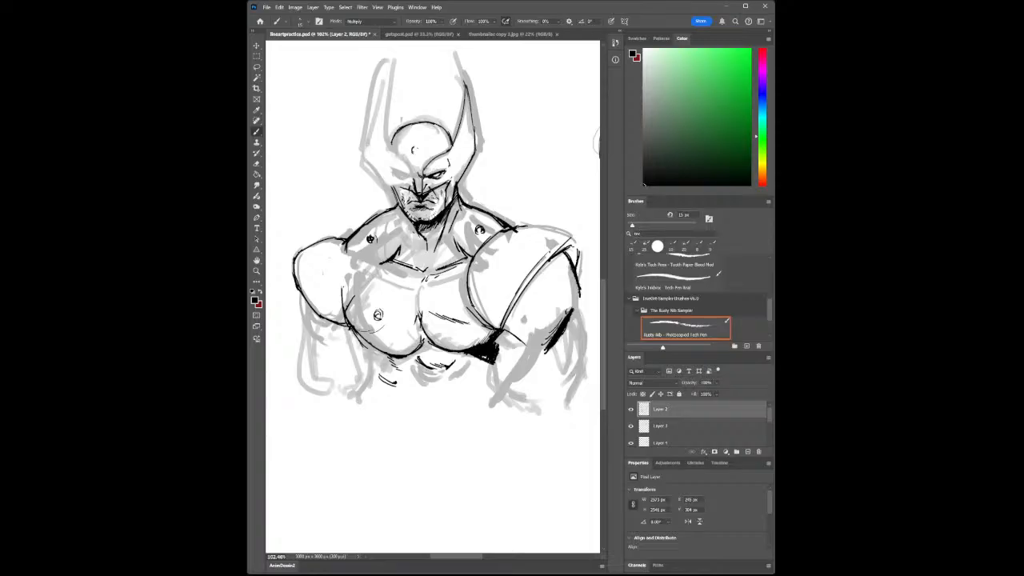
- Shade the sides of the neck with dense hatching above the collarbones
drag(454, 226, 446, 260)
mouse_move(408, 222)
mouse_down()
mouse_move(406, 238)
mouse_move(416, 234)
mouse_move(386, 262)
mouse_move(395, 252)
mouse_up()
drag(401, 238, 399, 246)
drag(402, 237, 399, 250)
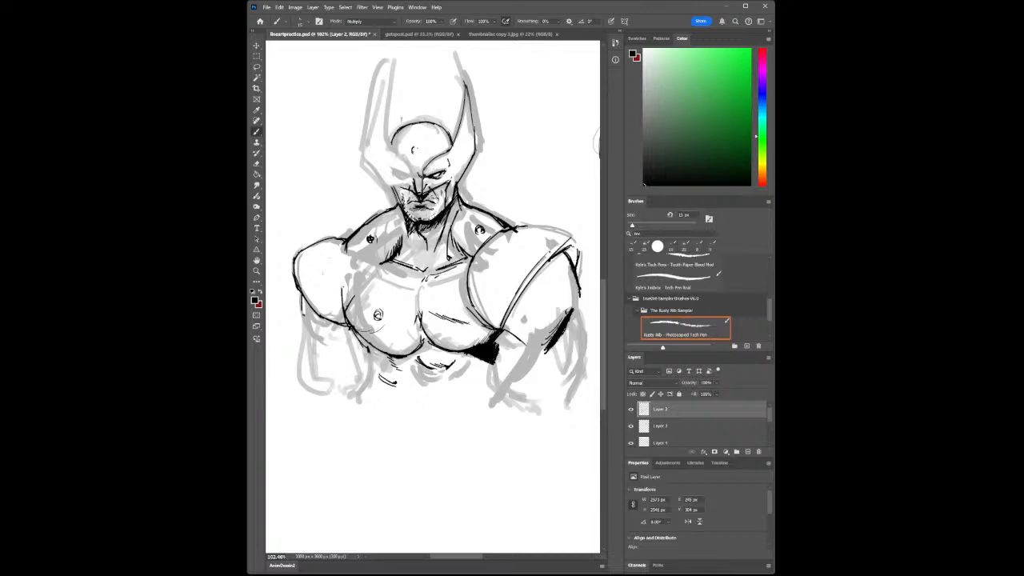
- Ink the top edge of the left shoulder pad and the inner contour of the left arm down to the forearm
mouse_move(521, 228)
mouse_down()
mouse_move(545, 224)
mouse_move(577, 241)
mouse_up()
mouse_move(501, 335)
mouse_down()
mouse_move(498, 384)
mouse_move(508, 394)
mouse_up()
drag(497, 358, 516, 404)
drag(507, 328, 497, 359)
mouse_move(498, 362)
mouse_down()
mouse_move(494, 379)
mouse_move(513, 405)
mouse_move(522, 404)
mouse_move(519, 395)
mouse_up()
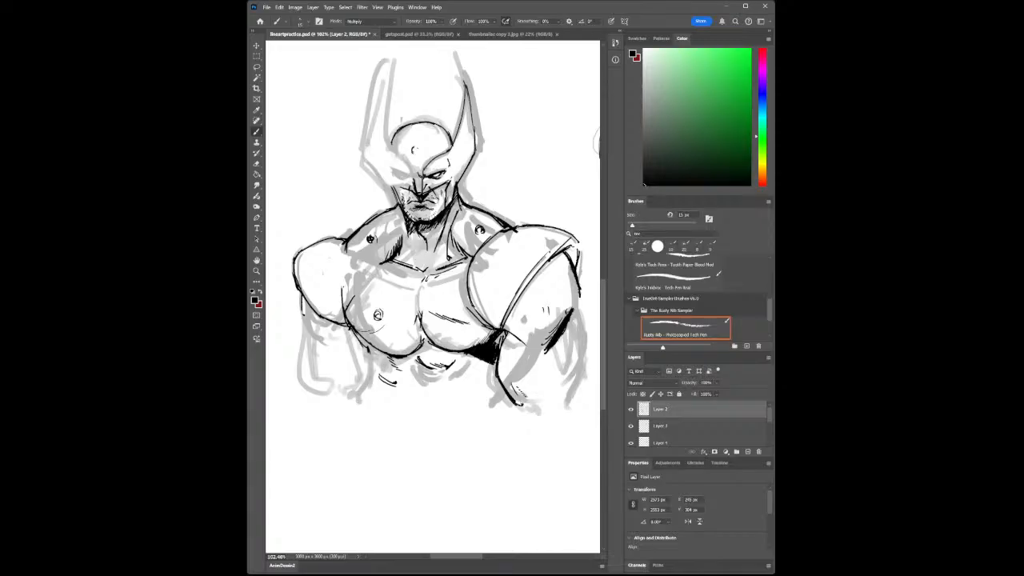
- Ink the left forearm's outer contour and wrist end, and the outer contour of the right arm below its shoulder pad
drag(580, 296, 588, 346)
mouse_move(582, 310)
mouse_down()
mouse_move(582, 351)
mouse_move(568, 373)
mouse_move(576, 358)
mouse_move(576, 399)
mouse_move(561, 388)
mouse_move(525, 425)
mouse_up()
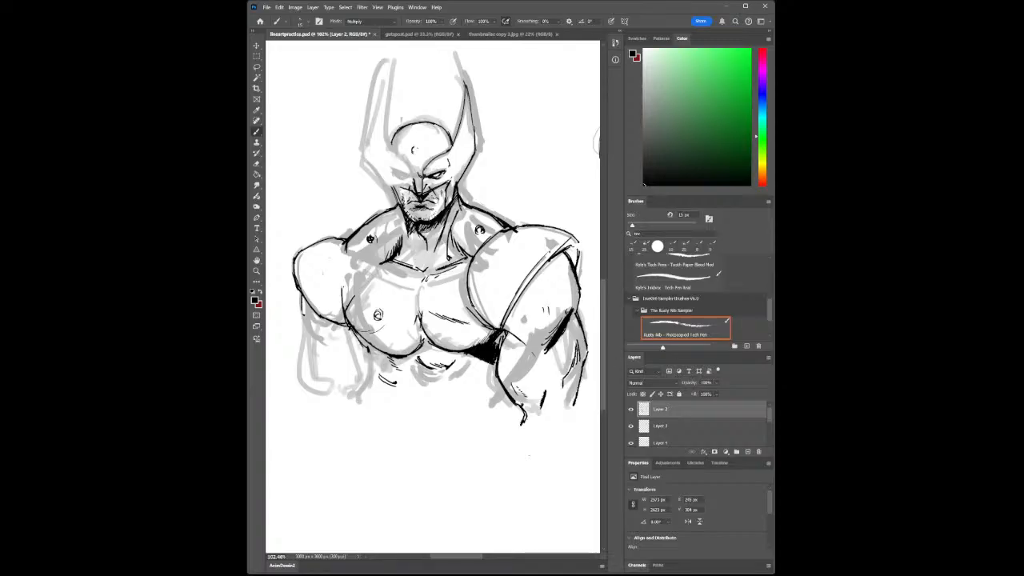
drag(515, 405, 523, 415)
drag(496, 335, 500, 350)
drag(300, 297, 319, 337)
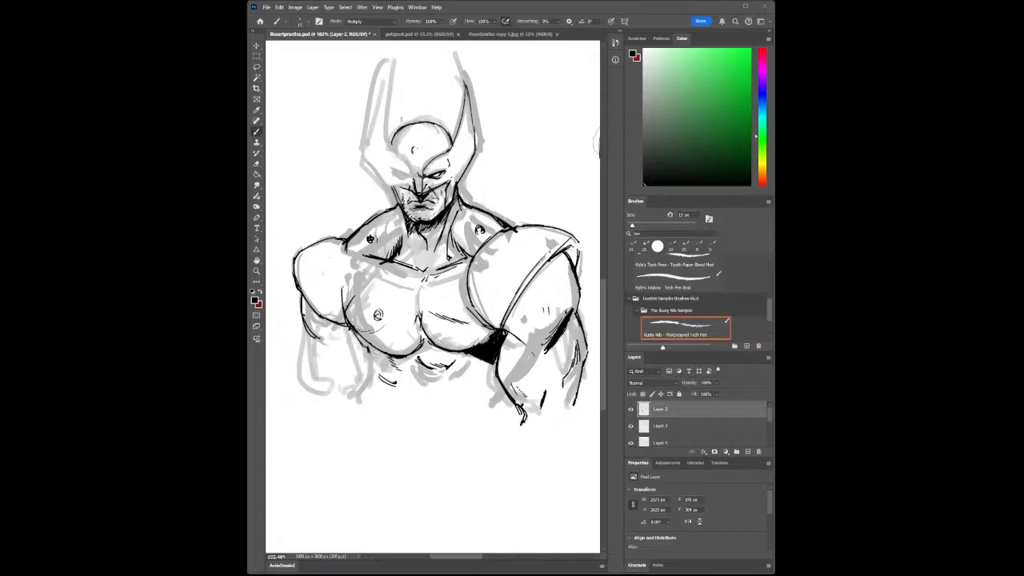
- Thicken the right lower chest edge, add strokes to the neck and darken the area beneath the nose
drag(351, 328, 379, 354)
drag(449, 232, 439, 265)
drag(417, 226, 399, 266)
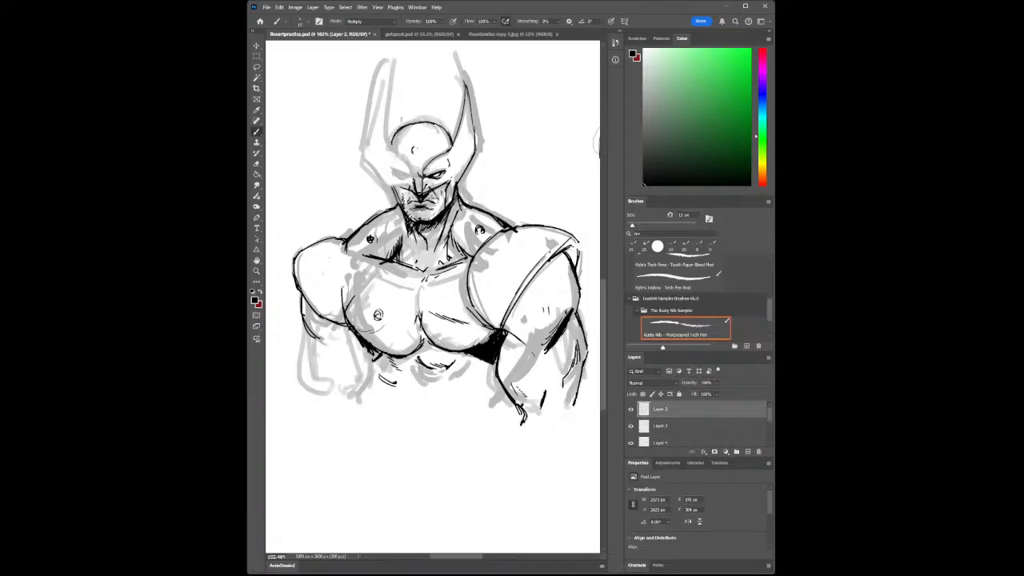
drag(414, 229, 411, 247)
drag(433, 190, 413, 205)
drag(419, 194, 413, 204)
- Hatch the left forearm with short curved strokes from the elbow down to the wrist
drag(545, 371, 545, 397)
drag(561, 354, 552, 376)
drag(563, 368, 549, 382)
drag(562, 378, 549, 411)
drag(562, 408, 552, 417)
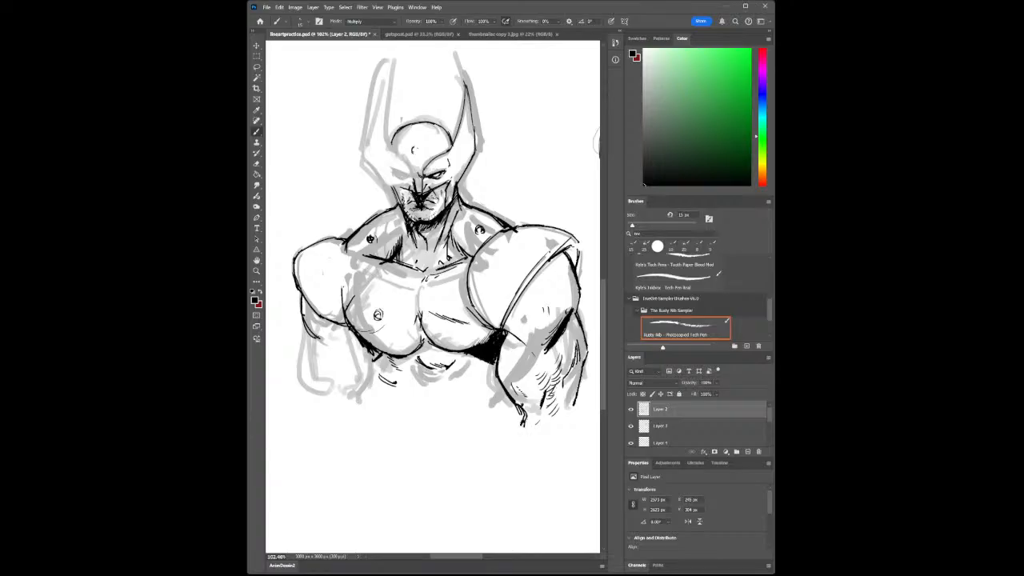
- Draw the abdomen's centre line and ink the V-shaped lower edge of the torso and the left forearm's end
drag(419, 360, 425, 371)
drag(436, 424, 426, 472)
drag(429, 437, 426, 472)
drag(425, 397, 429, 448)
mouse_move(490, 408)
mouse_down()
mouse_move(445, 456)
mouse_move(498, 408)
mouse_move(489, 420)
mouse_up()
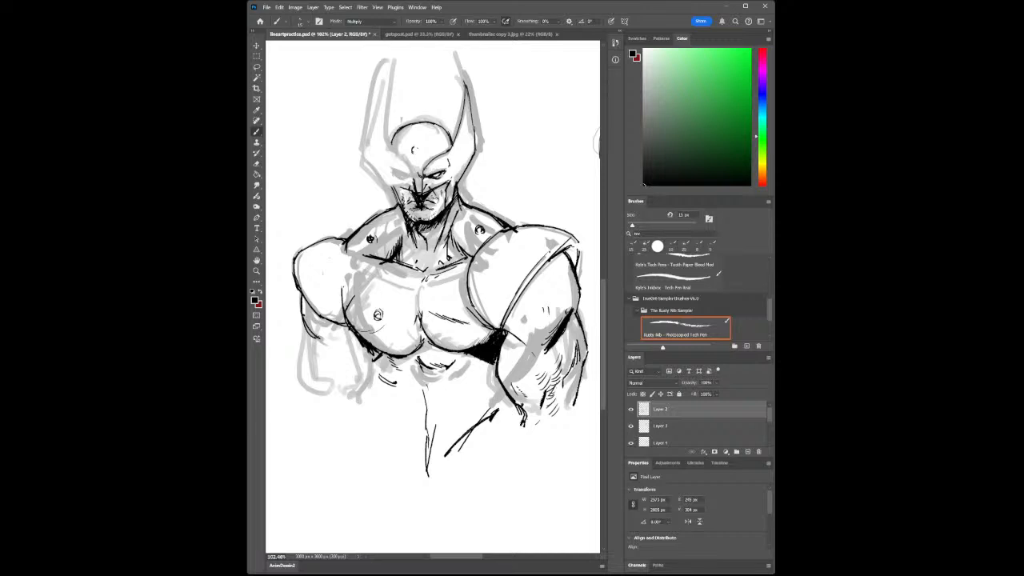
drag(409, 470, 464, 450)
mouse_move(387, 437)
mouse_down()
mouse_move(402, 462)
mouse_move(392, 448)
mouse_up()
drag(581, 400, 573, 415)
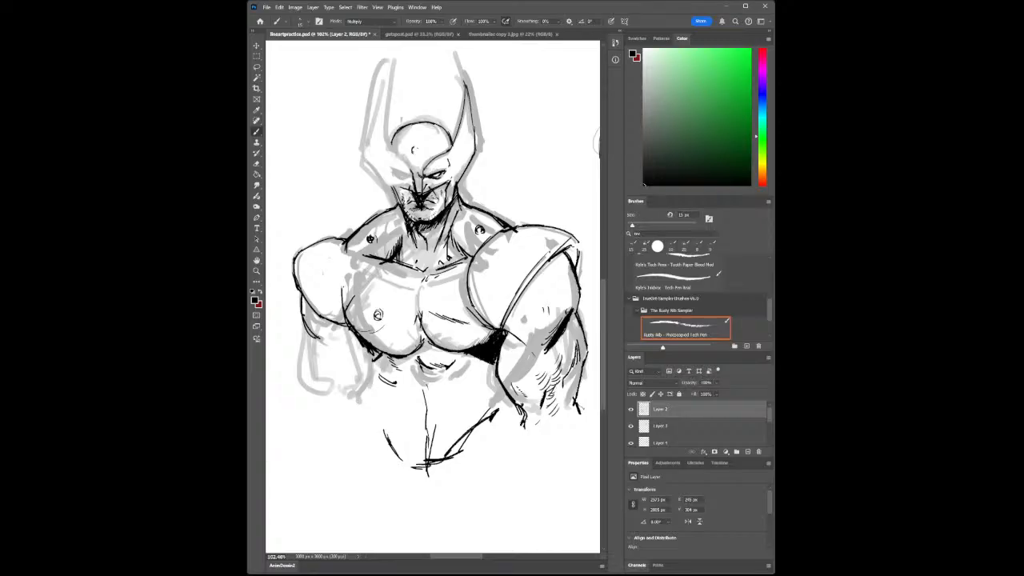
- Ink the right horn's outer edge and the right shoulder edge, blacken the shadow under the left pad and refine the left hip
drag(363, 163, 373, 81)
mouse_move(346, 256)
mouse_down()
mouse_move(344, 312)
mouse_move(343, 295)
mouse_up()
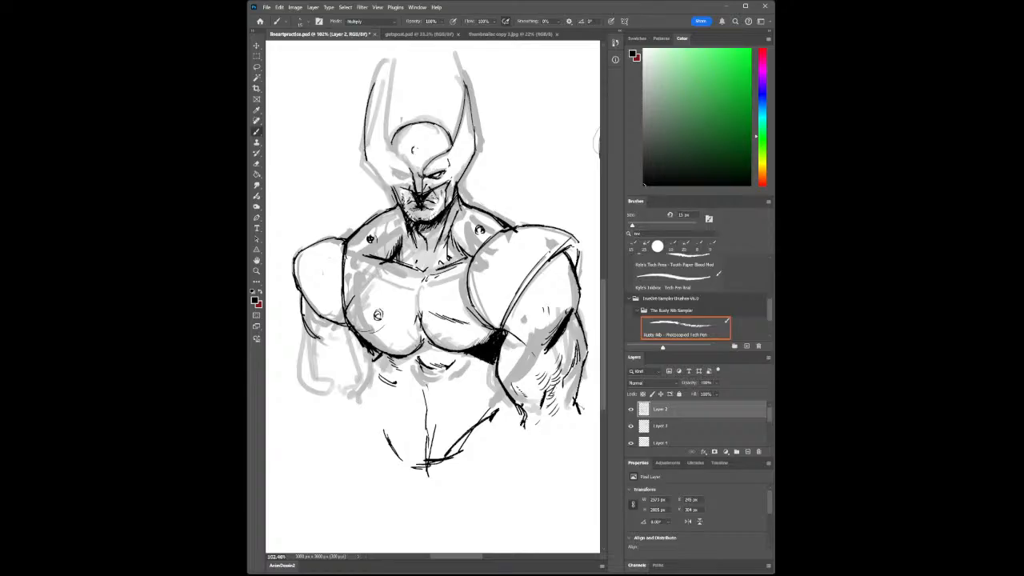
drag(543, 269, 576, 250)
drag(509, 397, 508, 417)
mouse_move(461, 447)
mouse_down()
mouse_move(489, 420)
mouse_move(504, 431)
mouse_up()
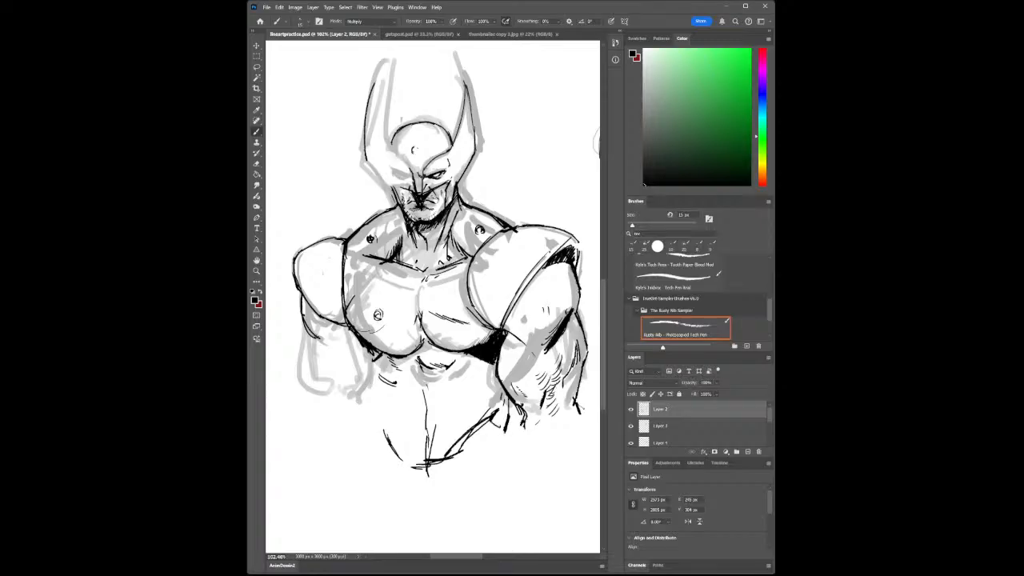
- Ink the right side of the torso from the chest to the waist and darken the right collarbone shadow
drag(381, 400, 387, 434)
drag(373, 364, 387, 430)
drag(382, 395, 389, 436)
drag(385, 258, 393, 255)
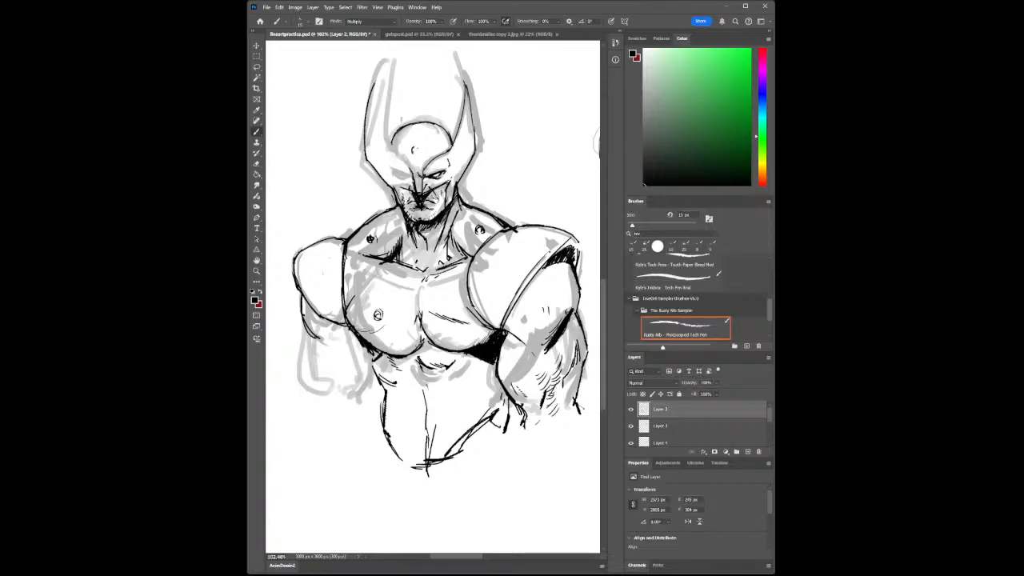
- Ink the right forearm's contours and the muscle lines down to the wrist
mouse_move(308, 331)
mouse_down()
mouse_move(366, 376)
mouse_move(355, 394)
mouse_up()
drag(308, 332, 318, 380)
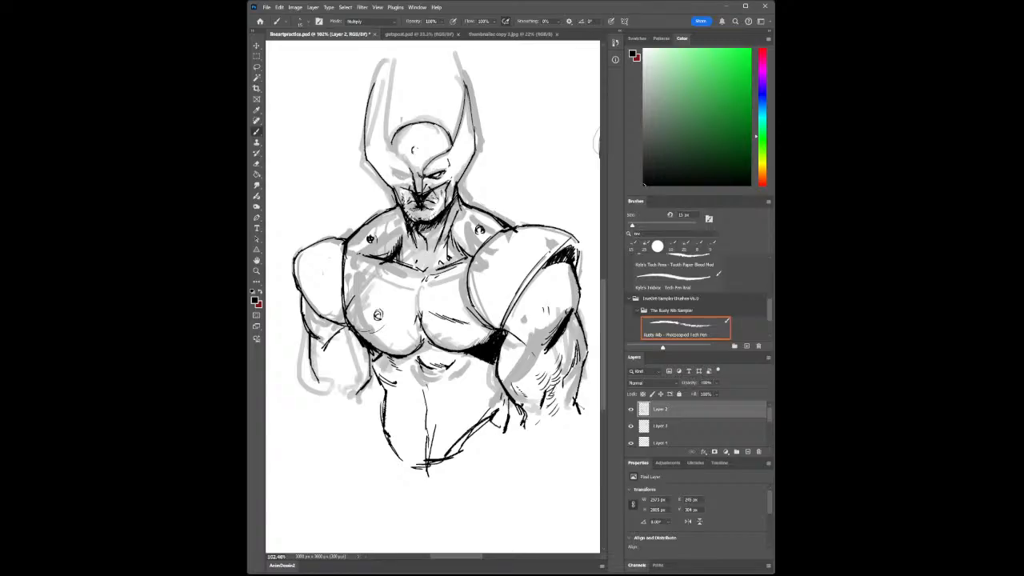
mouse_move(320, 337)
mouse_down()
mouse_move(313, 380)
mouse_move(356, 410)
mouse_move(352, 399)
mouse_up()
- Draw a rectangular belt buckle at the waist and small round studs on the abdomen and left upper arm
drag(468, 382, 472, 386)
mouse_move(387, 416)
mouse_down()
mouse_move(432, 414)
mouse_move(400, 437)
mouse_up()
drag(447, 413, 444, 438)
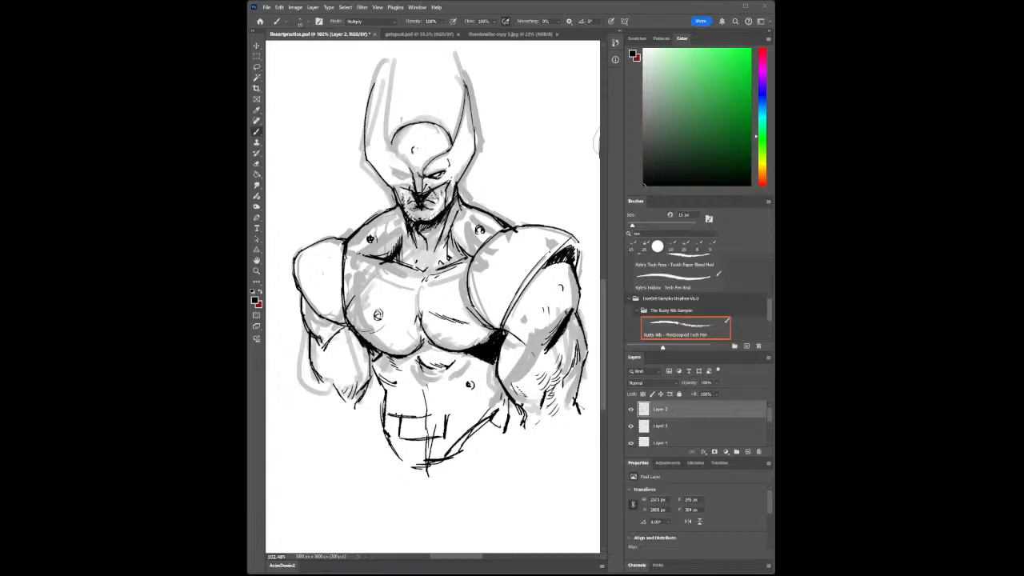
drag(558, 290, 562, 285)
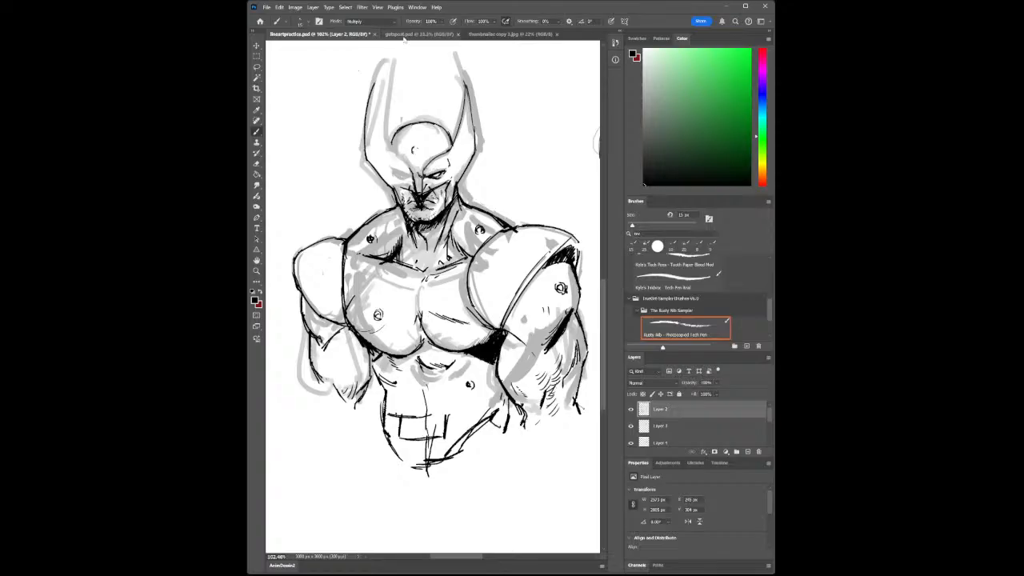
- Show the finished coloured character painting in the other open document and return to the line drawing
click(409, 35)
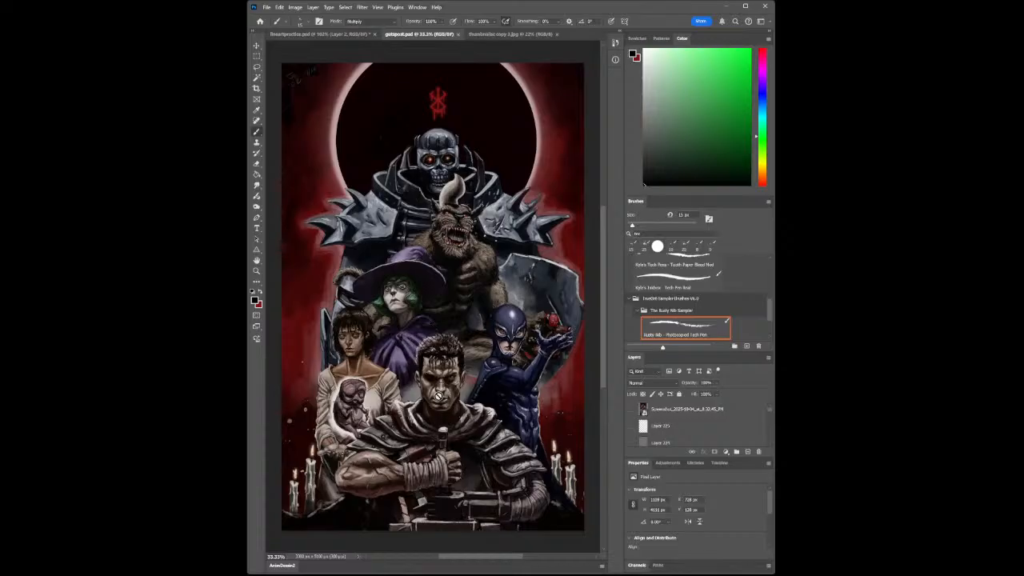
click(336, 34)
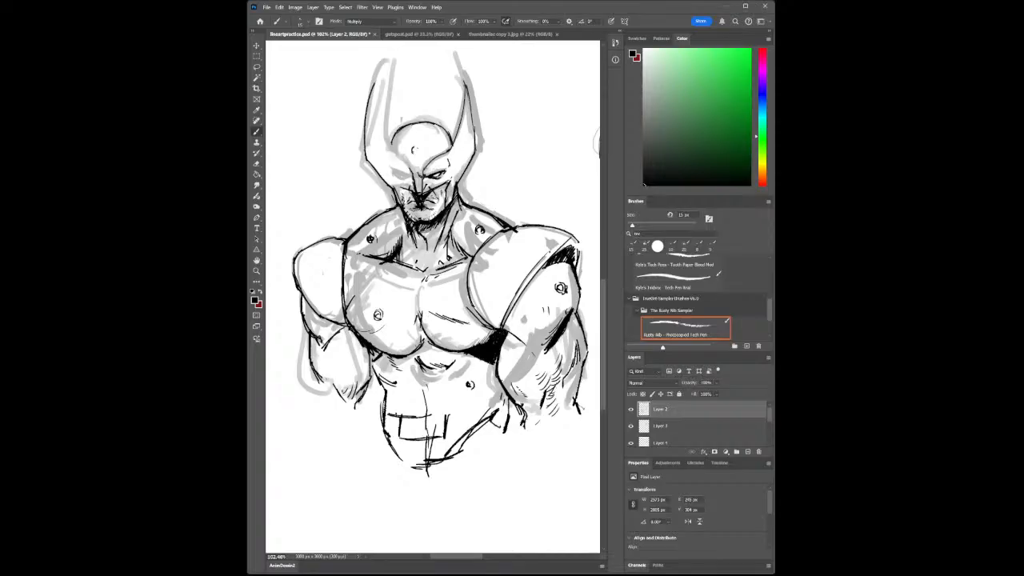
- Add short strokes on the abdomen, and erase the rectangular belt buckle with the surrounding waist and centre lines
drag(495, 357, 497, 371)
drag(412, 356, 422, 403)
key(e)
mouse_move(422, 373)
mouse_down()
mouse_move(425, 416)
mouse_move(392, 432)
mouse_move(390, 445)
mouse_move(416, 413)
mouse_move(425, 448)
mouse_move(446, 419)
mouse_move(424, 464)
mouse_move(468, 440)
mouse_move(416, 466)
mouse_up()
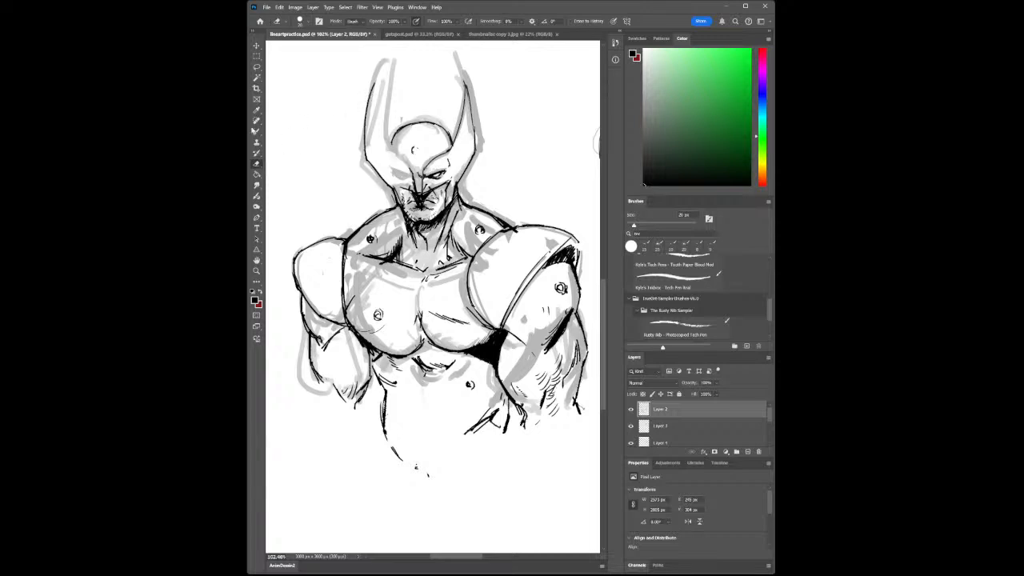
- Ink the left horn's tip, fill the shadow beside the torso under the left pectoral, and accent the shoulder, forearm and upper abdomen
key(b)
mouse_move(373, 91)
mouse_down()
mouse_move(383, 74)
mouse_move(381, 91)
mouse_up()
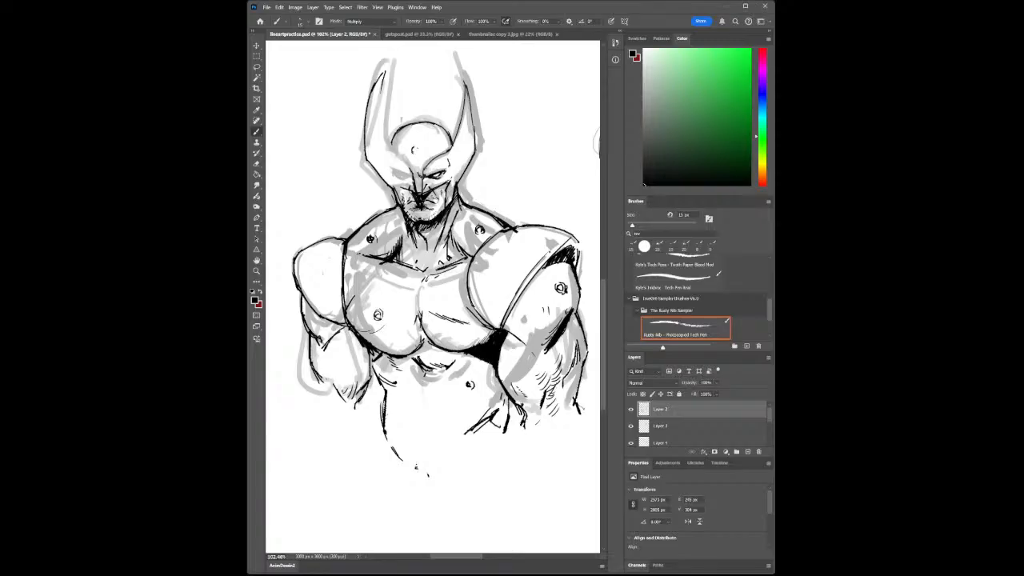
drag(547, 256, 568, 239)
drag(366, 390, 354, 406)
drag(377, 358, 377, 381)
drag(411, 361, 420, 369)
- Ink a short accent along the cowl's lower edge beside the left cheek
click(256, 271)
drag(407, 191, 434, 208)
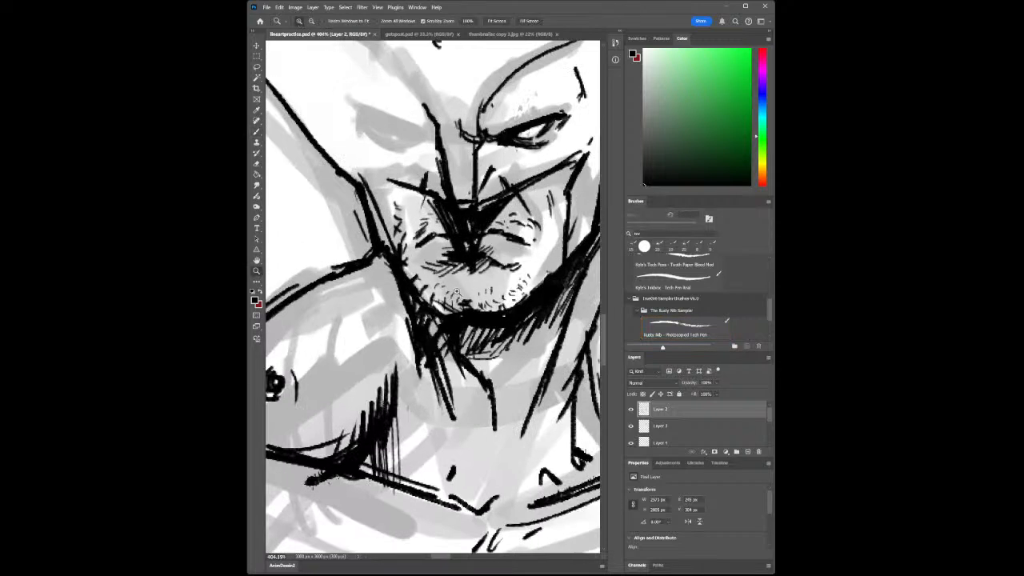
drag(481, 295, 452, 297)
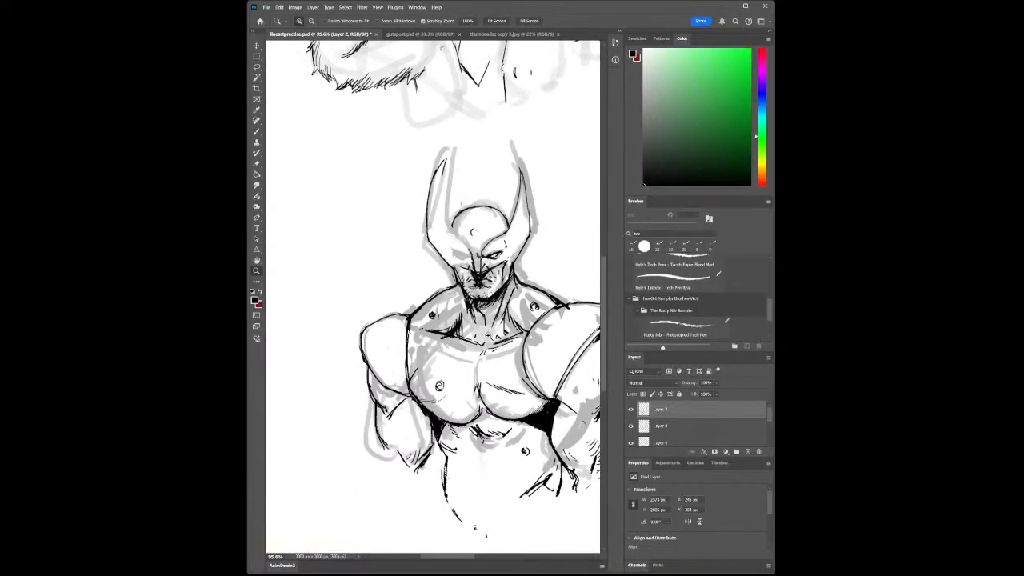
drag(507, 280, 521, 291)
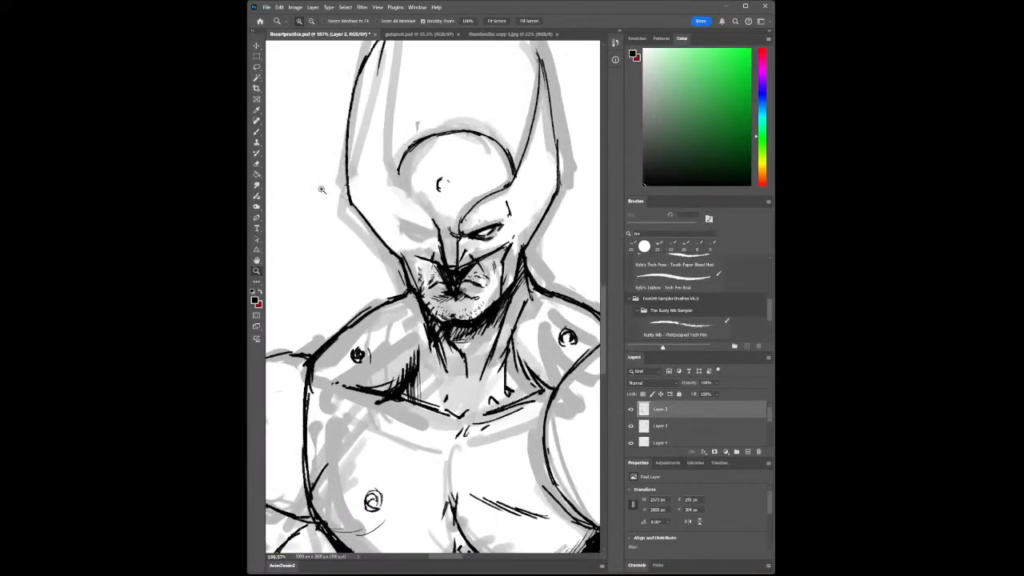
click(257, 133)
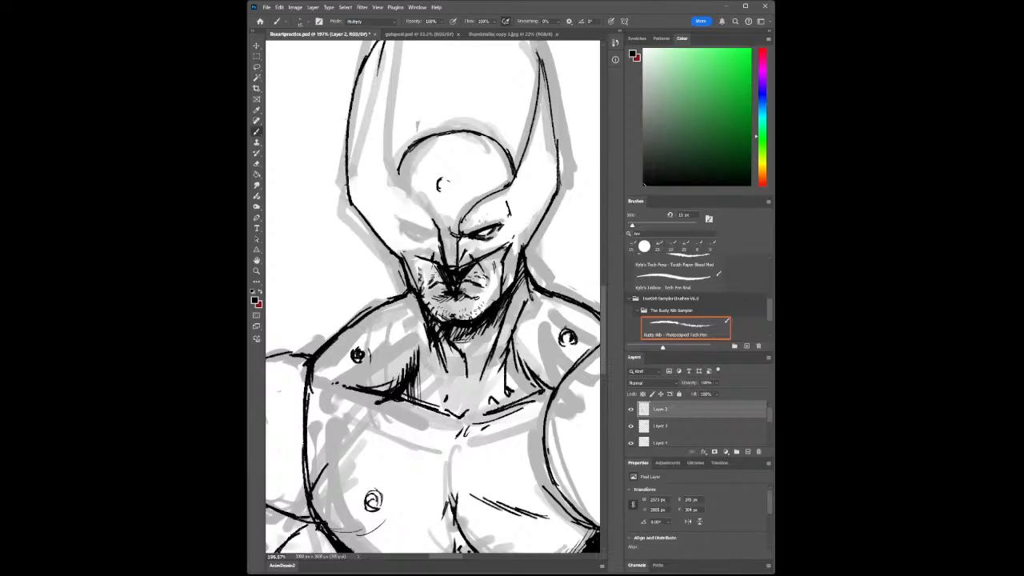
drag(402, 250, 418, 256)
- Ink the left horn's inner edge from the tip down to the skull and darken the cowl edge along the left cheek
click(256, 270)
drag(421, 375, 320, 384)
drag(461, 440, 475, 452)
drag(349, 224, 372, 248)
click(256, 131)
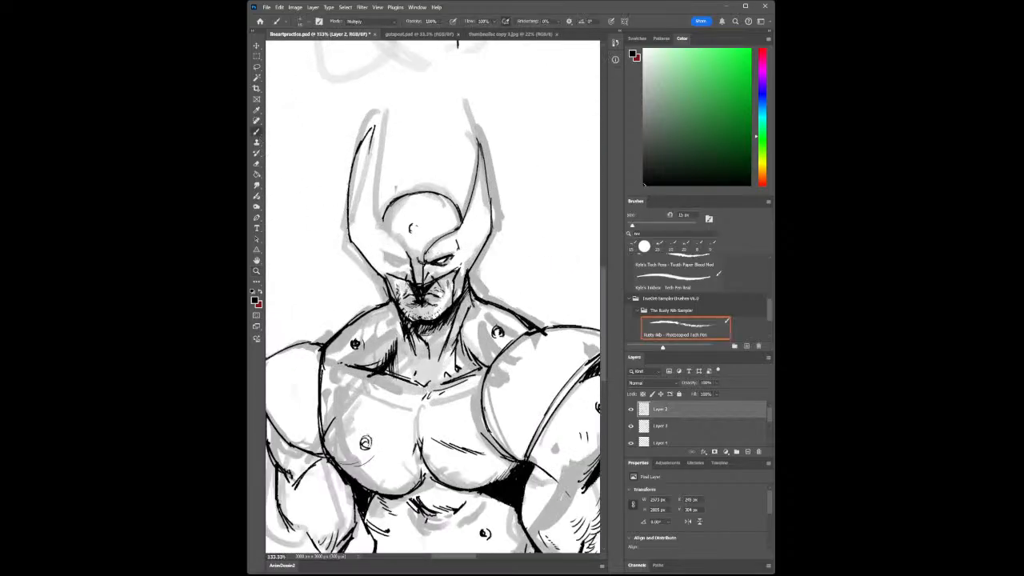
drag(371, 152, 364, 211)
drag(368, 157, 376, 222)
drag(383, 272, 396, 300)
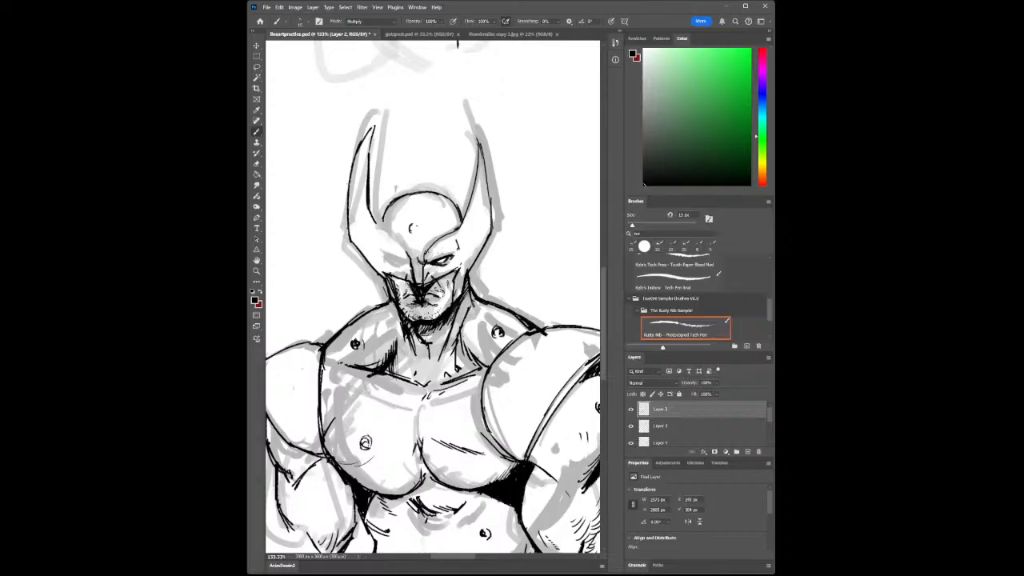
- Fill the shadow under the chin and upper neck with solid black strokes
mouse_move(419, 325)
mouse_down()
mouse_move(429, 340)
mouse_move(454, 339)
mouse_move(411, 346)
mouse_up()
mouse_move(415, 320)
mouse_down()
mouse_move(420, 349)
mouse_move(416, 338)
mouse_up()
drag(417, 334, 422, 350)
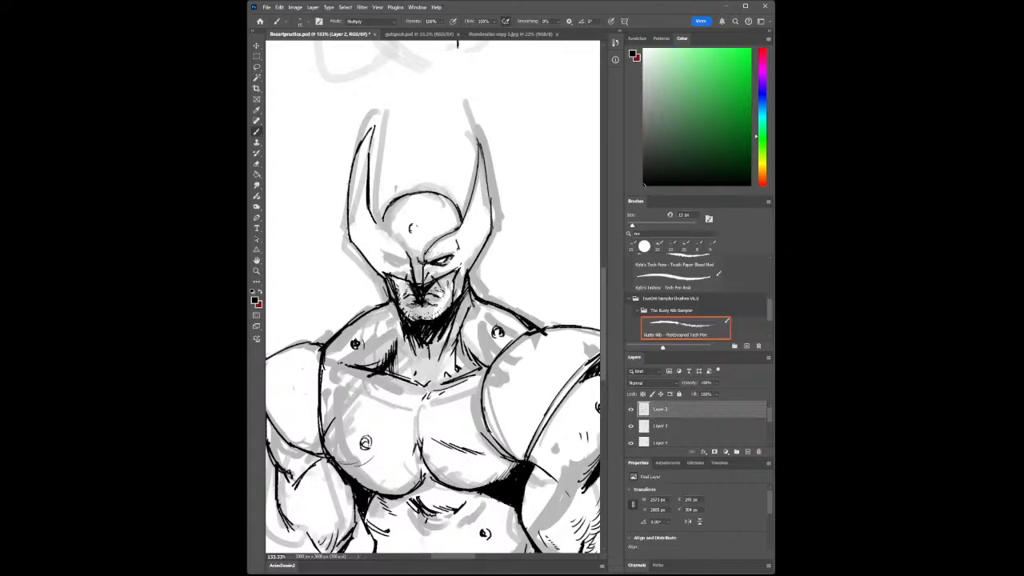
click(257, 281)
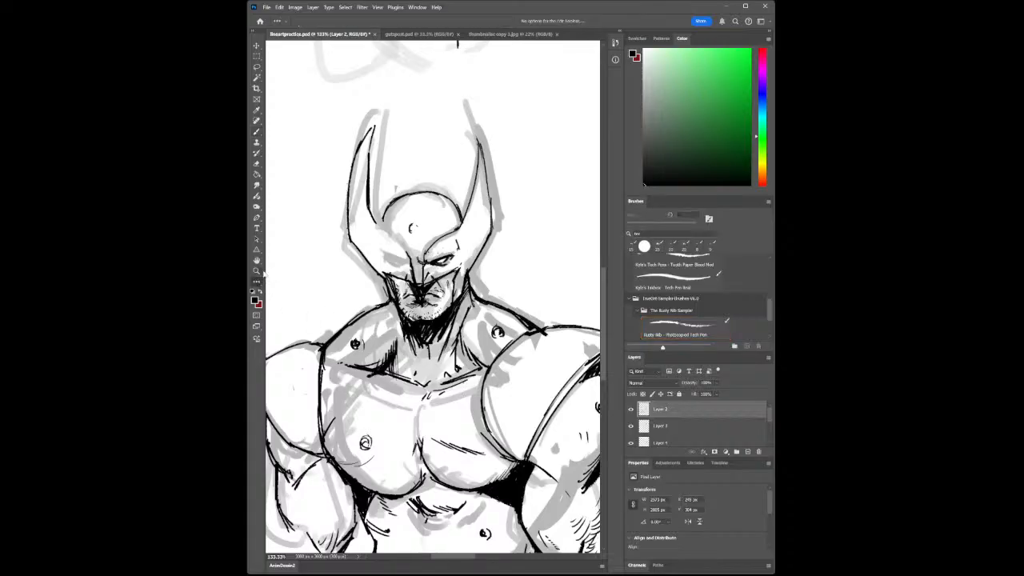
- Ink the bullet hole on the figure's right-hand pectoral and draw a smoke puff beside the armoured upper arm
click(257, 270)
drag(515, 384, 531, 434)
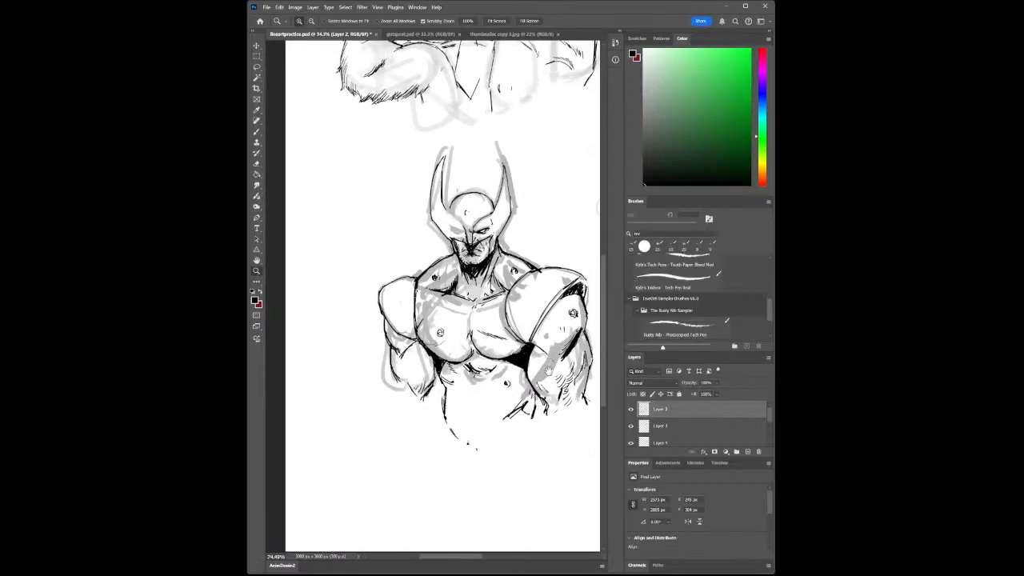
drag(548, 370, 519, 331)
click(257, 131)
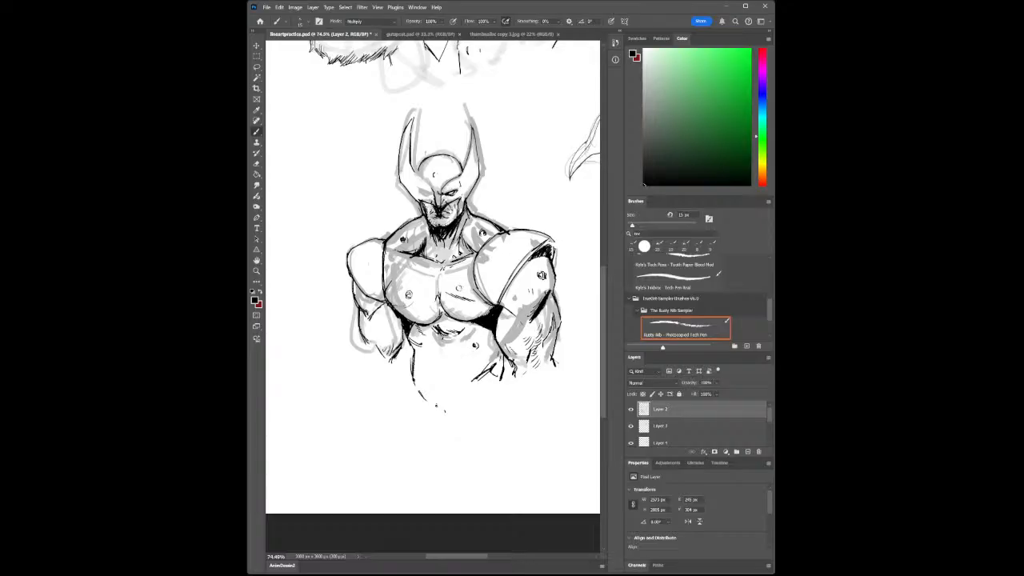
drag(457, 287, 461, 290)
drag(459, 286, 461, 290)
mouse_move(536, 282)
mouse_down()
mouse_move(533, 267)
mouse_move(583, 261)
mouse_move(587, 242)
mouse_up()
- Draw a puffy smoke trail rising from the bullet hole between the neck and the large shoulder pad
key(z)
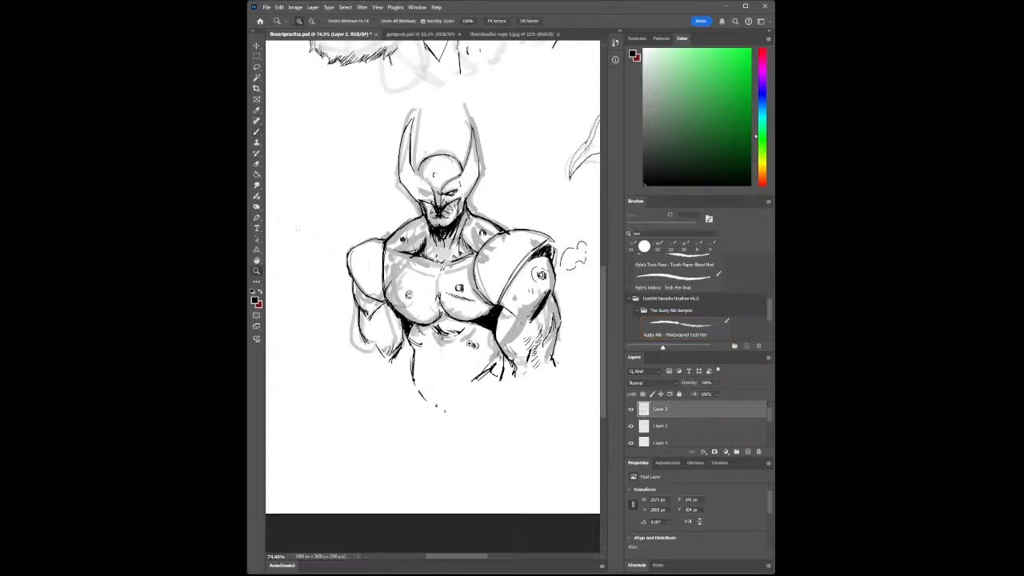
drag(501, 341, 496, 320)
click(257, 163)
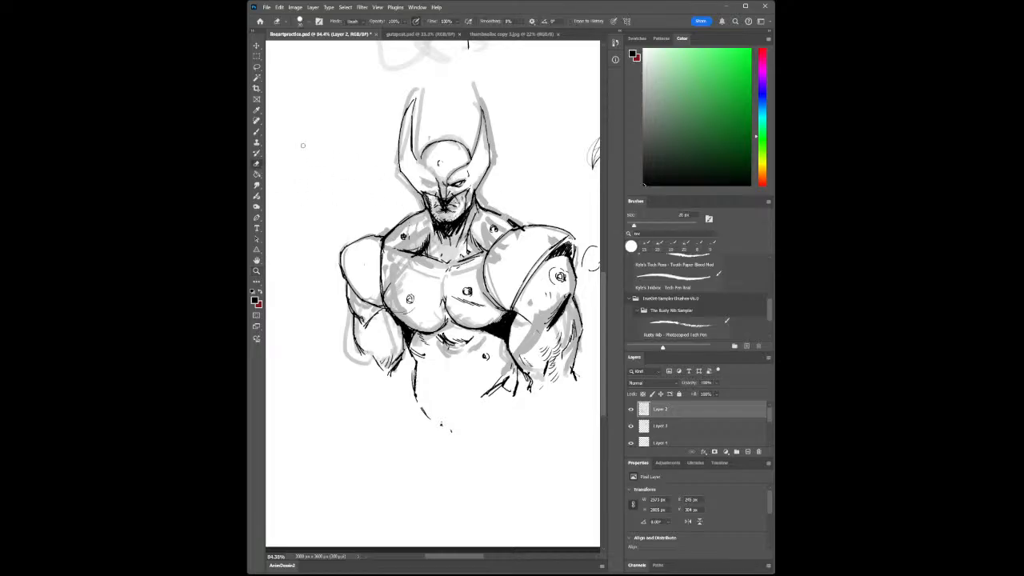
key(bracketright)
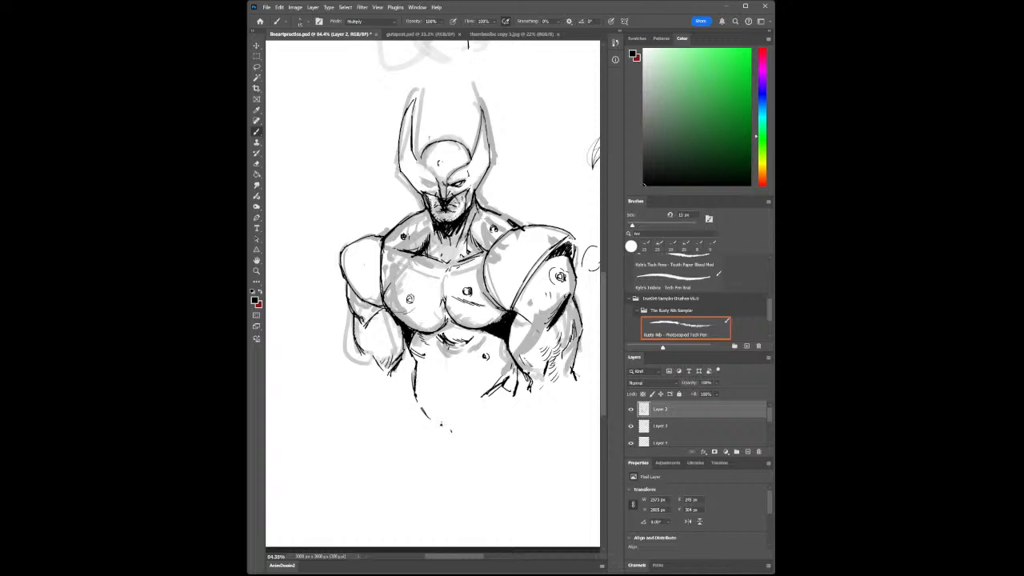
mouse_move(486, 235)
mouse_down()
mouse_move(513, 192)
mouse_move(530, 198)
mouse_move(519, 208)
mouse_up()
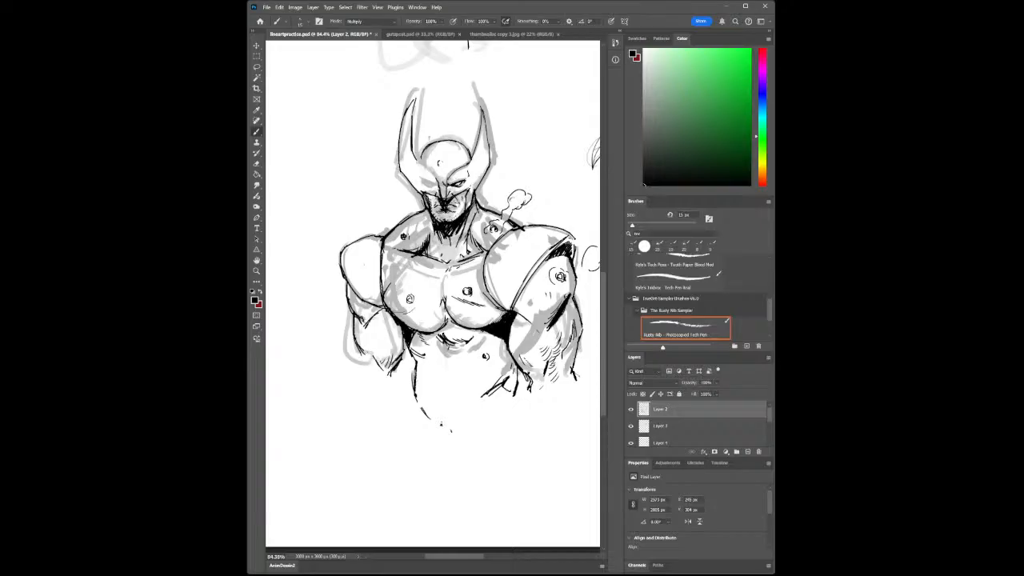
drag(513, 198, 521, 194)
drag(488, 231, 491, 242)
- Add short ink strokes along the right-hand forearm where it meets the waist
click(255, 271)
drag(463, 340, 424, 344)
drag(504, 368, 525, 389)
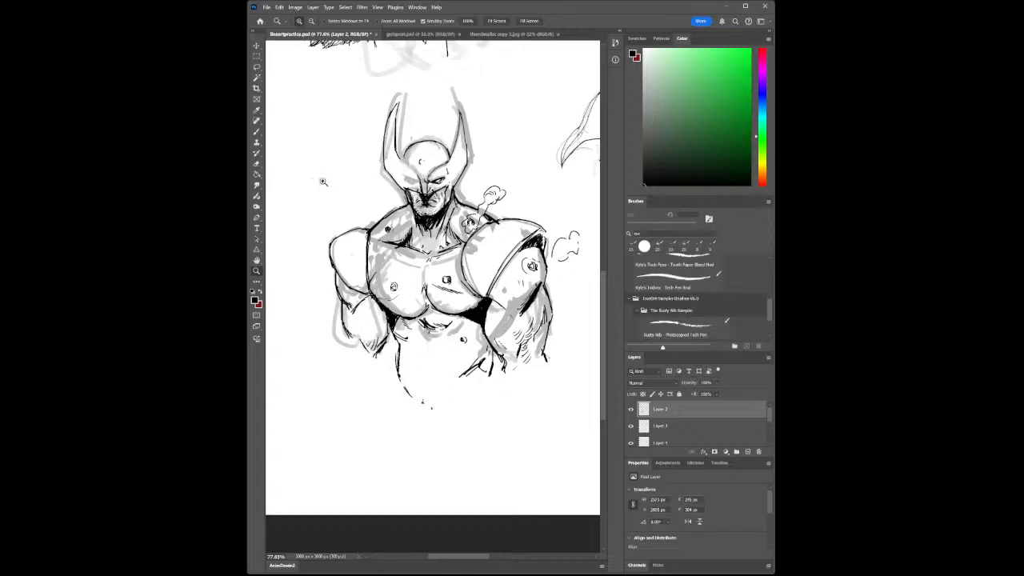
key(b)
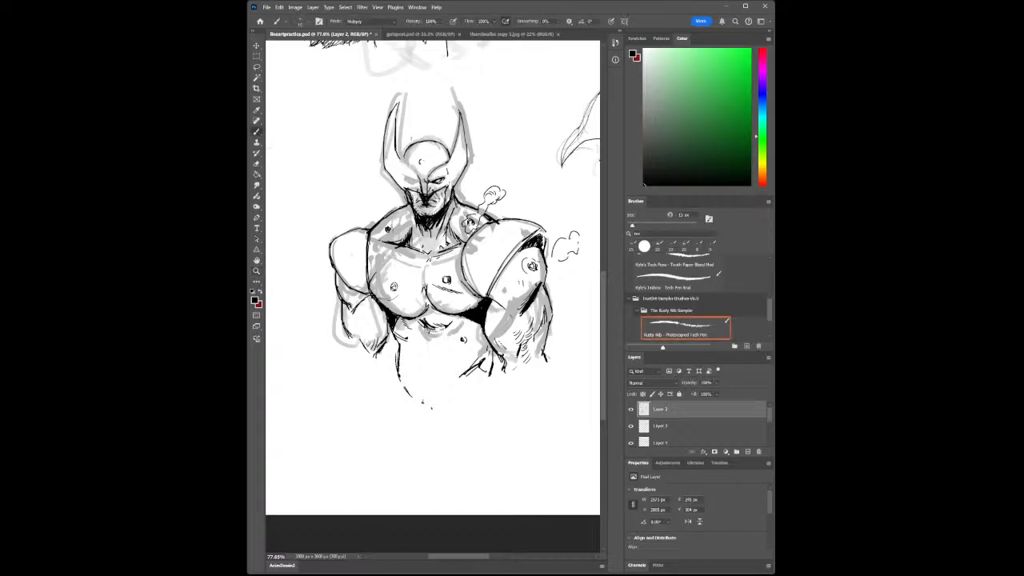
drag(496, 358, 505, 377)
- Darken the shadow along the bridge of the nose on the masked face
click(256, 270)
drag(404, 186, 438, 189)
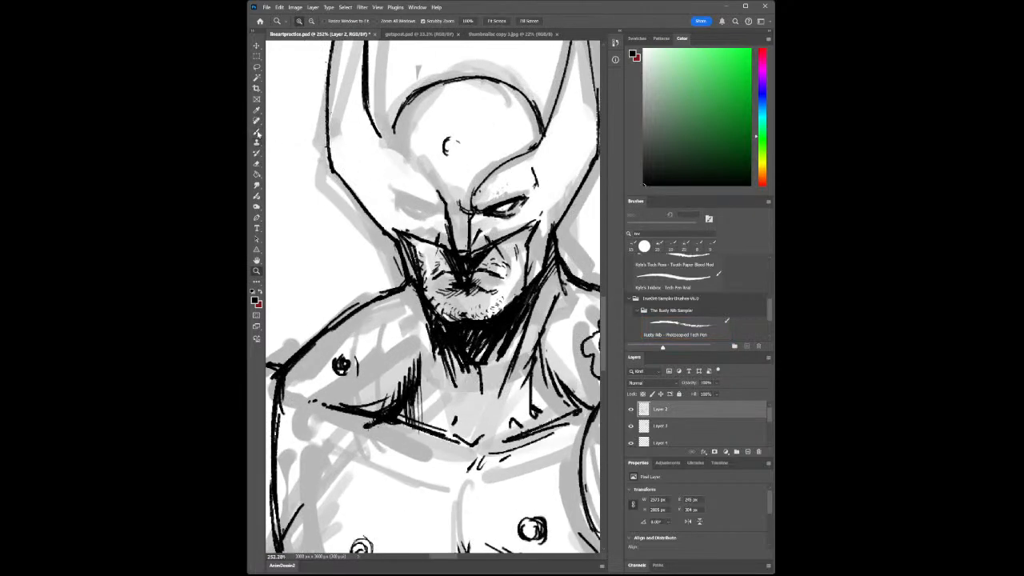
click(257, 132)
mouse_move(444, 208)
mouse_down()
mouse_move(459, 217)
mouse_move(457, 249)
mouse_up()
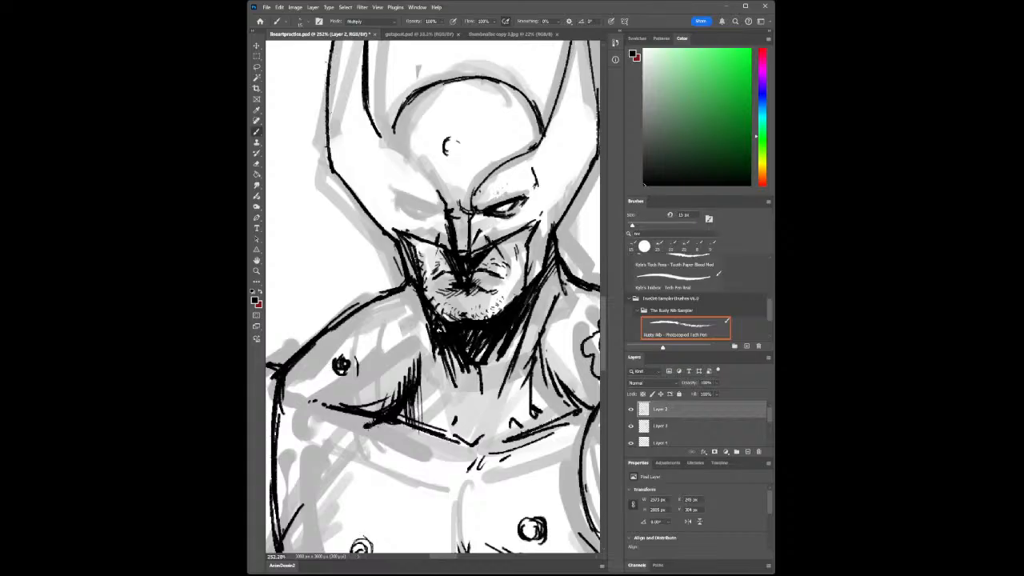
- Fill the neck shadow below the chin with dense black strokes ending in a ragged lower edge
click(257, 271)
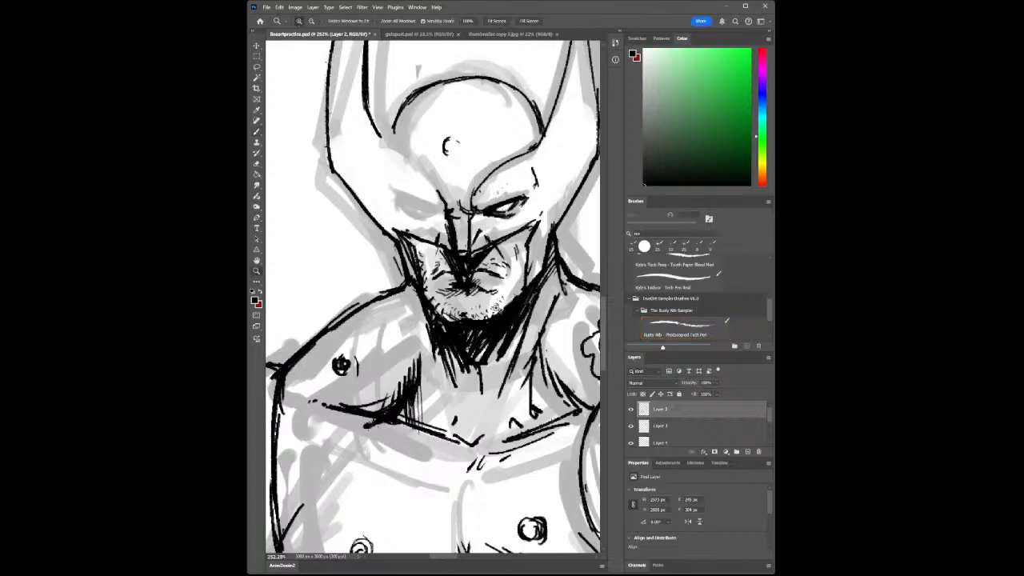
drag(496, 309, 432, 310)
drag(530, 286, 576, 285)
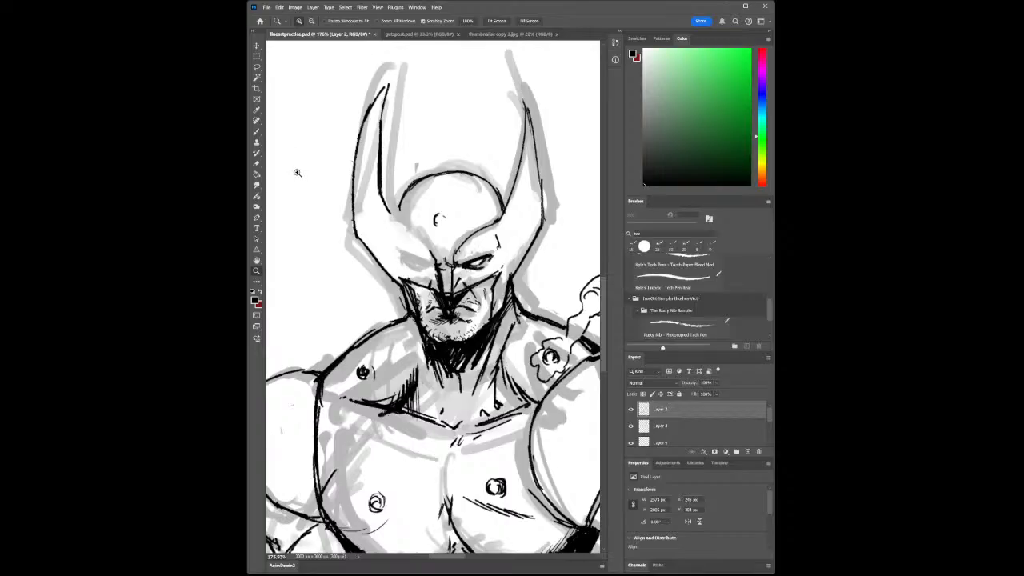
click(257, 132)
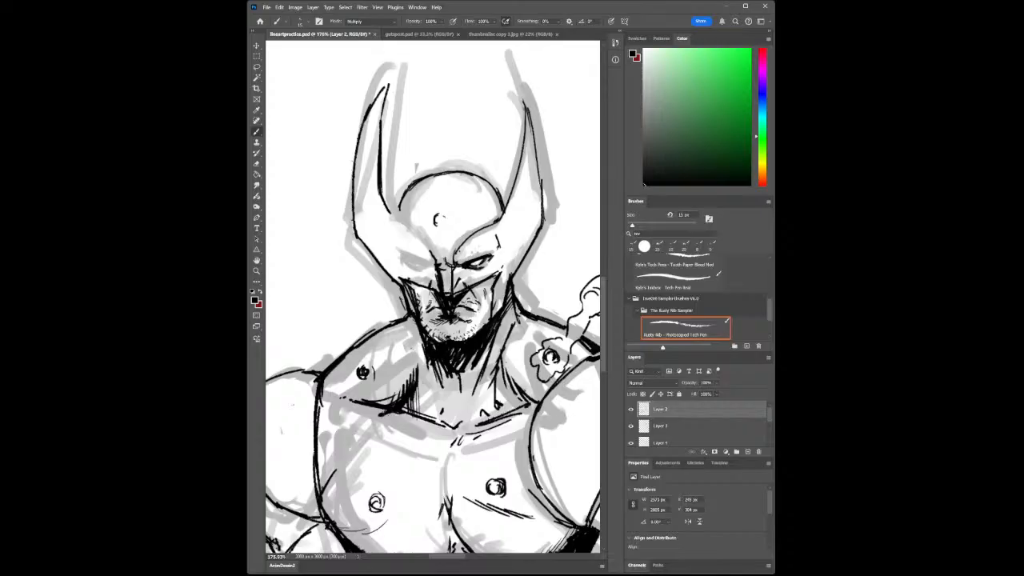
drag(411, 315, 438, 385)
mouse_move(440, 366)
mouse_down()
mouse_move(442, 383)
mouse_move(463, 391)
mouse_move(442, 388)
mouse_move(481, 391)
mouse_move(460, 396)
mouse_up()
drag(464, 387, 468, 396)
drag(470, 383, 469, 399)
drag(469, 357, 471, 392)
mouse_move(482, 341)
mouse_down()
mouse_move(483, 389)
mouse_move(486, 361)
mouse_up()
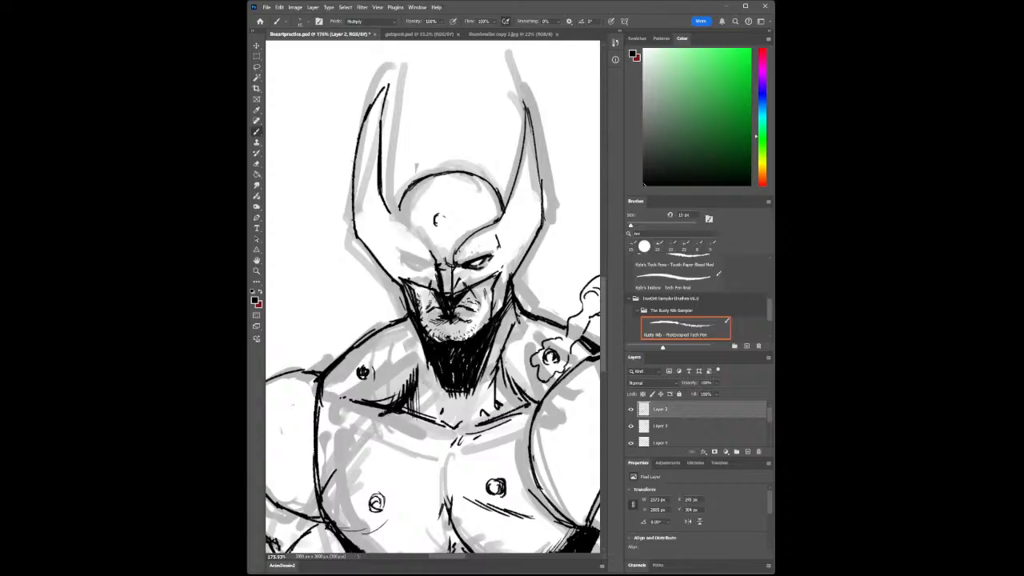
- Extend the line at the left horn's base and add fine ink strokes along the jaw and under the chin
mouse_move(388, 209)
mouse_down()
mouse_move(406, 226)
mouse_move(396, 221)
mouse_up()
mouse_move(498, 287)
mouse_down()
mouse_move(494, 318)
mouse_move(504, 304)
mouse_up()
drag(511, 293, 503, 309)
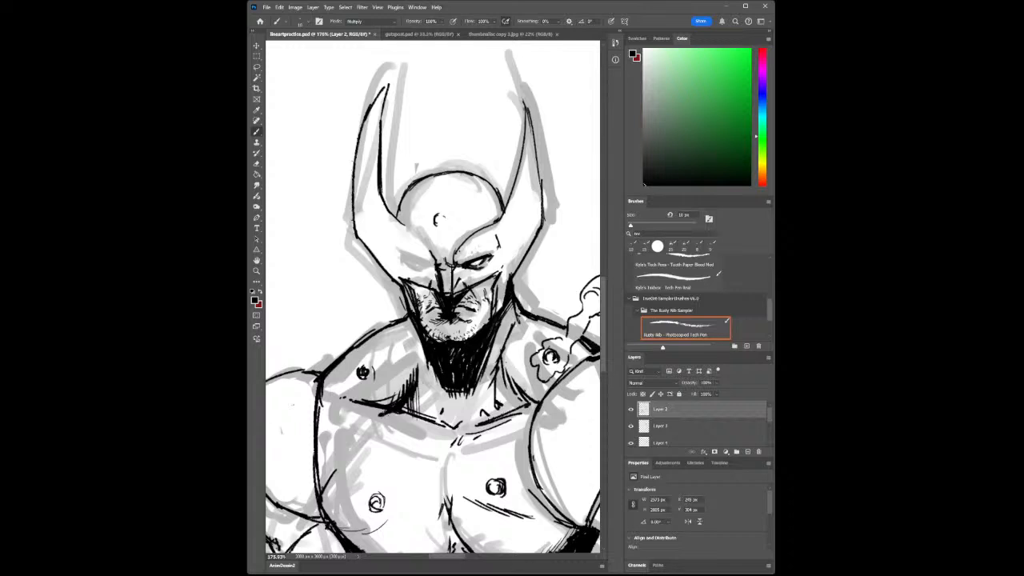
drag(431, 338, 442, 341)
drag(443, 340, 463, 343)
- Hatch a small dark shadow on the mask's temple beside the right-hand eye
click(257, 271)
drag(498, 323, 519, 340)
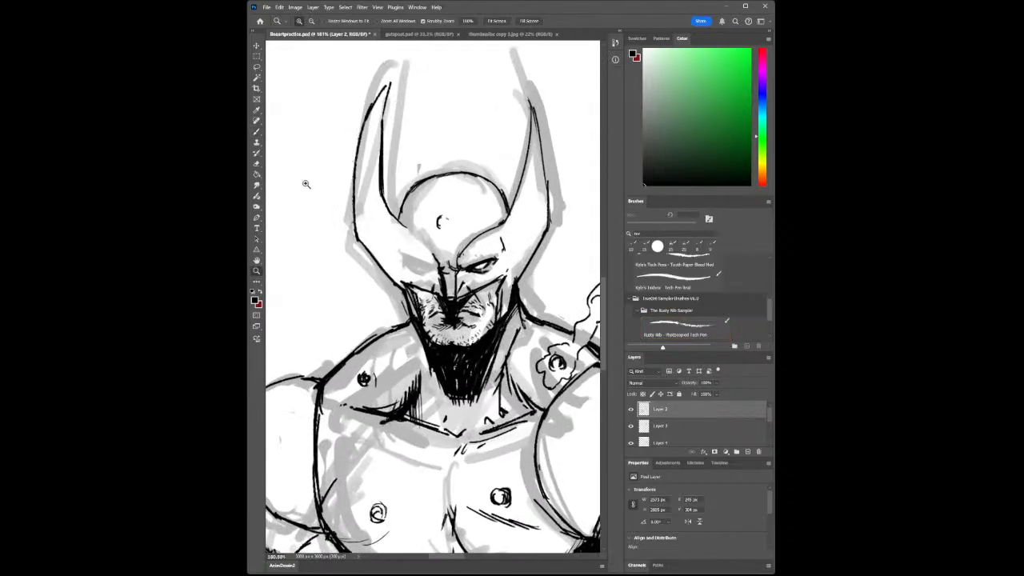
click(258, 133)
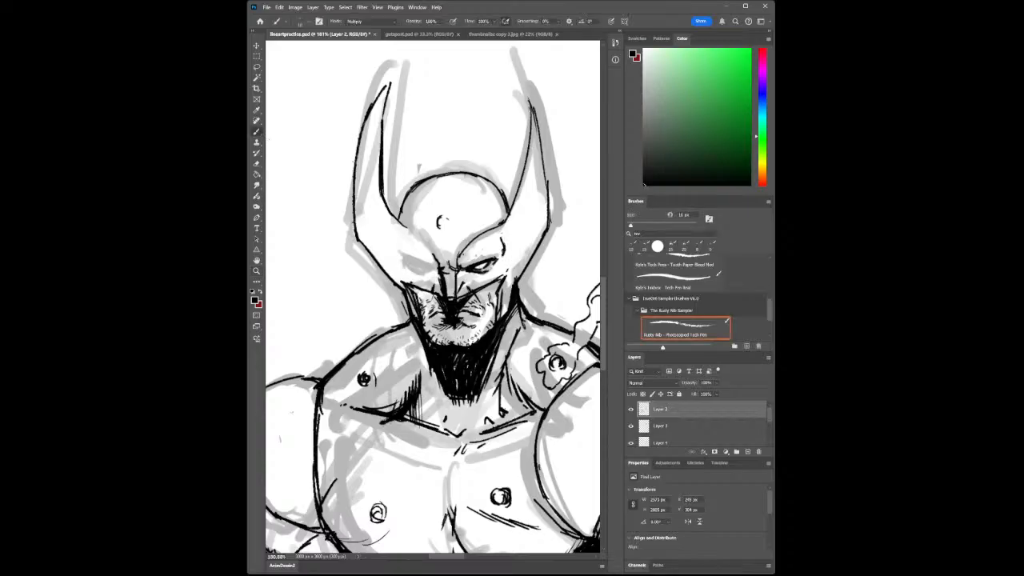
drag(506, 230, 503, 262)
- Ink rib contour lines at the left of the waist and detail strokes around the abdominal bullet hole
click(257, 272)
drag(472, 371, 417, 370)
drag(460, 406, 472, 408)
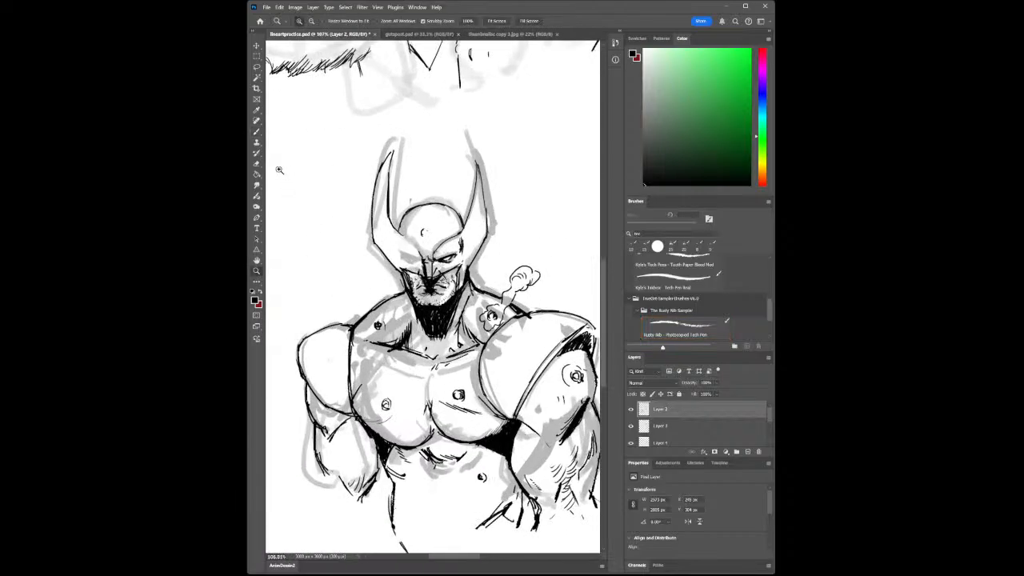
click(257, 133)
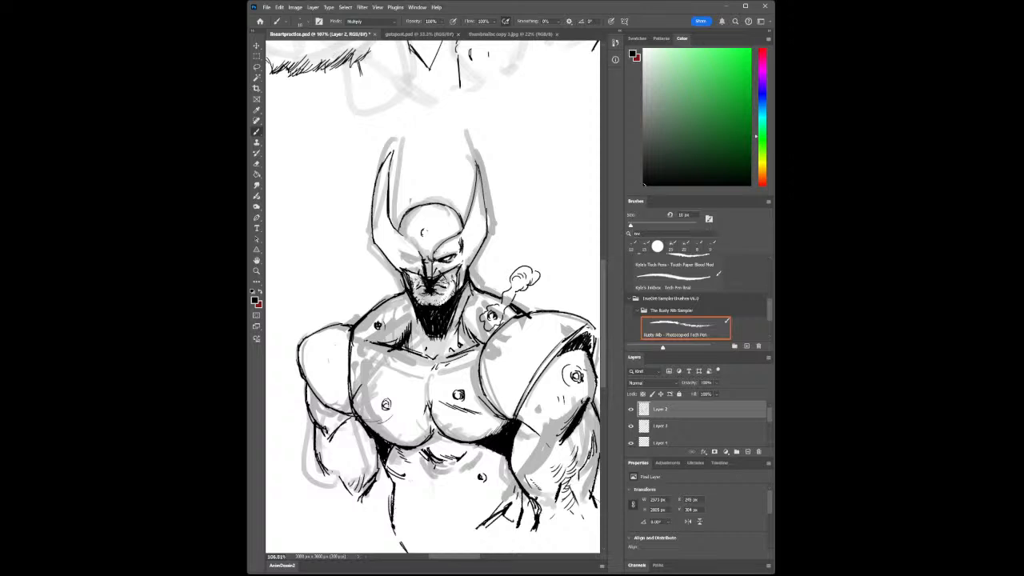
drag(395, 485, 414, 496)
drag(480, 482, 512, 483)
- Ink the left-hand eye and brow, complete the bullet hole on the forehead, and add a short line down the skull cap
click(256, 271)
drag(526, 314, 515, 342)
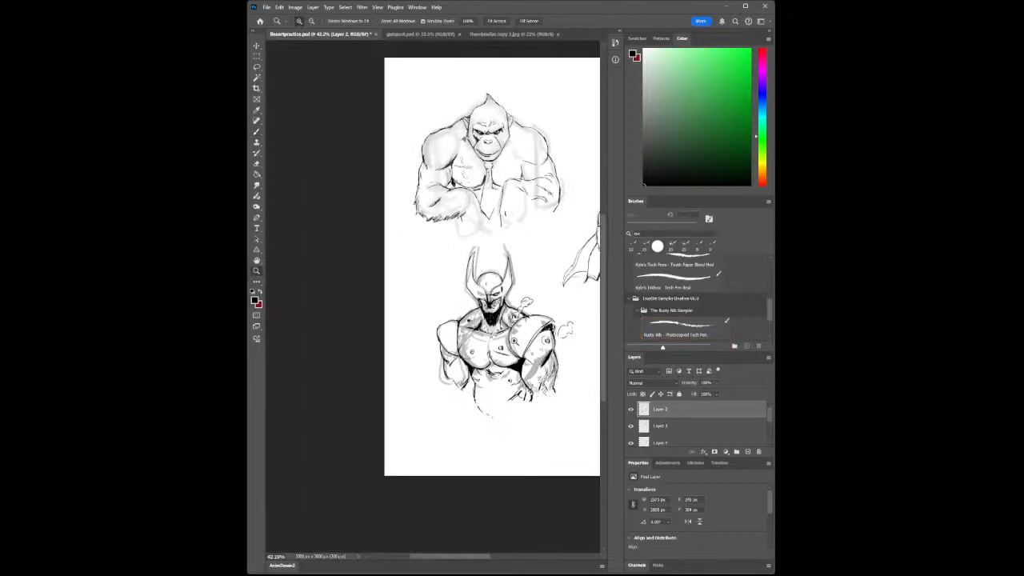
drag(562, 389, 580, 392)
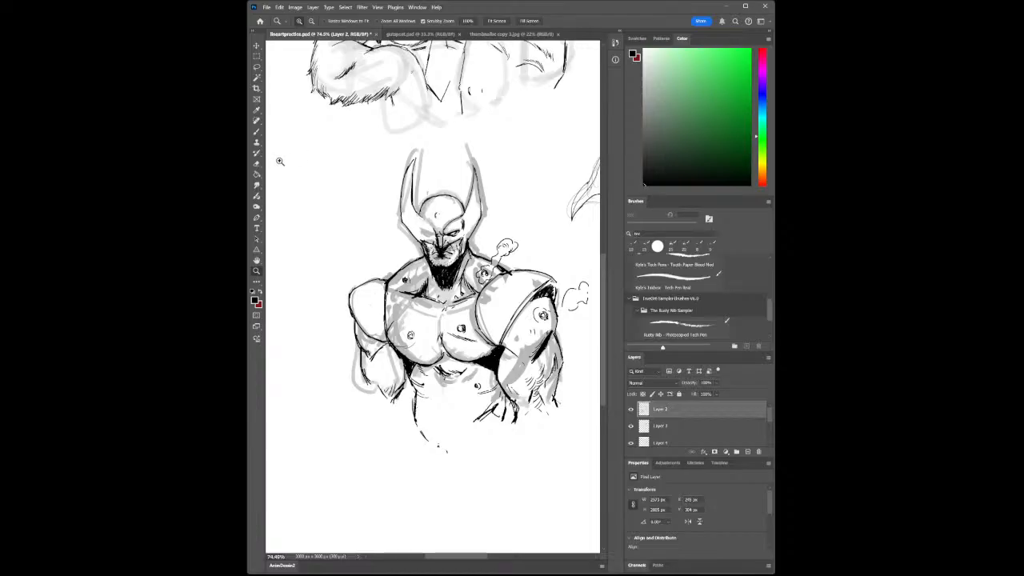
click(256, 132)
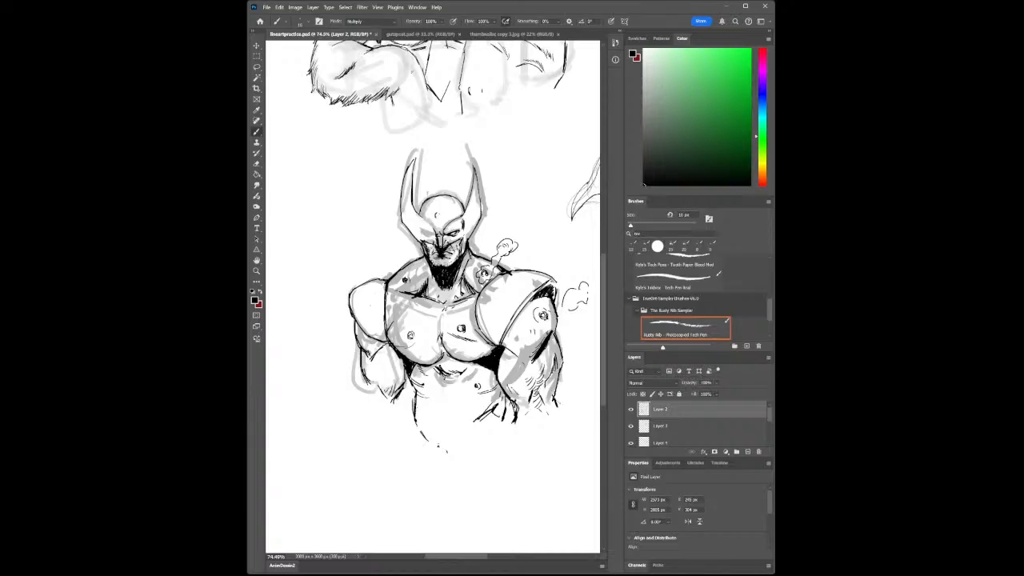
click(257, 270)
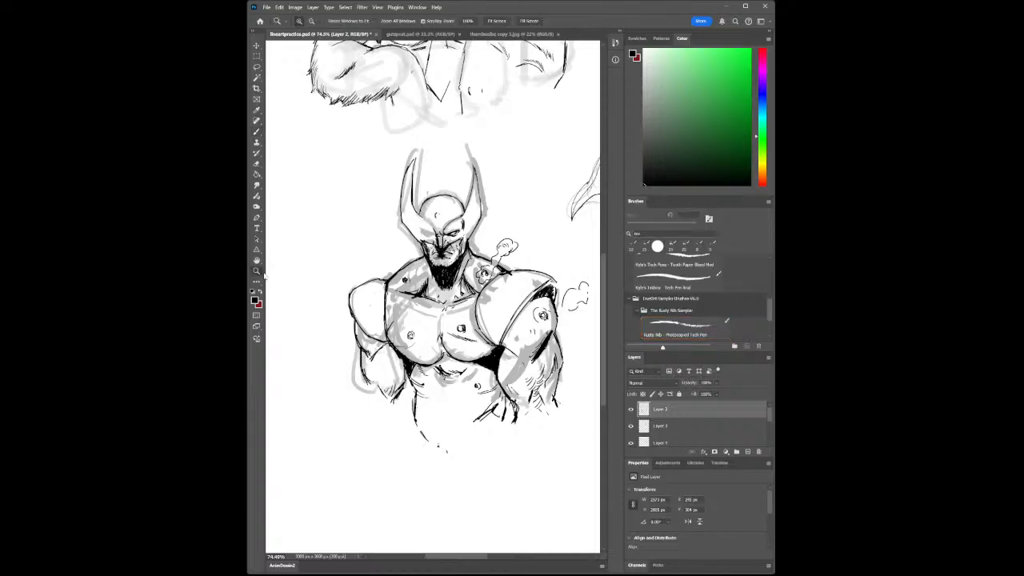
drag(436, 212, 428, 237)
drag(484, 285, 490, 296)
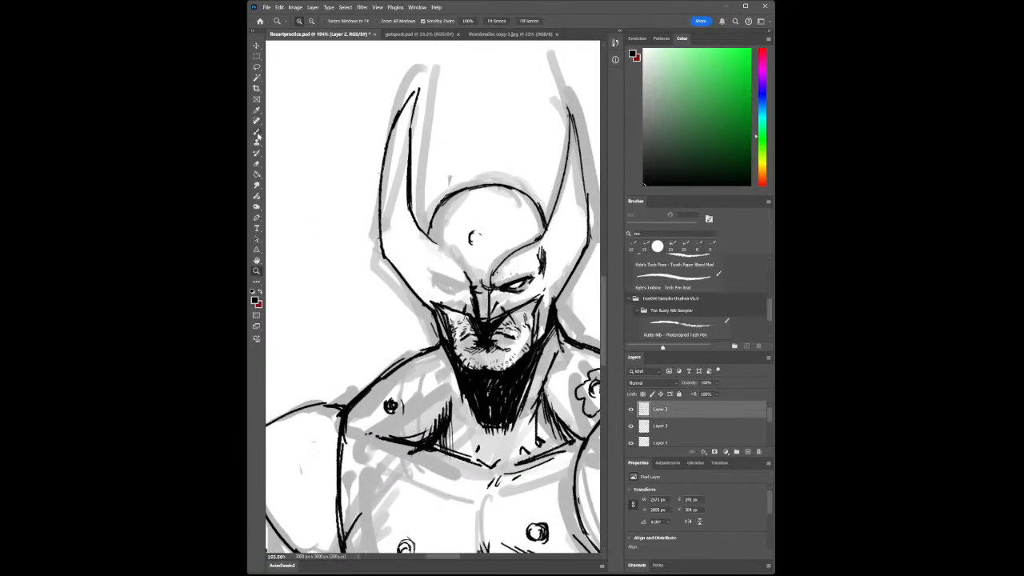
click(256, 132)
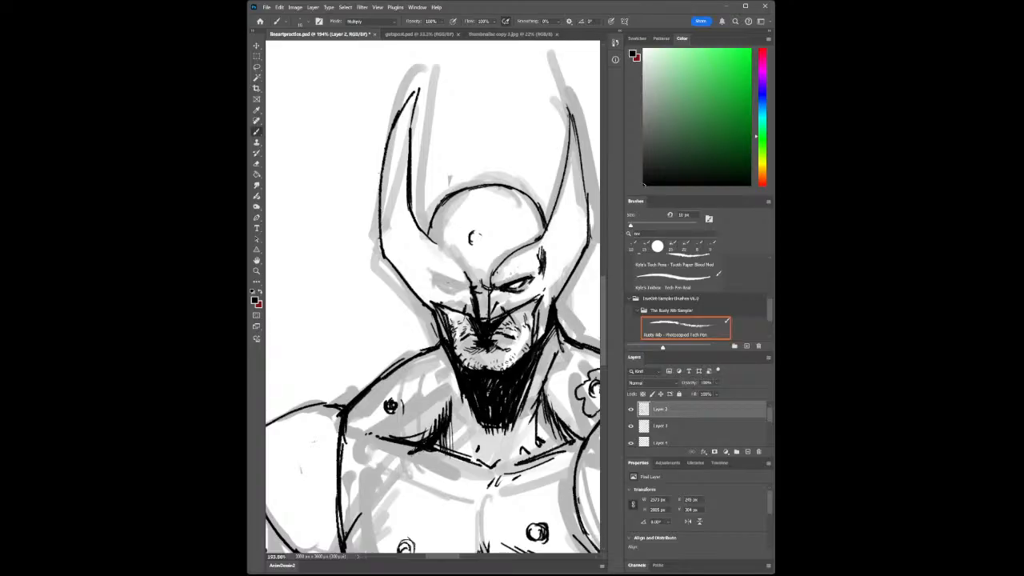
drag(438, 277, 462, 288)
drag(445, 284, 463, 292)
drag(429, 270, 435, 276)
mouse_move(481, 186)
mouse_down()
mouse_move(480, 247)
mouse_move(483, 232)
mouse_up()
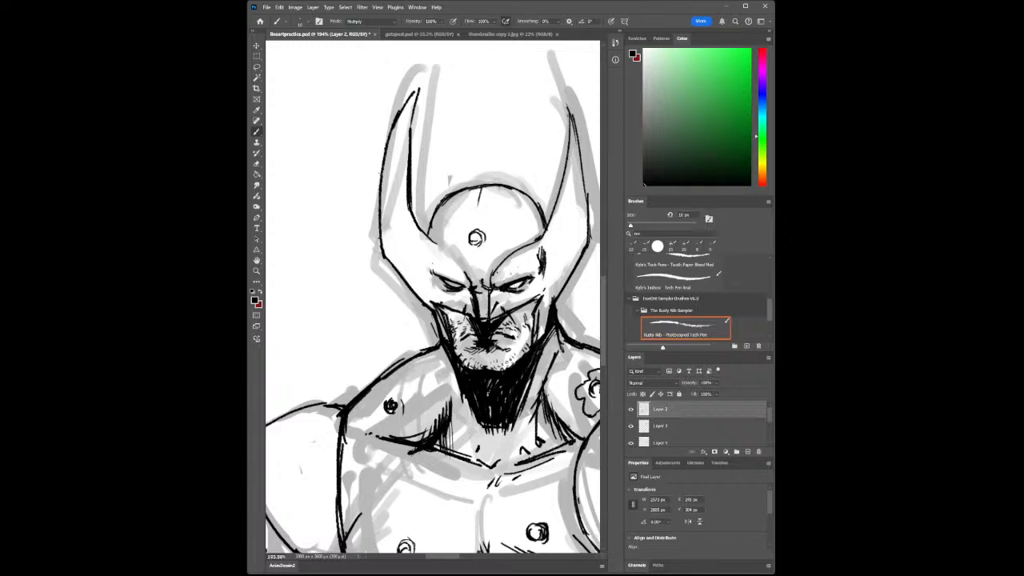
- Erase the inked left-hand eye and brow from the mask
key(z)
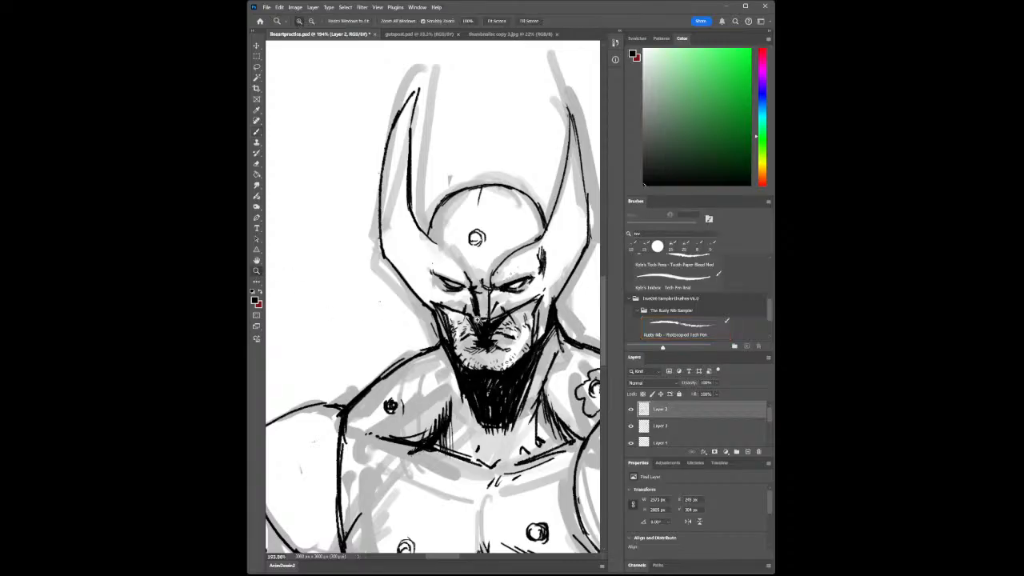
drag(521, 337, 513, 365)
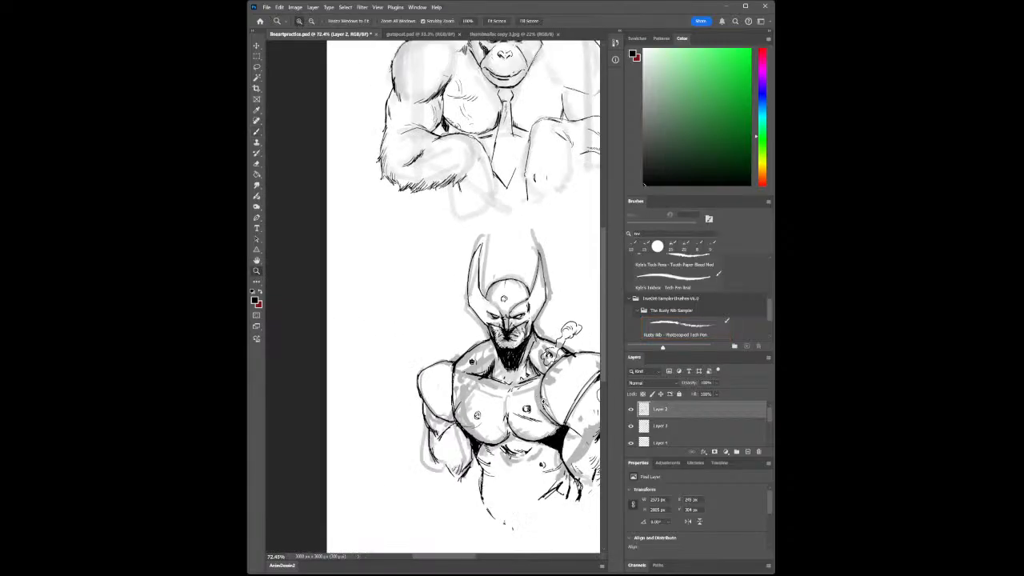
mouse_move(544, 403)
mouse_down()
mouse_move(538, 411)
mouse_move(573, 409)
mouse_up()
drag(528, 351, 552, 347)
drag(470, 360, 467, 436)
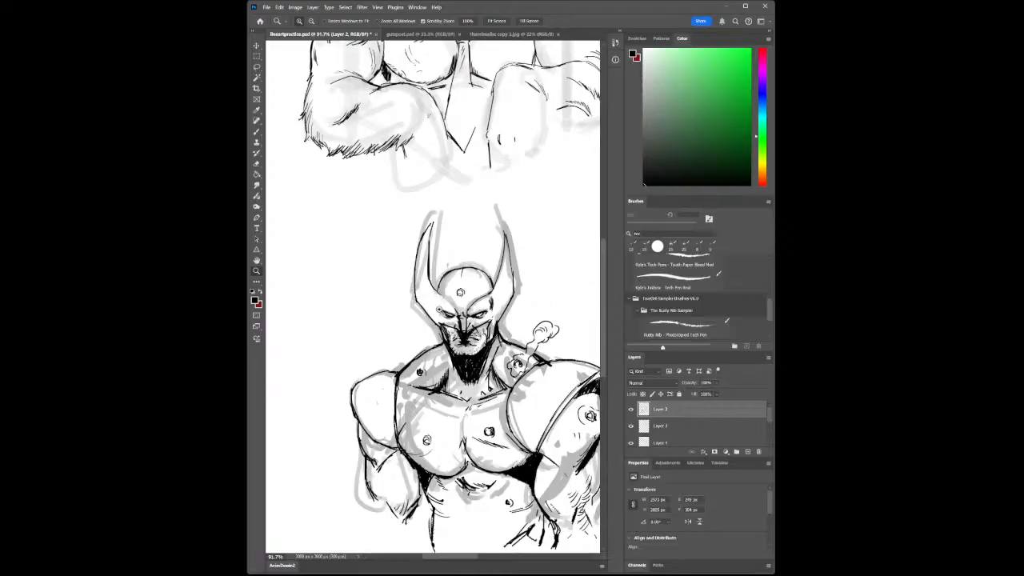
mouse_move(441, 311)
mouse_down()
mouse_move(473, 317)
mouse_move(401, 319)
mouse_move(442, 293)
mouse_up()
click(441, 290)
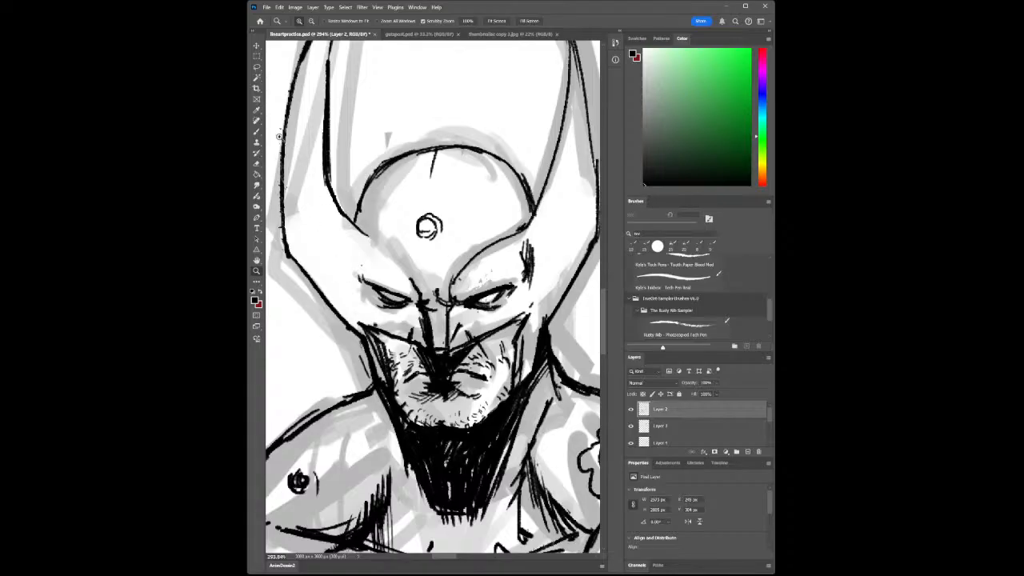
click(257, 163)
mouse_move(368, 305)
mouse_down()
mouse_move(372, 292)
mouse_move(408, 295)
mouse_up()
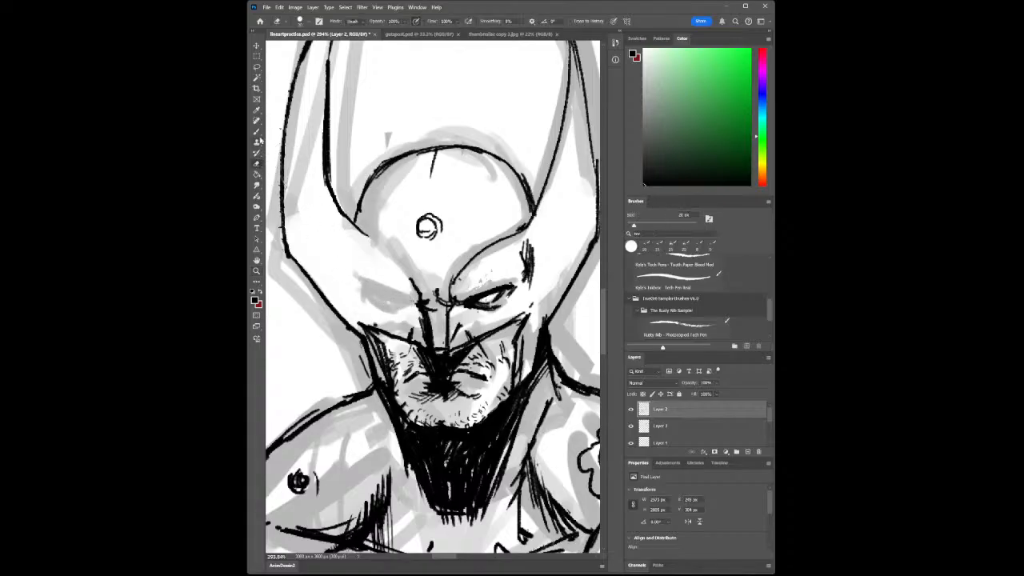
click(257, 132)
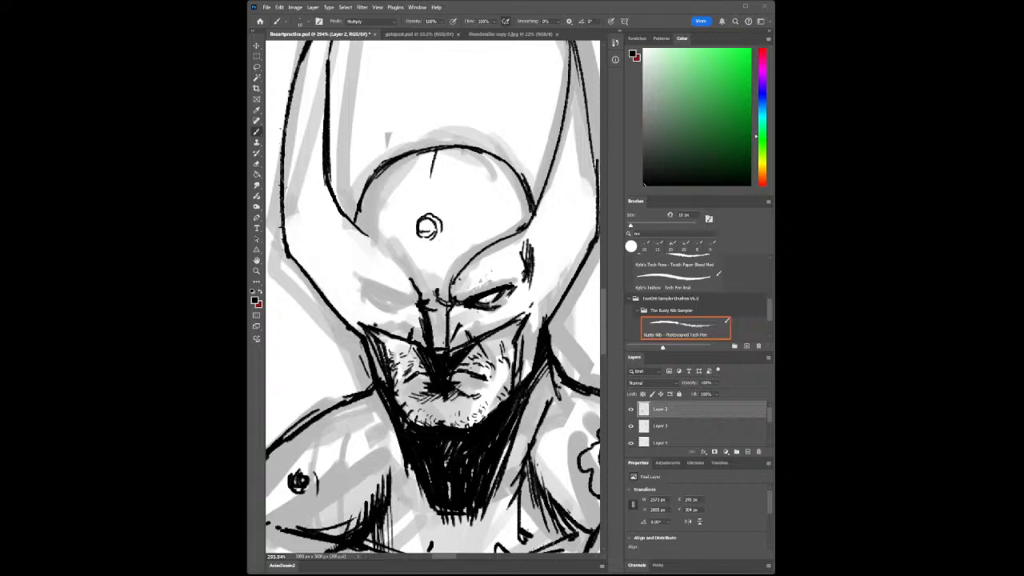
click(257, 271)
drag(455, 380, 400, 392)
mouse_move(498, 486)
mouse_down()
mouse_move(520, 489)
mouse_move(513, 495)
mouse_up()
drag(469, 406, 482, 421)
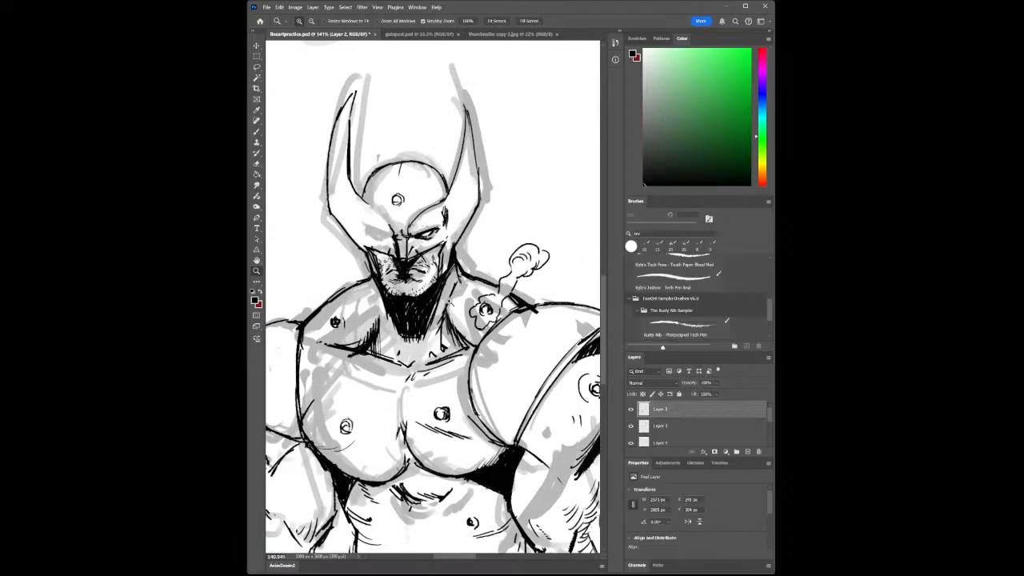
drag(458, 314, 422, 320)
drag(485, 431, 469, 413)
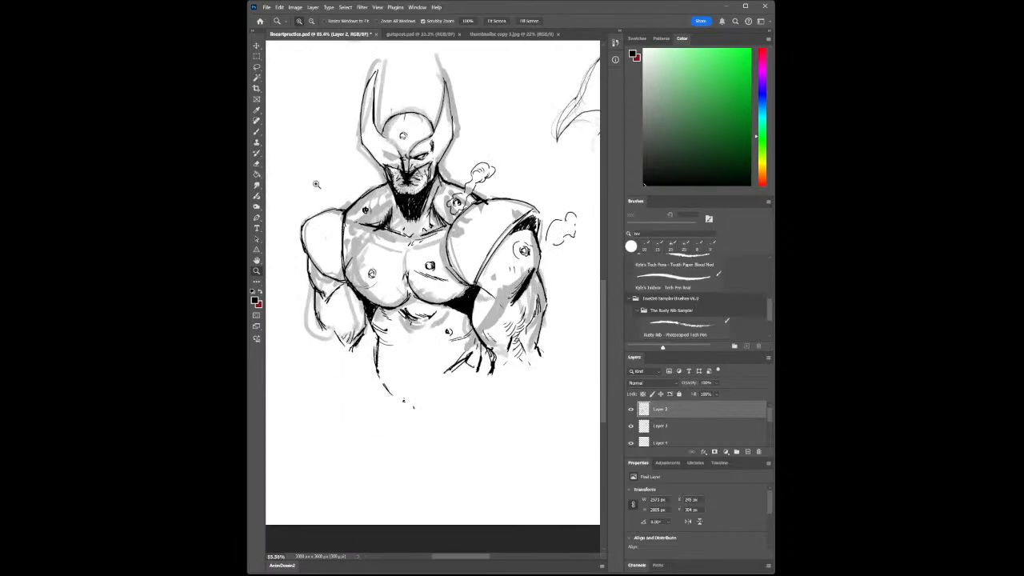
click(257, 132)
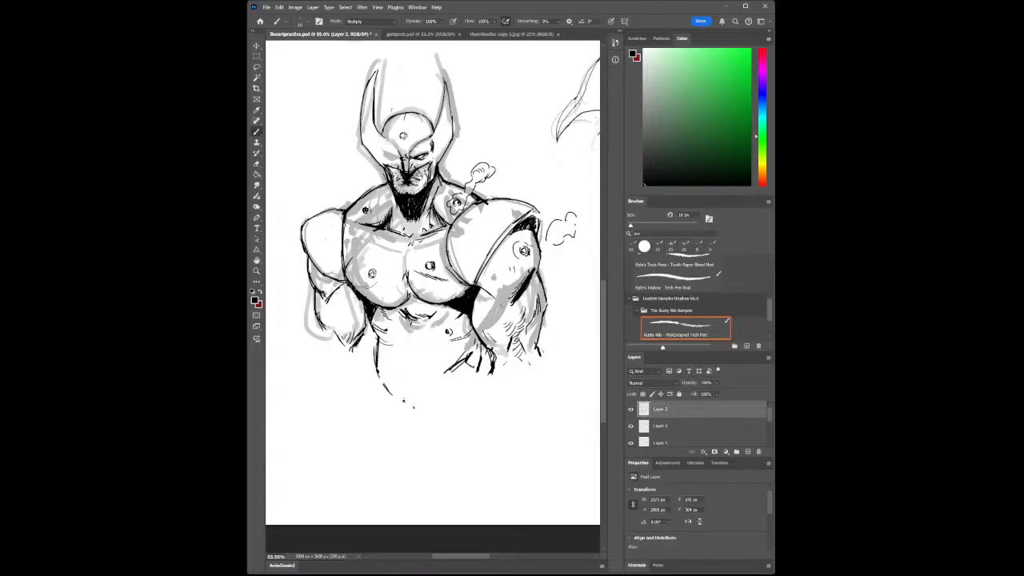
- Enlarge the brush, hatch the inner and outer edges of the right-hand forearm, and erase stray ink near its wrist
key(bracketright)
key(bracketright)
key(bracketright)
mouse_move(499, 346)
mouse_down()
mouse_move(508, 351)
mouse_move(492, 370)
mouse_up()
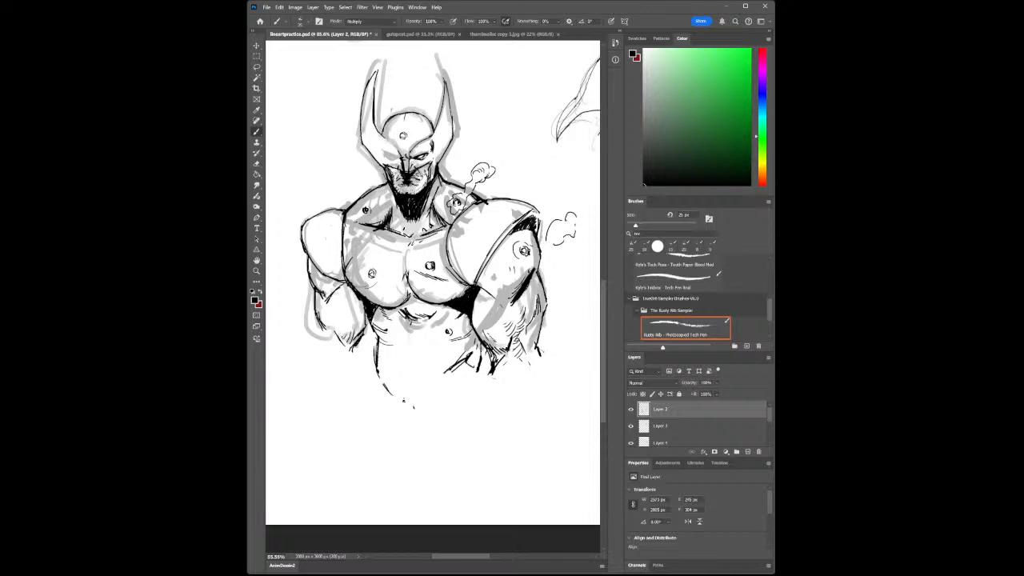
mouse_move(508, 352)
mouse_down()
mouse_move(493, 369)
mouse_move(514, 396)
mouse_move(514, 371)
mouse_move(537, 369)
mouse_up()
drag(546, 303, 538, 351)
key(e)
drag(498, 371, 537, 367)
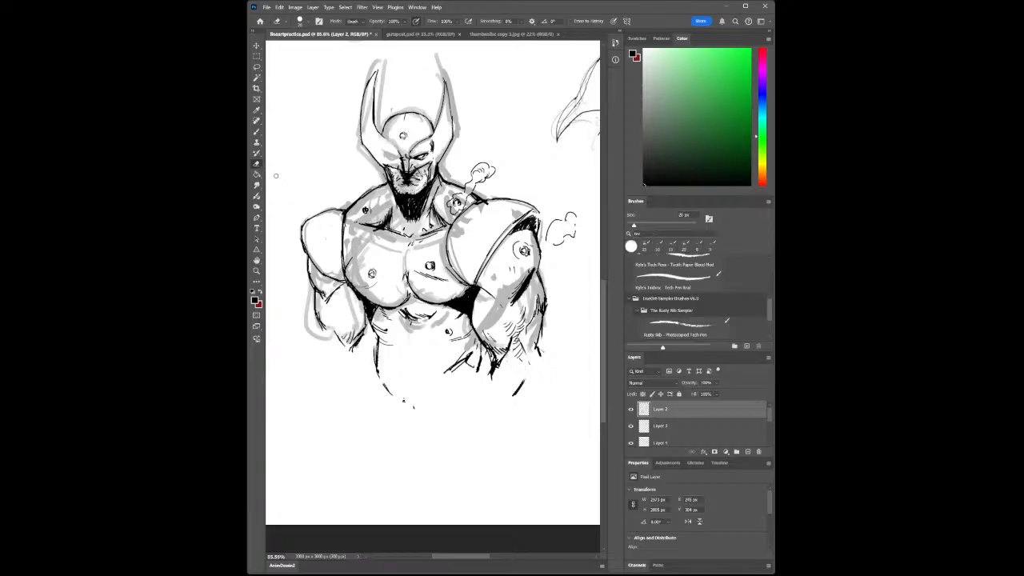
- Hatch vertical shadow lines down the neck to the collarbones and deepen the crease between the pectorals
key(b)
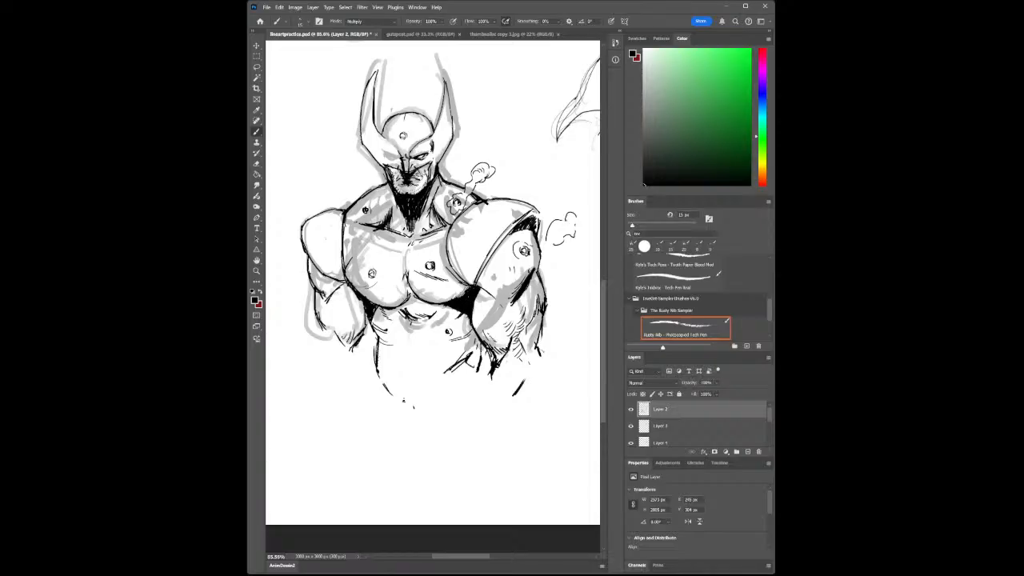
mouse_move(415, 218)
mouse_down()
mouse_move(424, 238)
mouse_move(400, 234)
mouse_up()
drag(402, 219, 406, 236)
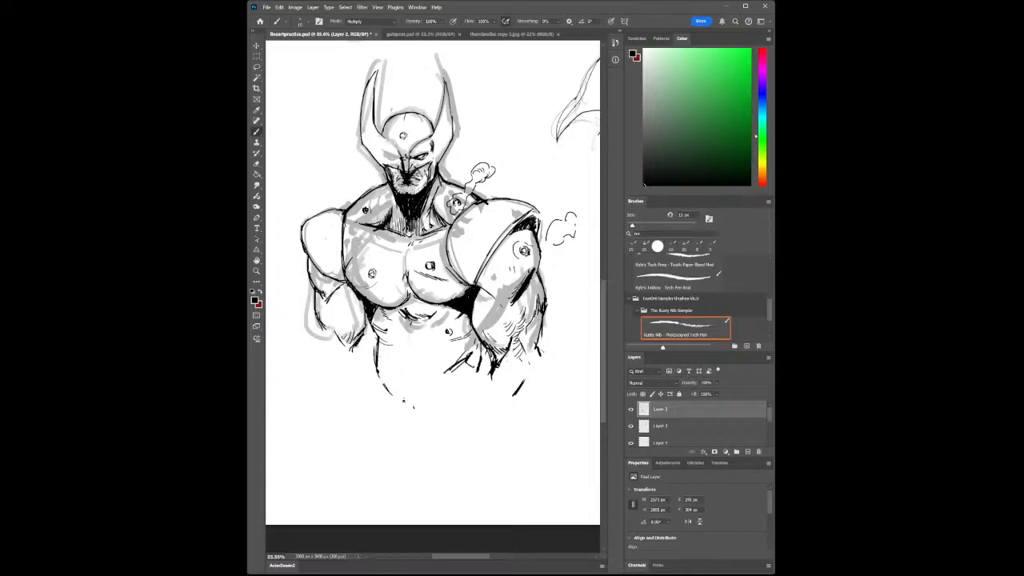
drag(408, 285, 410, 302)
drag(412, 282, 411, 305)
drag(406, 225, 410, 243)
drag(413, 218, 415, 242)
drag(417, 218, 416, 236)
drag(416, 219, 419, 235)
drag(392, 192, 389, 205)
mouse_move(438, 177)
mouse_down()
mouse_move(438, 195)
mouse_move(387, 201)
mouse_up()
- Ink the left-hand forearm's inner edge and the waist contours with hip creases on both sides
drag(322, 318, 321, 342)
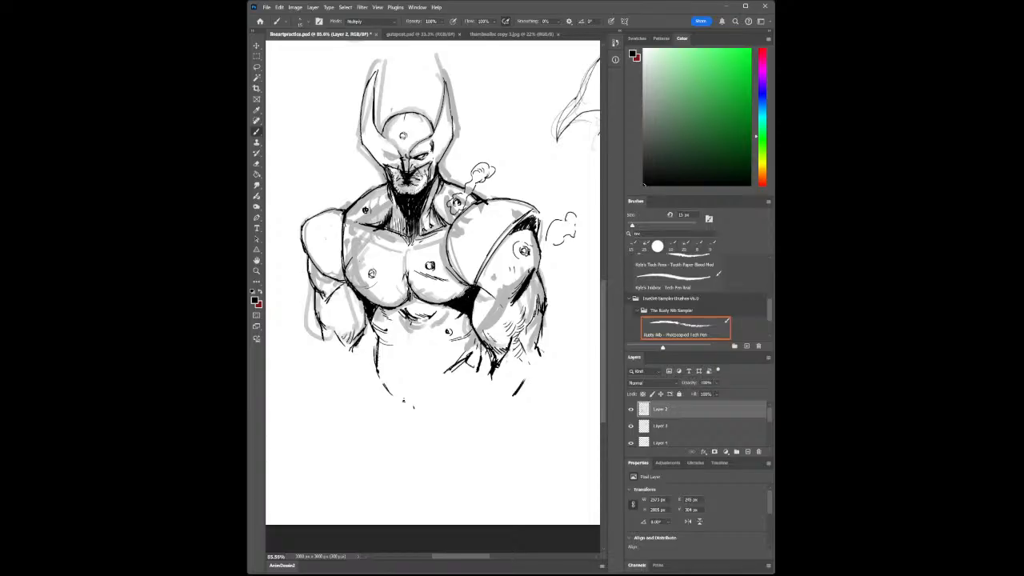
drag(369, 320, 357, 348)
drag(383, 324, 372, 337)
mouse_move(383, 329)
mouse_down()
mouse_move(375, 340)
mouse_move(388, 390)
mouse_up()
drag(457, 364, 473, 360)
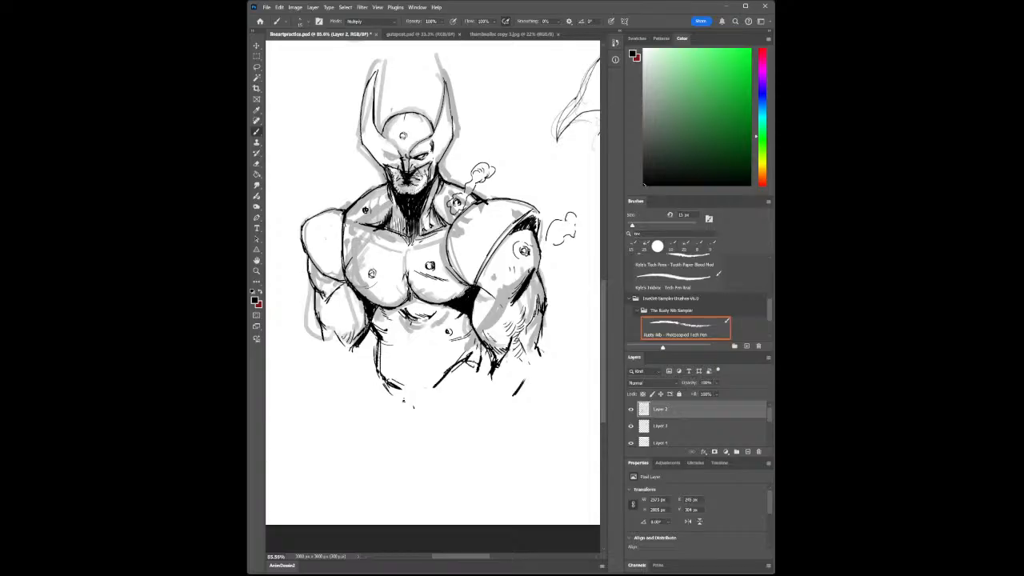
mouse_move(381, 372)
mouse_down()
mouse_move(378, 405)
mouse_move(400, 381)
mouse_up()
- Extend the right-hand forearm's outer edge, close off the fist's lower curve, and darken the left-hand wrist with short strokes
drag(541, 334, 542, 392)
drag(330, 279, 349, 287)
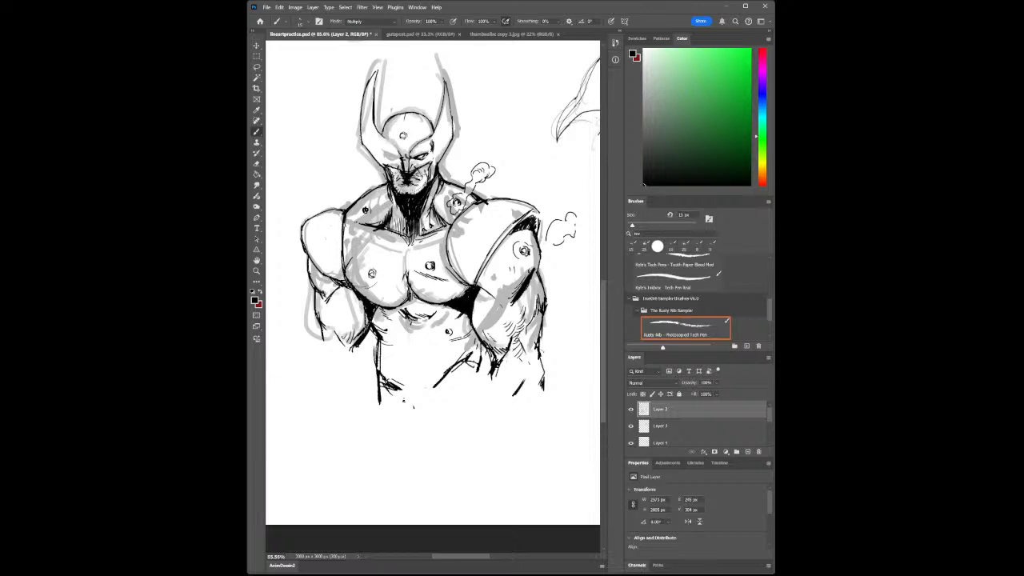
mouse_move(479, 298)
mouse_down()
mouse_move(473, 312)
mouse_move(475, 303)
mouse_move(514, 303)
mouse_up()
drag(494, 390, 532, 395)
drag(366, 340, 362, 358)
drag(369, 328, 355, 360)
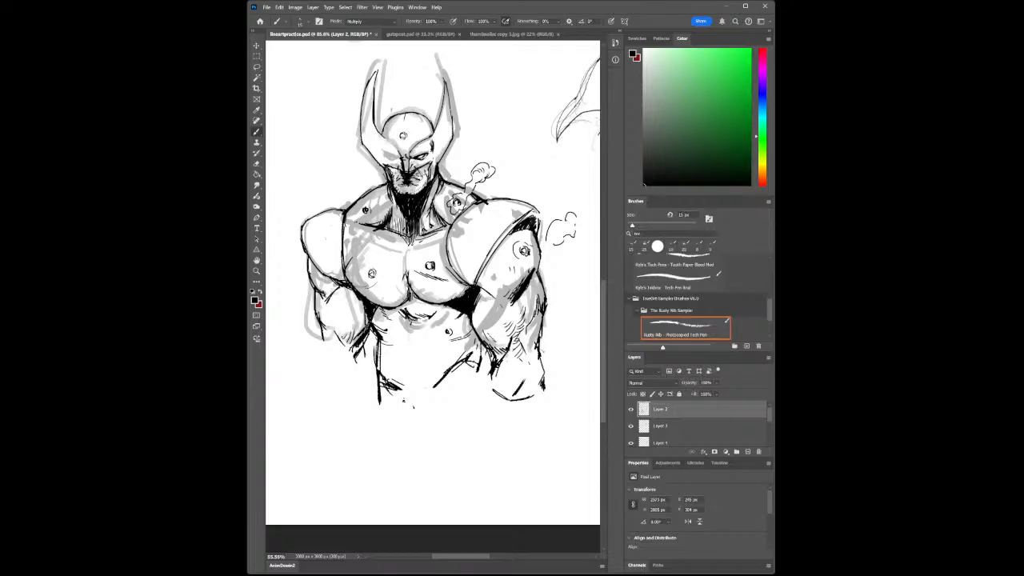
- Erase stray ink around the left-hand wrist and re-ink that forearm's elbow and outer contour
key(e)
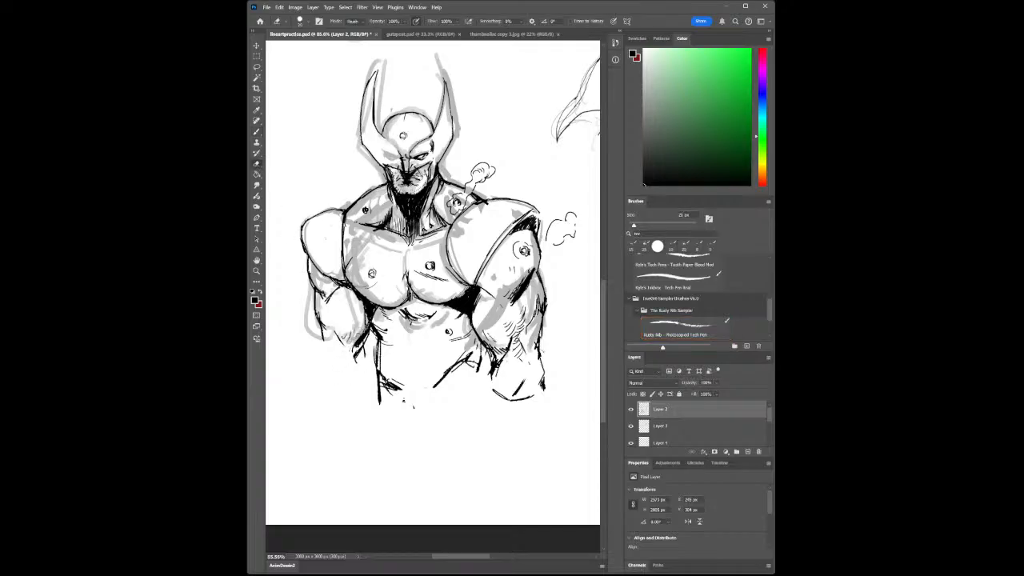
mouse_move(354, 347)
mouse_down()
mouse_move(363, 319)
mouse_move(365, 334)
mouse_move(339, 327)
mouse_up()
click(257, 132)
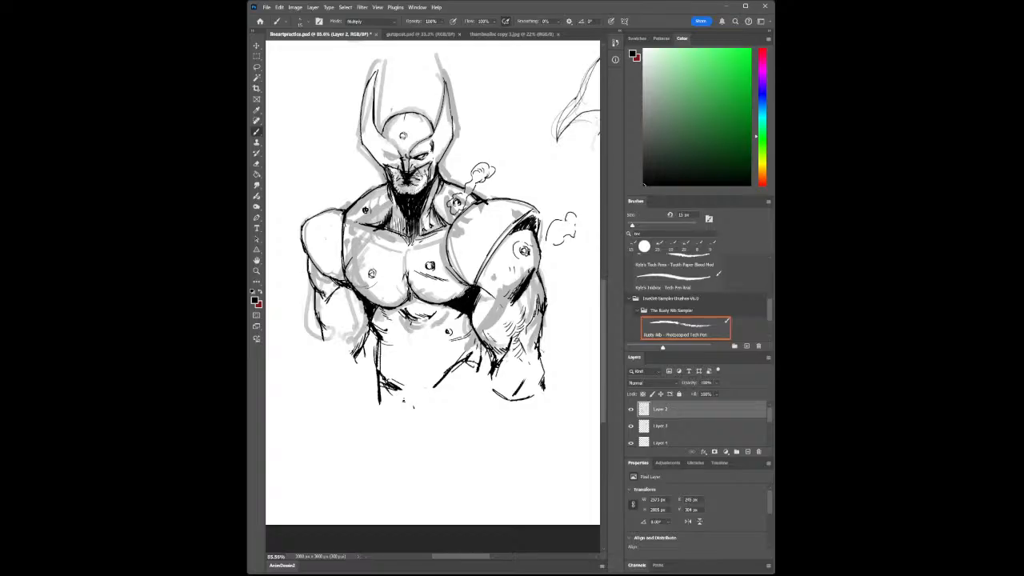
drag(342, 286, 357, 299)
drag(322, 325, 325, 350)
- Add contour lines on the trapezius muscles and ink the mask's left-hand edge from the horn base toward the nose bridge
mouse_move(358, 205)
mouse_down()
mouse_move(354, 220)
mouse_move(375, 213)
mouse_move(376, 225)
mouse_up()
mouse_move(446, 193)
mouse_down()
mouse_move(441, 216)
mouse_move(445, 200)
mouse_up()
click(256, 273)
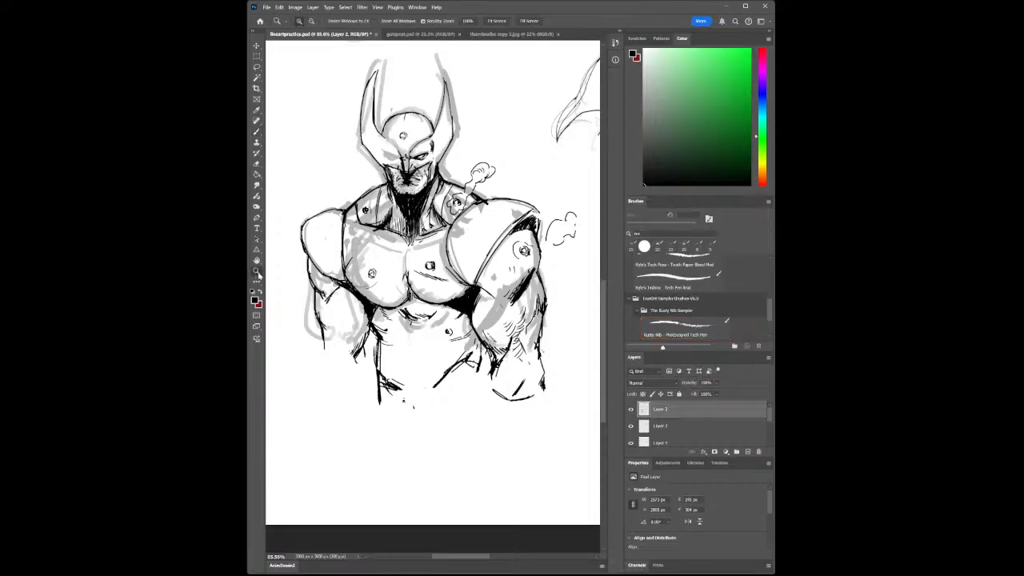
drag(395, 128, 418, 150)
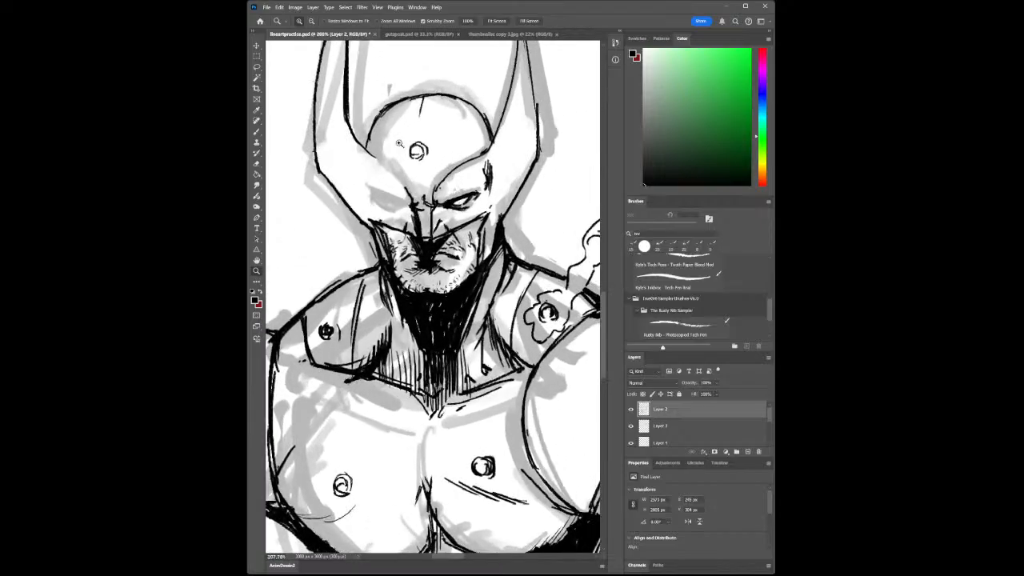
click(257, 132)
drag(364, 145, 411, 206)
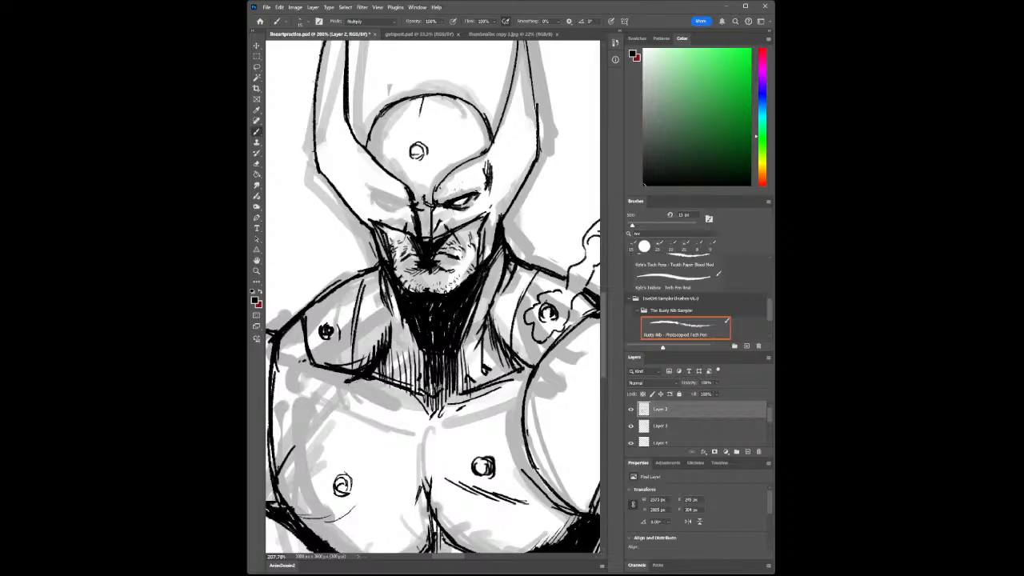
- Ink the centre line down the abdomen and add short contour strokes to the chest and left-hand armpit
click(257, 271)
drag(478, 290, 454, 303)
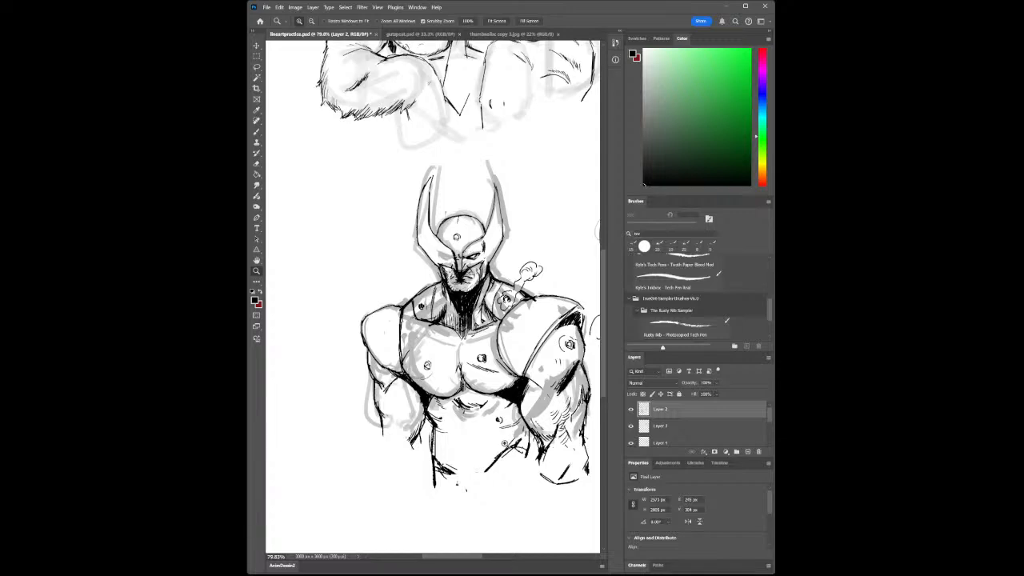
drag(522, 433, 476, 436)
drag(532, 454, 537, 461)
click(523, 457)
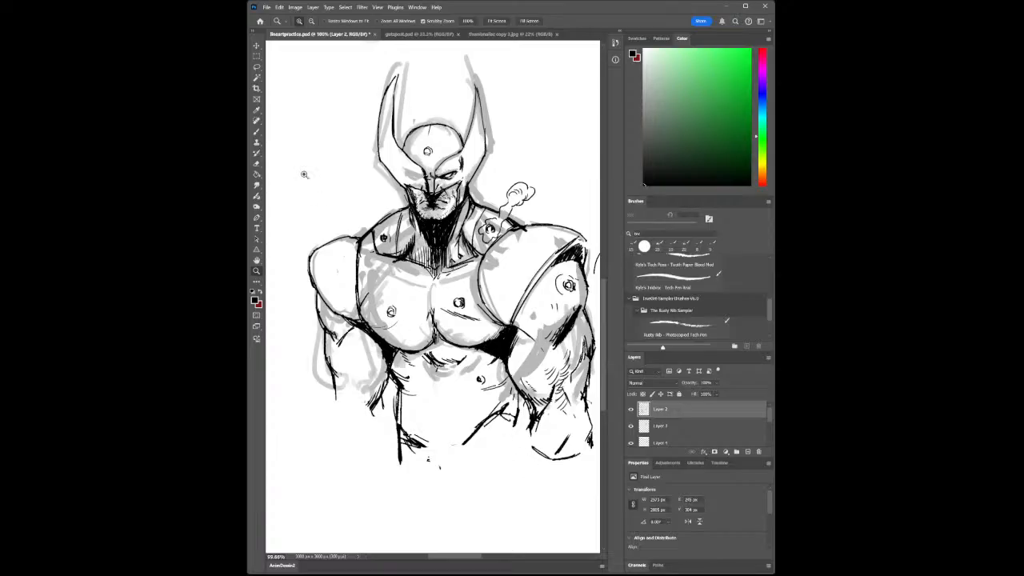
click(257, 133)
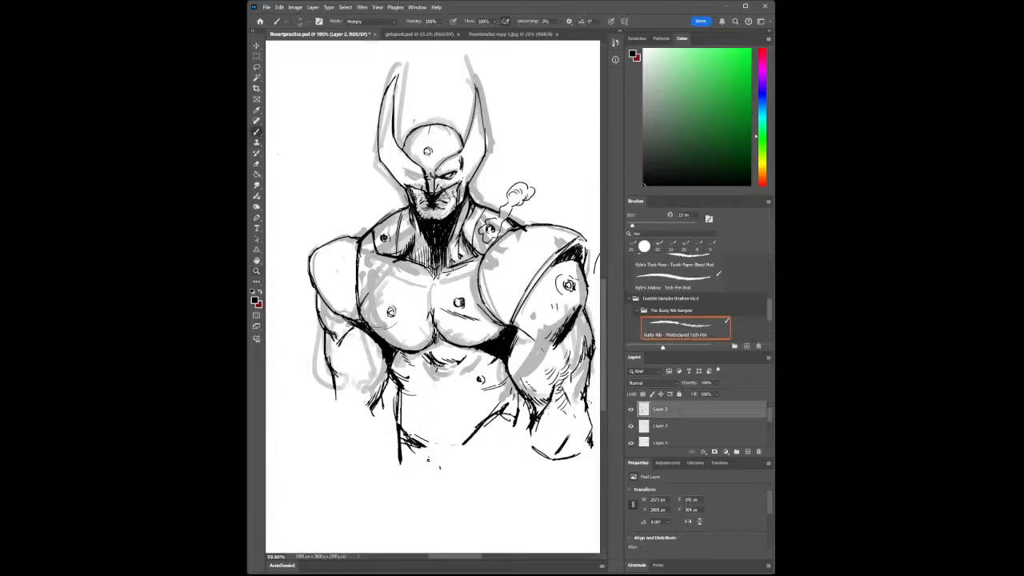
mouse_move(435, 448)
mouse_down()
mouse_move(435, 372)
mouse_move(437, 405)
mouse_up()
mouse_move(377, 257)
mouse_down()
mouse_move(388, 275)
mouse_move(374, 255)
mouse_up()
drag(494, 329, 509, 324)
drag(369, 296, 360, 319)
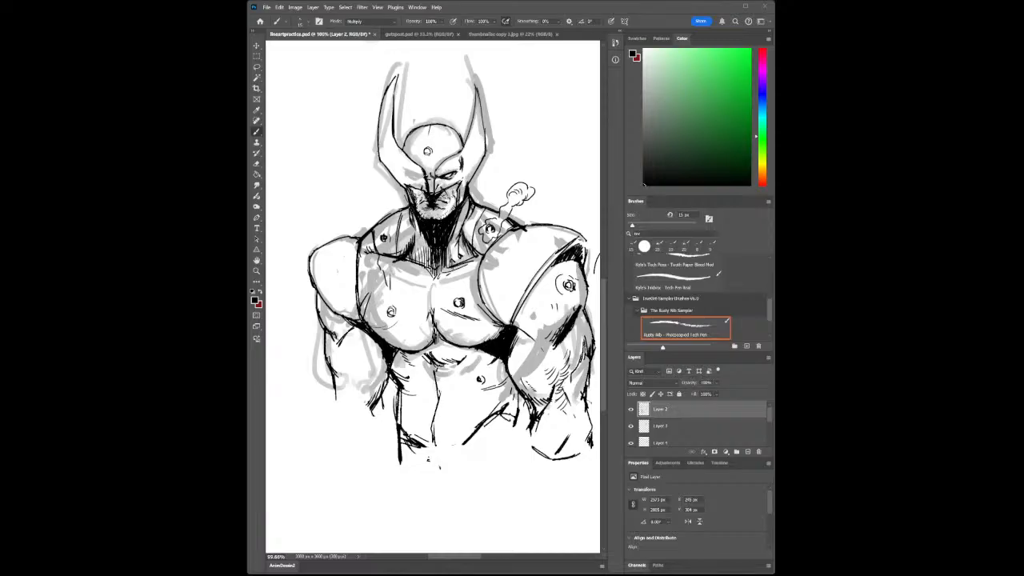
- Strengthen the corner of the right-hand shoulder pad and hatch the right-hand forearm and fist
drag(573, 238, 588, 266)
drag(545, 338, 553, 334)
drag(544, 375, 553, 367)
mouse_move(539, 450)
mouse_down()
mouse_move(582, 446)
mouse_move(532, 424)
mouse_up()
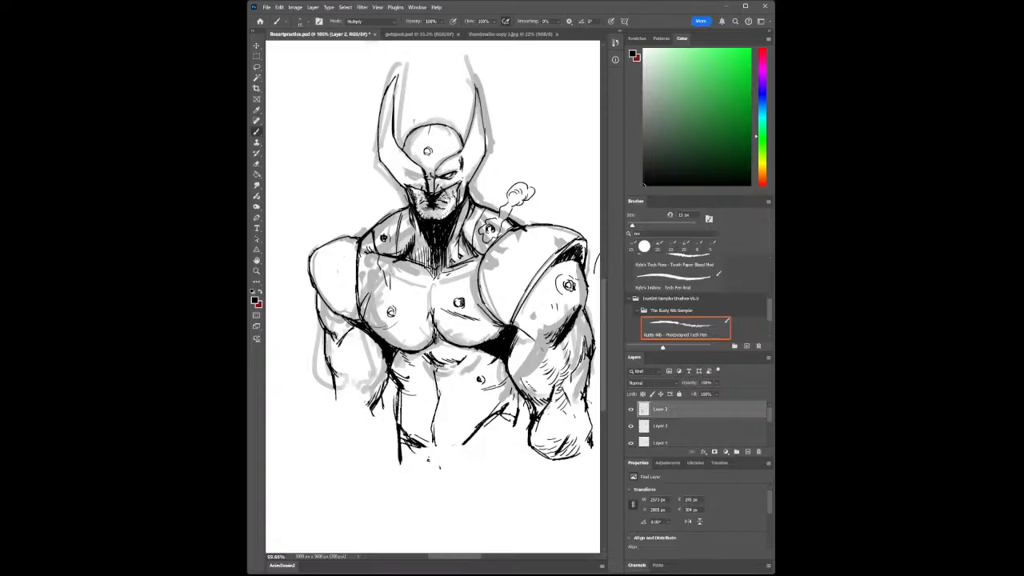
mouse_move(519, 395)
mouse_down()
mouse_move(532, 381)
mouse_move(542, 403)
mouse_move(524, 360)
mouse_up()
- Outline a rectangular belt buckle below the abdomen and add small strokes around the right-hand upper arm's bullet hole
mouse_move(418, 446)
mouse_down()
mouse_move(418, 474)
mouse_move(434, 475)
mouse_move(459, 446)
mouse_move(468, 469)
mouse_move(458, 474)
mouse_move(469, 478)
mouse_up()
drag(465, 442, 496, 437)
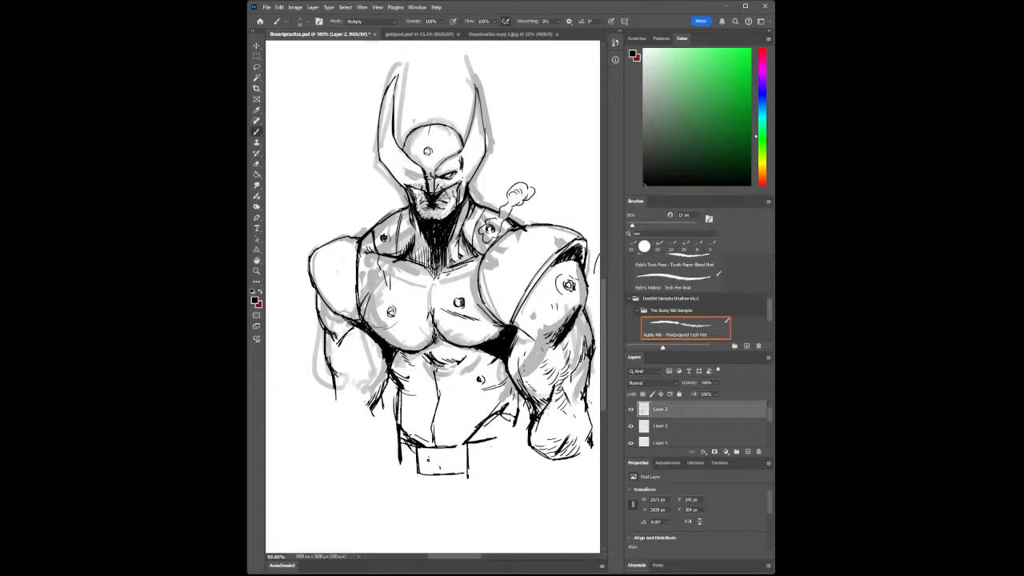
mouse_move(583, 296)
mouse_down()
mouse_move(579, 312)
mouse_move(585, 304)
mouse_up()
drag(530, 303, 525, 326)
drag(568, 258, 568, 274)
drag(528, 304, 514, 324)
- Ink the belt's upper and lower edges on both sides of the rectangular buckle
click(256, 270)
mouse_move(495, 436)
mouse_down()
mouse_move(432, 439)
mouse_move(479, 438)
mouse_up()
click(257, 139)
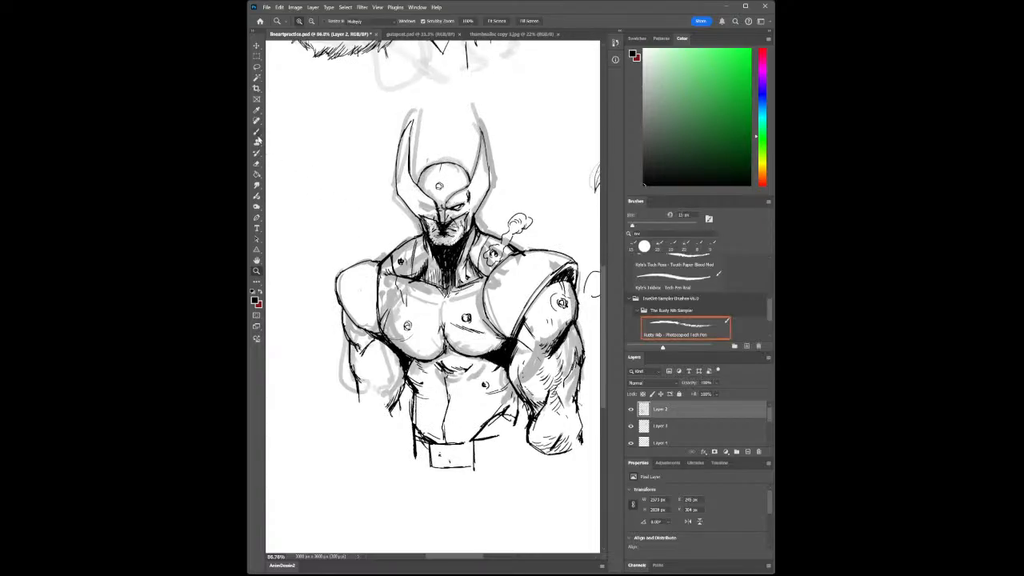
click(257, 132)
mouse_move(498, 436)
mouse_down()
mouse_move(514, 428)
mouse_move(520, 440)
mouse_up()
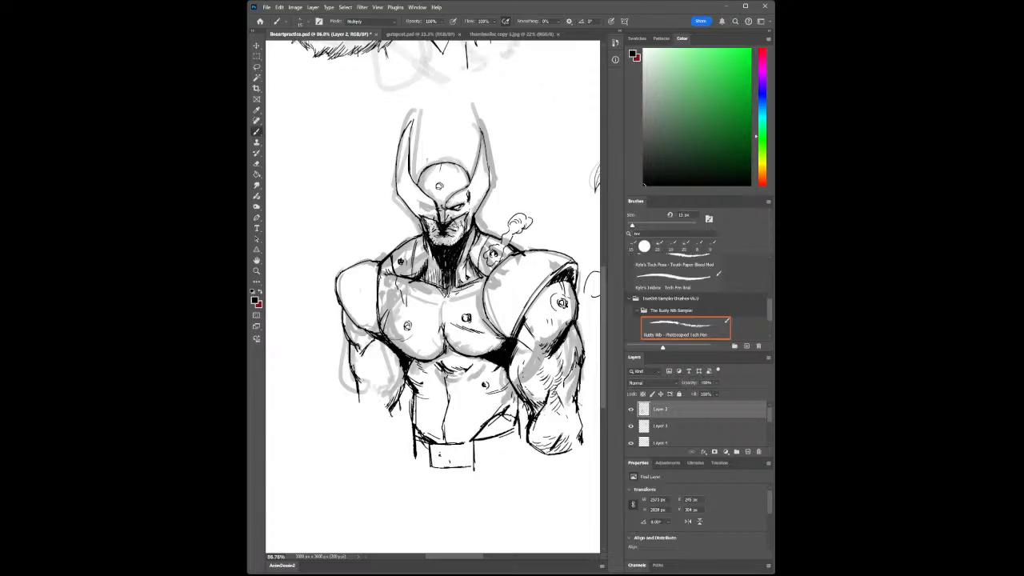
drag(472, 464, 521, 447)
drag(419, 465, 435, 456)
- Erase the belt, buckle, waist contours and abdominal lines with a larger eraser
click(257, 163)
key(bracketright)
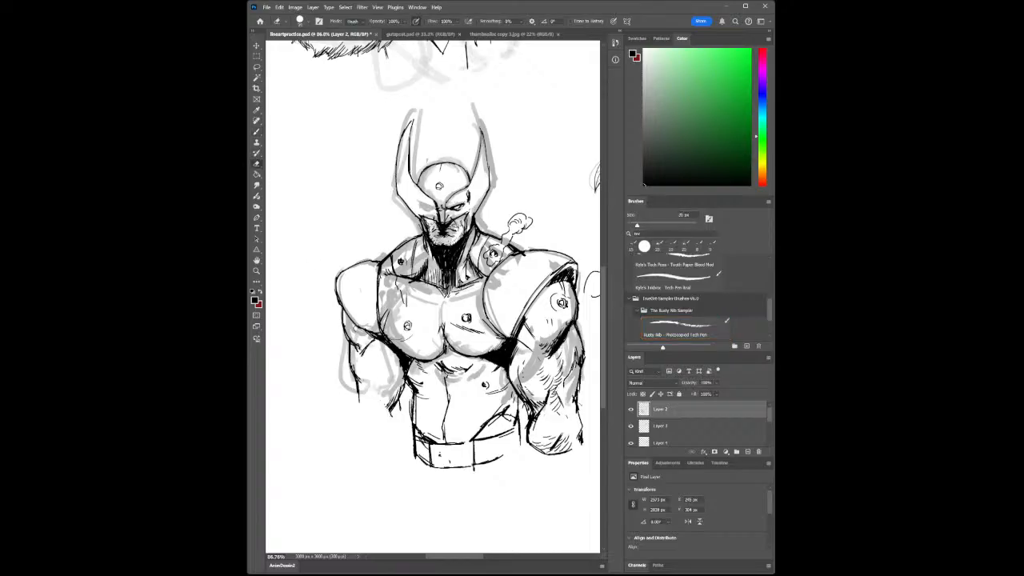
mouse_move(415, 457)
mouse_down()
mouse_move(415, 410)
mouse_move(481, 449)
mouse_move(433, 450)
mouse_move(413, 400)
mouse_move(459, 442)
mouse_move(516, 424)
mouse_move(446, 404)
mouse_move(444, 367)
mouse_move(466, 369)
mouse_move(463, 377)
mouse_up()
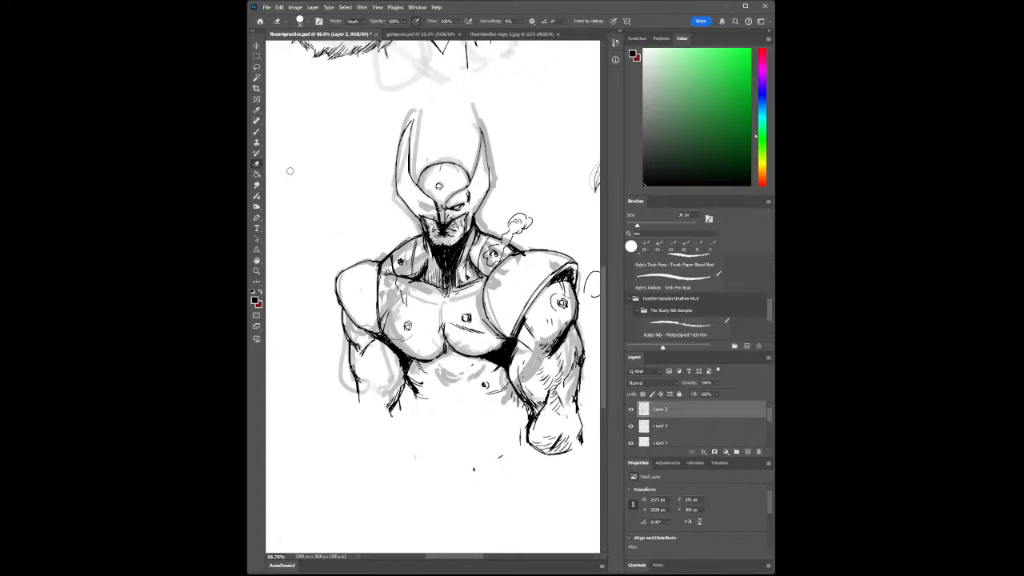
- Ink a curved waistline higher on the torso with a crossed rectangular buckle beneath its centre
click(256, 131)
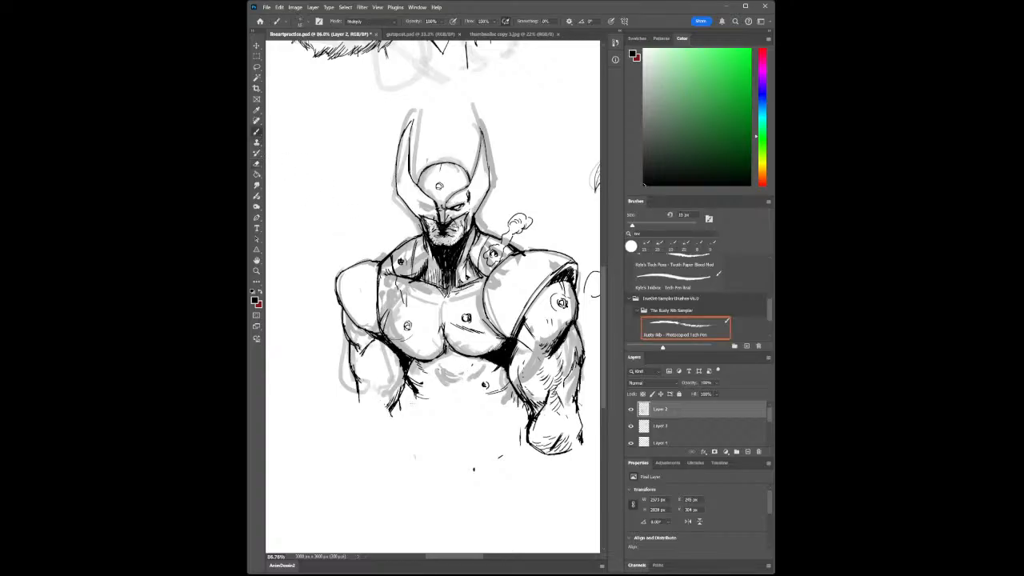
mouse_move(413, 408)
mouse_down()
mouse_move(428, 424)
mouse_move(469, 424)
mouse_move(525, 400)
mouse_up()
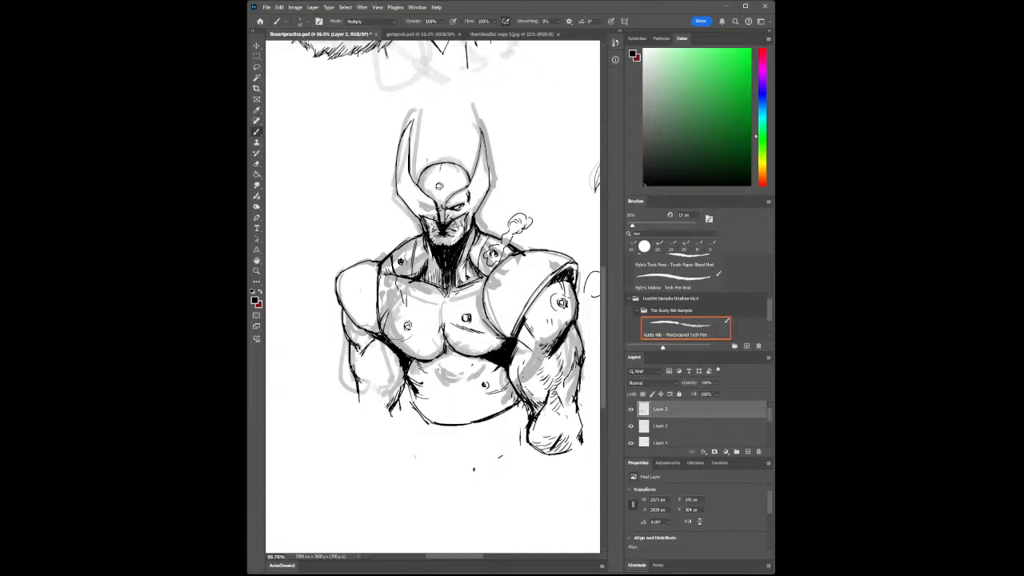
mouse_move(410, 400)
mouse_down()
mouse_move(412, 426)
mouse_move(432, 440)
mouse_move(476, 439)
mouse_up()
drag(475, 445, 495, 436)
mouse_move(431, 427)
mouse_down()
mouse_move(469, 443)
mouse_move(447, 439)
mouse_move(472, 426)
mouse_move(471, 447)
mouse_move(436, 447)
mouse_up()
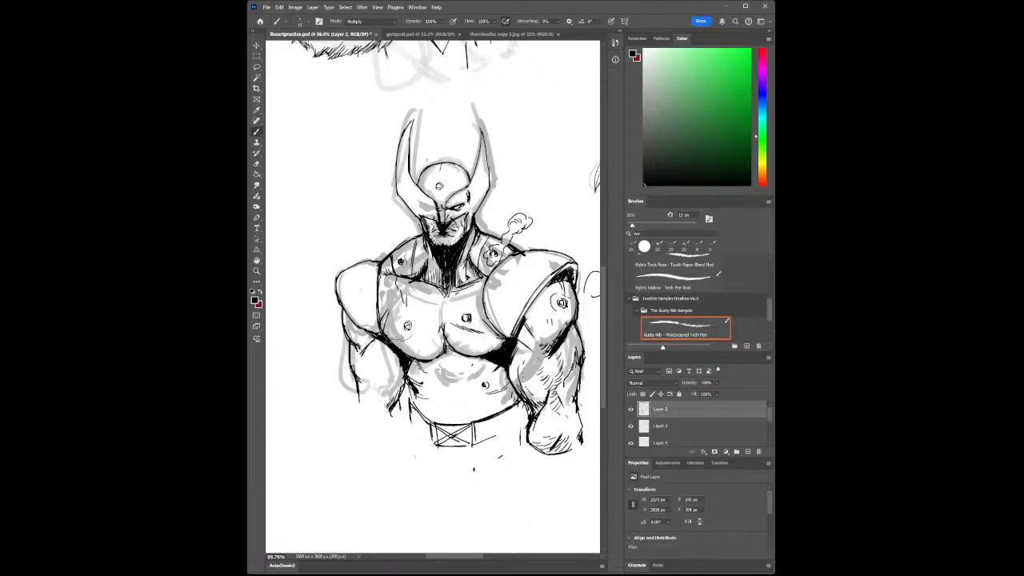
- Add short strokes to the left-hand forearm and complete the belt bands on both sides of the crossed buckle
drag(401, 365, 402, 378)
drag(361, 351, 353, 396)
drag(411, 417, 432, 445)
mouse_move(410, 422)
mouse_down()
mouse_move(443, 455)
mouse_move(497, 440)
mouse_move(522, 421)
mouse_move(516, 406)
mouse_up()
drag(520, 420, 522, 403)
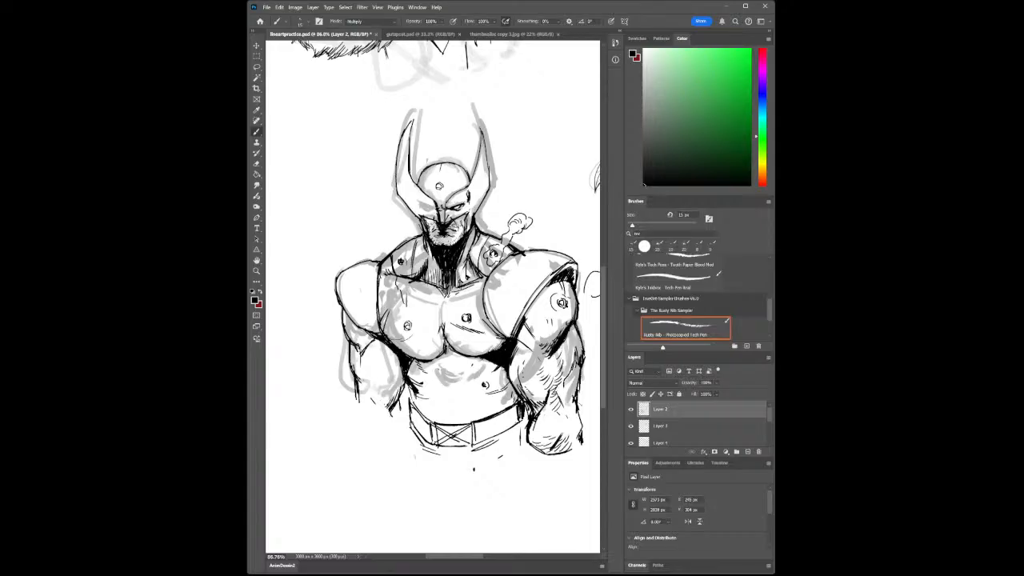
drag(494, 443, 518, 428)
- Darken the curved mask edge running from the left-hand side of the skull cap over the brow to the nose
click(256, 271)
mouse_move(439, 184)
mouse_down()
mouse_move(428, 201)
mouse_move(441, 218)
mouse_up()
click(256, 163)
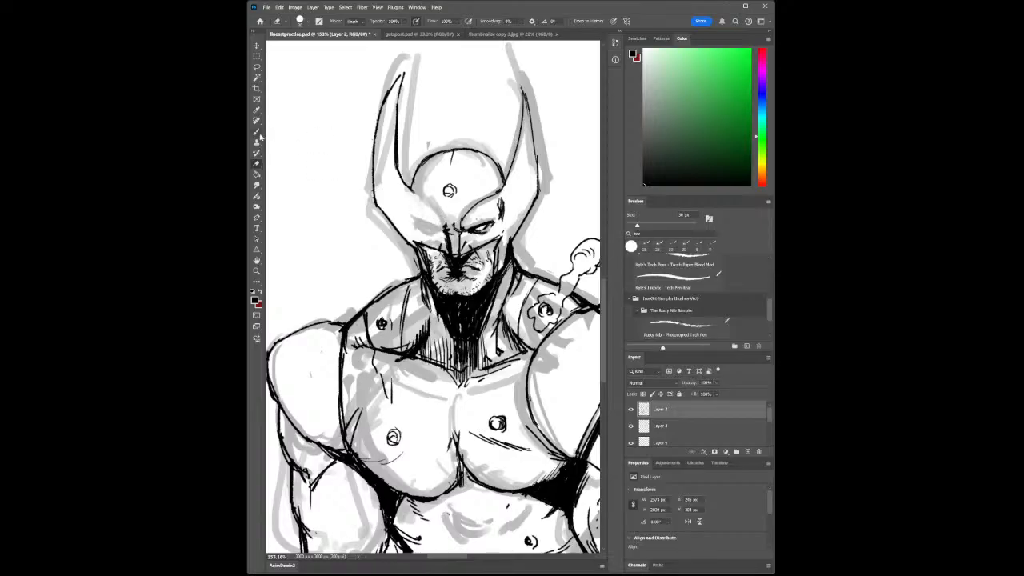
click(256, 132)
drag(408, 190, 447, 231)
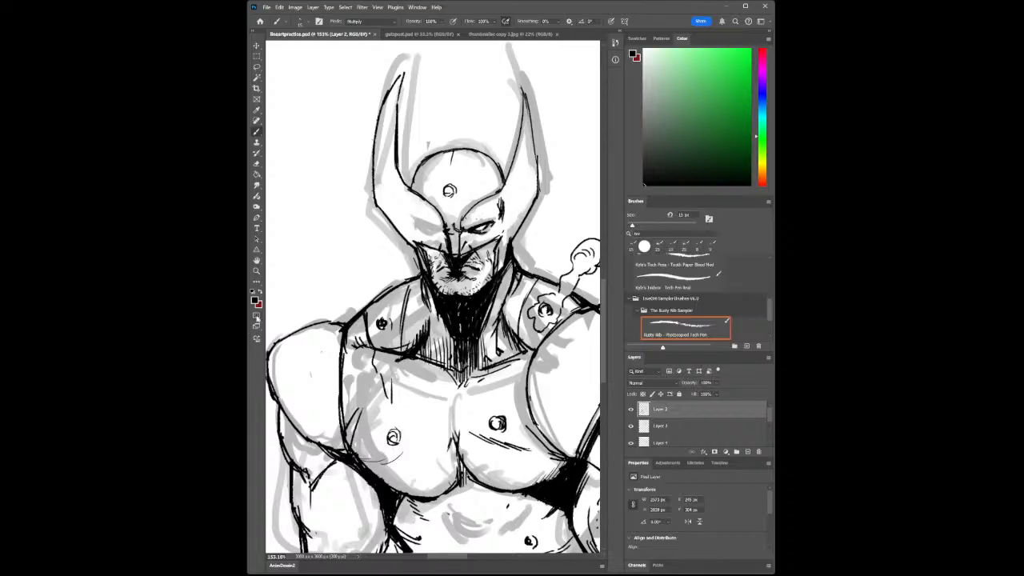
- Erase the inked lines where the left-hand shoulder pad meets the chest and trapezius
click(257, 270)
drag(452, 327, 384, 328)
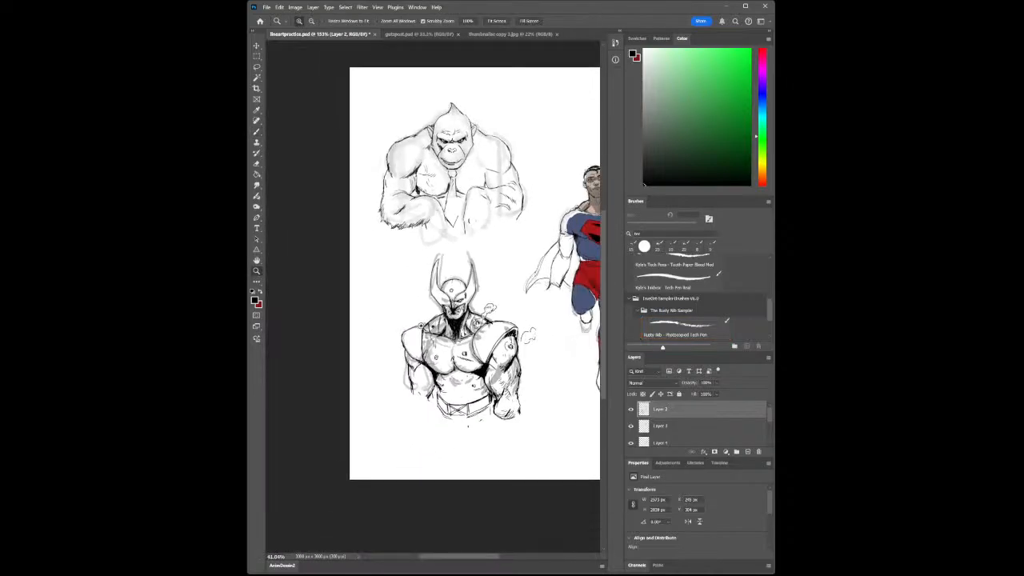
drag(469, 392, 489, 399)
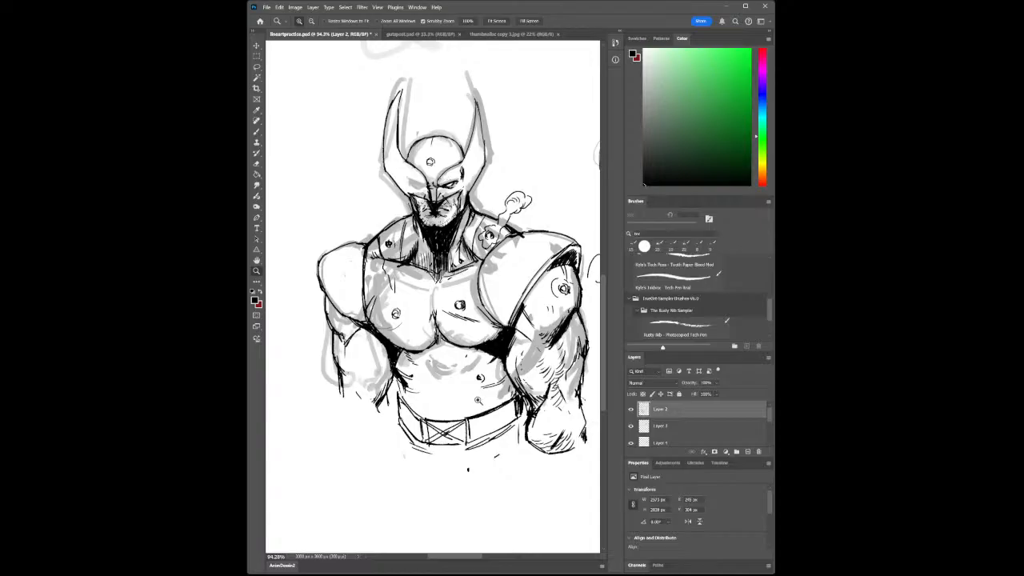
drag(421, 203, 448, 286)
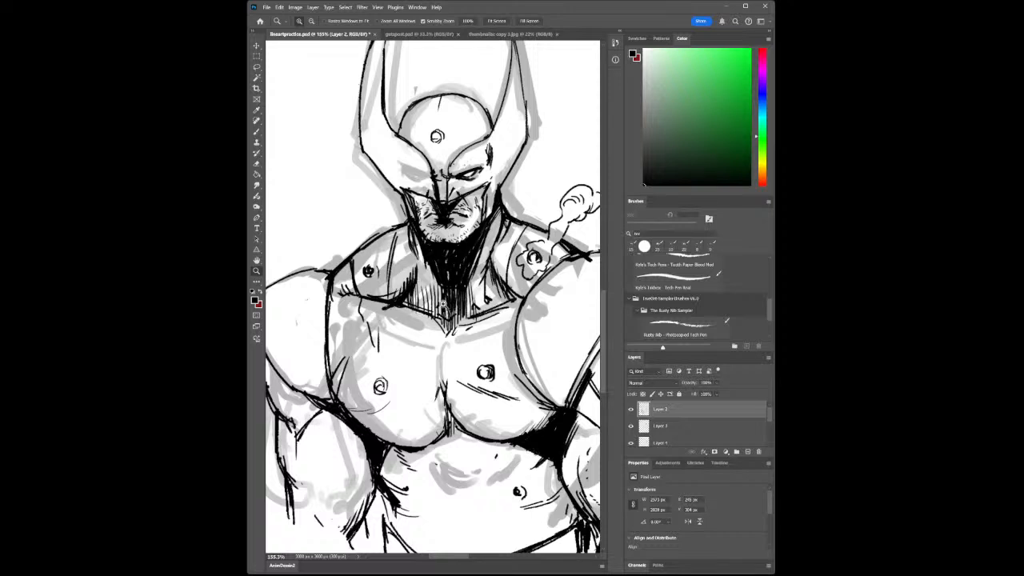
drag(474, 337, 450, 342)
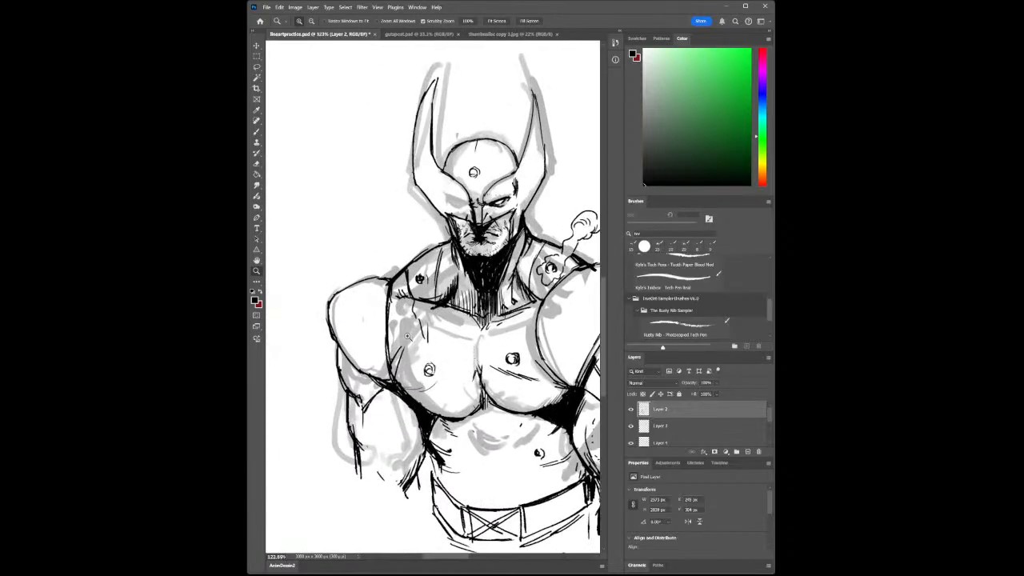
click(257, 164)
drag(389, 284, 387, 331)
mouse_move(393, 278)
mouse_down()
mouse_move(373, 278)
mouse_move(399, 273)
mouse_up()
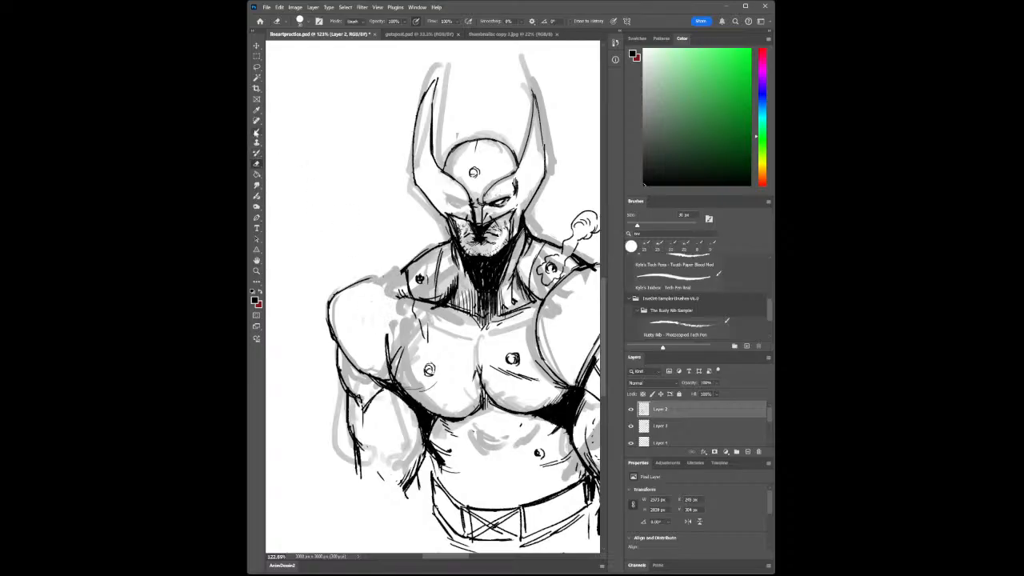
- Redraw the left-hand shoulder pad's upper contour and its inner edge against the chest
click(257, 131)
mouse_move(357, 283)
mouse_down()
mouse_move(402, 268)
mouse_move(385, 297)
mouse_move(385, 339)
mouse_up()
drag(400, 270, 384, 312)
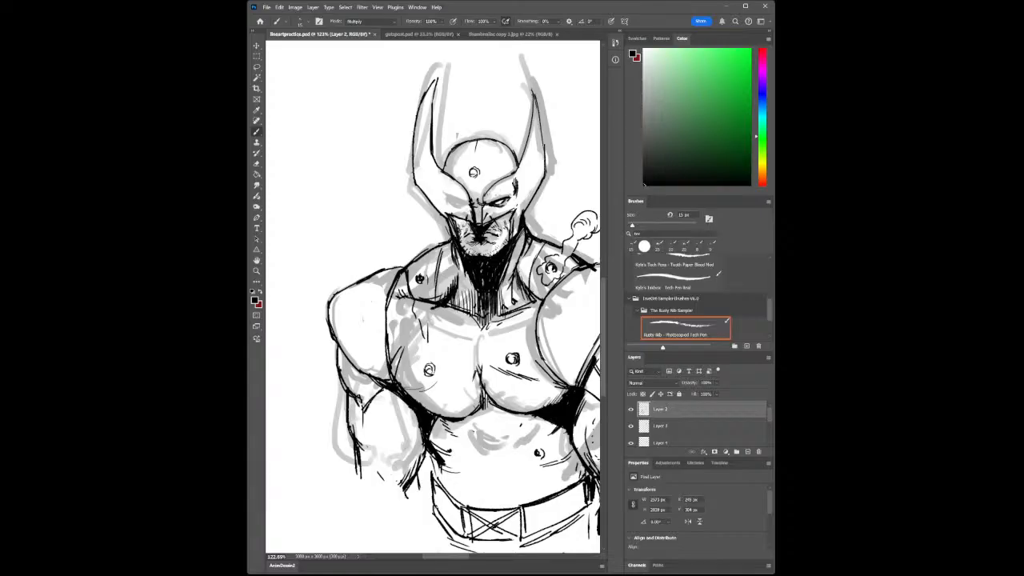
- Add short ink strokes along the left-hand side of the abdomen below the chest
click(257, 271)
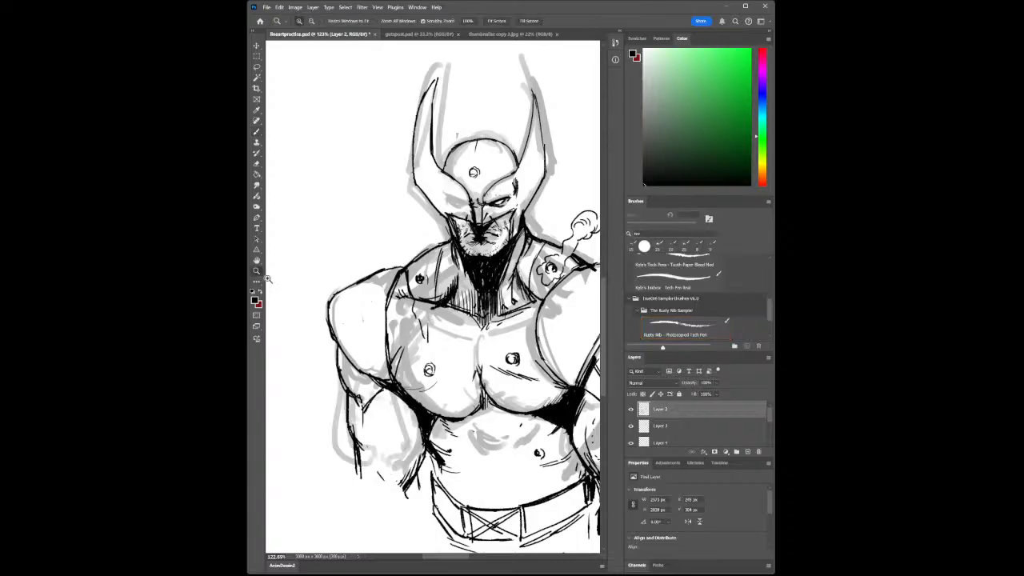
drag(455, 387, 506, 467)
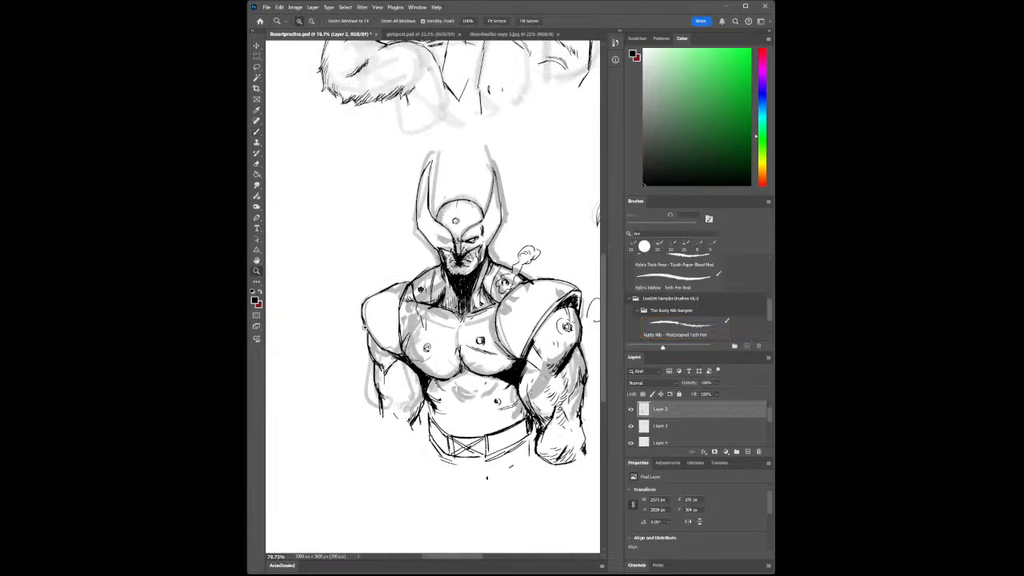
click(257, 132)
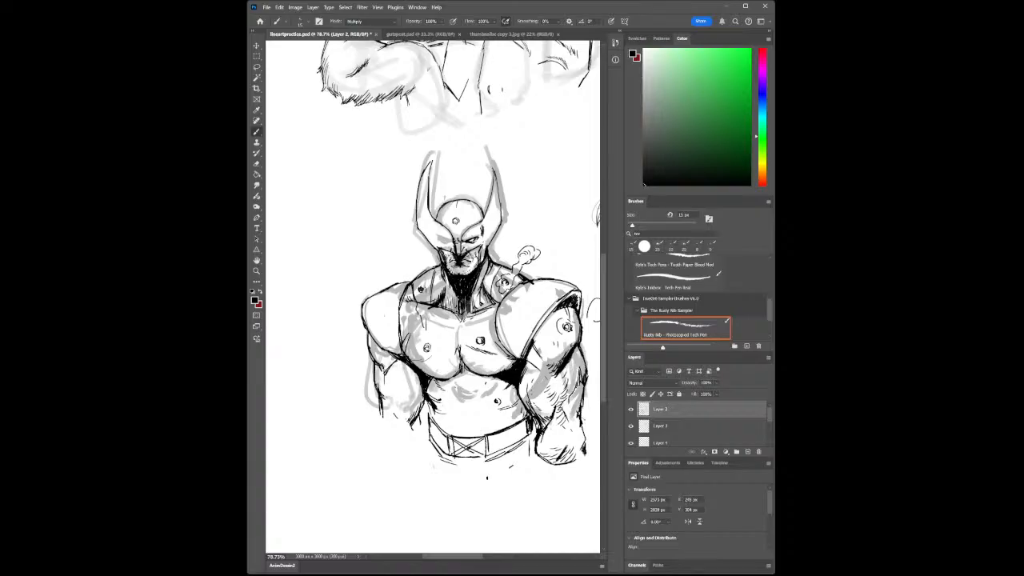
drag(428, 402, 433, 418)
- Ink a billowing smoke plume rising from the bullet hole on the left-hand trapezius
click(256, 163)
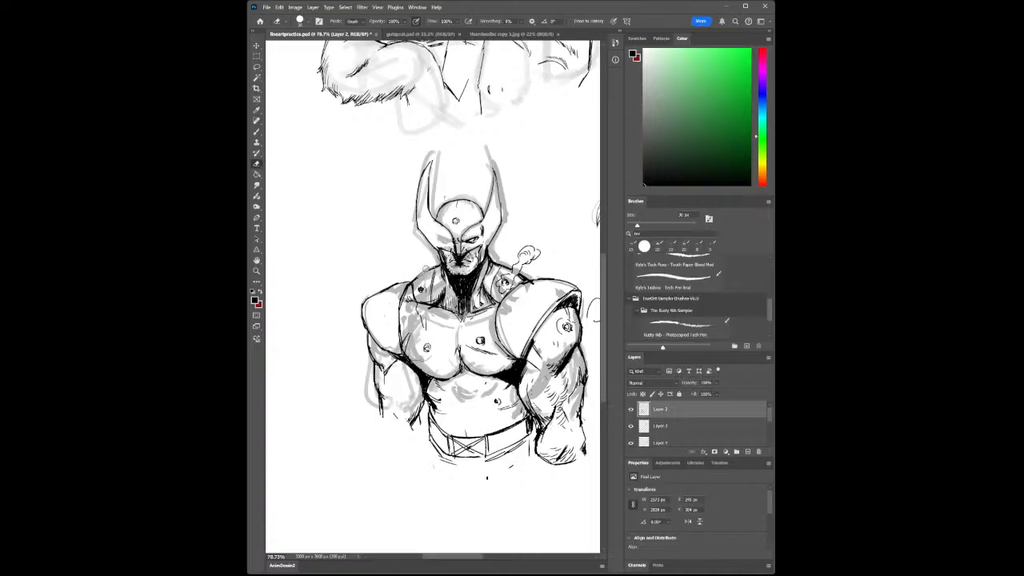
click(256, 132)
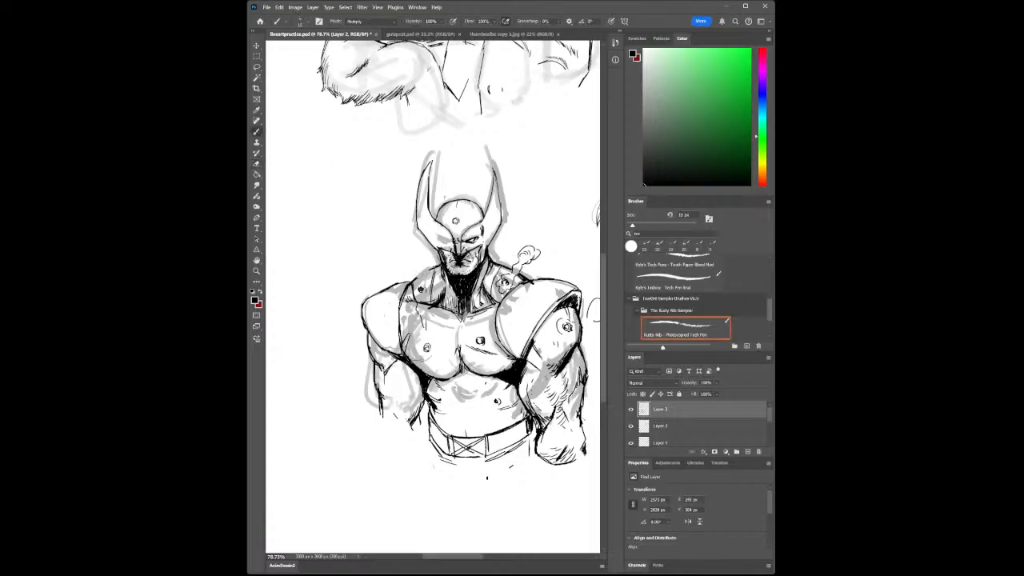
mouse_move(418, 288)
mouse_down()
mouse_move(418, 253)
mouse_move(428, 245)
mouse_up()
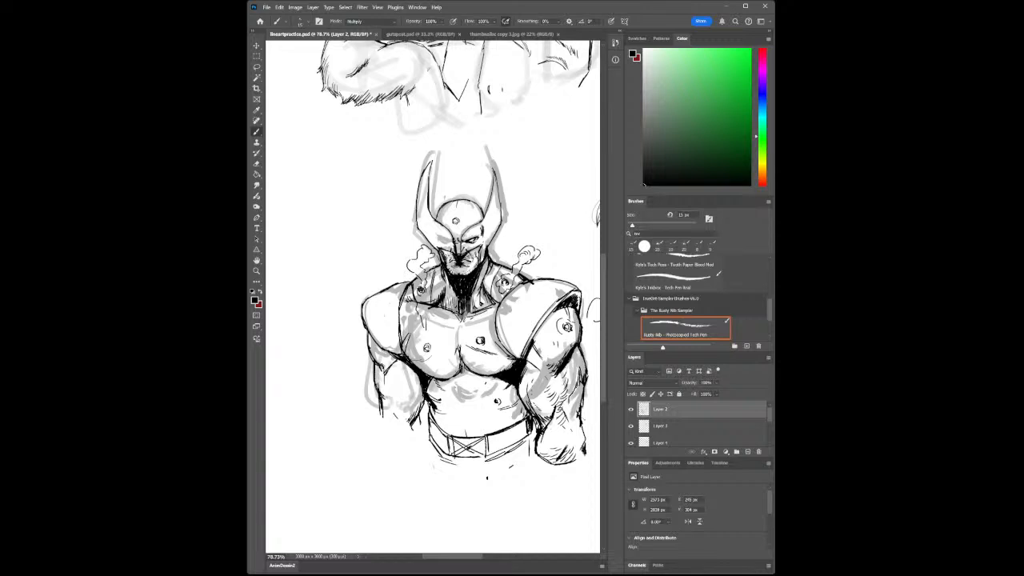
drag(435, 269, 430, 279)
- Add short shading strokes to the left-hand upper arm and chest edge, and rework the shadow under the left-hand pectoral
drag(382, 366, 393, 369)
drag(408, 320, 400, 334)
drag(507, 295, 497, 304)
drag(412, 336, 406, 357)
key(e)
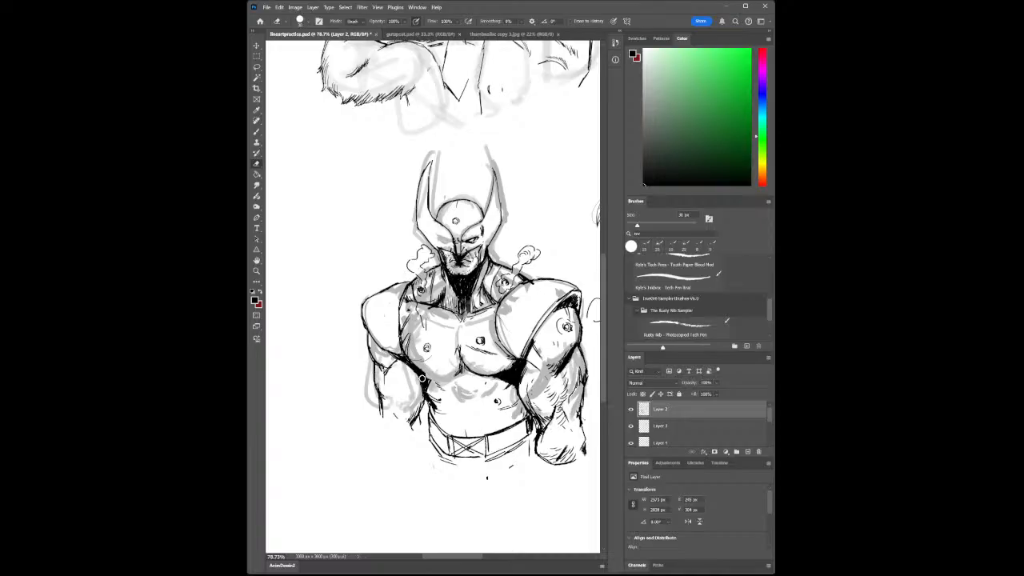
click(257, 133)
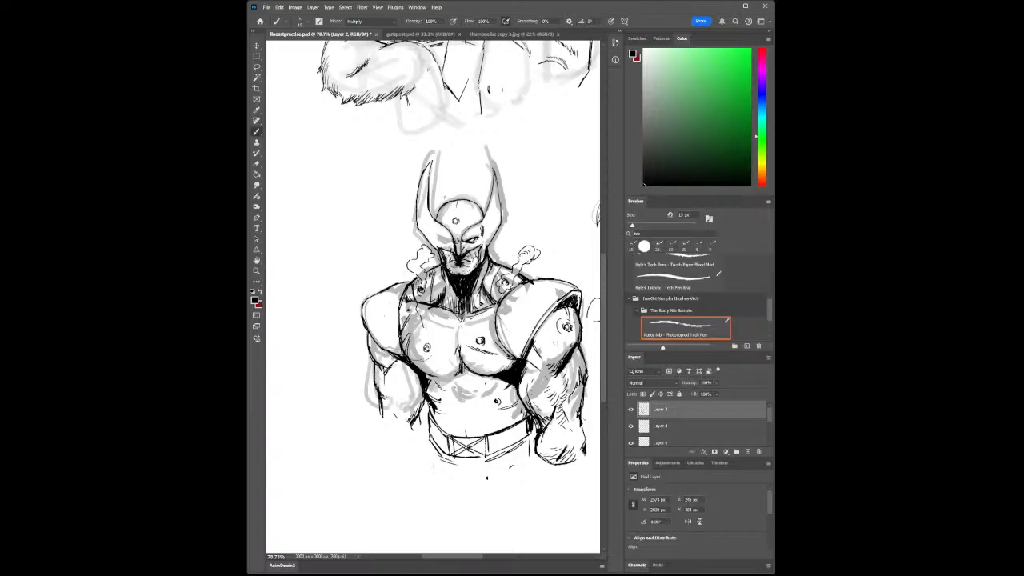
mouse_move(420, 368)
mouse_down()
mouse_move(434, 385)
mouse_move(452, 378)
mouse_up()
- Ink tapering pointed shapes running down from both collarbones onto the upper chest and touch up the left-hand trapezius line
click(256, 270)
drag(453, 260, 487, 281)
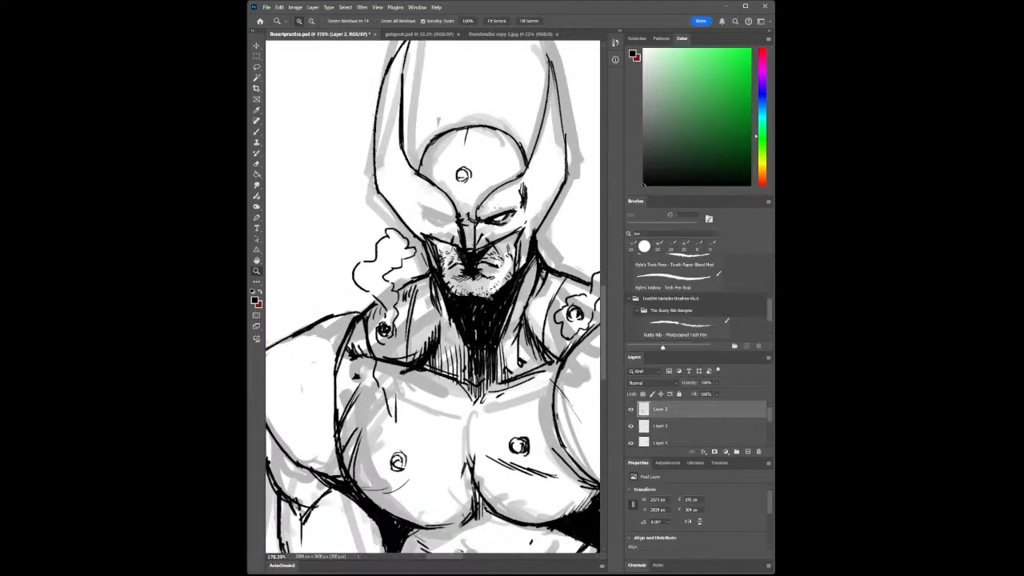
drag(499, 316, 479, 313)
drag(502, 418, 507, 424)
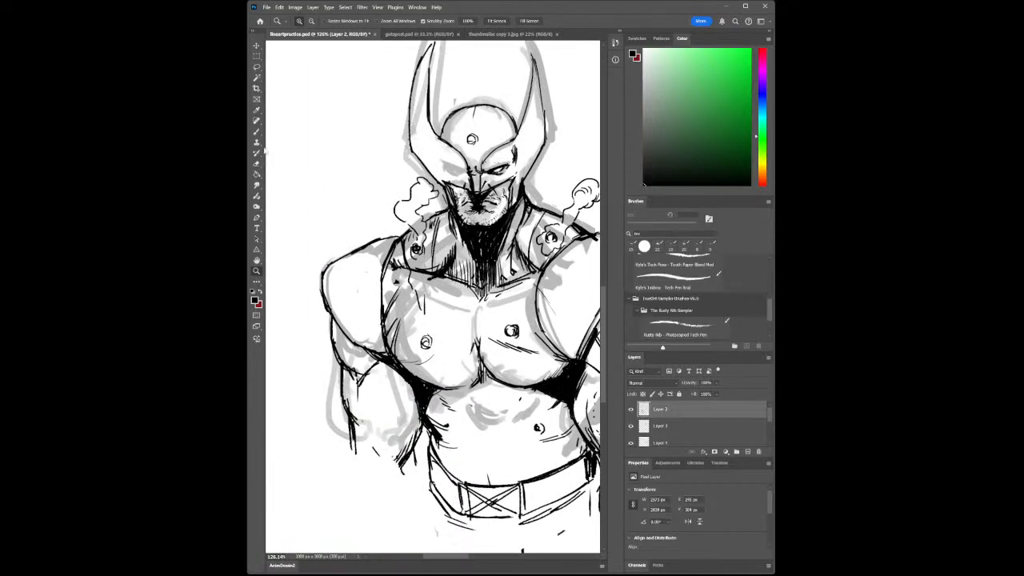
click(257, 133)
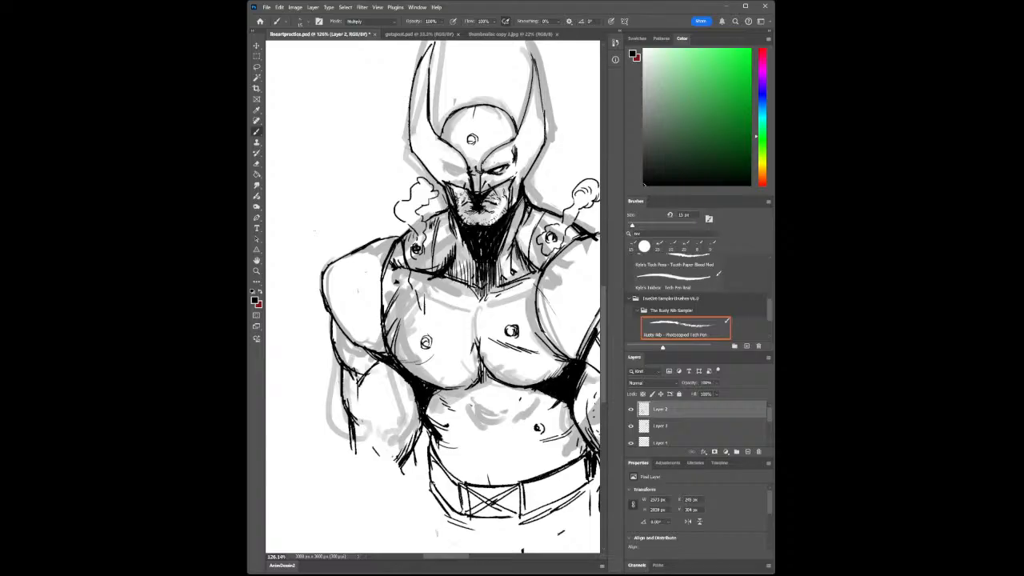
mouse_move(409, 269)
mouse_down()
mouse_move(424, 316)
mouse_move(426, 274)
mouse_up()
drag(530, 267, 523, 310)
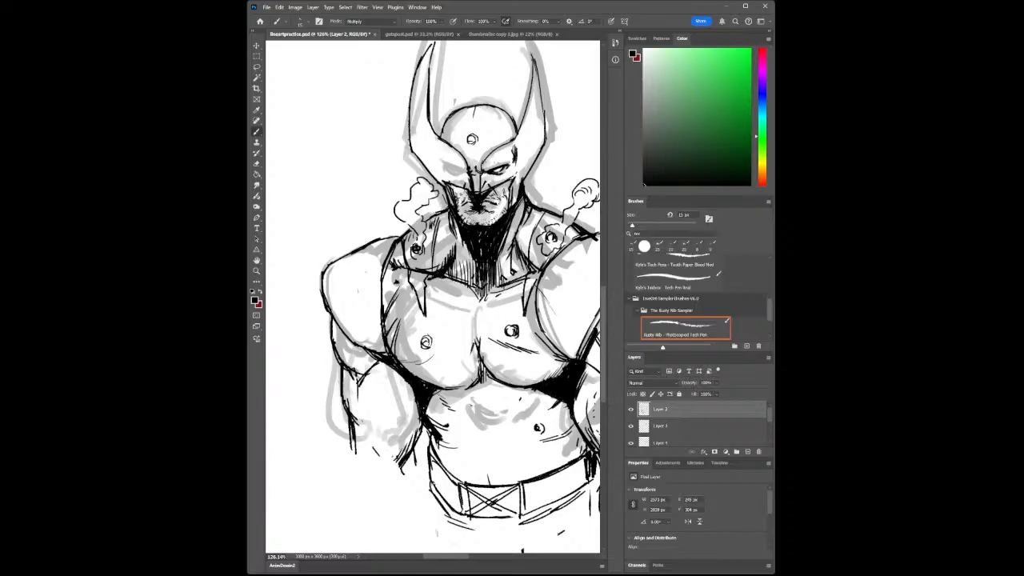
drag(438, 211, 429, 220)
- Add finishing strokes above the pointed shapes at both sides of the collar
click(256, 271)
drag(475, 347, 424, 347)
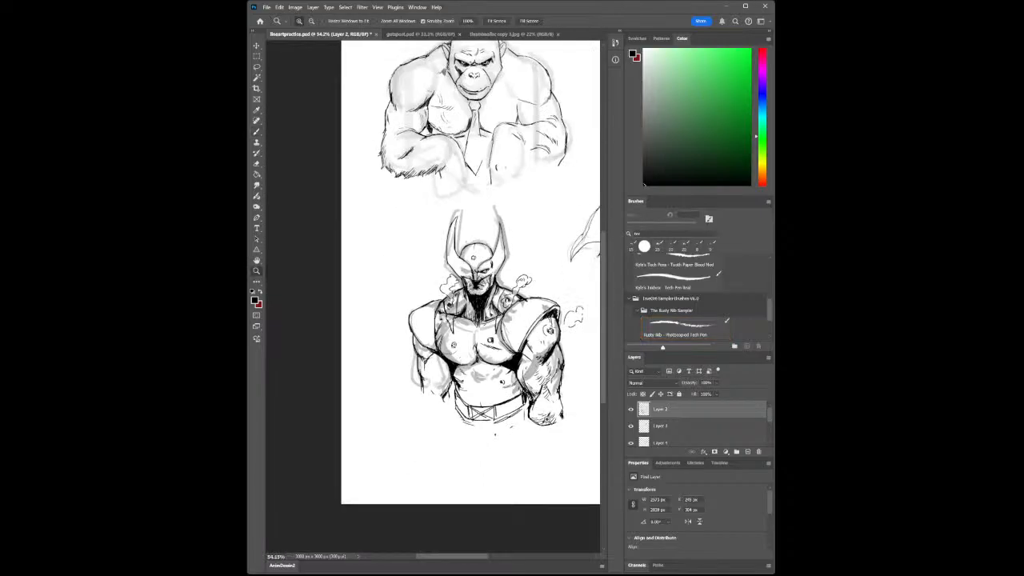
drag(546, 406, 592, 407)
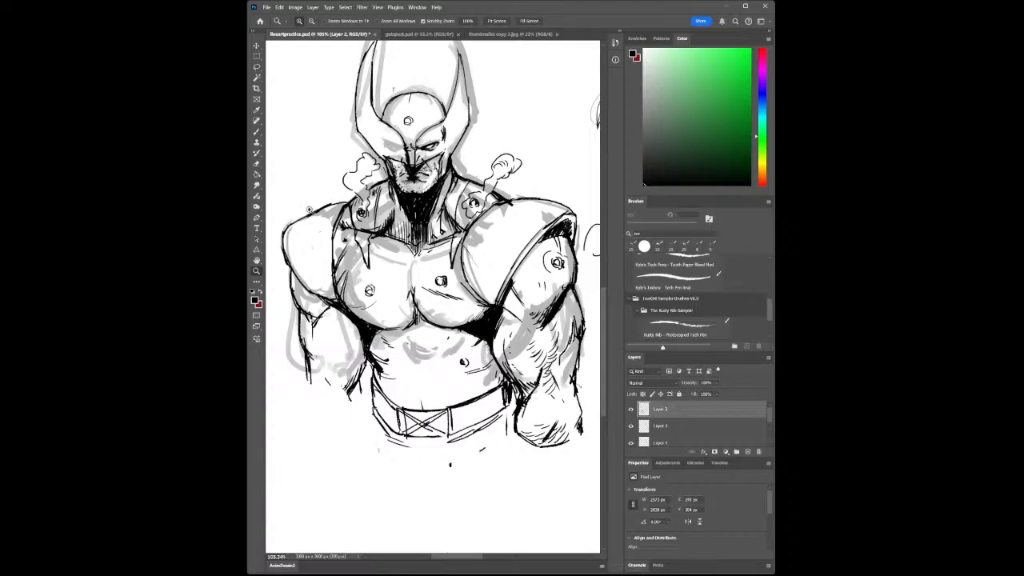
click(257, 132)
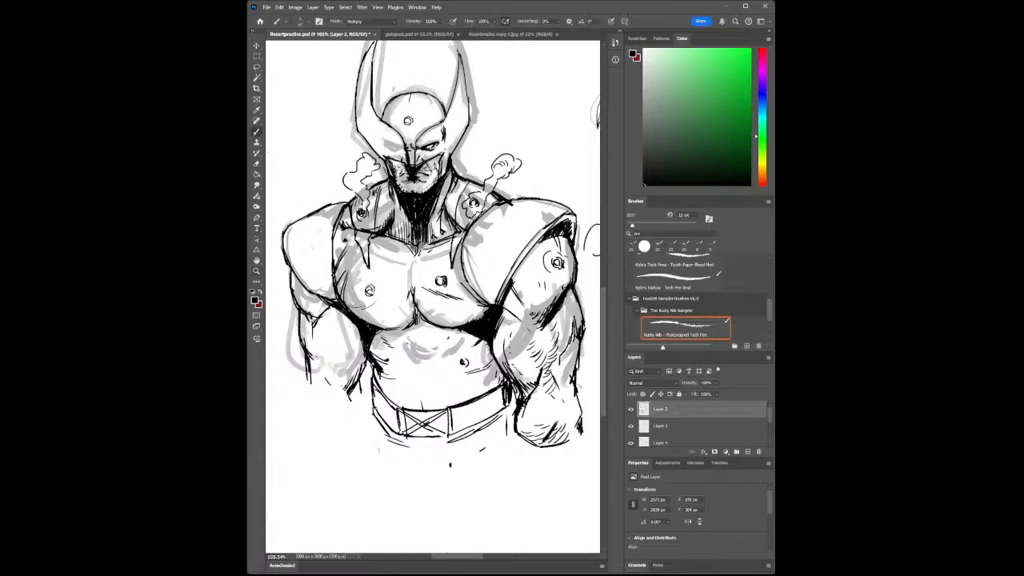
drag(460, 214, 459, 230)
mouse_move(370, 220)
mouse_down()
mouse_move(367, 229)
mouse_move(371, 221)
mouse_up()
- Hatch a heavy diagonal shadow on the right-hand hip just below the belt
click(256, 271)
drag(470, 311, 463, 344)
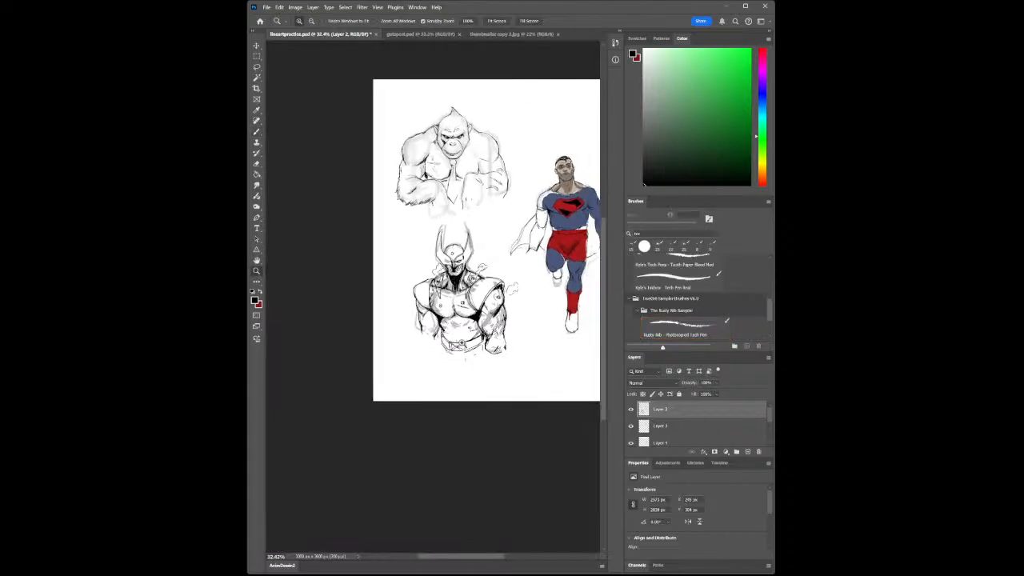
drag(455, 270, 490, 367)
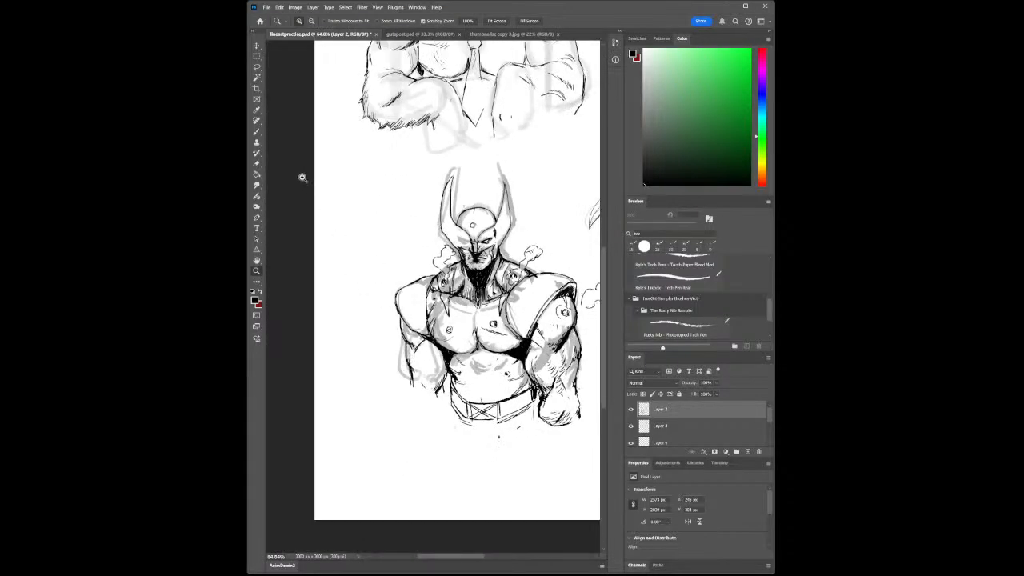
click(256, 131)
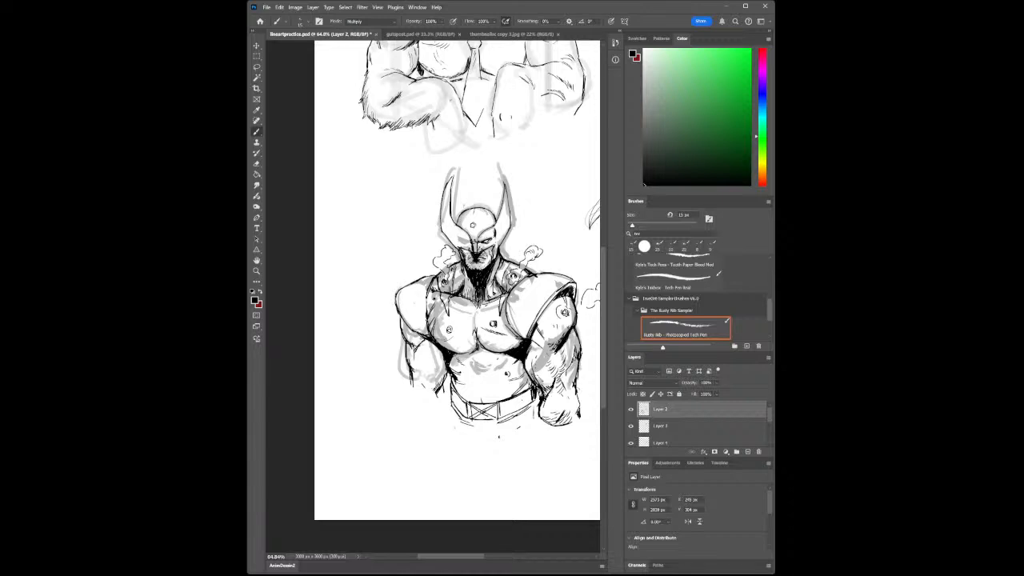
drag(531, 407, 514, 432)
- Reduce the eraser to 3 px and erase the thick line along the left-hand side of the nose
click(256, 271)
drag(469, 239, 496, 257)
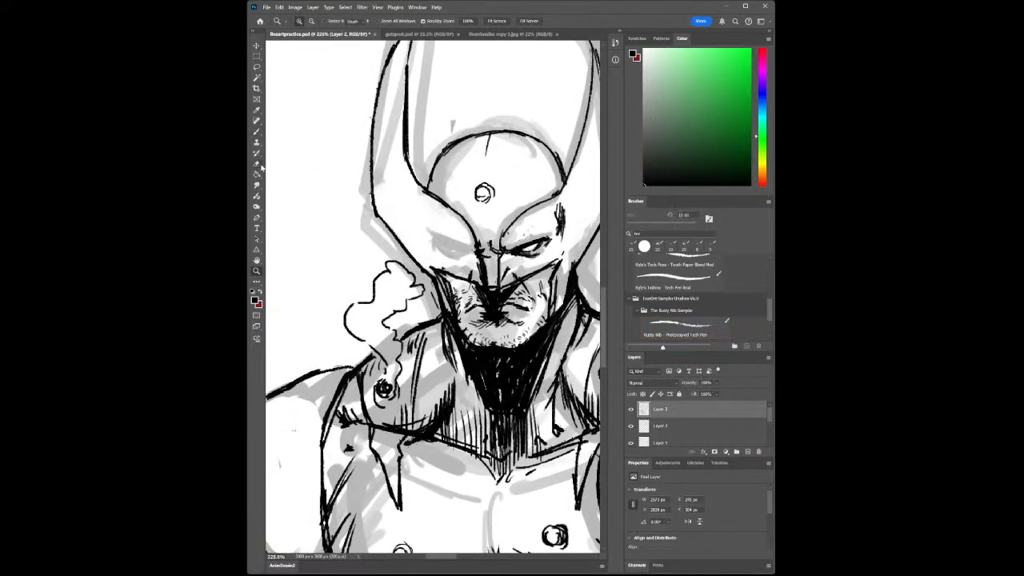
click(257, 164)
key(bracketleft)
key(bracketleft)
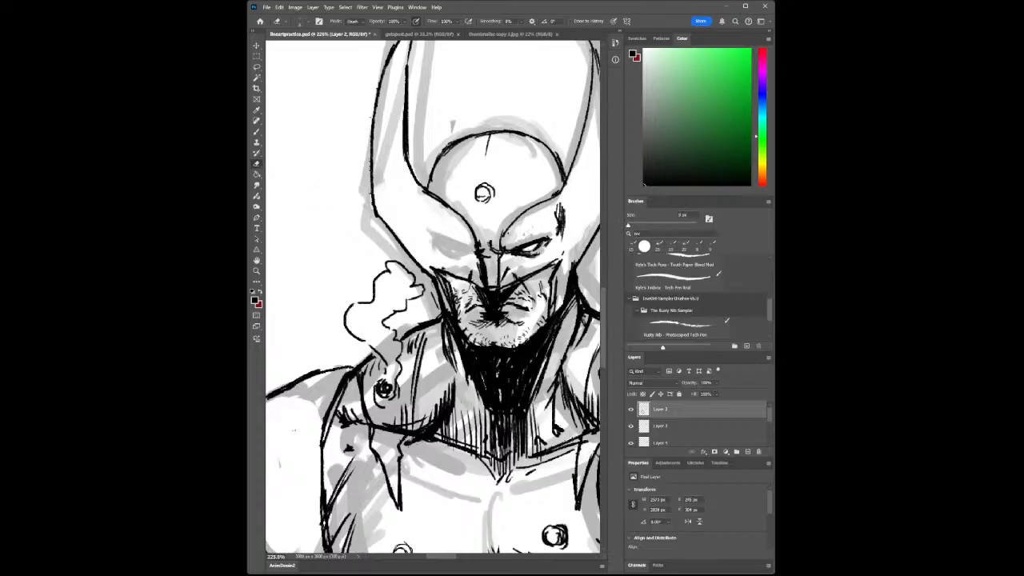
key(bracketleft)
mouse_move(481, 269)
mouse_down()
mouse_move(491, 292)
mouse_move(484, 261)
mouse_move(487, 290)
mouse_up()
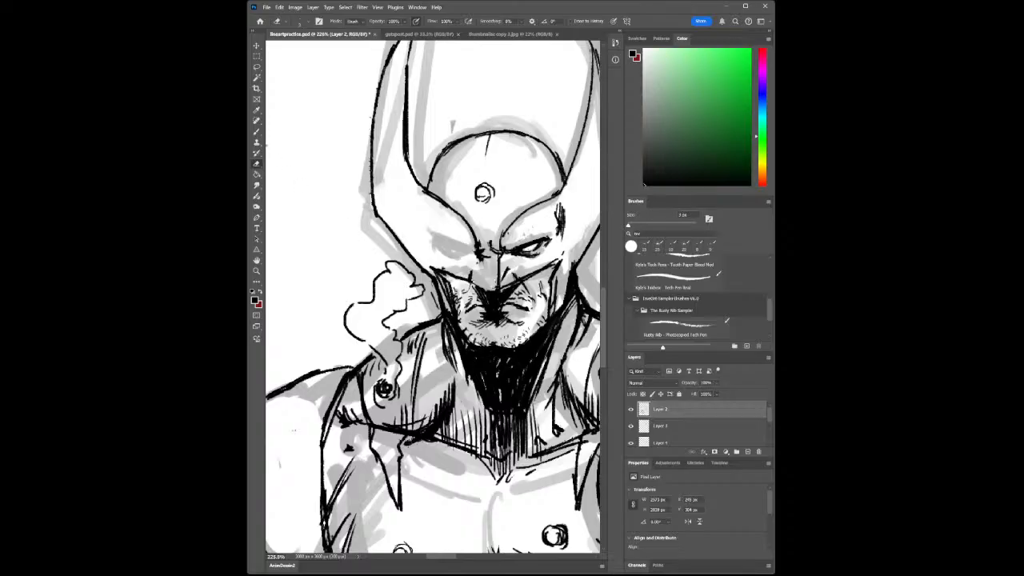
- Redraw the left-hand contour of the nose, trim it with the eraser, and undo the last stray stroke beside it
key(b)
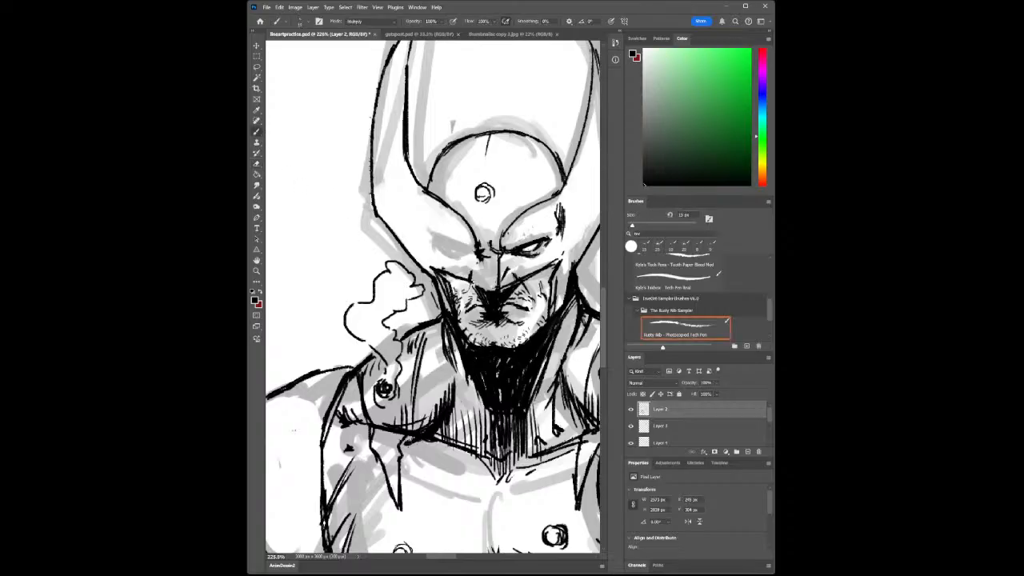
drag(477, 269, 490, 292)
key(e)
drag(472, 268, 471, 269)
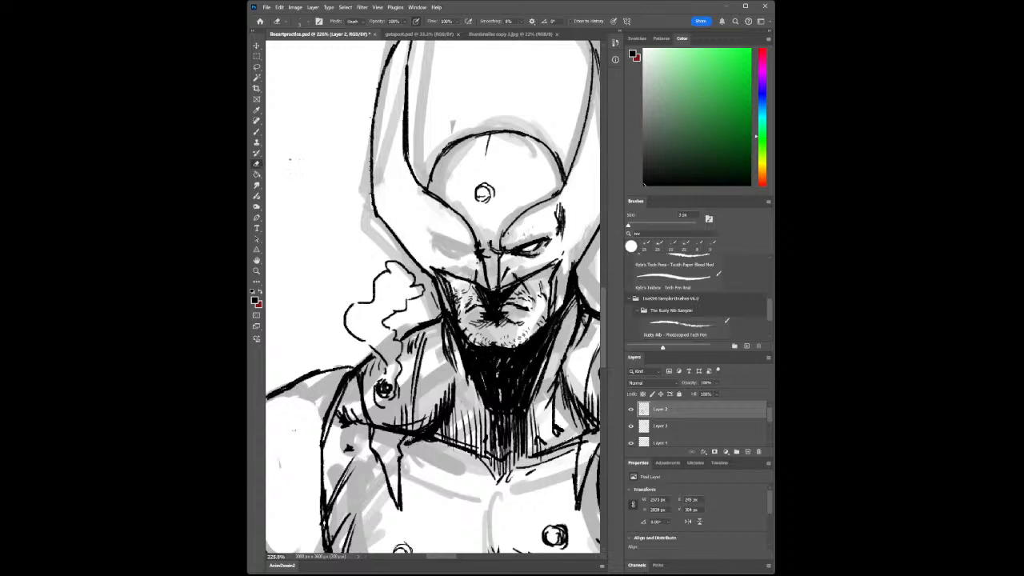
key(b)
drag(465, 281, 476, 288)
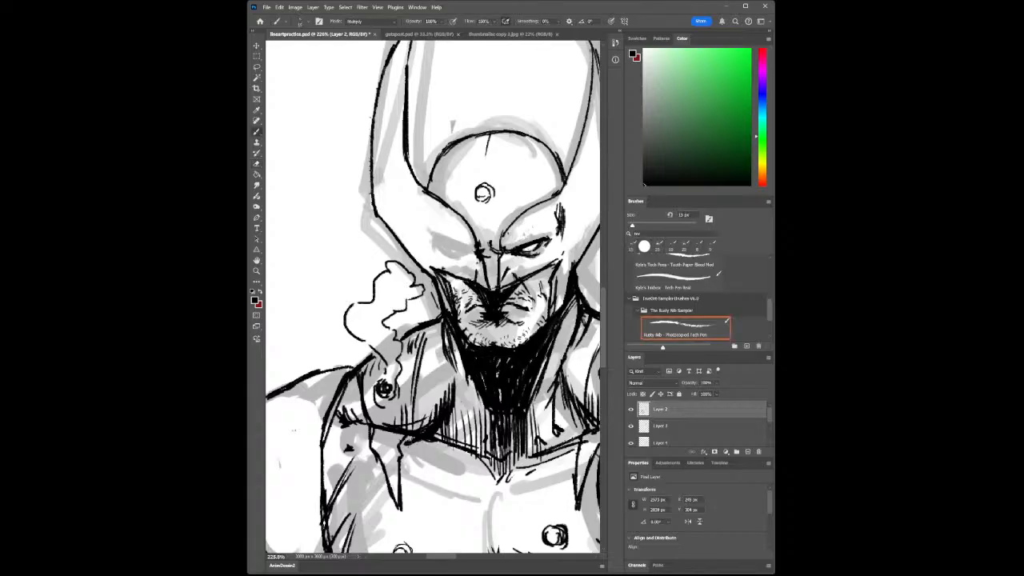
key(ctrl+z)
- Draw a thin smoke wisp rising from the forehead bullet hole and darken the hole
mouse_move(445, 207)
mouse_down()
mouse_move(475, 233)
mouse_move(483, 174)
mouse_move(504, 157)
mouse_move(512, 165)
mouse_up()
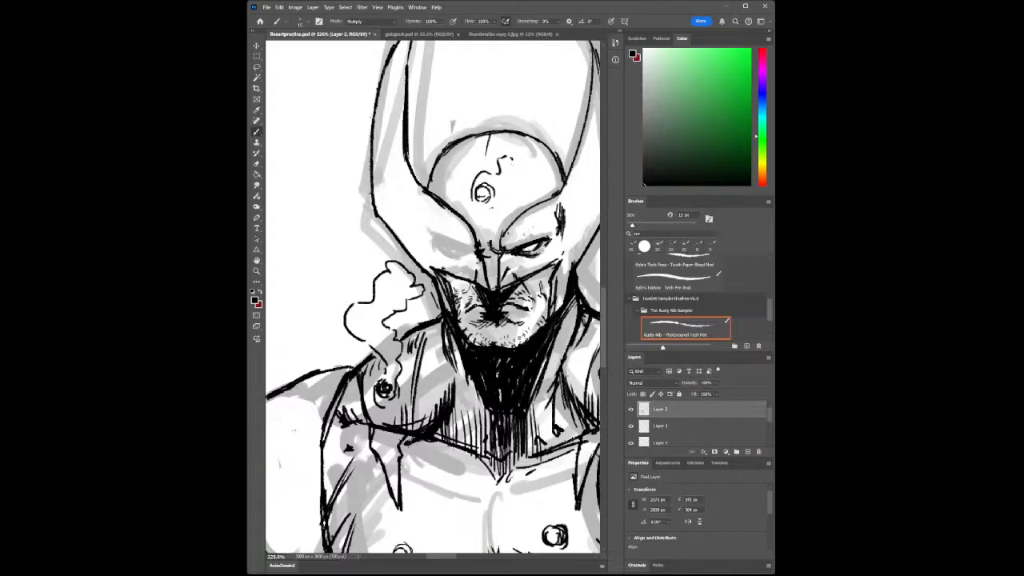
mouse_move(485, 211)
mouse_down()
mouse_move(496, 209)
mouse_move(486, 187)
mouse_move(490, 205)
mouse_up()
- Complete the smoke cloud beside the right-hand shoulder and connect it with a trail to the upper-arm bullet hole
click(256, 271)
drag(497, 308, 424, 310)
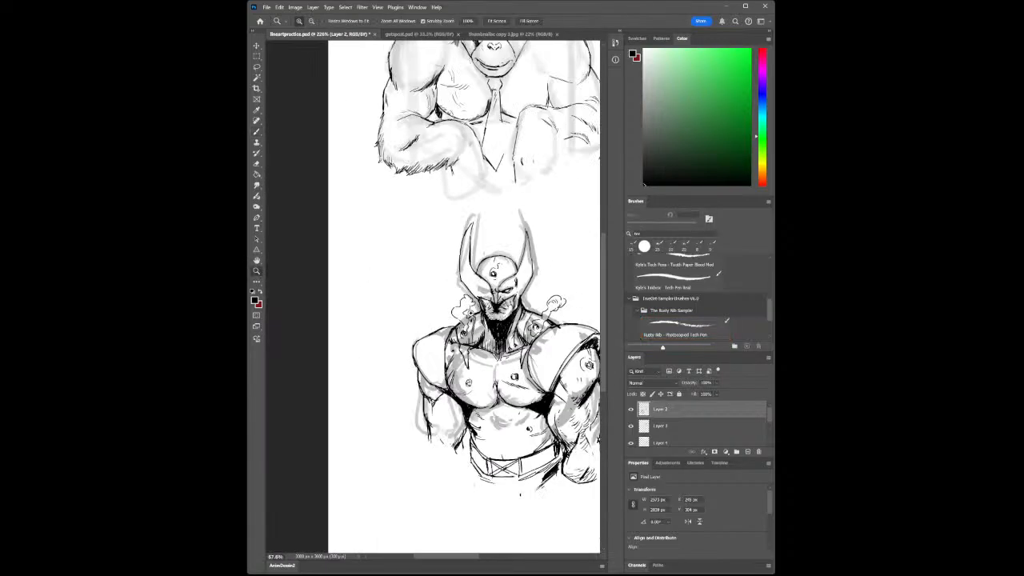
drag(547, 421, 484, 362)
drag(571, 297, 587, 299)
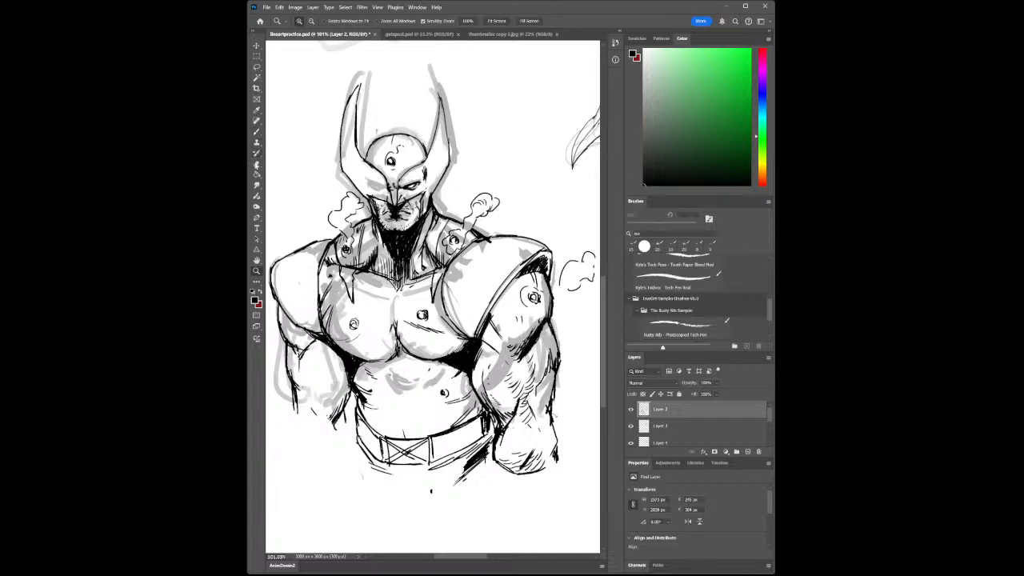
click(257, 164)
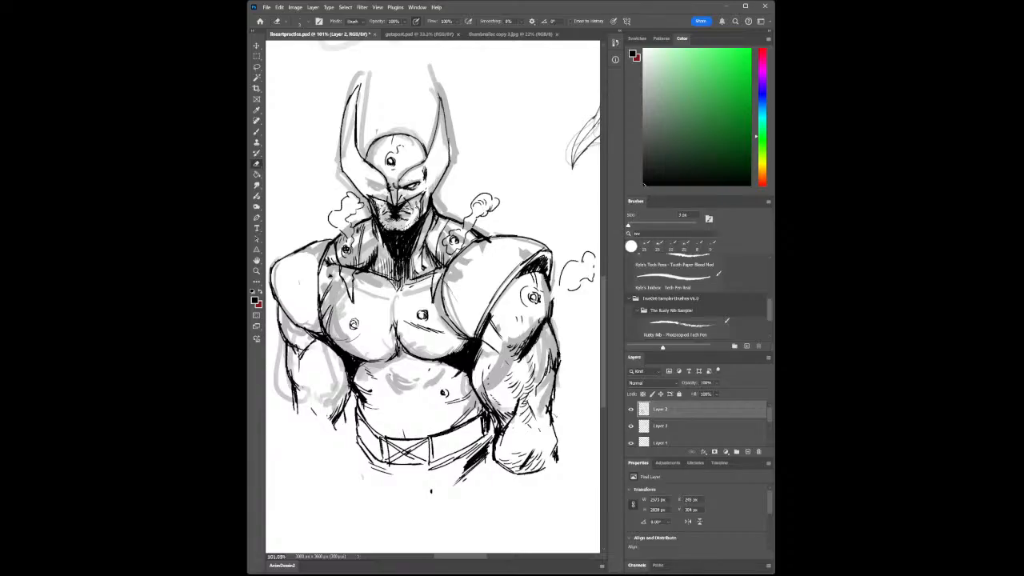
key(b)
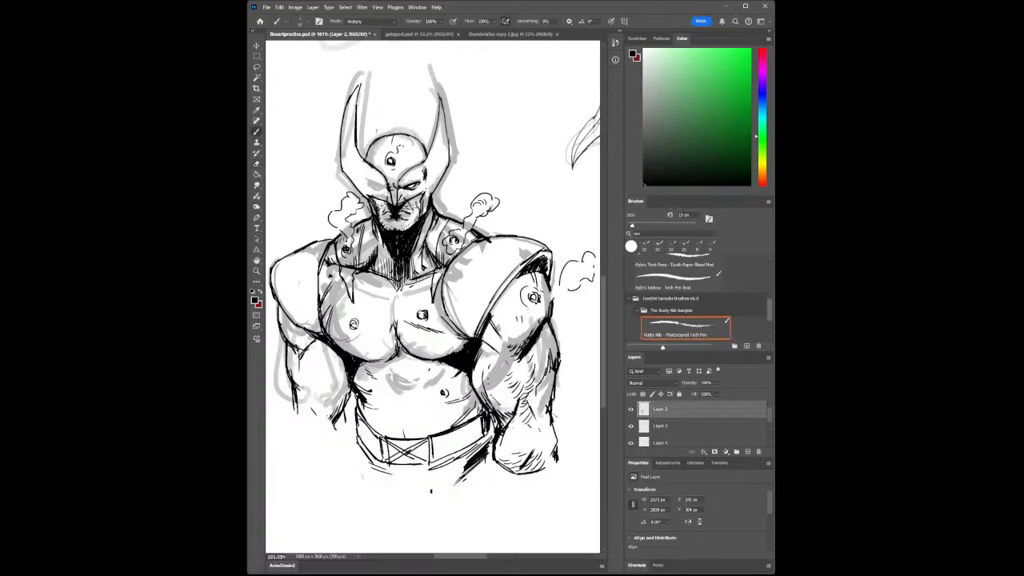
drag(526, 308, 579, 282)
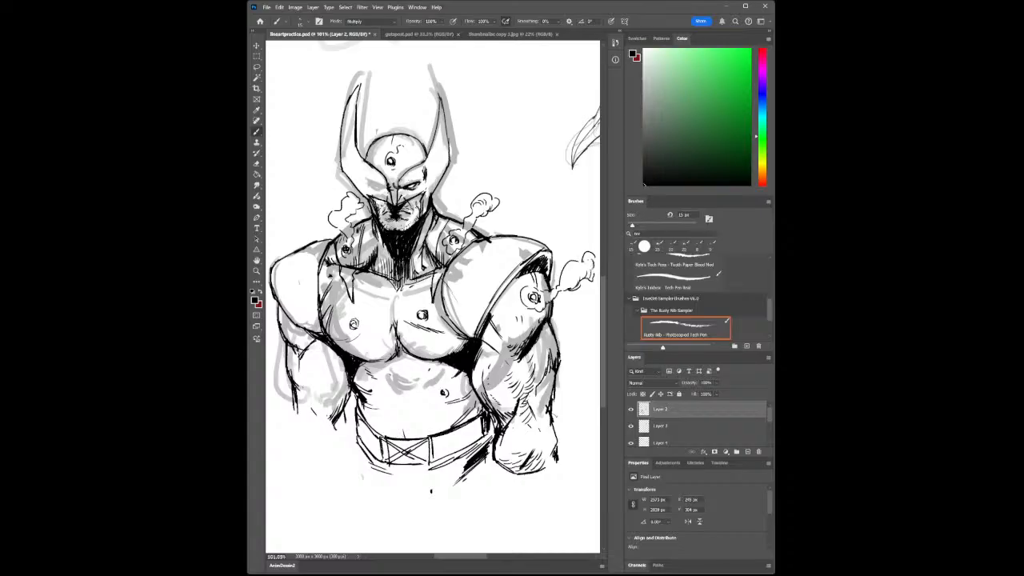
- Ink rib shading strokes along the right-hand side of the abdomen and add short strokes on the left-hand side
click(257, 272)
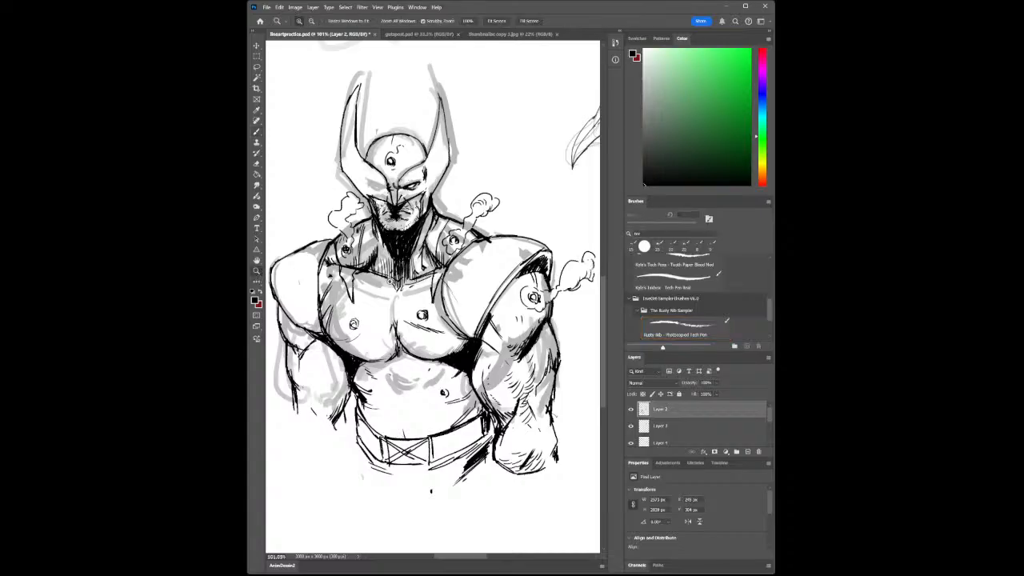
drag(473, 290, 387, 301)
drag(471, 378, 520, 369)
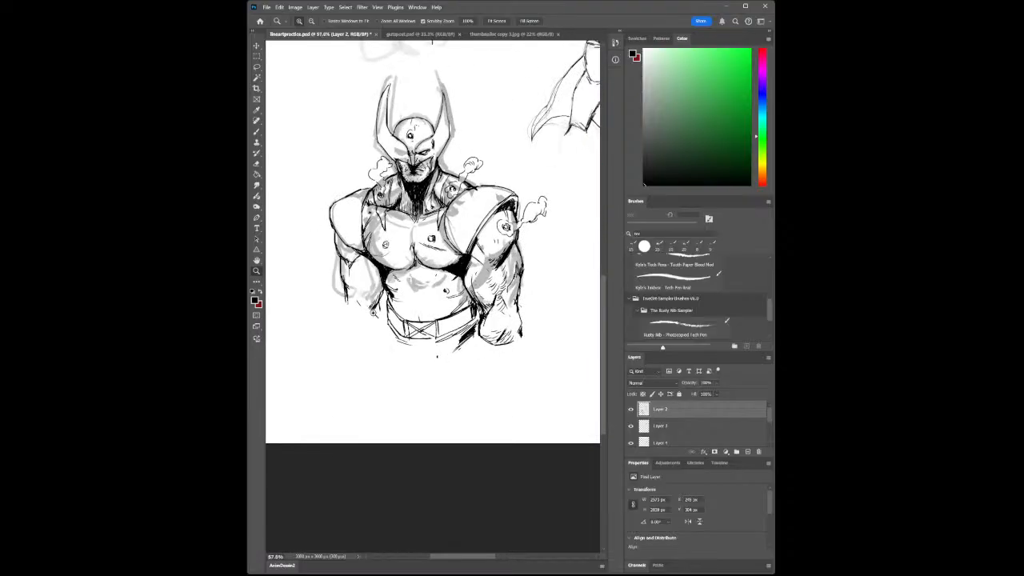
click(257, 132)
drag(448, 278, 465, 283)
drag(445, 284, 465, 287)
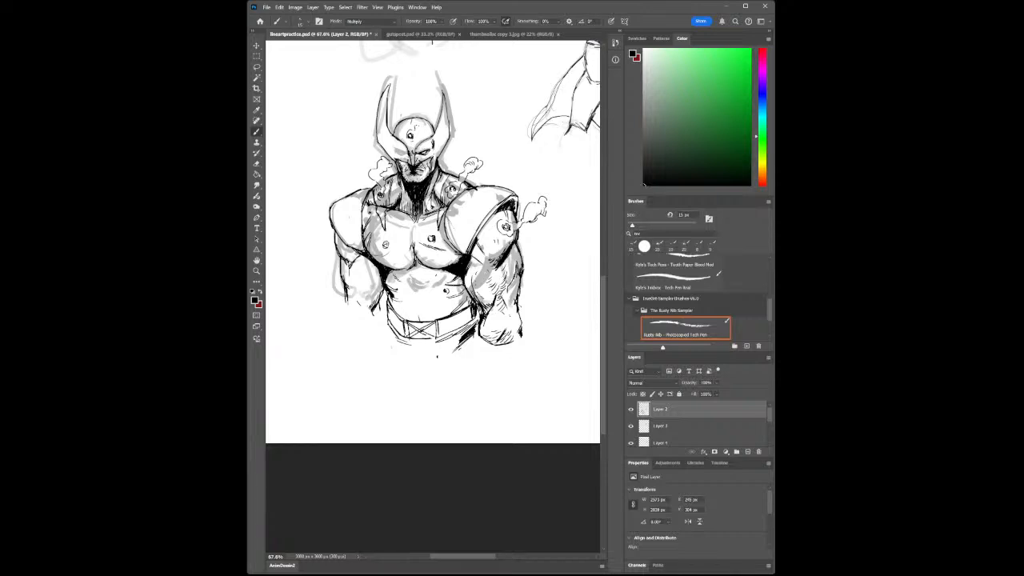
drag(450, 290, 470, 305)
drag(386, 282, 396, 284)
- Ink a stroke down the inner side of the left-hand arm, from beside the chest towards the forearm
click(257, 270)
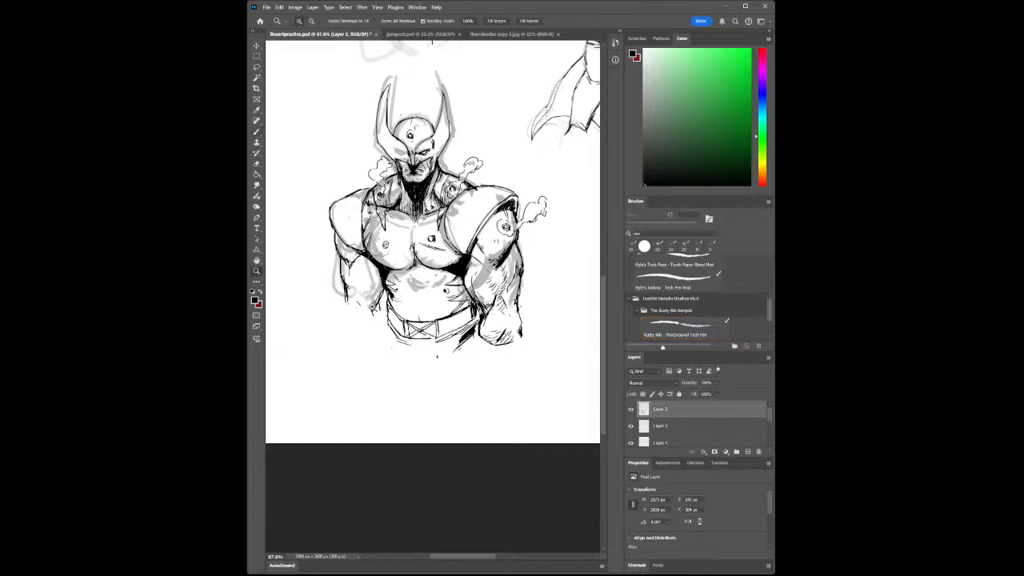
click(370, 305)
click(257, 131)
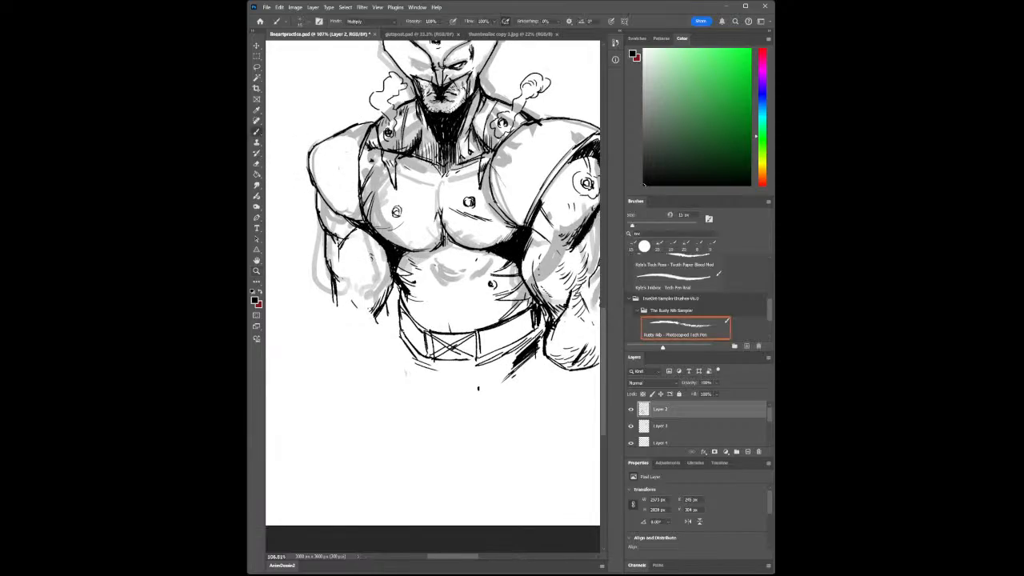
drag(373, 252, 370, 299)
- Examine the inked figure close up and from a distance, checking the arms, torso and masked face
click(257, 271)
drag(421, 302, 407, 315)
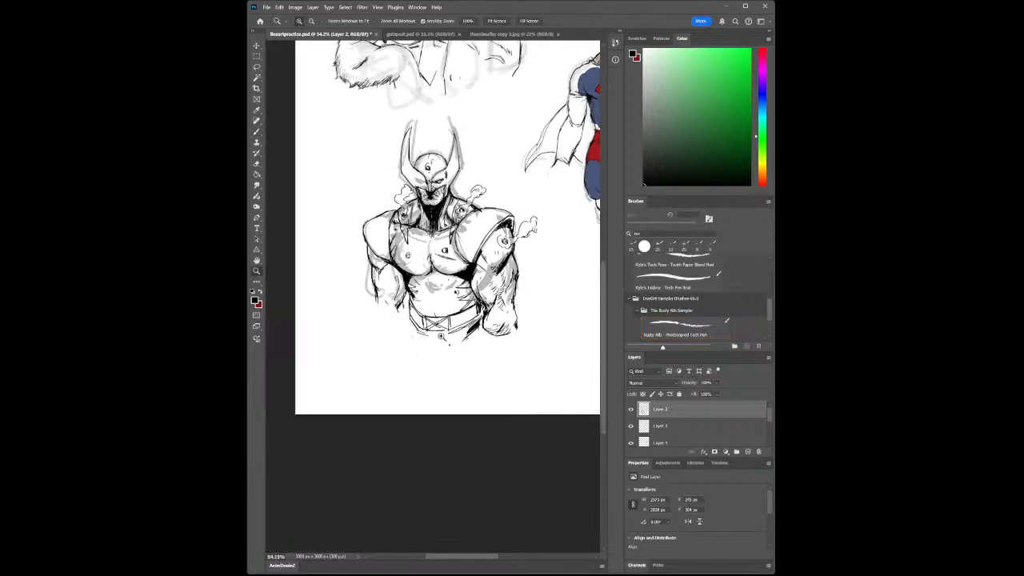
click(502, 222)
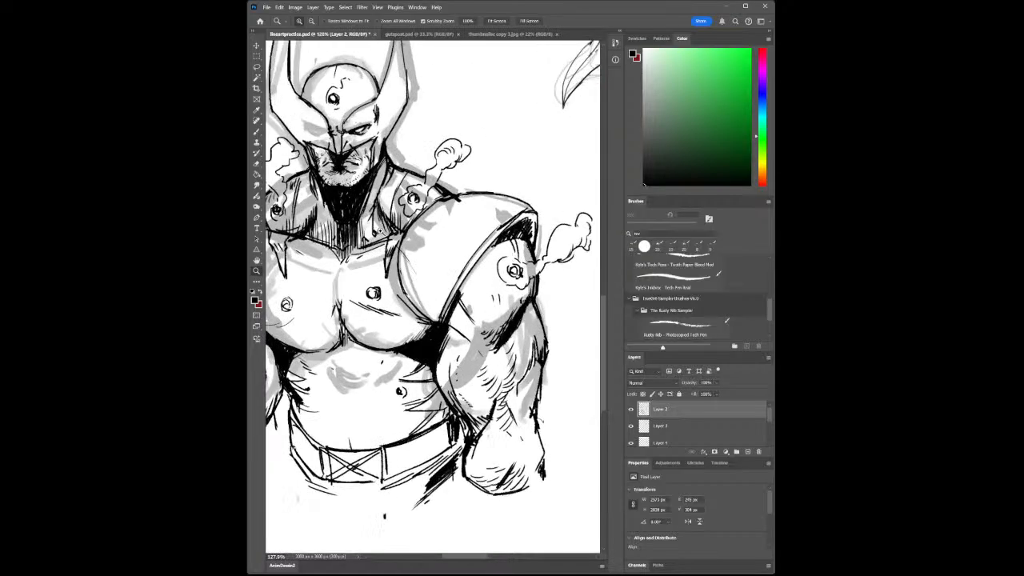
drag(400, 246, 370, 250)
drag(278, 207, 276, 153)
key(b)
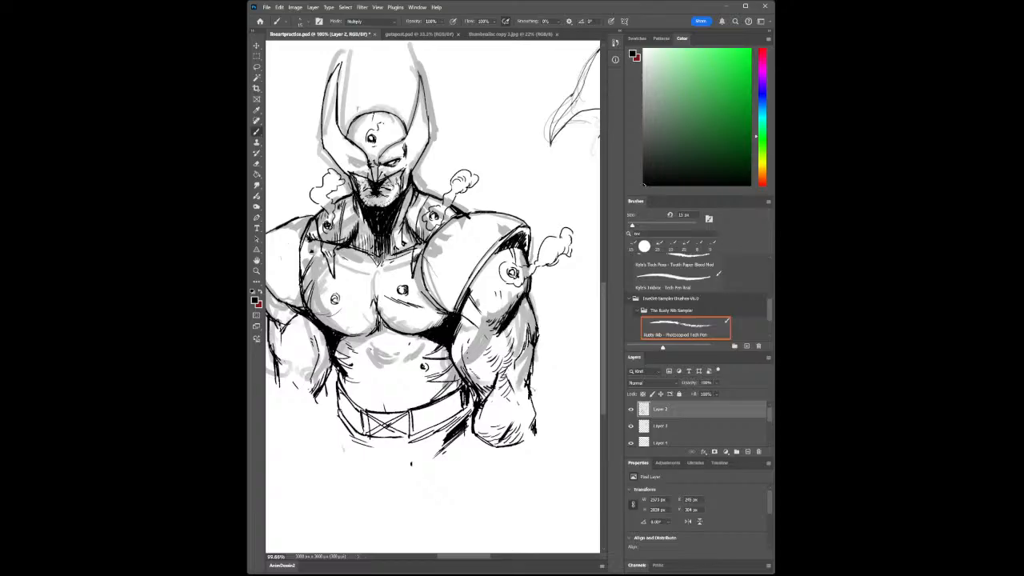
click(256, 271)
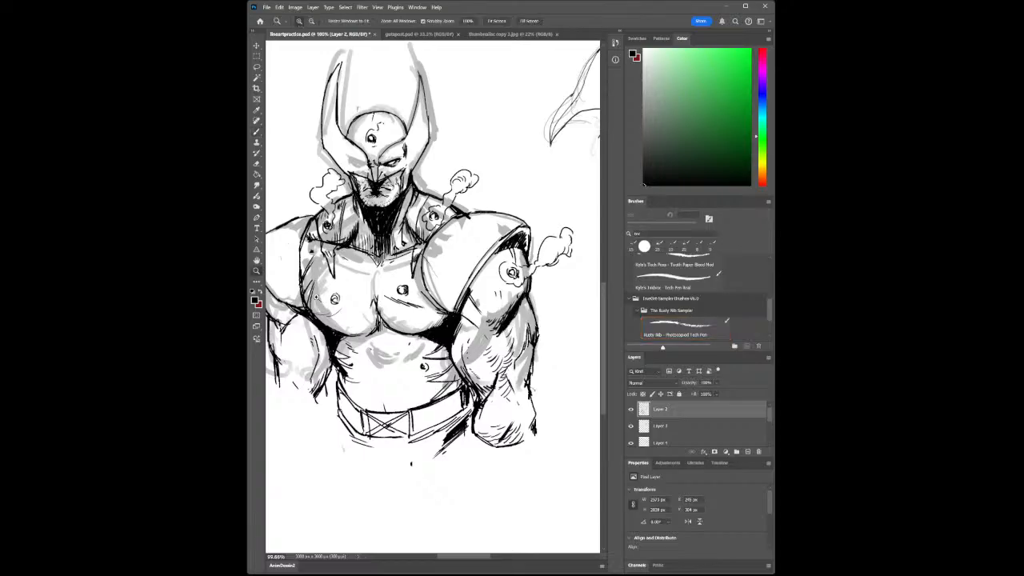
drag(365, 339, 357, 361)
drag(371, 404, 388, 413)
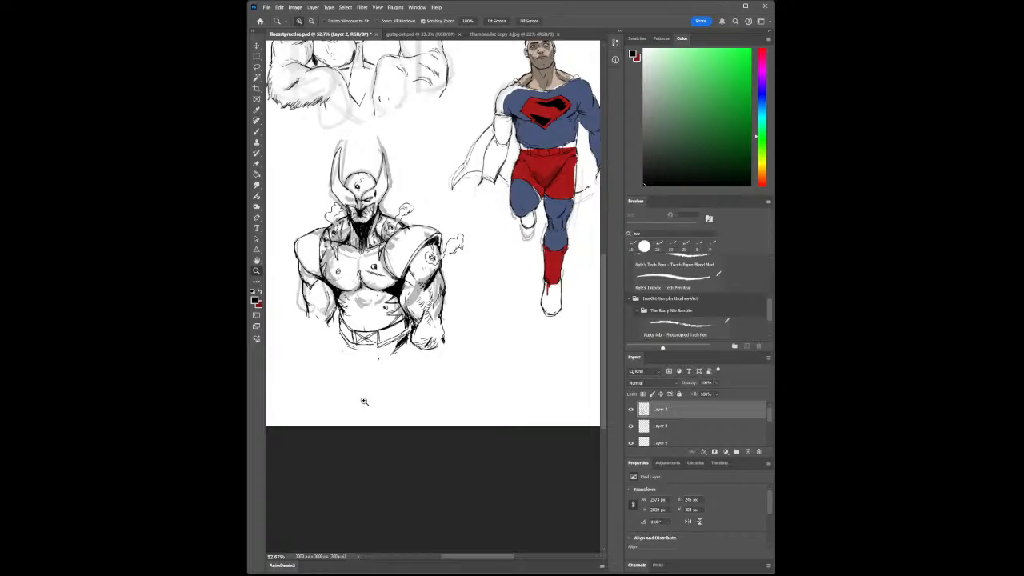
drag(331, 210, 349, 213)
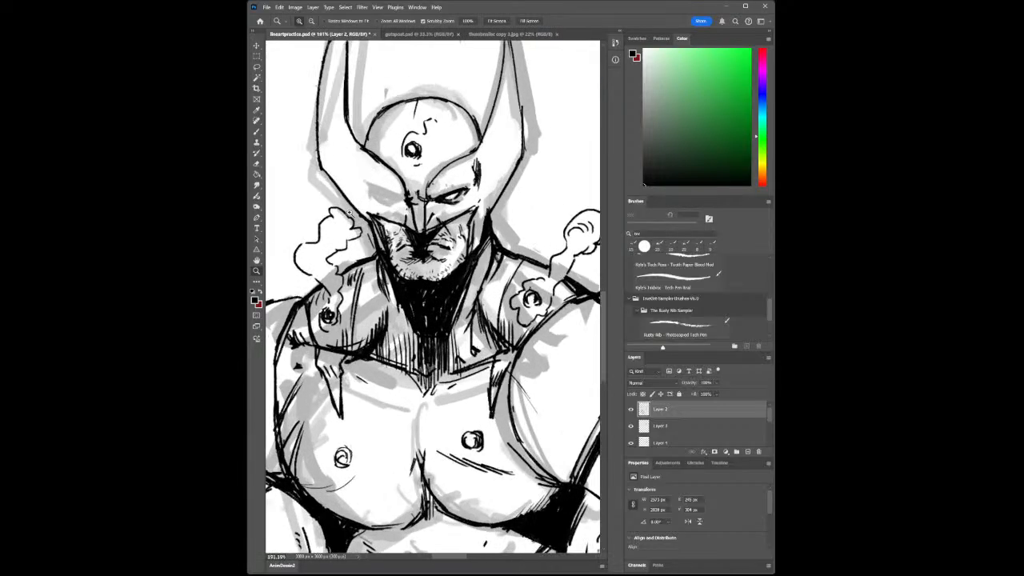
- Ink the left-hand eye on the mask, undo the stray stroke beside it, and add short shading strokes along both cheeks
click(257, 132)
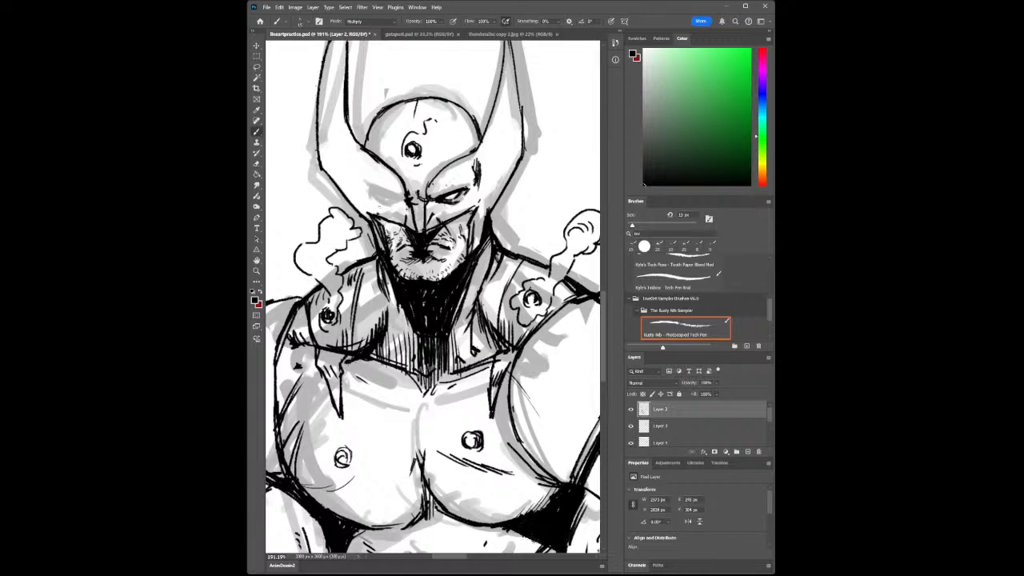
drag(380, 193, 405, 201)
mouse_move(368, 188)
mouse_down()
mouse_move(380, 192)
mouse_move(370, 189)
mouse_up()
key(ctrl+z)
drag(484, 197, 475, 210)
drag(466, 221, 465, 228)
drag(386, 228, 384, 242)
drag(467, 227, 462, 247)
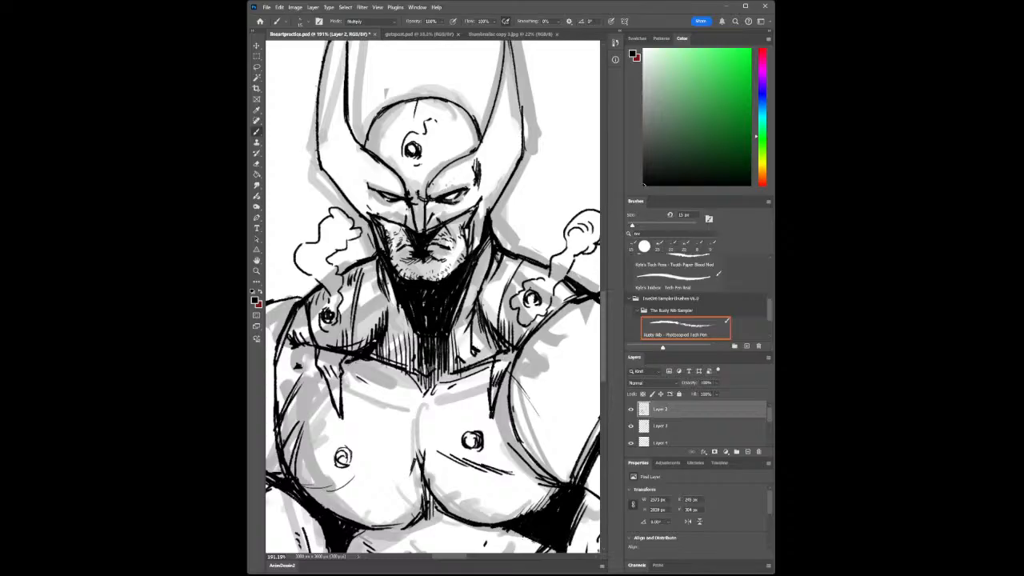
- Sketch a basketball with curved seams in the blank area beside the horned helmet
click(256, 271)
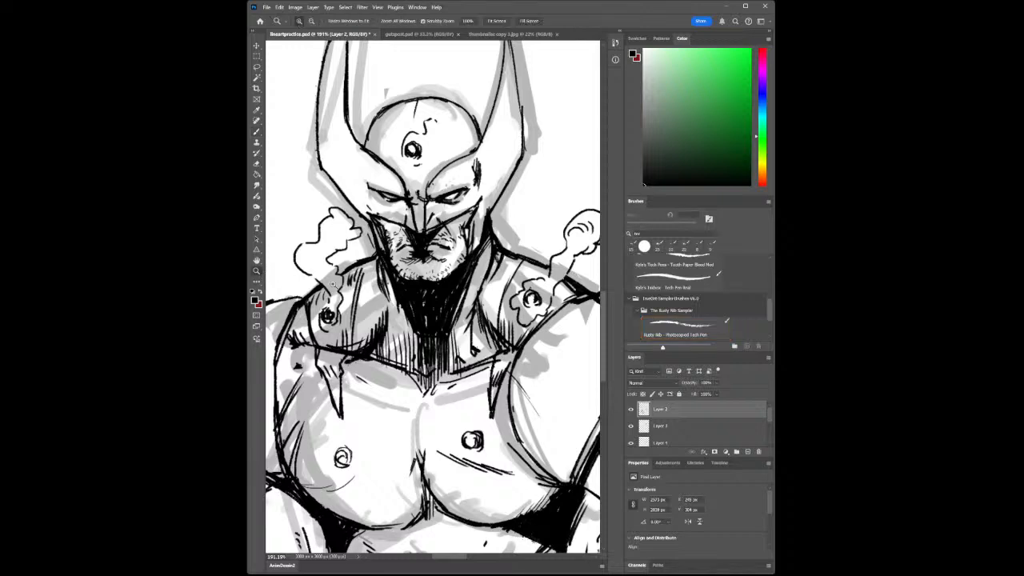
drag(533, 357, 526, 329)
drag(514, 265, 525, 286)
drag(532, 377, 497, 367)
drag(522, 457, 535, 447)
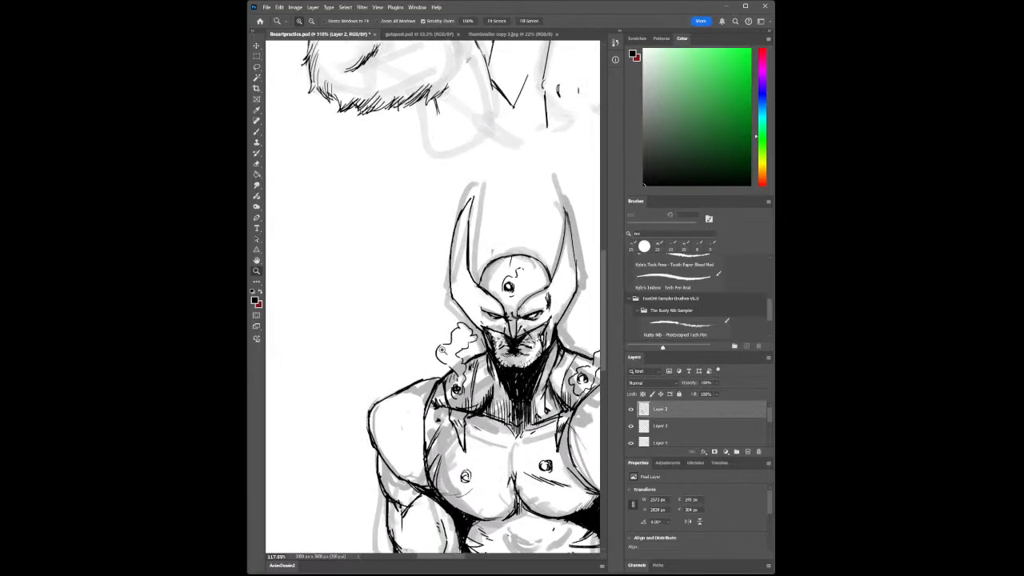
click(259, 134)
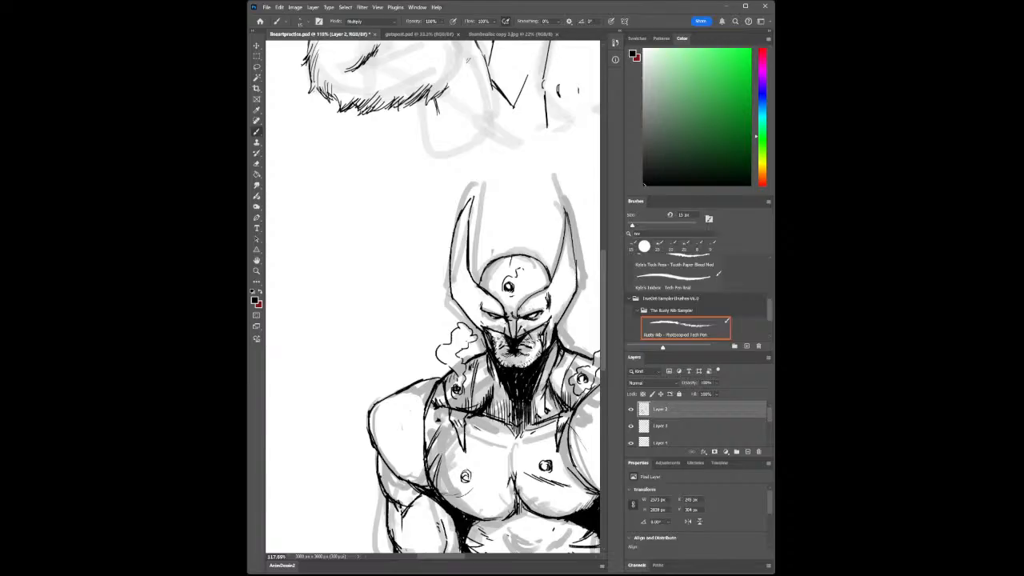
mouse_move(368, 177)
mouse_down()
mouse_move(331, 195)
mouse_move(404, 196)
mouse_move(353, 176)
mouse_move(383, 210)
mouse_move(395, 196)
mouse_up()
mouse_move(325, 251)
mouse_down()
mouse_move(380, 258)
mouse_move(356, 216)
mouse_move(369, 180)
mouse_up()
drag(325, 215, 397, 217)
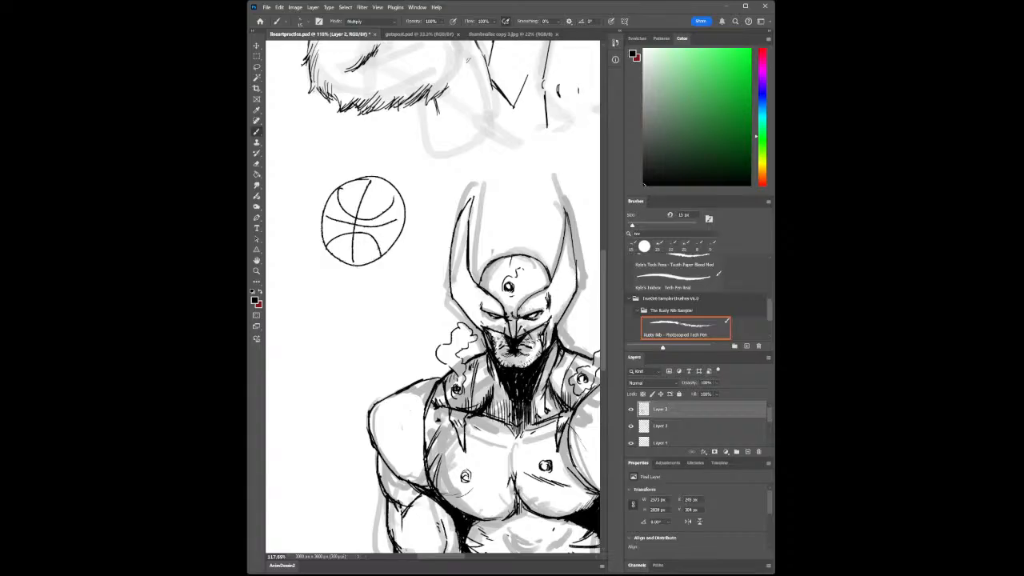
drag(446, 159, 417, 188)
- Undo all strokes of the basketball sketch
key(ctrl+z)
key(ctrl+z)
key(ctrl+z)
key(ctrl+z)
key(ctrl+z)
key(ctrl+z)
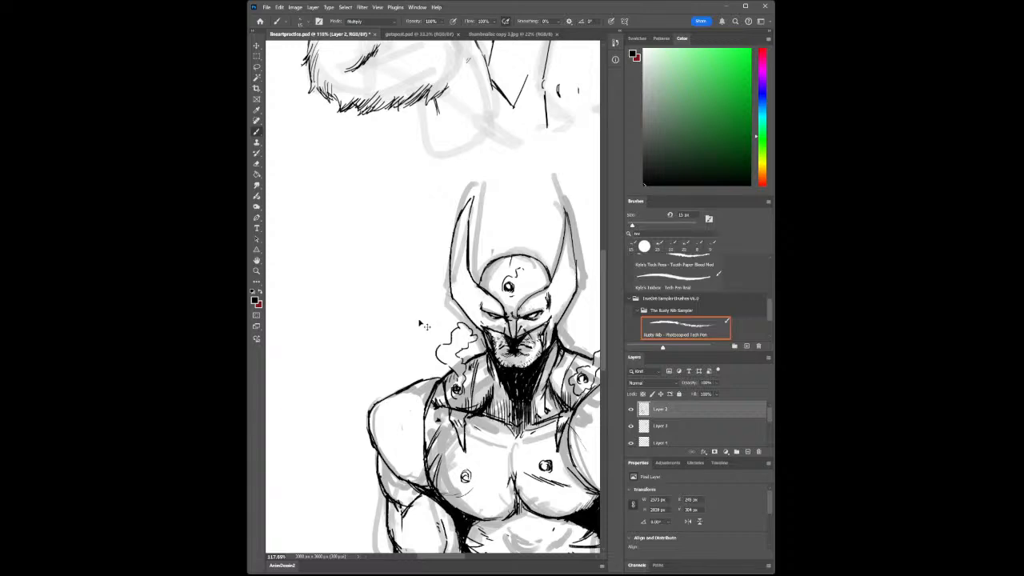
click(256, 271)
drag(435, 357, 384, 357)
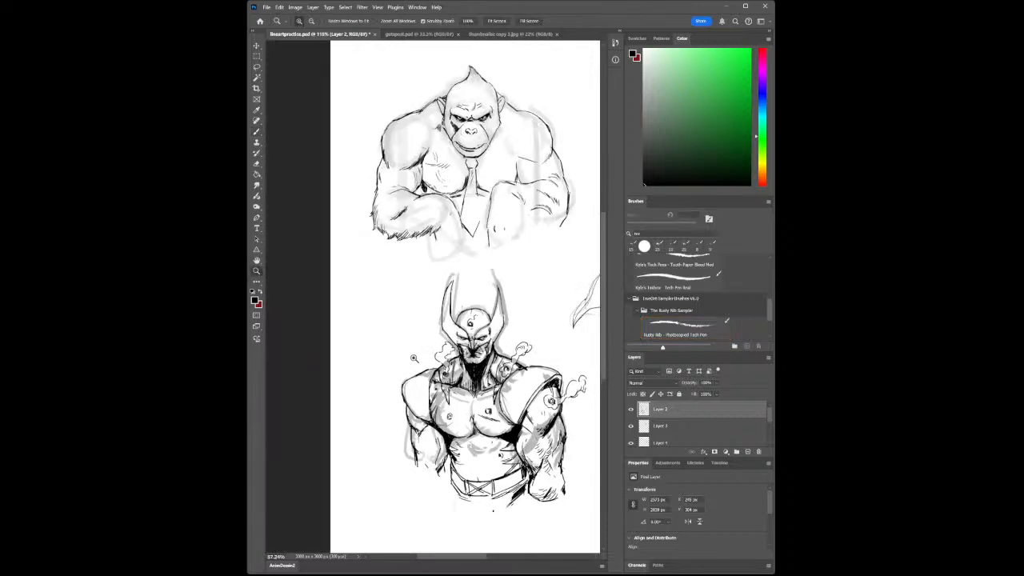
drag(468, 466, 418, 389)
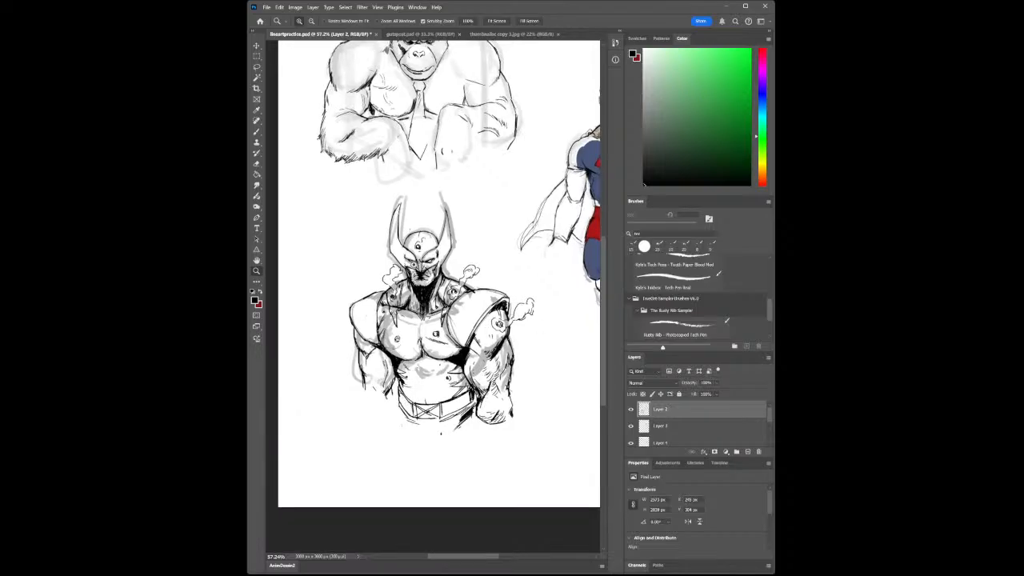
drag(414, 265, 432, 281)
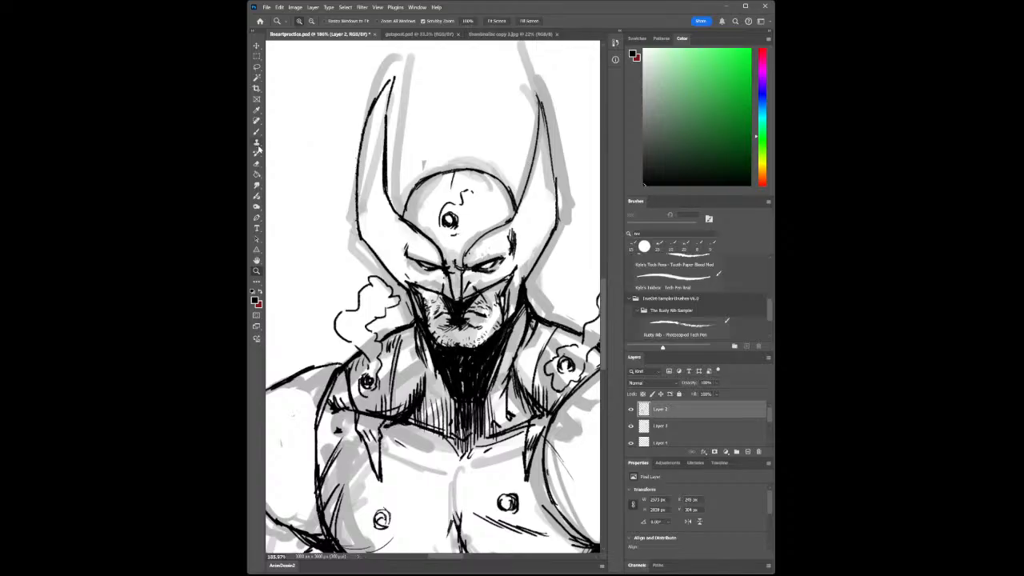
click(257, 163)
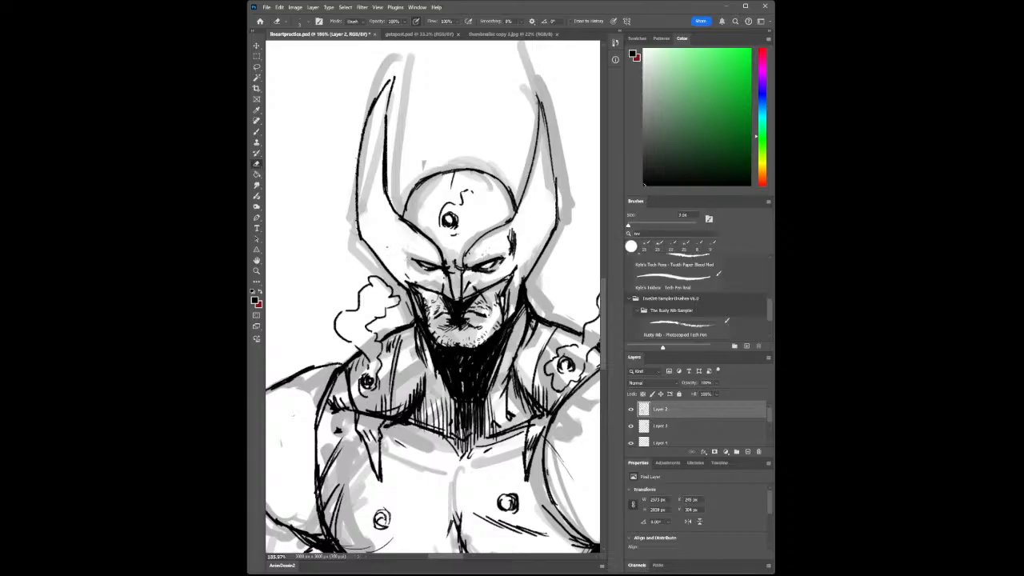
click(257, 132)
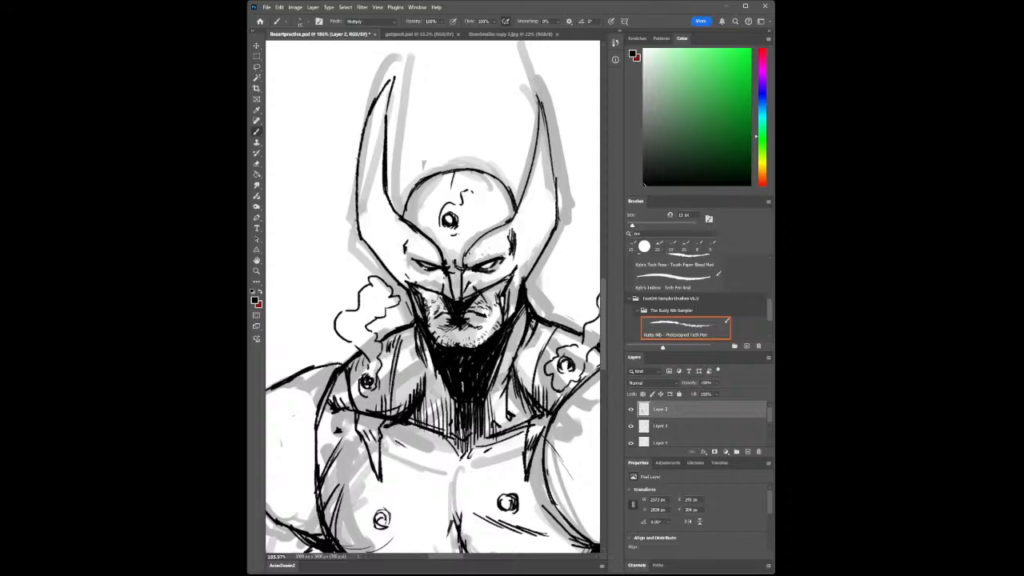
- Ink contour lines running down below the belt on both sides of the right-hand fist
click(257, 271)
mouse_move(520, 413)
mouse_down()
mouse_move(476, 421)
mouse_move(493, 433)
mouse_move(496, 404)
mouse_up()
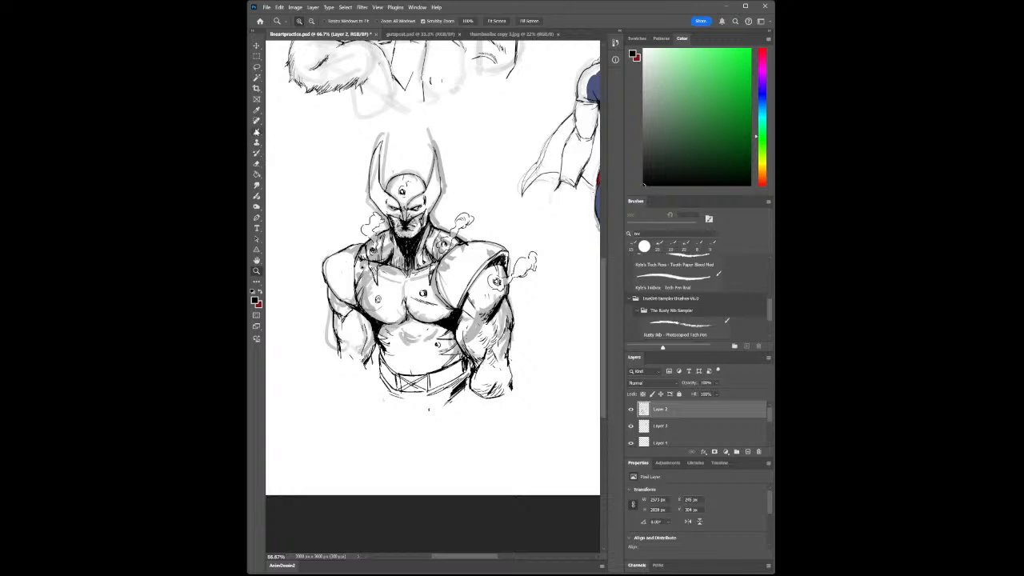
click(257, 132)
drag(470, 389, 471, 413)
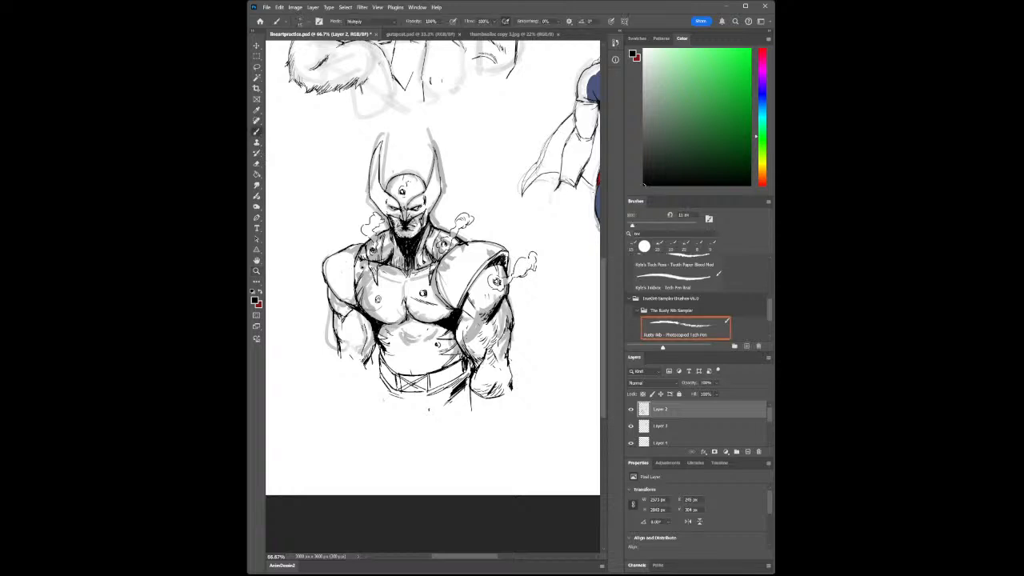
drag(497, 368, 500, 382)
mouse_move(501, 364)
mouse_down()
mouse_move(501, 381)
mouse_move(471, 413)
mouse_move(508, 416)
mouse_move(506, 426)
mouse_up()
- Touch up the mask near the inner corner of the left-hand eye and reduce the brush size
click(256, 270)
mouse_move(385, 226)
mouse_down()
mouse_move(457, 204)
mouse_move(352, 276)
mouse_up()
click(257, 132)
key(z)
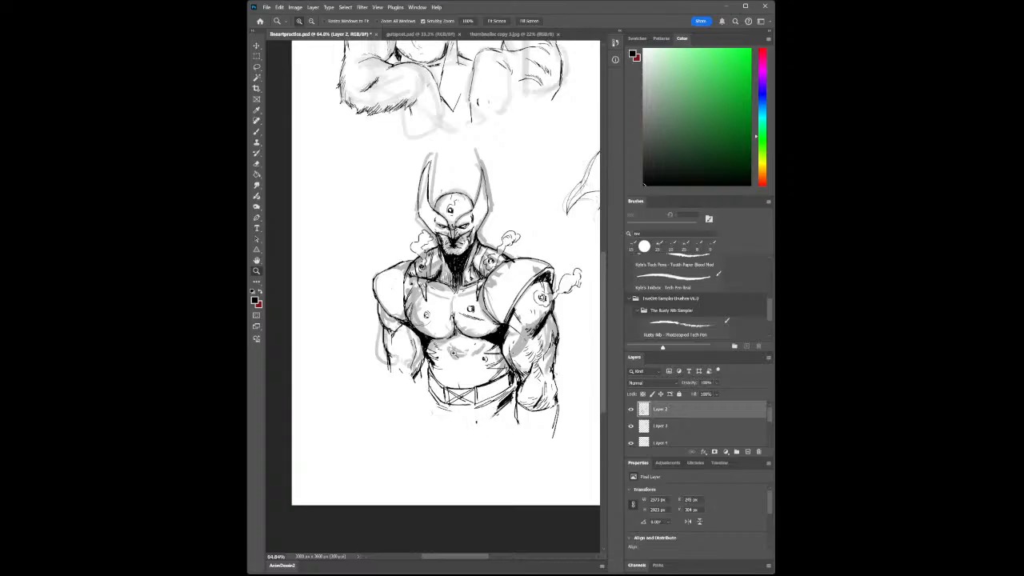
drag(441, 237, 460, 245)
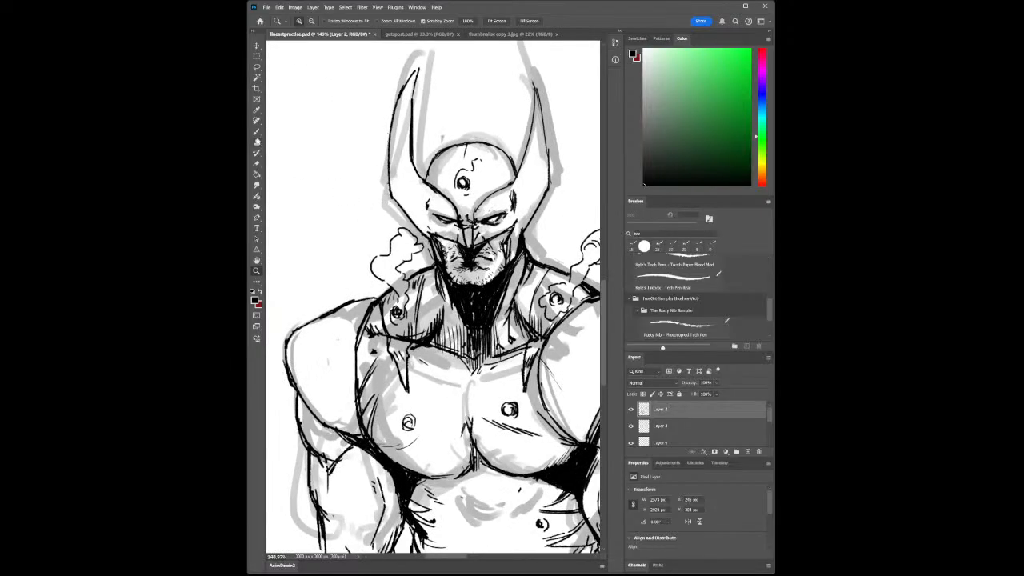
click(257, 131)
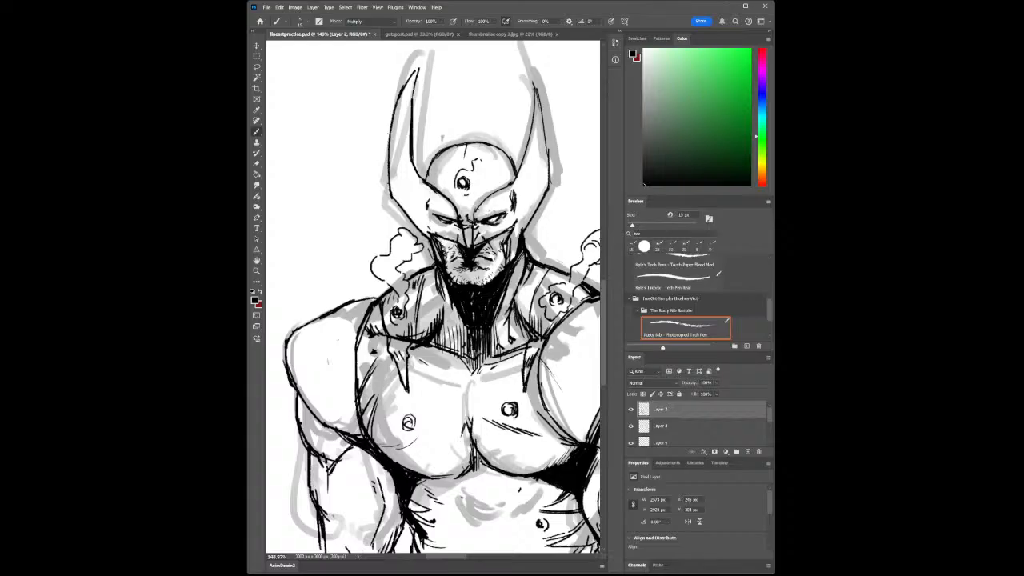
drag(451, 221, 459, 228)
key(bracketleft)
- Hide the grey sketch layer directly above the Background so only the ink lines show
click(257, 271)
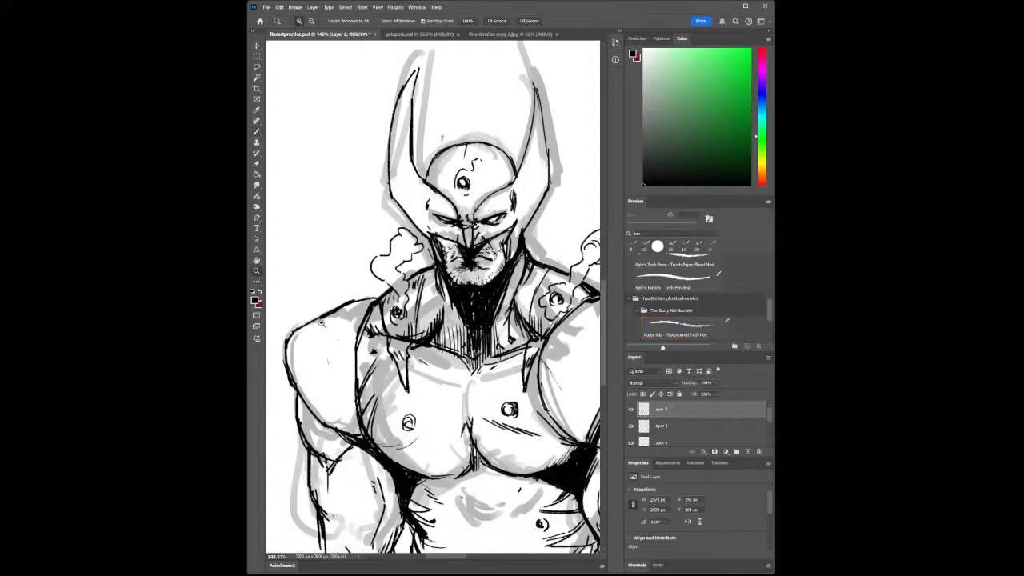
drag(541, 414, 488, 414)
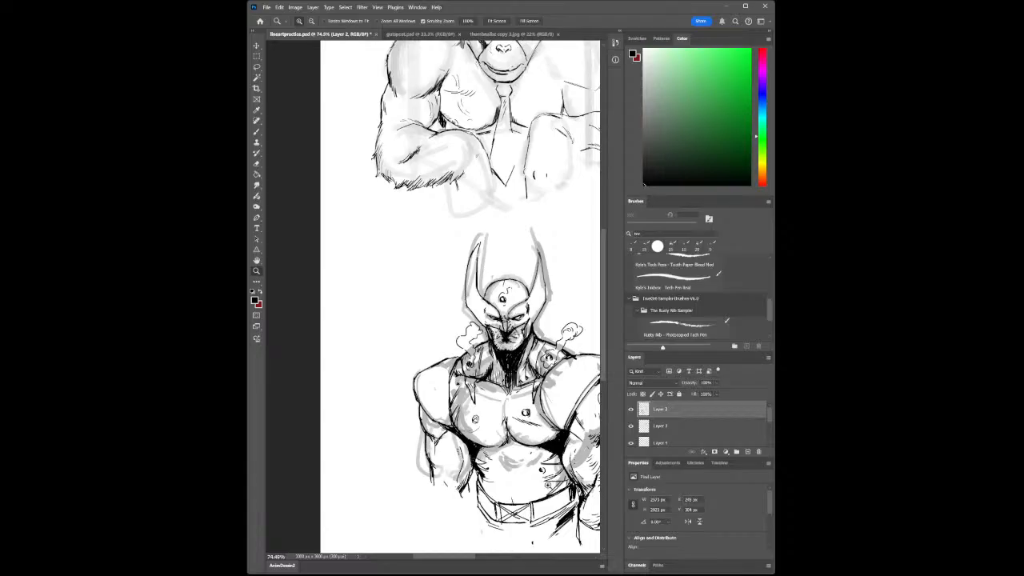
drag(546, 488, 520, 429)
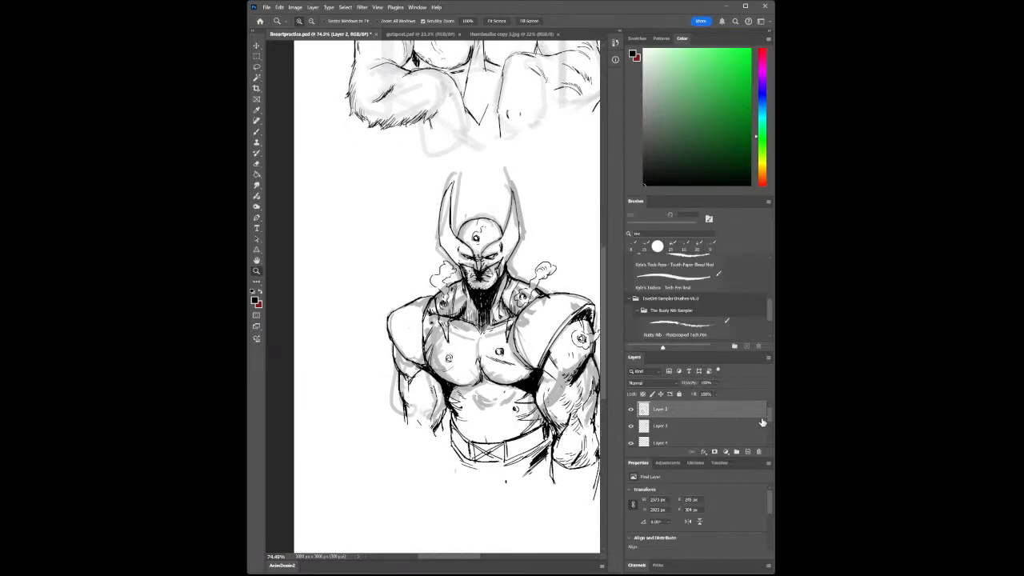
scroll(768, 426, up, 2)
scroll(769, 428, down, 2)
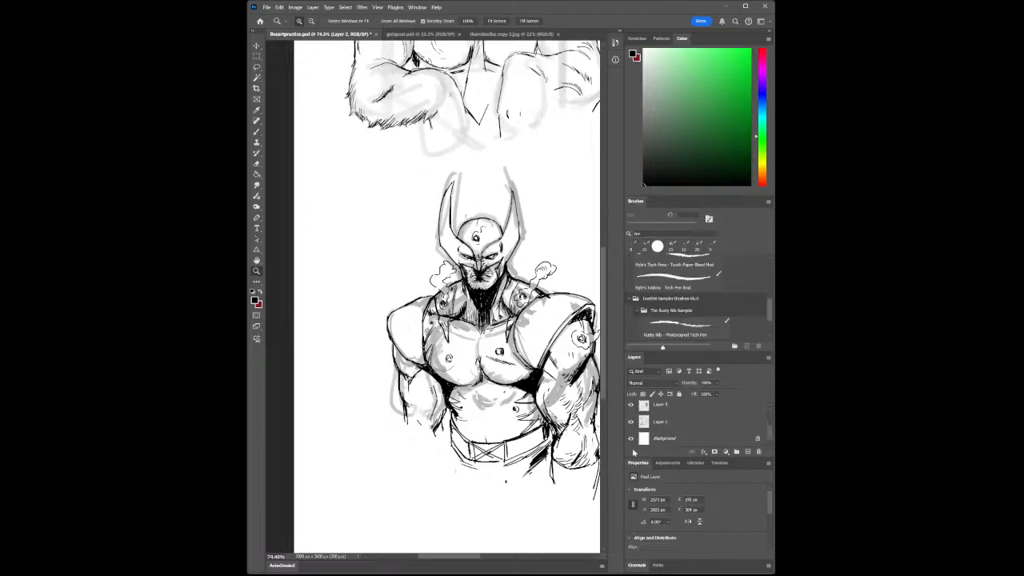
click(630, 422)
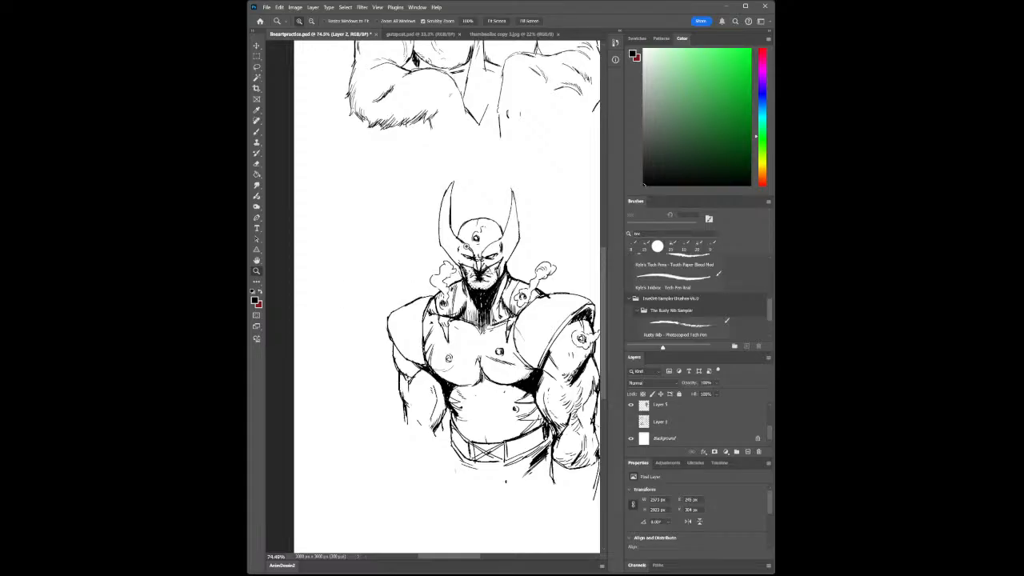
- Erase the left-hand contour of the skull beside the horn and redraw it as a smooth thin curve
click(468, 248)
click(256, 163)
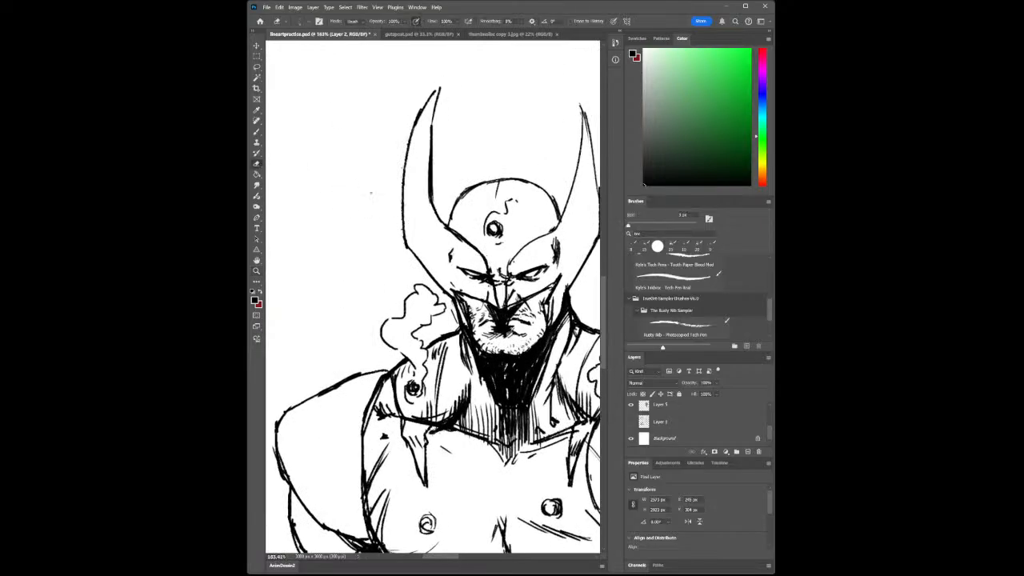
mouse_move(456, 198)
mouse_down()
mouse_move(450, 227)
mouse_move(470, 187)
mouse_up()
key(b)
drag(452, 232, 459, 206)
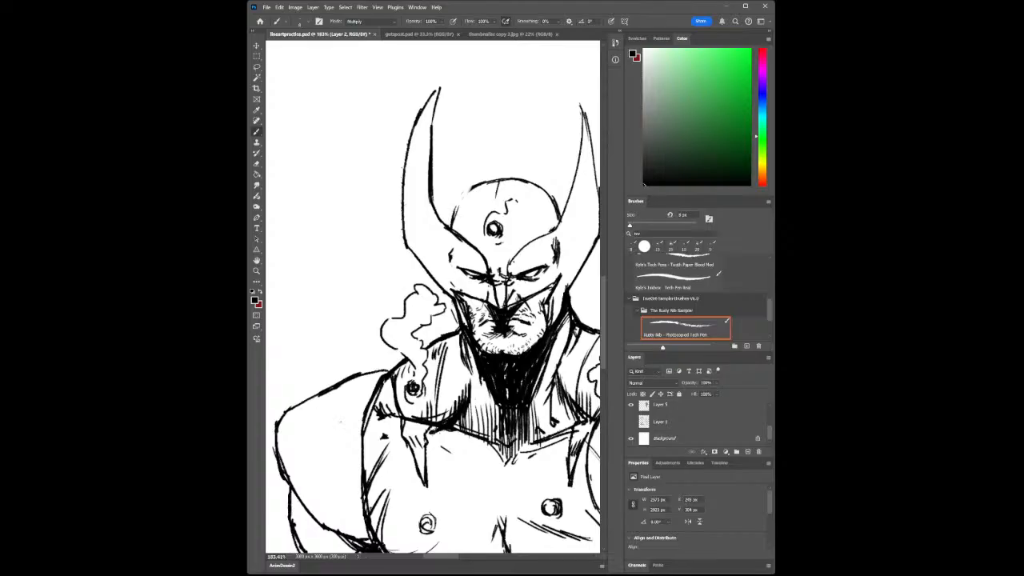
drag(456, 216, 476, 186)
key(e)
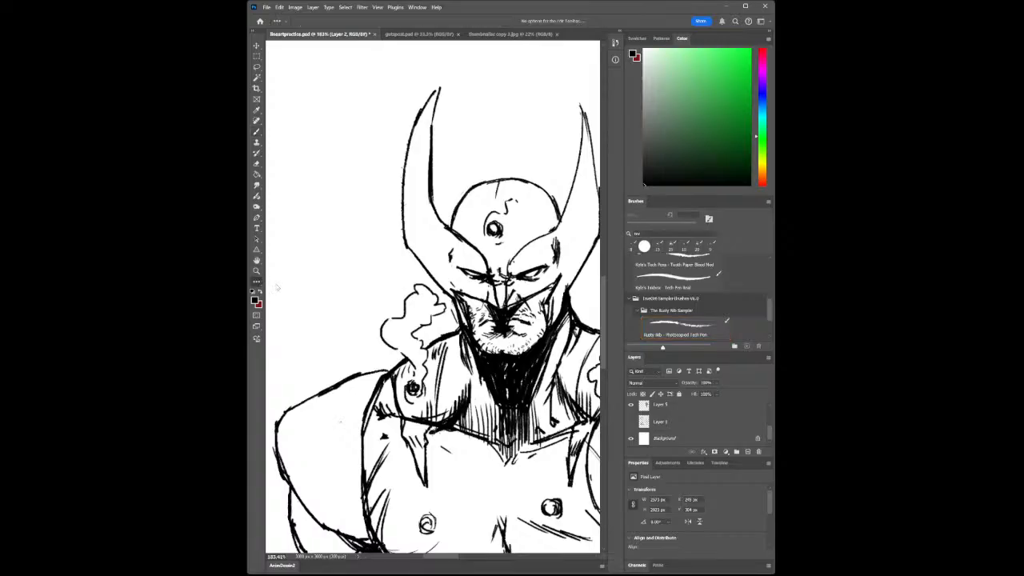
click(257, 271)
drag(437, 336, 384, 335)
drag(492, 424, 516, 436)
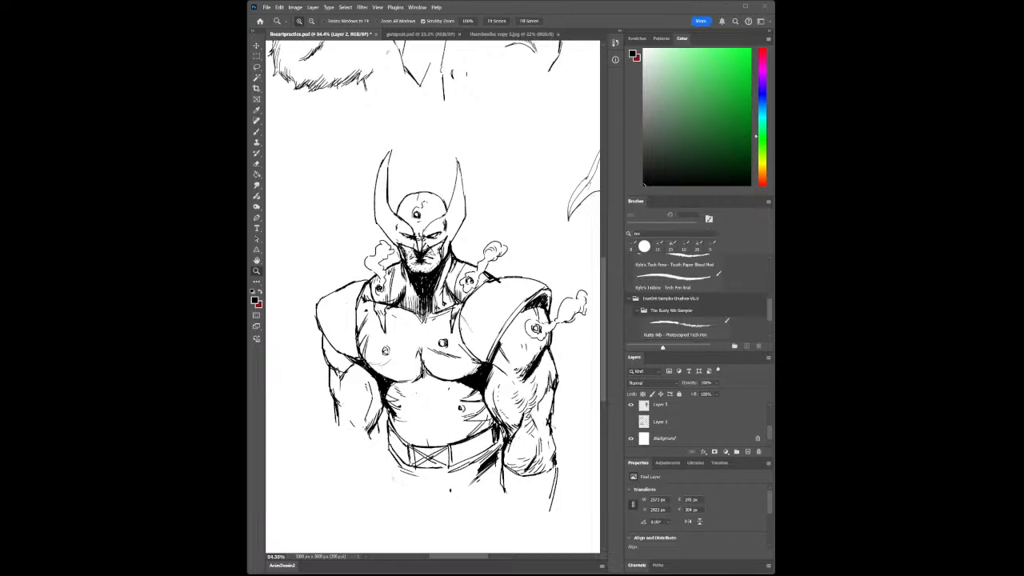
click(519, 378)
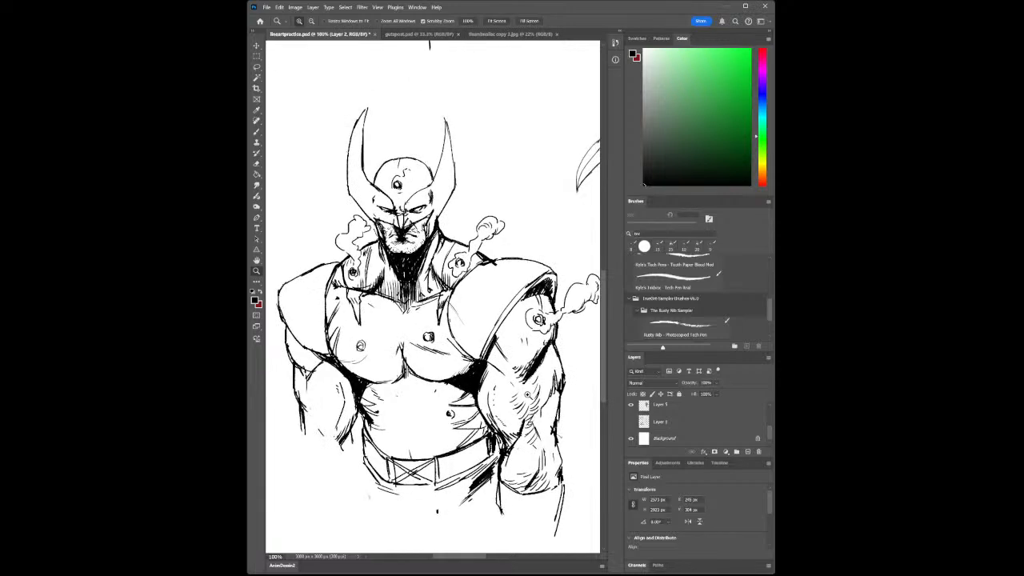
- Add short shading strokes to the right-hand upper arm and elbow with the Rusty Nib tech pen brush
drag(528, 374, 496, 374)
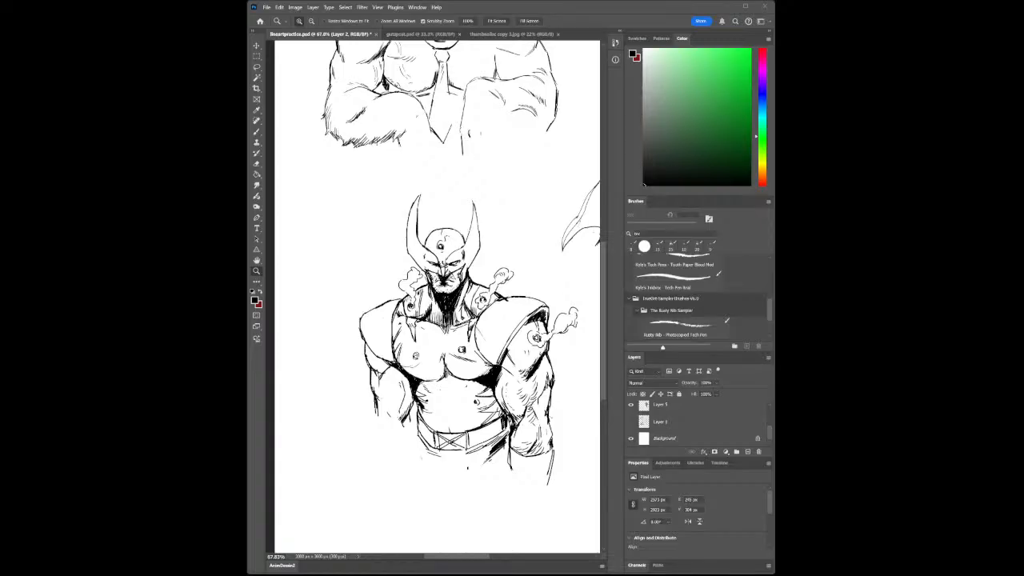
click(685, 325)
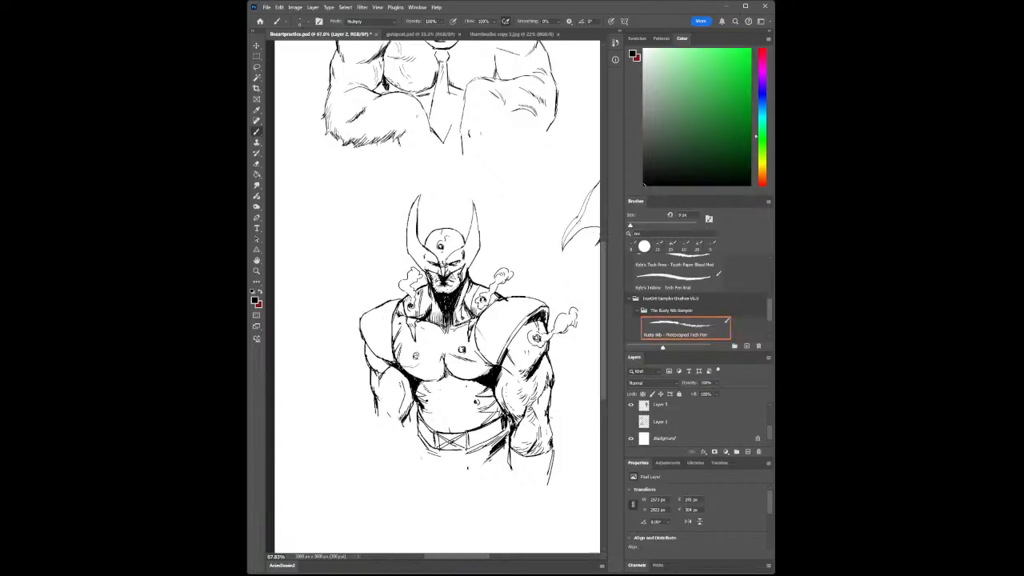
mouse_move(533, 354)
mouse_down()
mouse_move(521, 376)
mouse_move(531, 366)
mouse_up()
drag(552, 369, 548, 381)
mouse_move(507, 360)
mouse_down()
mouse_move(496, 408)
mouse_move(493, 397)
mouse_up()
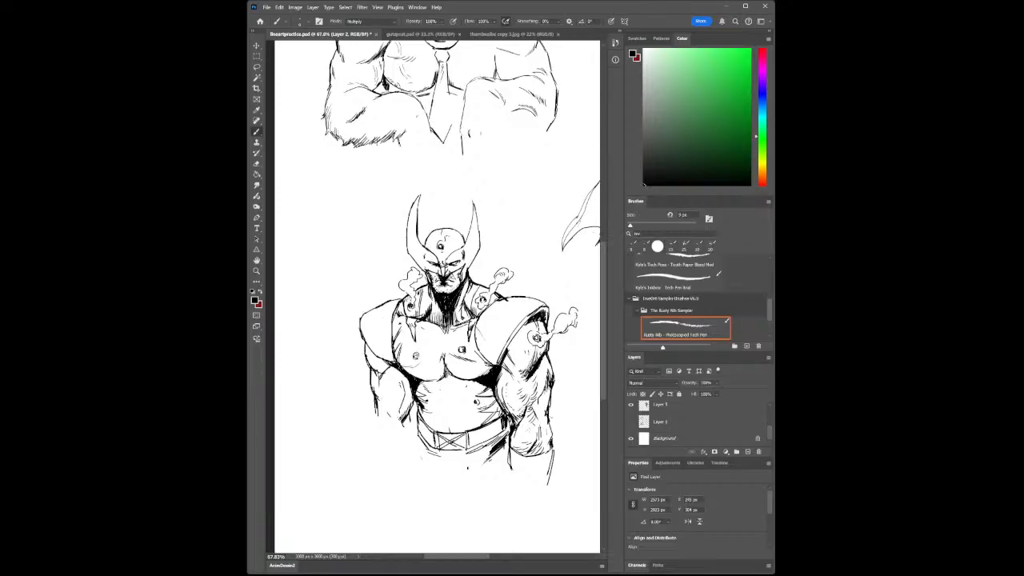
- Hatch the right-hand forearm and ink the centre line and muscle contours of the abdomen
drag(533, 435, 526, 443)
mouse_move(533, 425)
mouse_down()
mouse_move(522, 439)
mouse_move(533, 451)
mouse_up()
drag(420, 413, 440, 405)
drag(450, 412, 448, 429)
drag(475, 401, 477, 404)
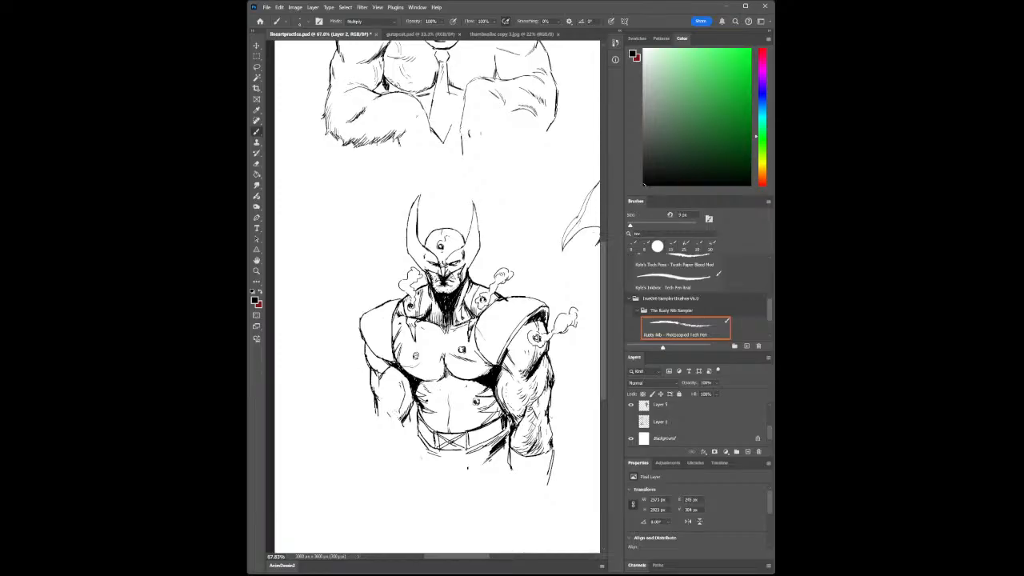
- Ink both edges of the right-hand arm's lower section down to the wrist and begin the outline of the hand
click(257, 271)
alt+click(418, 442)
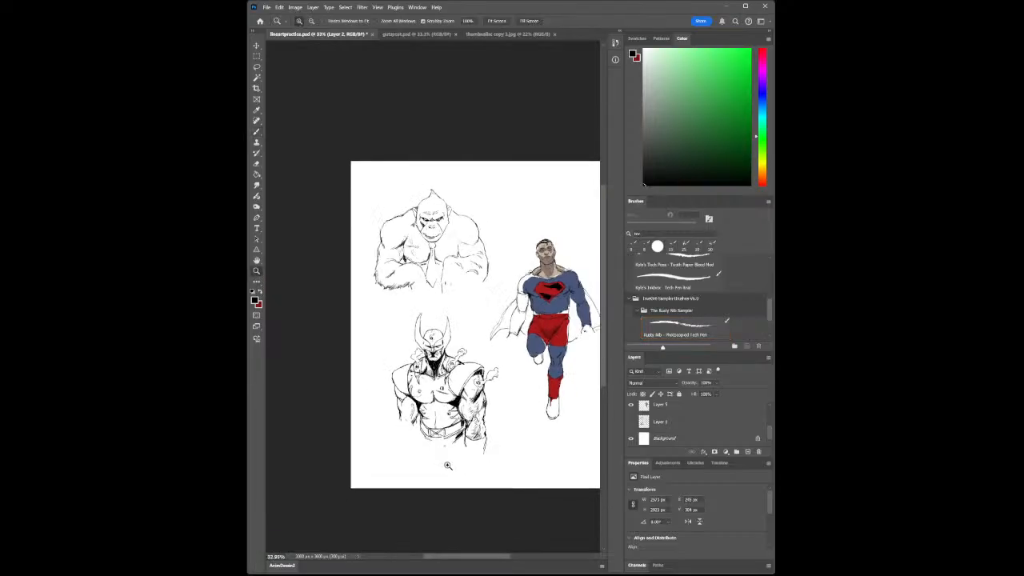
click(474, 462)
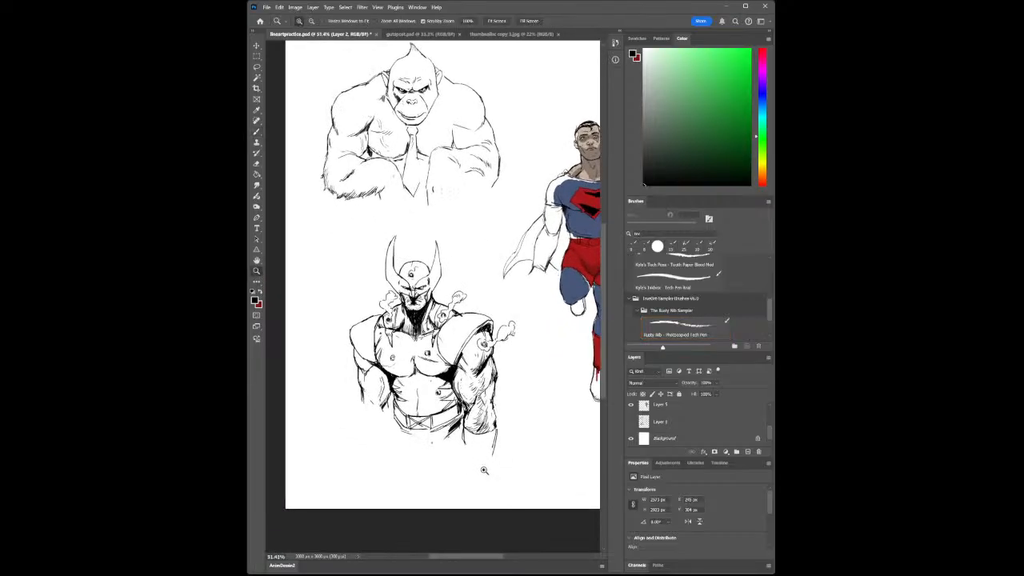
drag(495, 454, 503, 454)
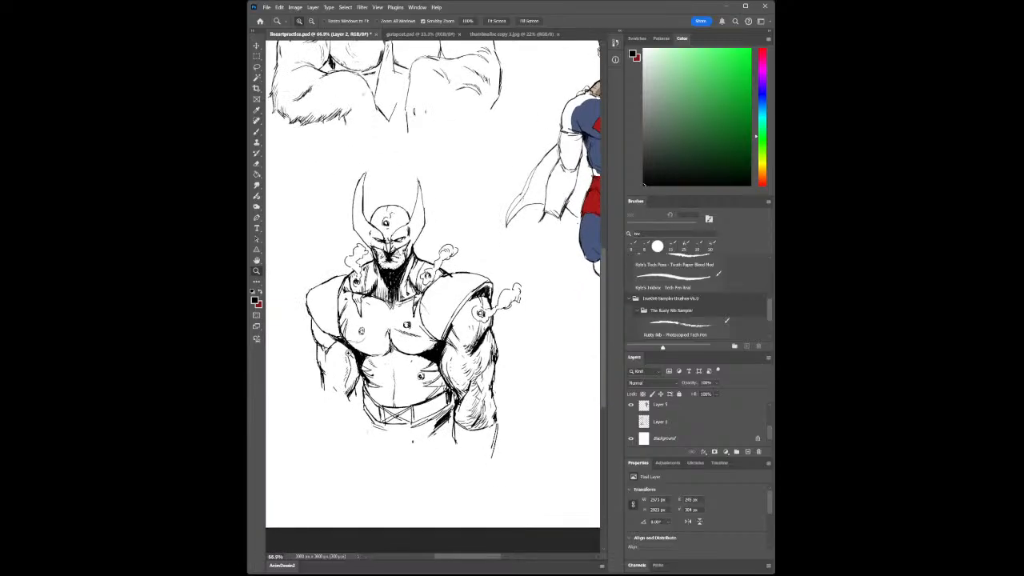
click(257, 132)
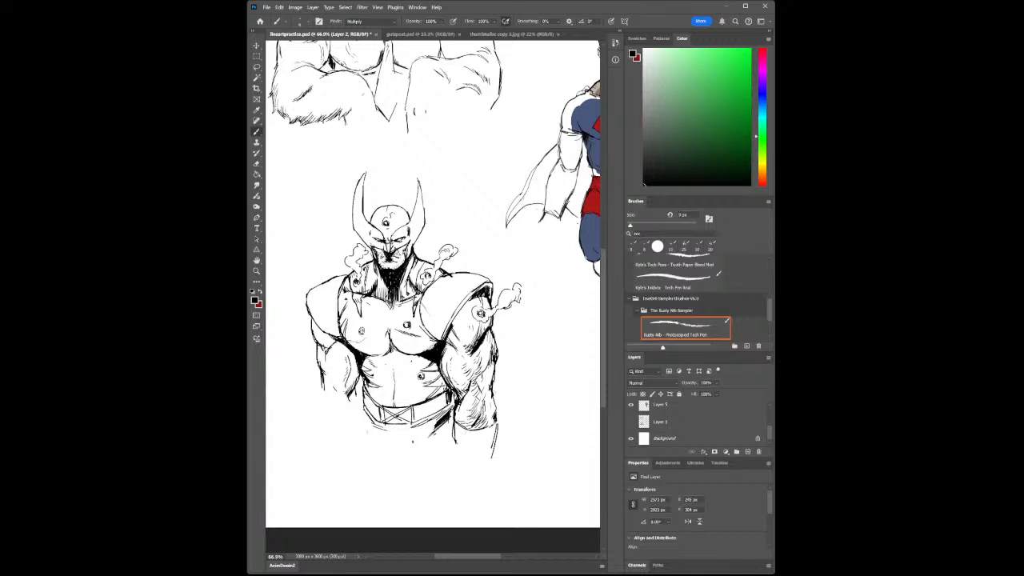
drag(452, 432, 459, 469)
mouse_move(491, 452)
mouse_down()
mouse_move(481, 495)
mouse_move(450, 478)
mouse_move(443, 497)
mouse_up()
- Lasso the whole horned figure, move it slightly up the page and deselect it
click(257, 45)
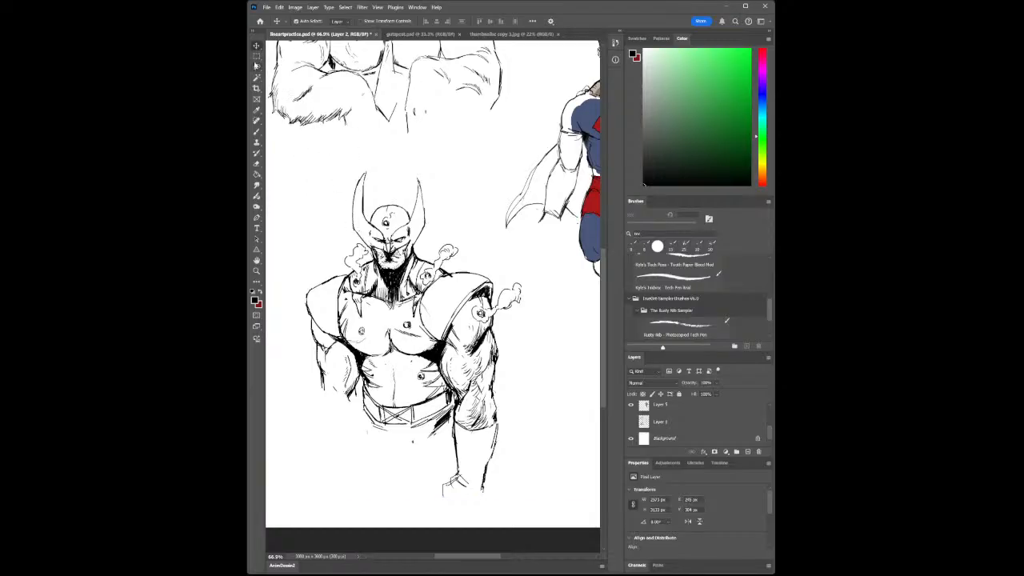
click(256, 66)
mouse_move(379, 149)
mouse_down()
mouse_move(297, 237)
mouse_move(273, 421)
mouse_move(404, 529)
mouse_move(466, 531)
mouse_move(528, 488)
mouse_move(554, 408)
mouse_move(555, 331)
mouse_move(538, 266)
mouse_move(496, 240)
mouse_move(437, 157)
mouse_move(378, 150)
mouse_up()
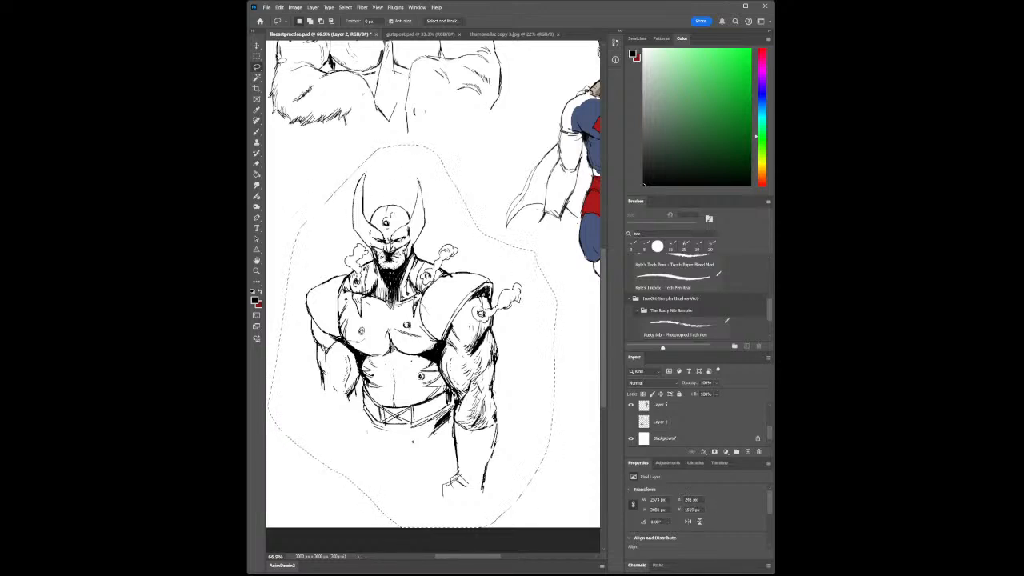
click(257, 46)
drag(396, 276, 392, 240)
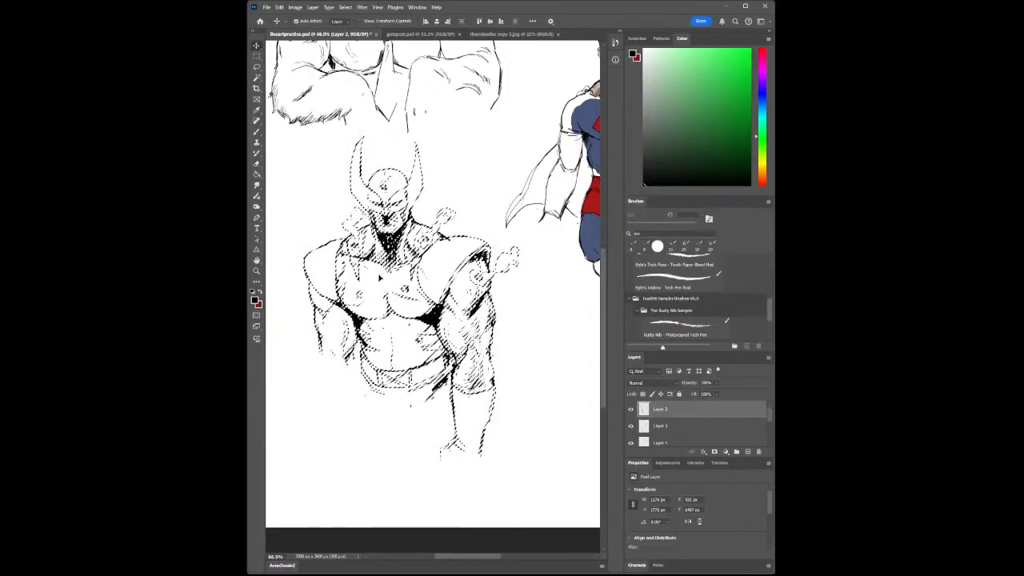
key(ctrl+d)
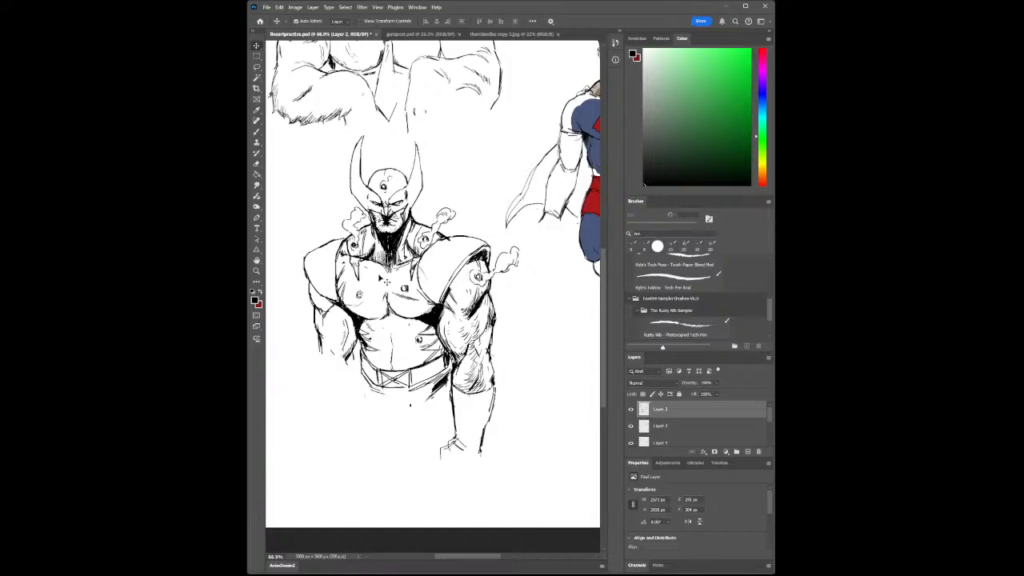
- Add short ink strokes around the right-hand shoulder pad and extend the lowered hand's outline downward
click(257, 132)
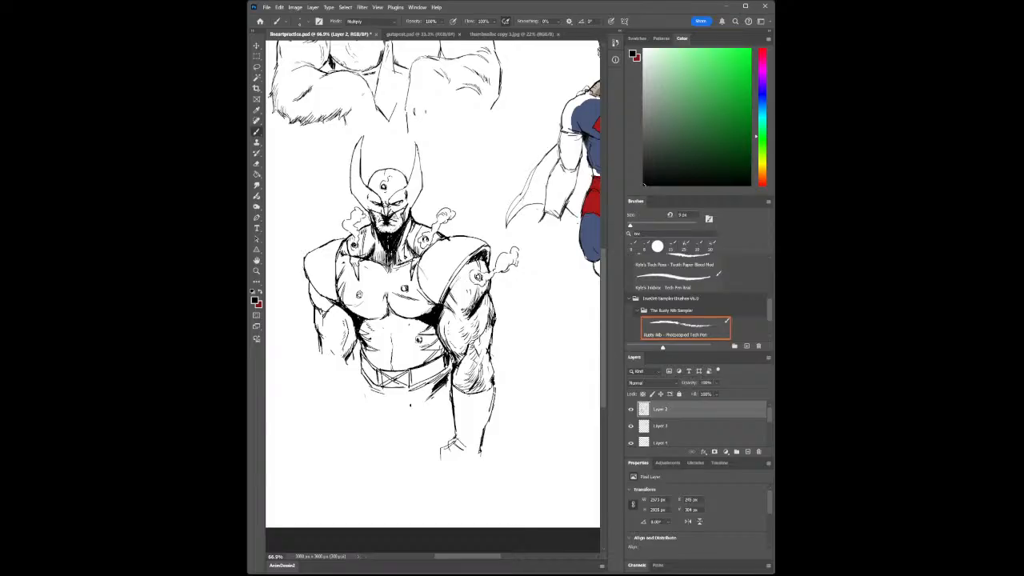
drag(450, 275, 461, 293)
mouse_move(453, 283)
mouse_down()
mouse_move(449, 292)
mouse_move(468, 266)
mouse_up()
mouse_move(471, 392)
mouse_down()
mouse_move(437, 459)
mouse_move(477, 475)
mouse_up()
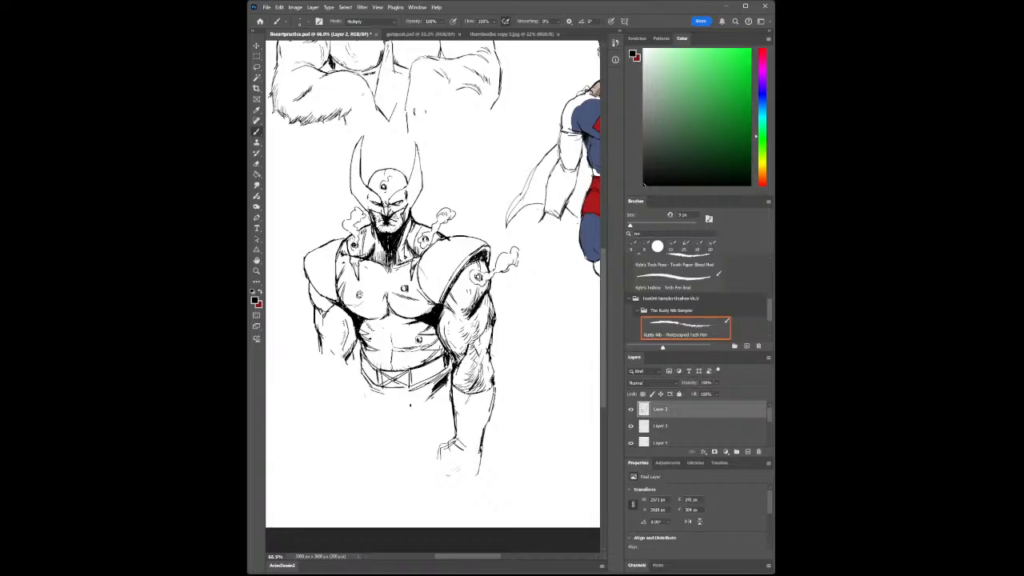
- Ink the cuff, knuckle slots and a first thin claw line on the lowered hand
drag(460, 461, 459, 473)
drag(453, 437, 477, 448)
mouse_move(477, 454)
mouse_down()
mouse_move(477, 478)
mouse_move(479, 468)
mouse_up()
drag(461, 473, 451, 510)
key(ctrl+z)
drag(461, 469, 456, 498)
- Hatch the undersides of both pectorals and add contour strokes across the abdomen
drag(392, 308, 432, 316)
drag(357, 310, 389, 316)
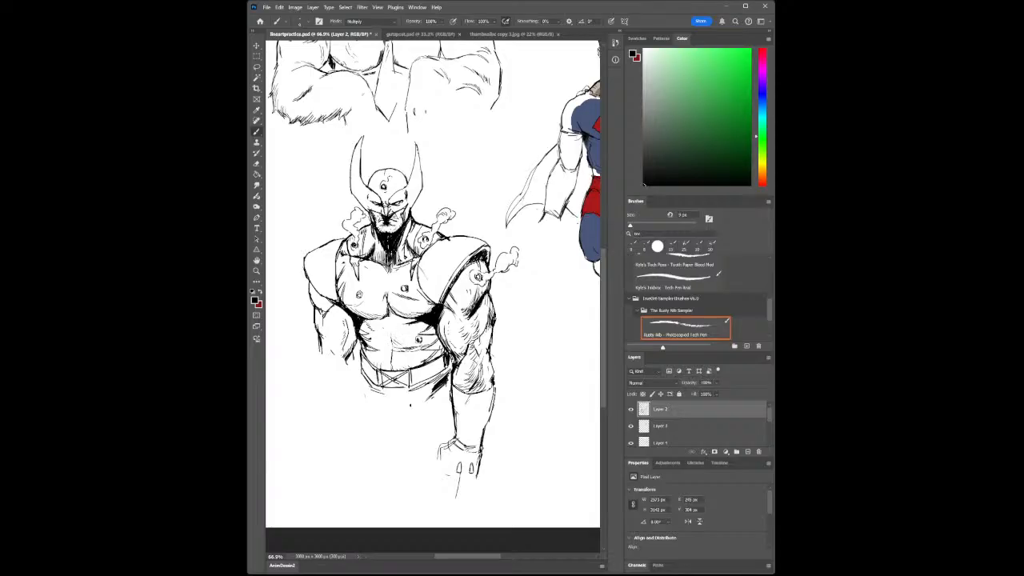
drag(394, 340, 406, 344)
mouse_move(400, 358)
mouse_down()
mouse_move(393, 371)
mouse_move(372, 370)
mouse_up()
- Shade the left-hand chest edge, the waist beside the lowered arm and the right-hand upper arm with hatching
drag(345, 291, 340, 308)
drag(446, 352, 440, 386)
drag(479, 290, 469, 303)
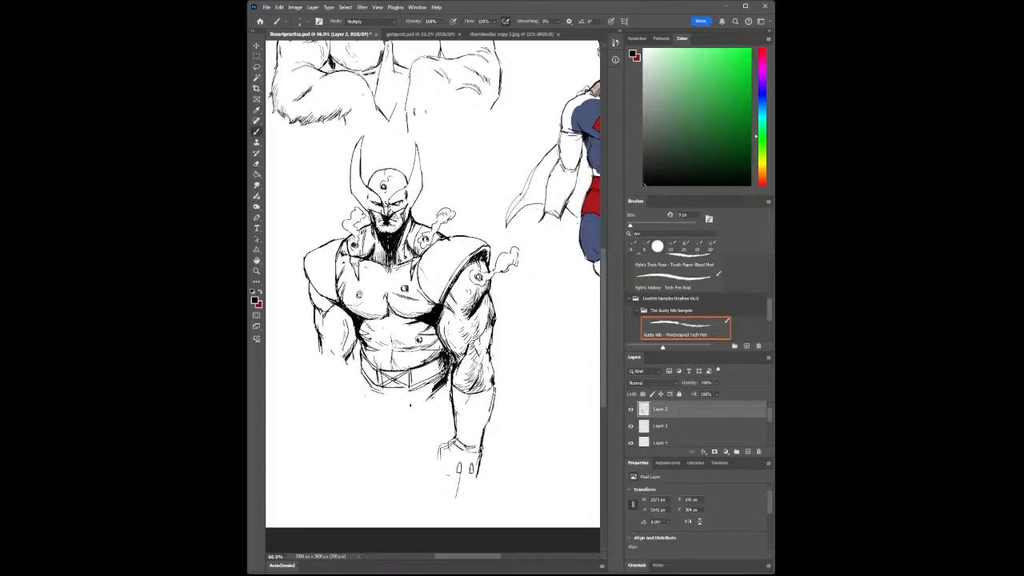
drag(451, 309, 444, 316)
- Deepen the black shadow under the chin and along both sides of the neck
key(z)
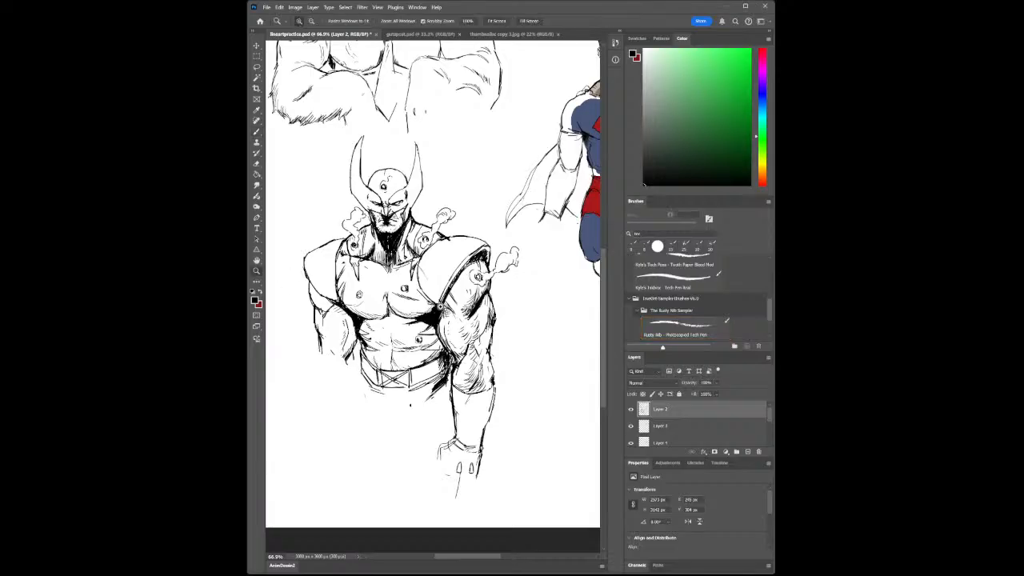
drag(441, 308, 462, 392)
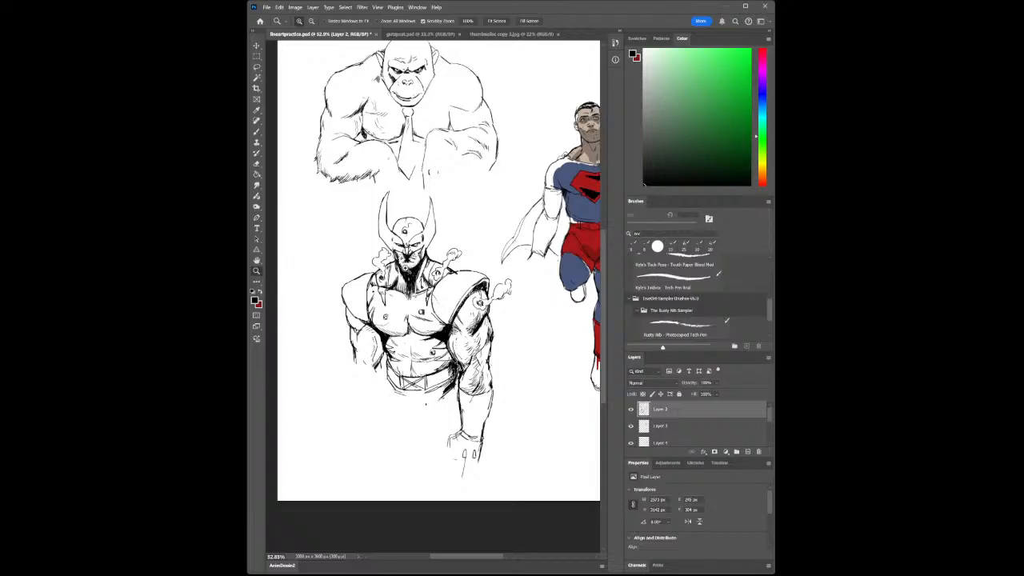
drag(407, 268, 460, 269)
click(257, 131)
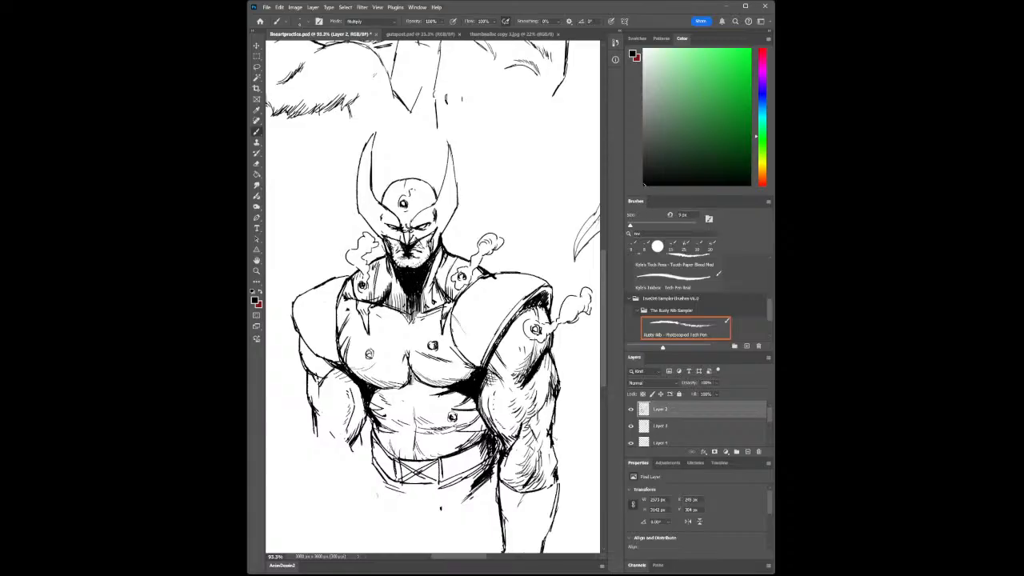
drag(425, 288, 434, 257)
drag(403, 295, 389, 265)
drag(422, 300, 428, 285)
- Thicken the frame and crossed lines of the belt buckle with heavy black strokes
click(257, 272)
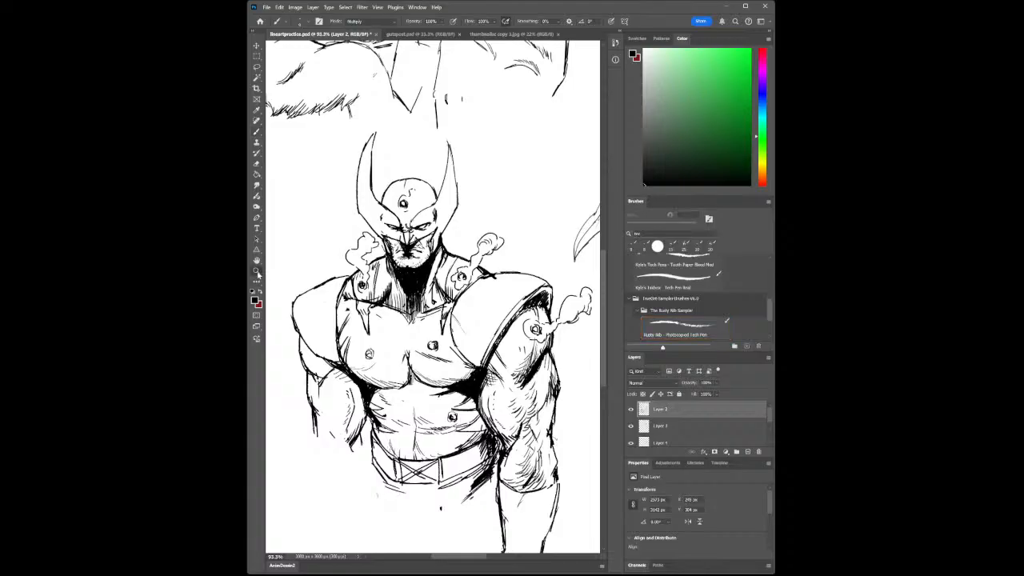
drag(431, 273, 388, 285)
drag(358, 424, 412, 462)
click(257, 132)
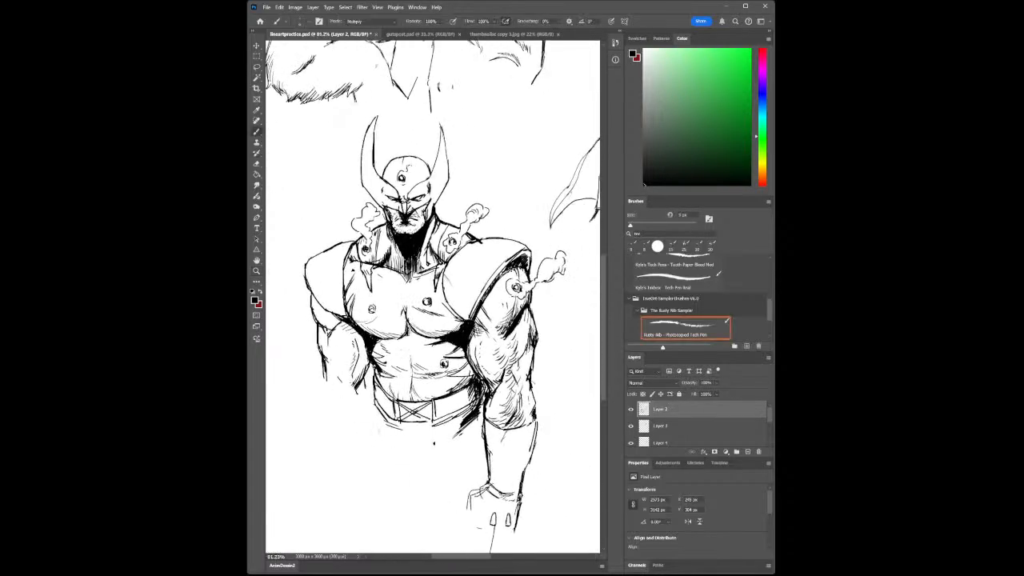
mouse_move(394, 405)
mouse_down()
mouse_move(399, 421)
mouse_move(412, 412)
mouse_move(431, 422)
mouse_up()
drag(434, 410, 433, 419)
drag(436, 406, 436, 426)
- Examine the inked horned figure up close and against the other characters on the page
click(257, 271)
drag(420, 353, 376, 354)
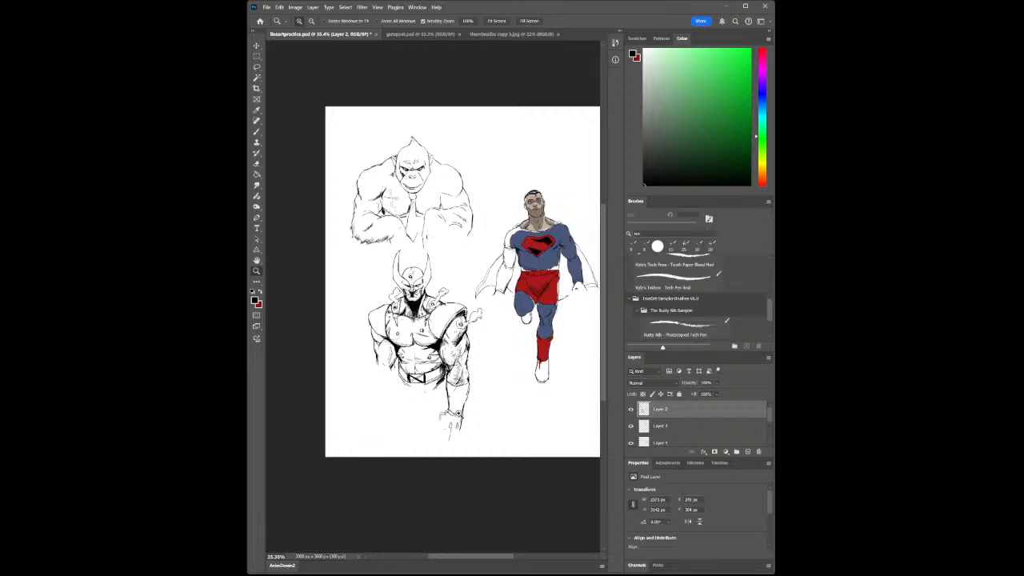
mouse_move(470, 384)
mouse_down()
mouse_move(491, 399)
mouse_move(477, 395)
mouse_up()
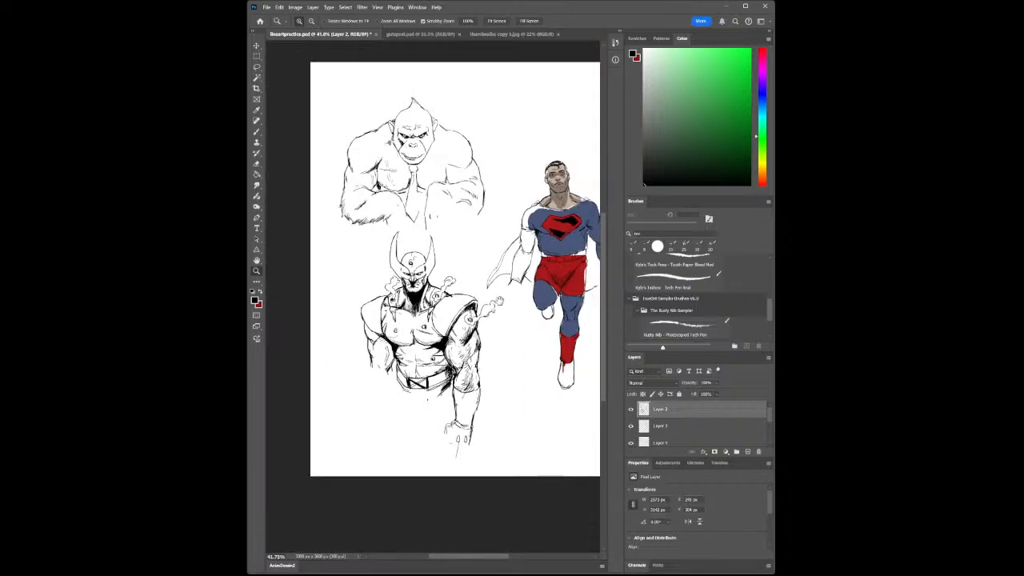
drag(499, 300, 412, 275)
drag(386, 307, 469, 267)
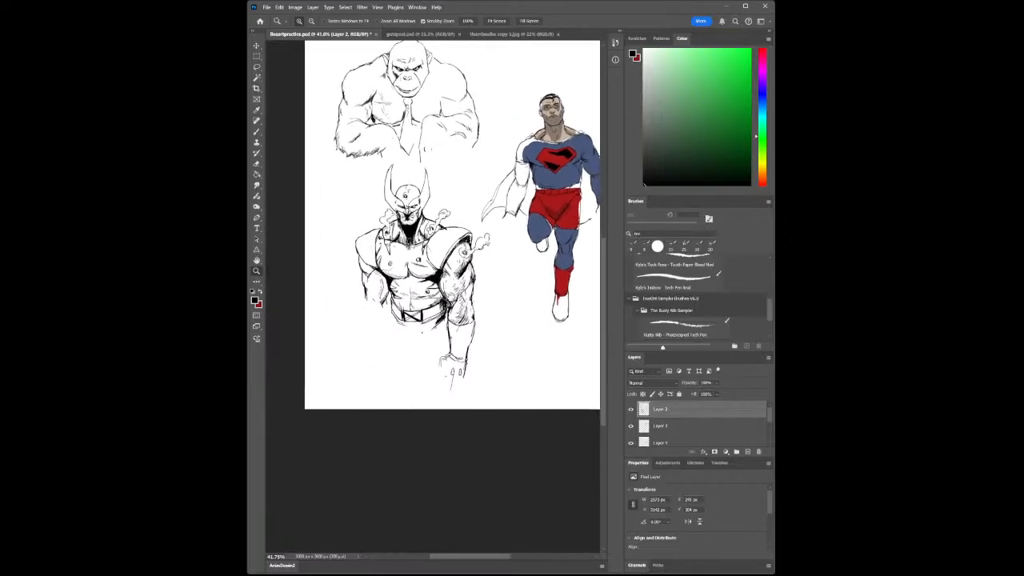
drag(461, 305, 449, 306)
drag(502, 287, 507, 296)
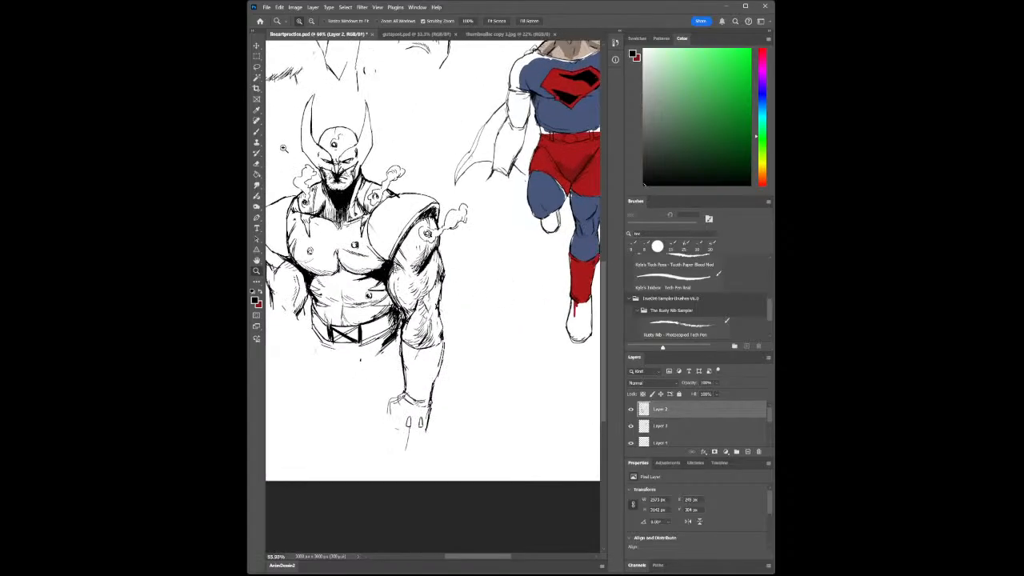
key(b)
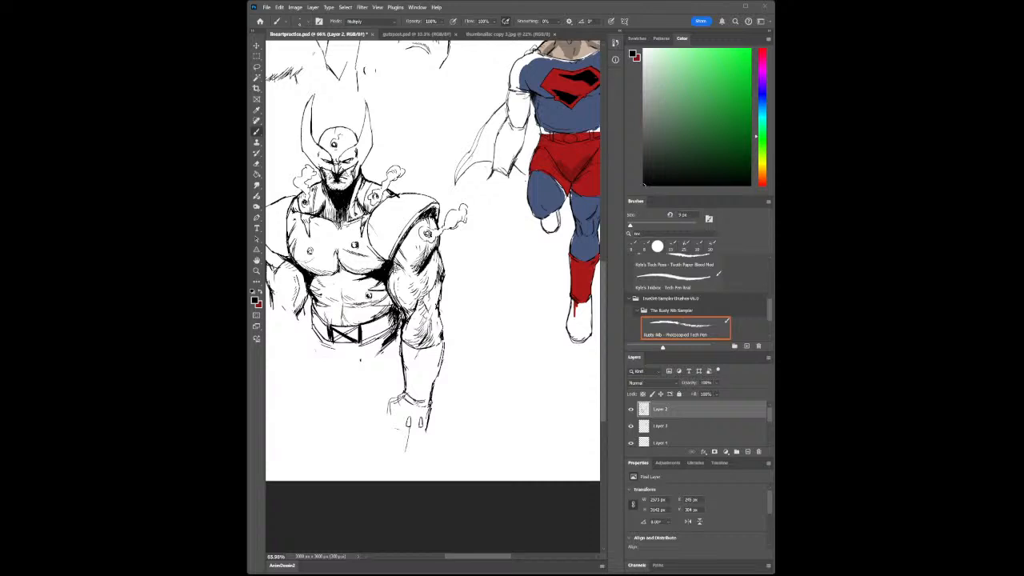
key(z)
drag(429, 291, 392, 268)
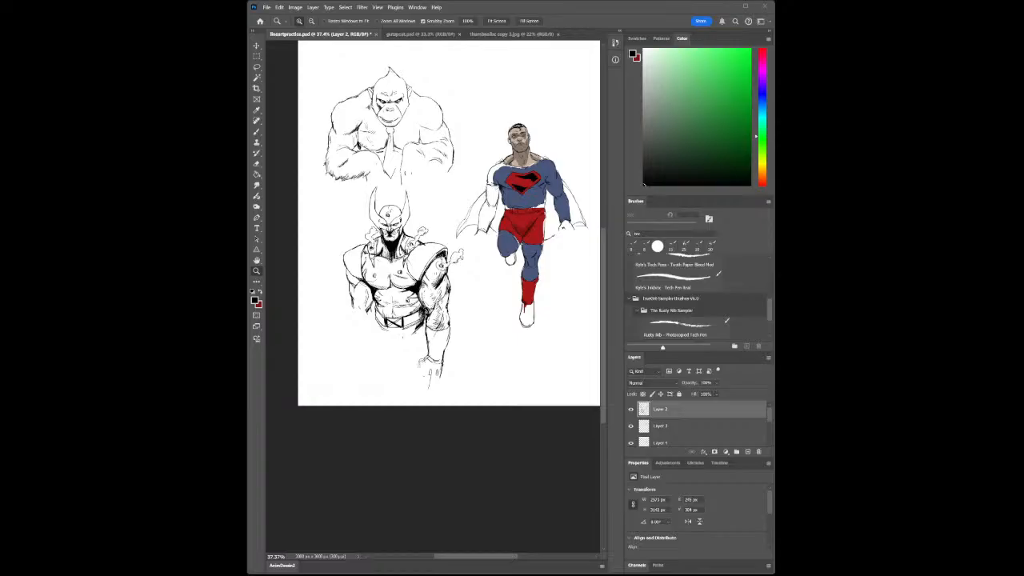
- Select Layer 1, the grey sketch layer above the Background, and make it visible again
drag(477, 198, 444, 200)
drag(472, 133, 504, 156)
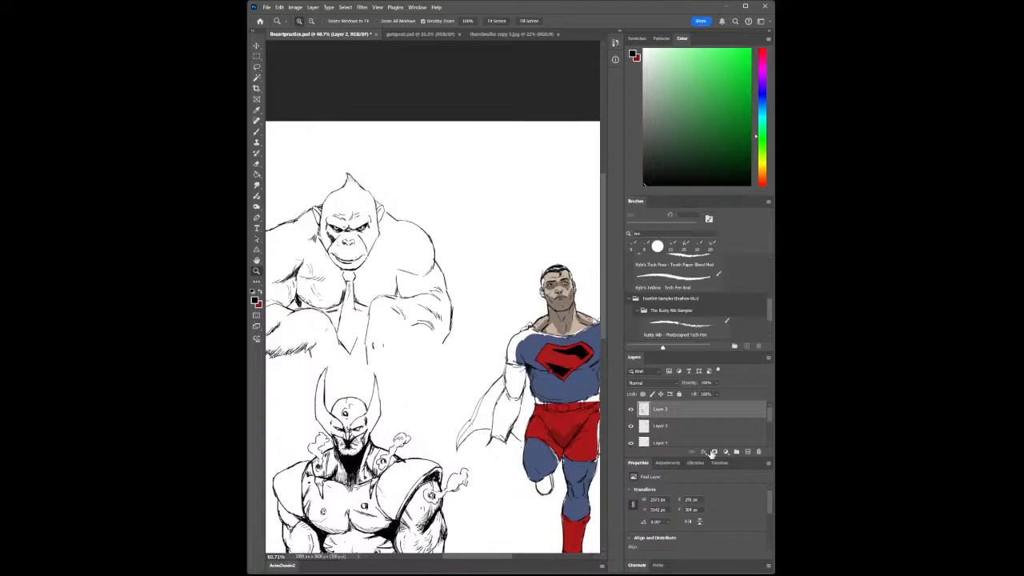
scroll(773, 424, down, 1)
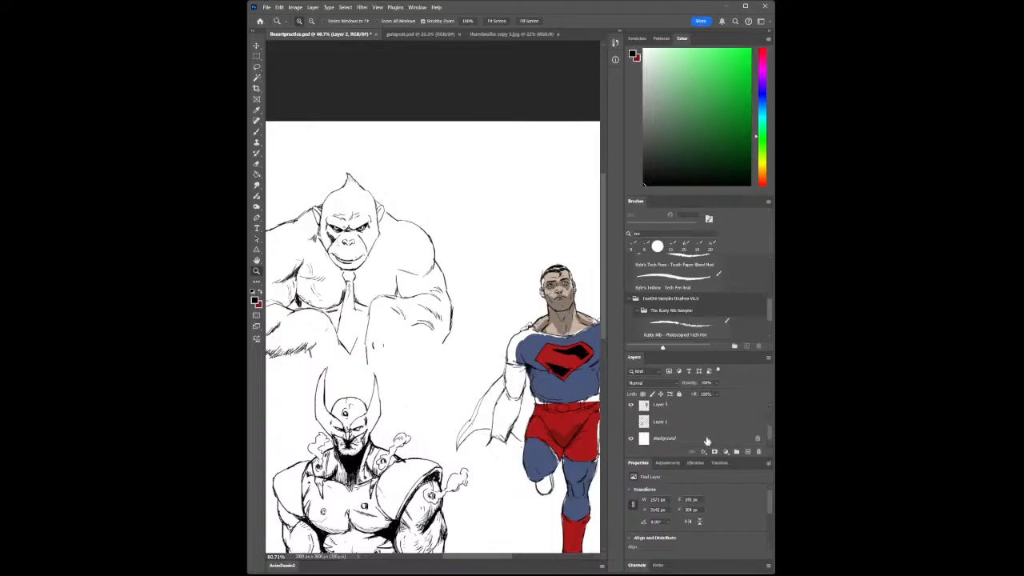
click(702, 422)
click(630, 423)
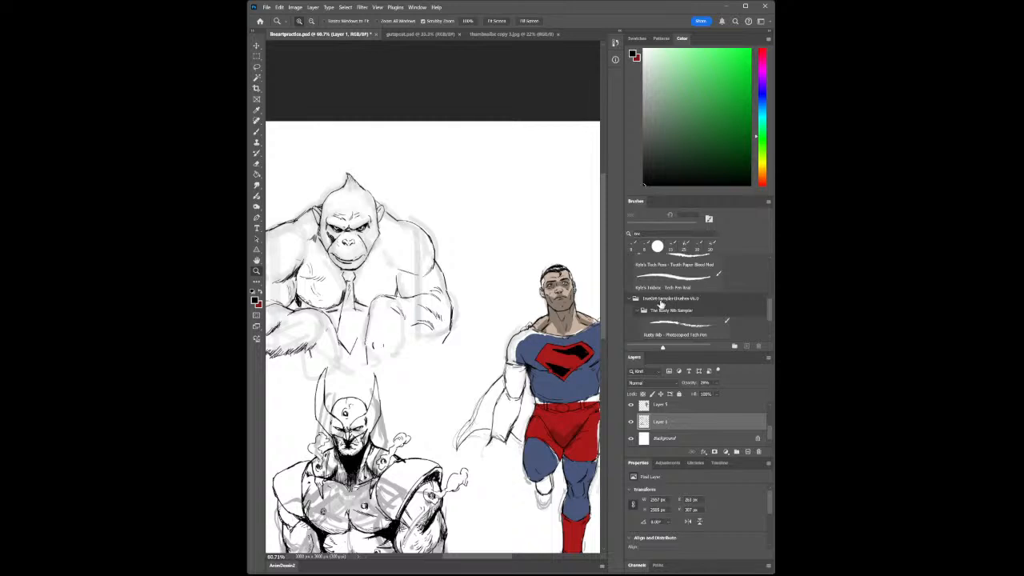
- Sketch a rough grey head with blocked-in facial features above the caped hero using an enlarged round brush
click(656, 250)
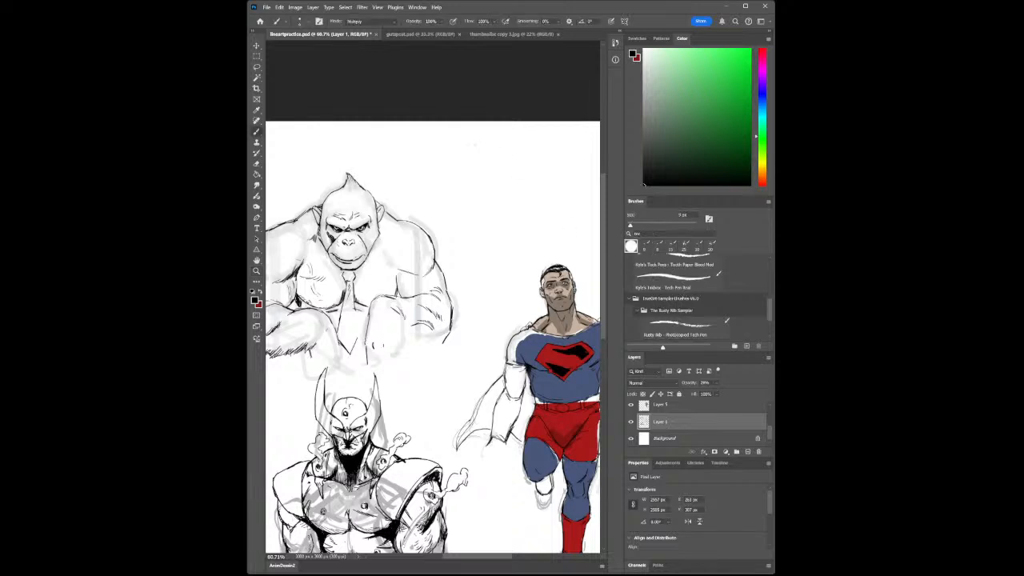
key(bracketright)
key(bracketright)
key(bracketright)
key(bracketright)
key(bracketright)
key(bracketright)
key(bracketright)
key(bracketright)
key(bracketright)
mouse_move(483, 155)
mouse_down()
mouse_move(485, 193)
mouse_move(483, 159)
mouse_move(530, 157)
mouse_up()
mouse_move(513, 142)
mouse_down()
mouse_move(477, 167)
mouse_move(530, 176)
mouse_move(535, 193)
mouse_move(484, 205)
mouse_move(531, 194)
mouse_move(479, 211)
mouse_up()
drag(478, 168, 480, 202)
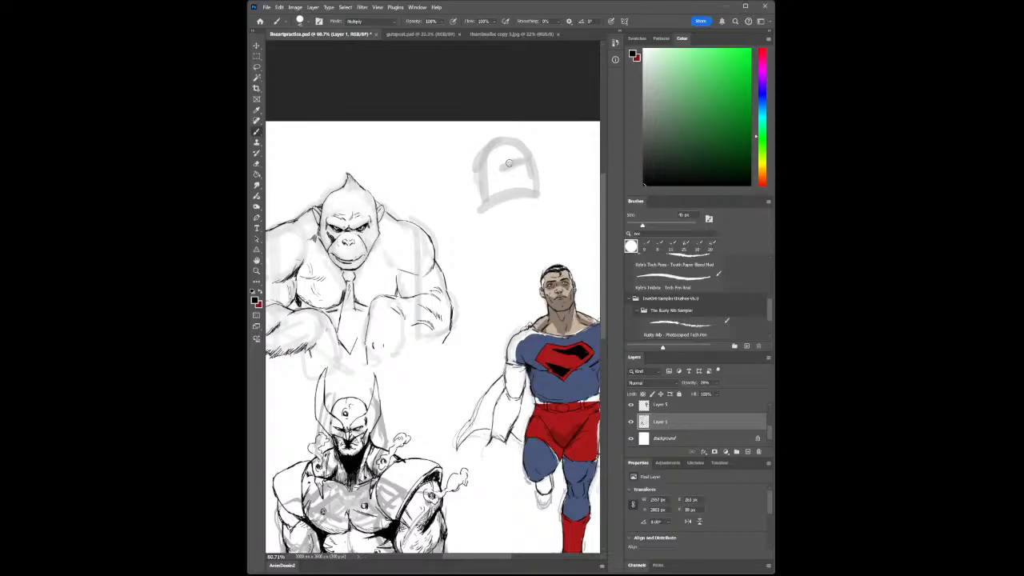
mouse_move(517, 160)
mouse_down()
mouse_move(482, 170)
mouse_move(524, 159)
mouse_move(486, 170)
mouse_move(497, 197)
mouse_move(505, 183)
mouse_move(496, 180)
mouse_move(496, 198)
mouse_move(512, 200)
mouse_move(502, 177)
mouse_move(498, 205)
mouse_move(508, 208)
mouse_move(532, 173)
mouse_move(517, 191)
mouse_move(522, 181)
mouse_move(519, 201)
mouse_move(527, 197)
mouse_move(537, 171)
mouse_move(489, 188)
mouse_move(492, 206)
mouse_move(536, 184)
mouse_up()
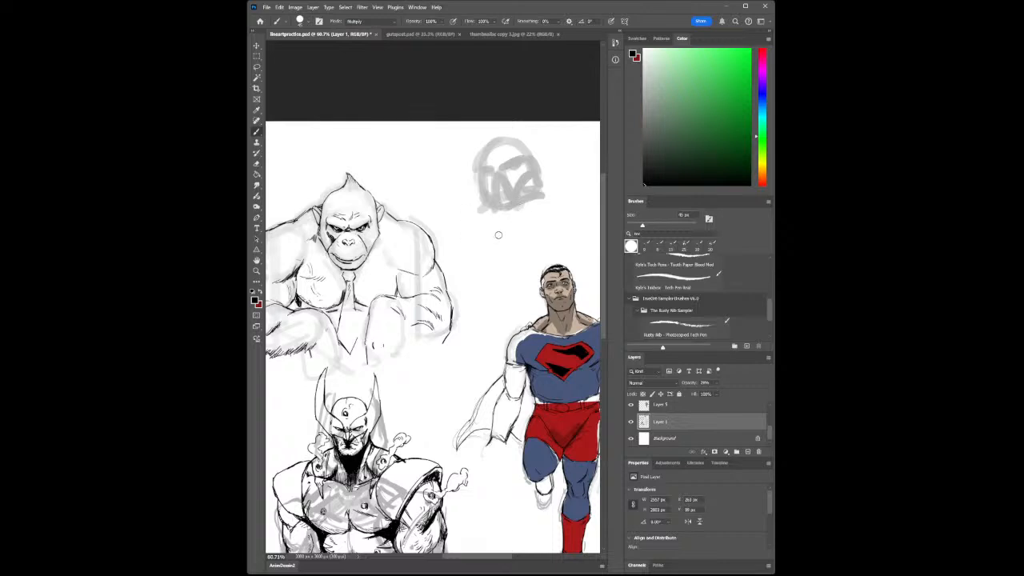
- Rough in the new figure's shoulders and upper arm with broad grey strokes on both sides of the head
mouse_move(540, 175)
mouse_down()
mouse_move(563, 166)
mouse_move(539, 172)
mouse_move(583, 162)
mouse_move(574, 193)
mouse_up()
mouse_move(579, 165)
mouse_down()
mouse_move(595, 165)
mouse_move(585, 159)
mouse_move(579, 198)
mouse_move(570, 176)
mouse_up()
mouse_move(478, 200)
mouse_down()
mouse_move(458, 221)
mouse_move(468, 224)
mouse_up()
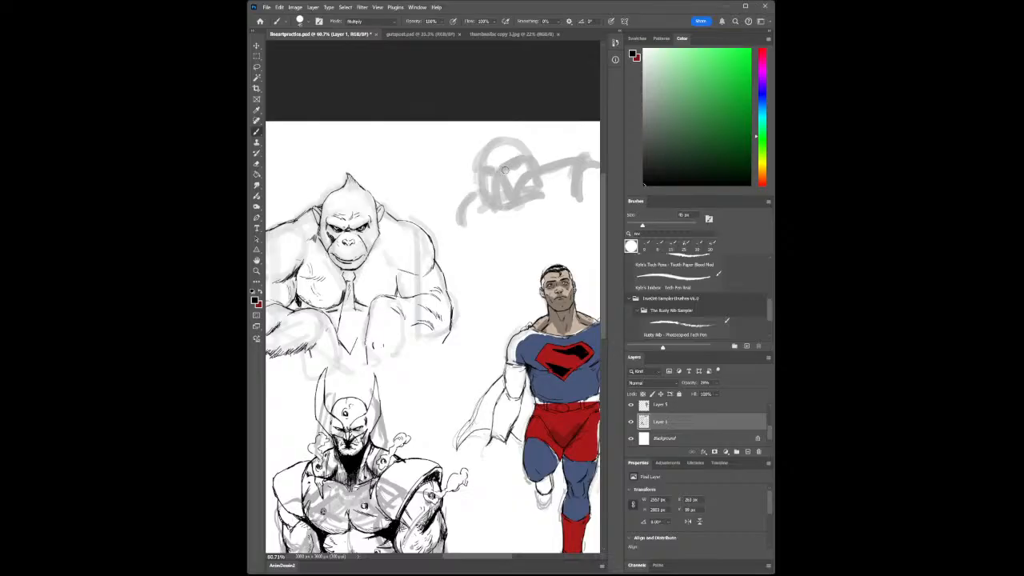
click(257, 271)
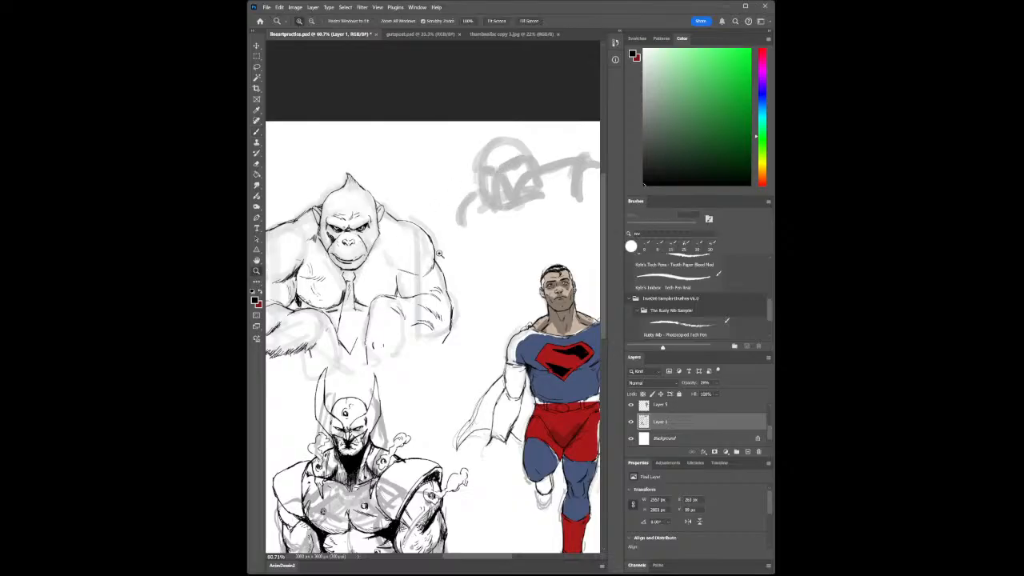
- On Layer 2, ink the new head's two bold lines fanning down from between the eyes with the Rusty Nib Photocopied Tech Pen
drag(519, 165, 530, 167)
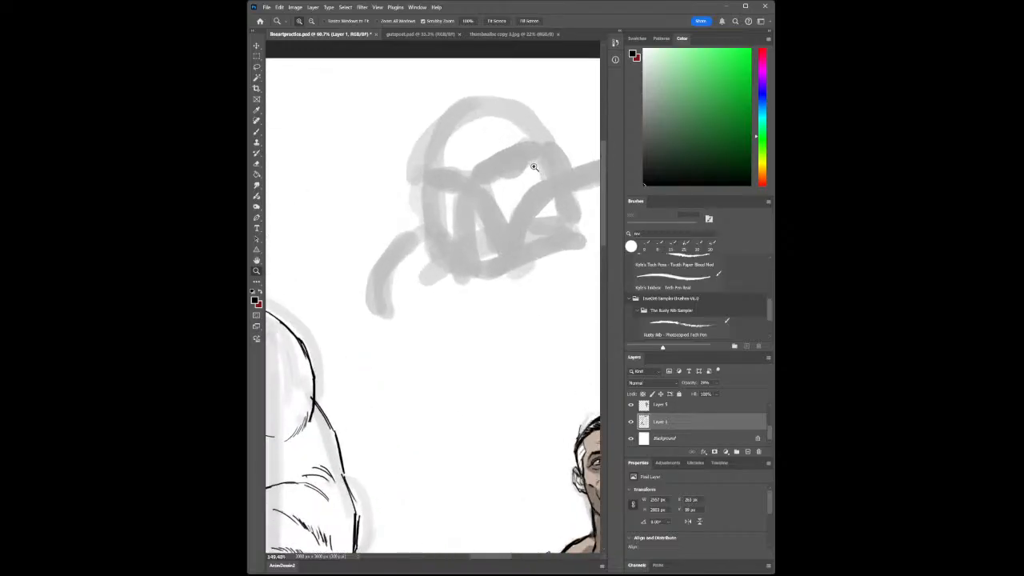
click(257, 132)
click(664, 407)
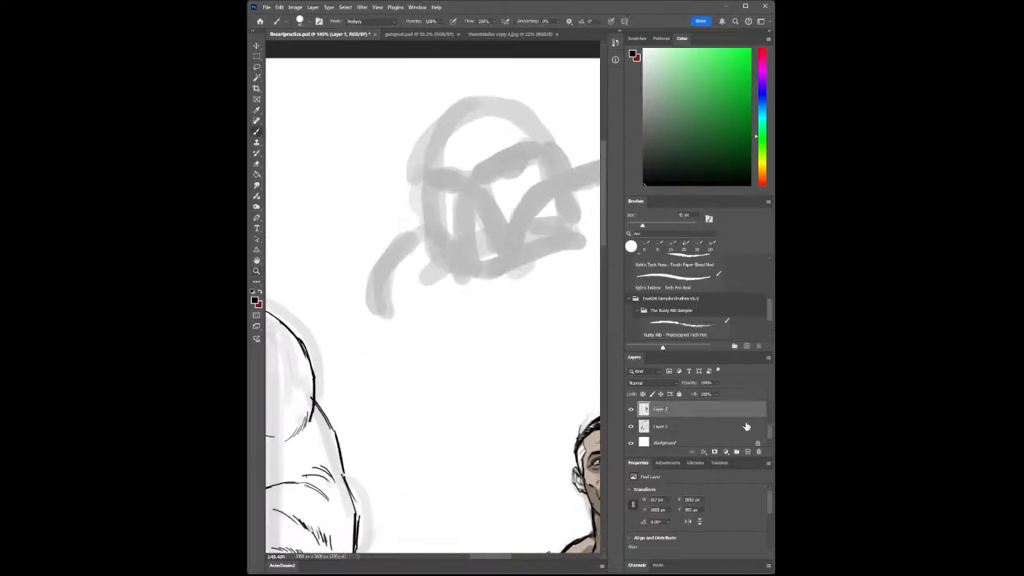
scroll(772, 432, up, 3)
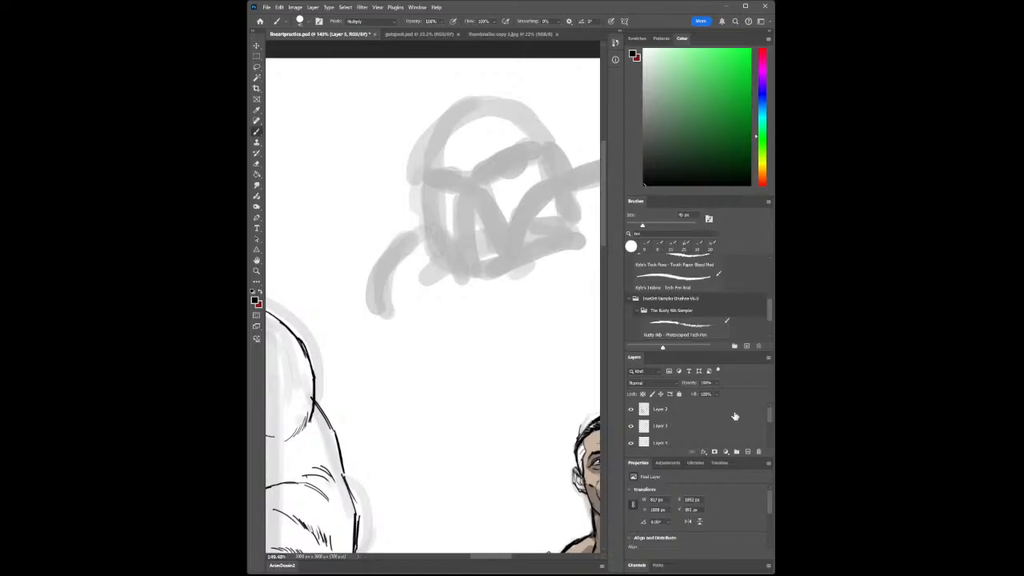
click(735, 416)
click(687, 328)
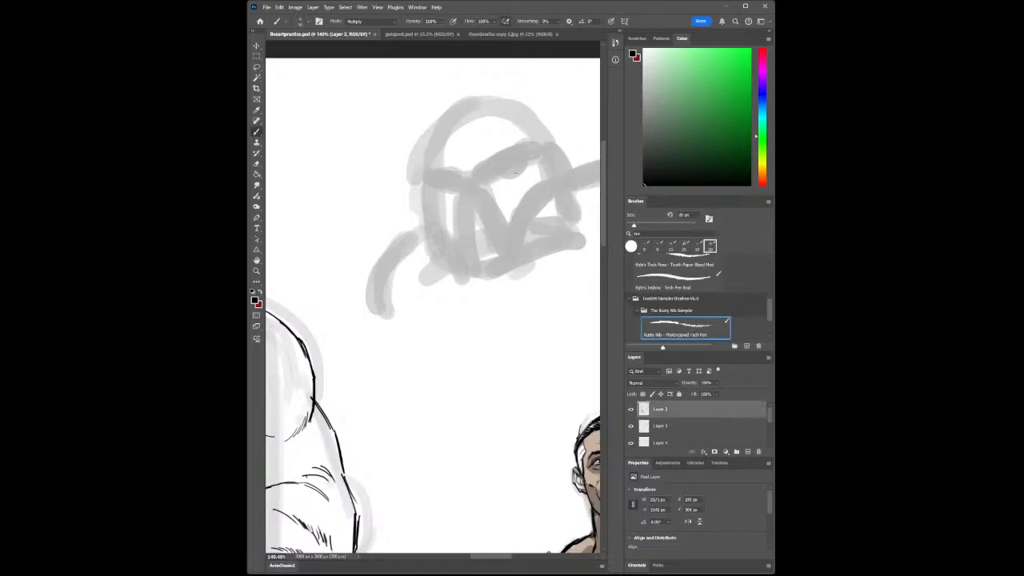
key(bracketleft)
key(bracketleft)
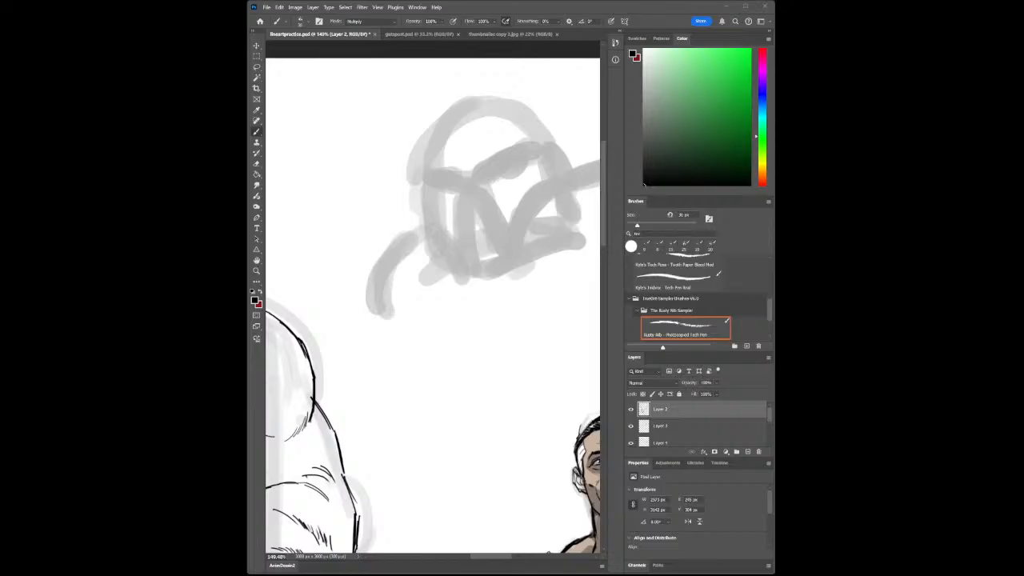
mouse_move(464, 206)
mouse_down()
mouse_move(463, 234)
mouse_move(465, 194)
mouse_move(505, 237)
mouse_move(467, 236)
mouse_up()
drag(463, 227, 464, 266)
mouse_move(462, 208)
mouse_down()
mouse_move(464, 254)
mouse_move(486, 214)
mouse_move(509, 248)
mouse_up()
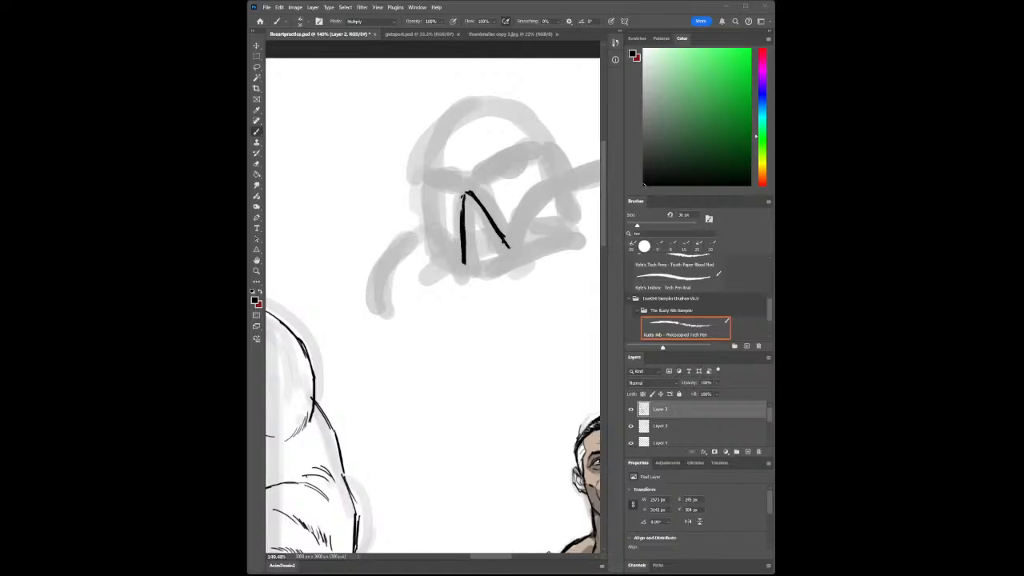
- Ink the slanted brow, narrow eye slit and cheek contour of the new masked head with a smaller nib
mouse_move(454, 184)
mouse_down()
mouse_move(471, 188)
mouse_move(520, 148)
mouse_up()
mouse_move(483, 181)
mouse_down()
mouse_move(511, 166)
mouse_move(488, 182)
mouse_move(487, 166)
mouse_up()
key(ctrl+z)
key(ctrl+z)
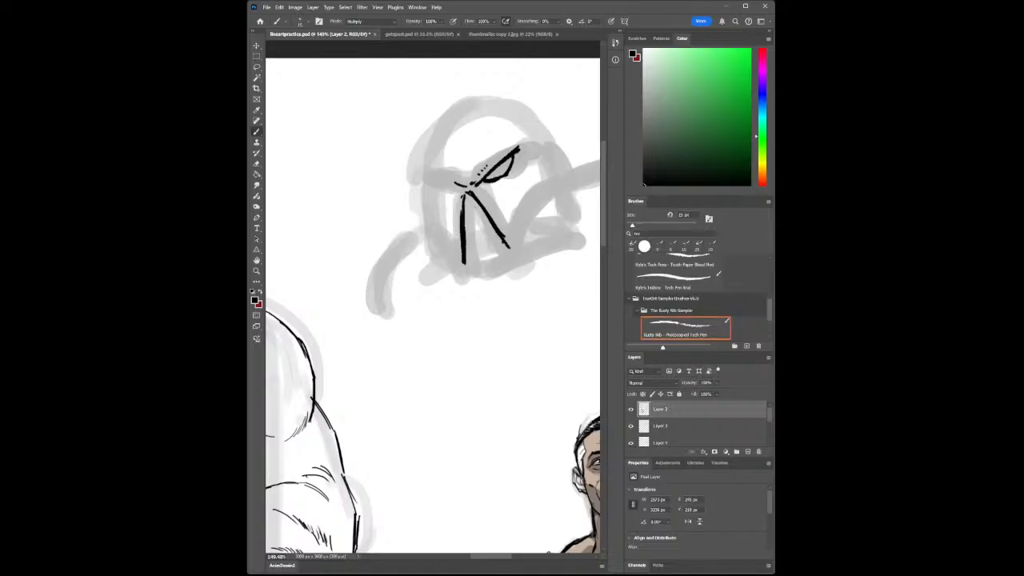
drag(482, 177, 500, 157)
drag(513, 195, 506, 215)
drag(527, 172, 505, 205)
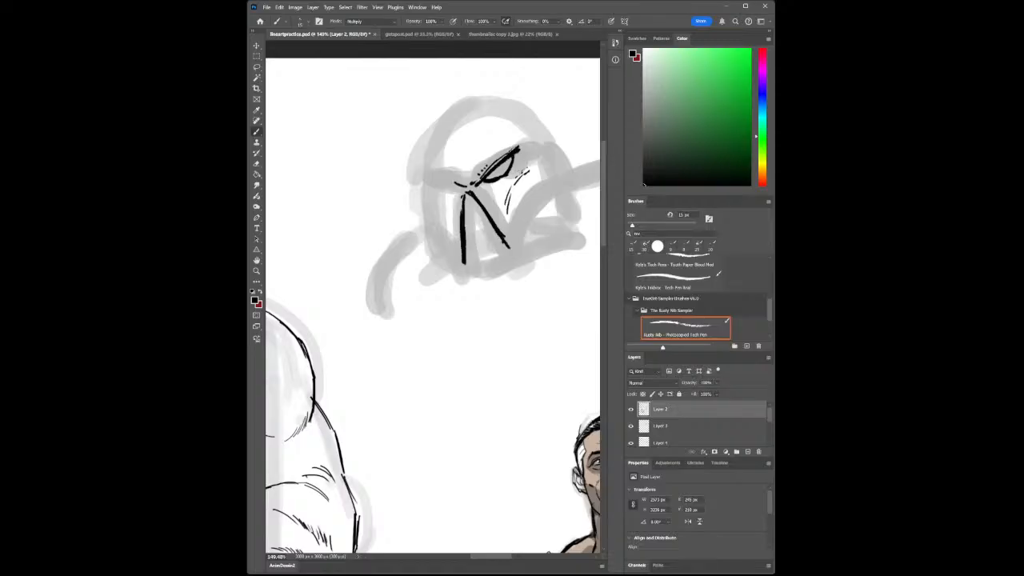
- Ink the pointed ridge sweeping up above the eye and add short strokes around the nose bridge and cheek
drag(443, 129, 449, 121)
drag(520, 147, 525, 129)
drag(480, 153, 522, 116)
mouse_move(460, 193)
mouse_down()
mouse_move(459, 207)
mouse_move(461, 197)
mouse_move(495, 218)
mouse_up()
mouse_move(487, 174)
mouse_down()
mouse_move(509, 151)
mouse_move(510, 199)
mouse_move(519, 179)
mouse_up()
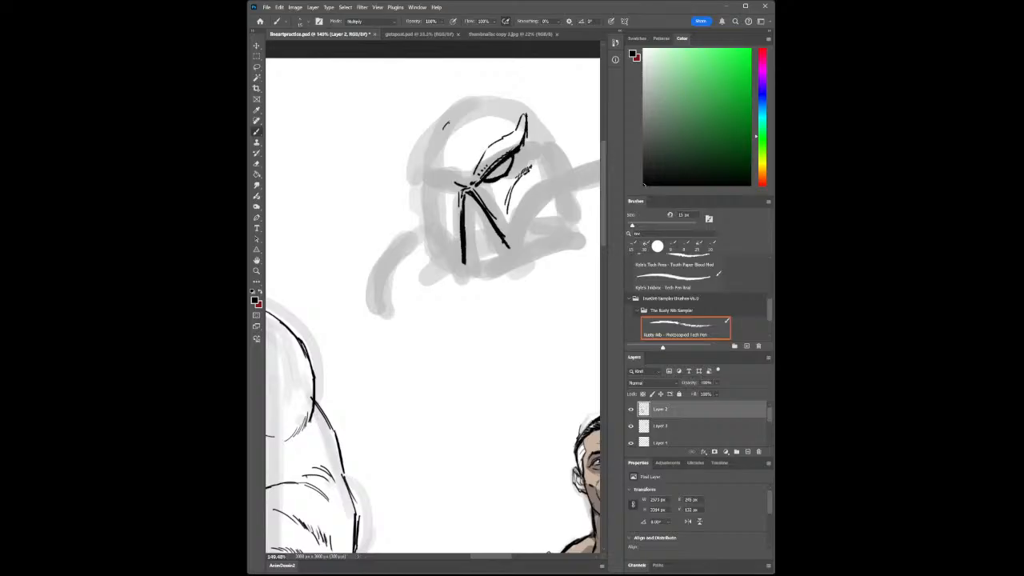
- Ink a jagged forehead crease, extend the cheek contour and start fine hatching between the two central face lines
drag(468, 162, 485, 130)
drag(494, 217, 512, 242)
mouse_move(511, 203)
mouse_down()
mouse_move(504, 225)
mouse_move(514, 240)
mouse_up()
drag(465, 193, 485, 248)
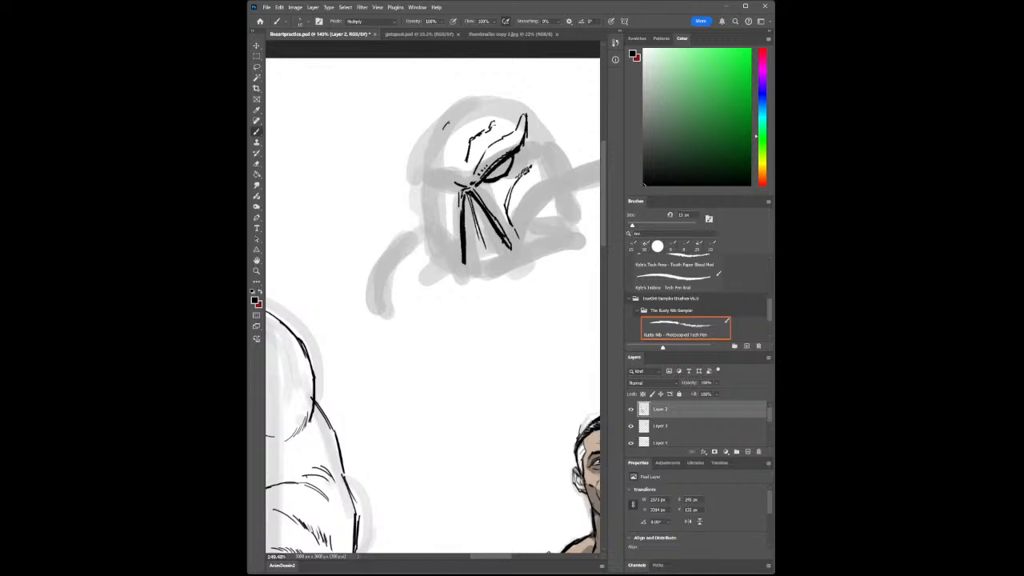
drag(481, 209, 500, 255)
- Darken the eye slit and clean up its inside with the Eraser
drag(496, 177, 507, 169)
key(e)
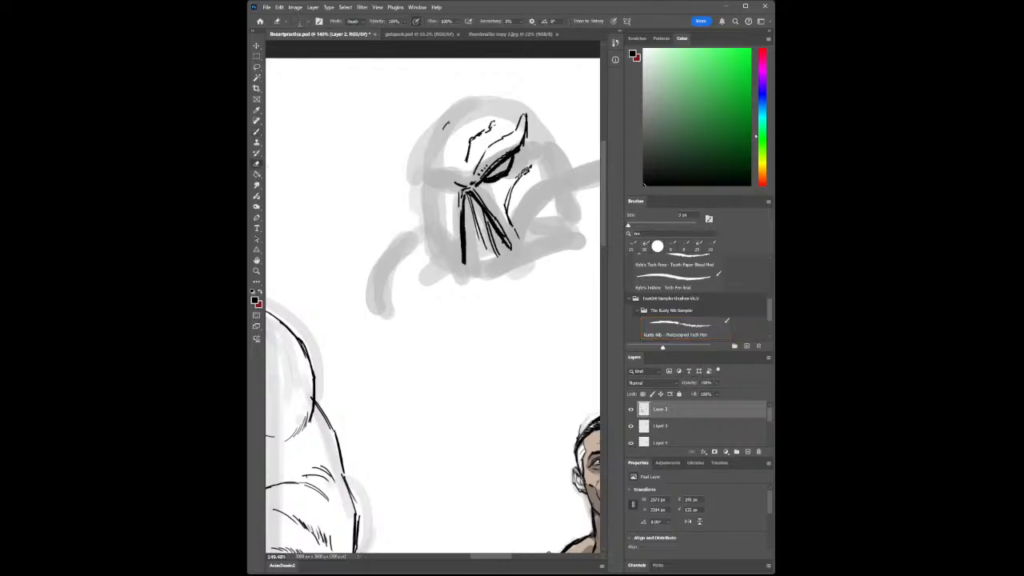
mouse_move(488, 181)
mouse_down()
mouse_move(512, 175)
mouse_move(482, 182)
mouse_up()
key(b)
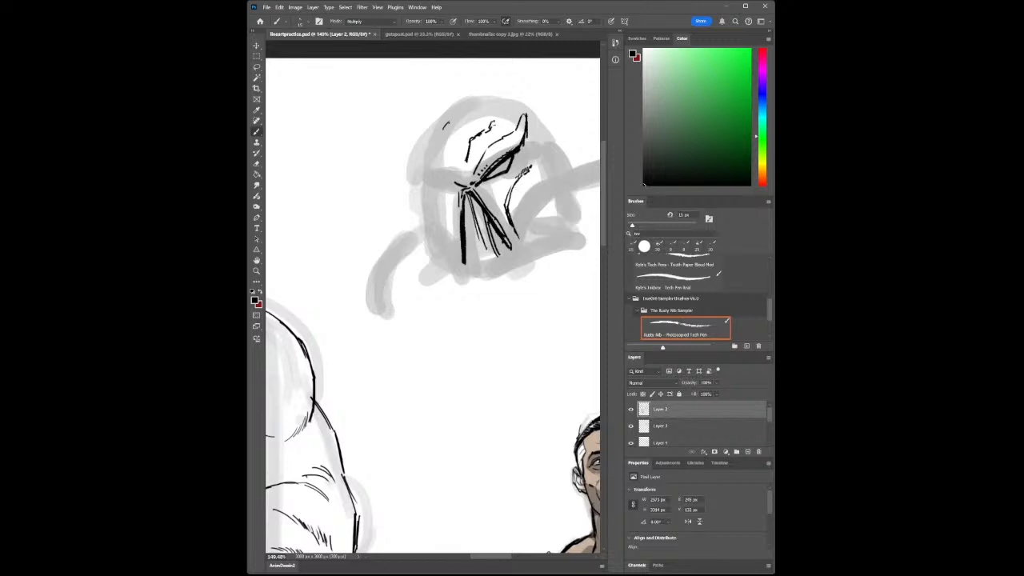
- Fill the wedge below the nose bridge with more fine vertical hatching
drag(488, 223, 502, 251)
drag(492, 227, 502, 251)
mouse_move(472, 198)
mouse_down()
mouse_move(486, 223)
mouse_move(472, 220)
mouse_up()
drag(472, 224, 483, 255)
drag(463, 207, 478, 257)
drag(476, 257, 479, 266)
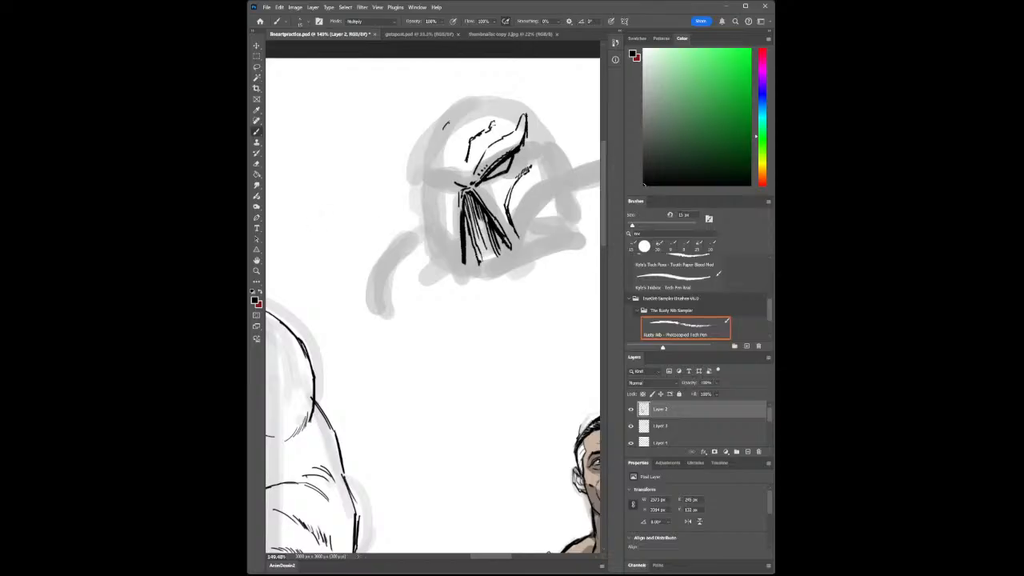
- Ink a short curve below the chin and a line running down from the brow ridge's tip
click(257, 270)
mouse_move(456, 225)
mouse_down()
mouse_move(384, 240)
mouse_move(479, 228)
mouse_up()
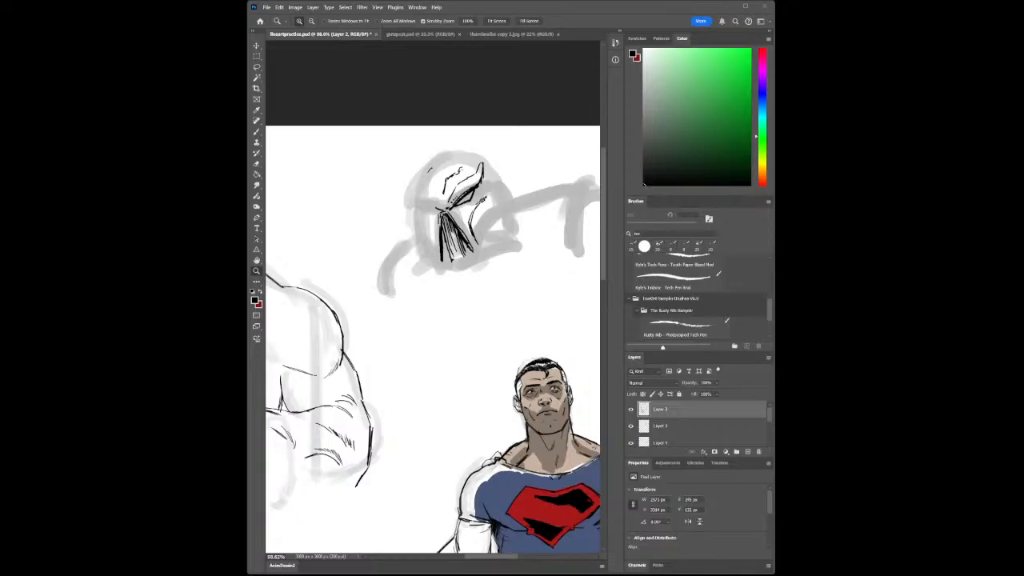
click(420, 294)
click(256, 131)
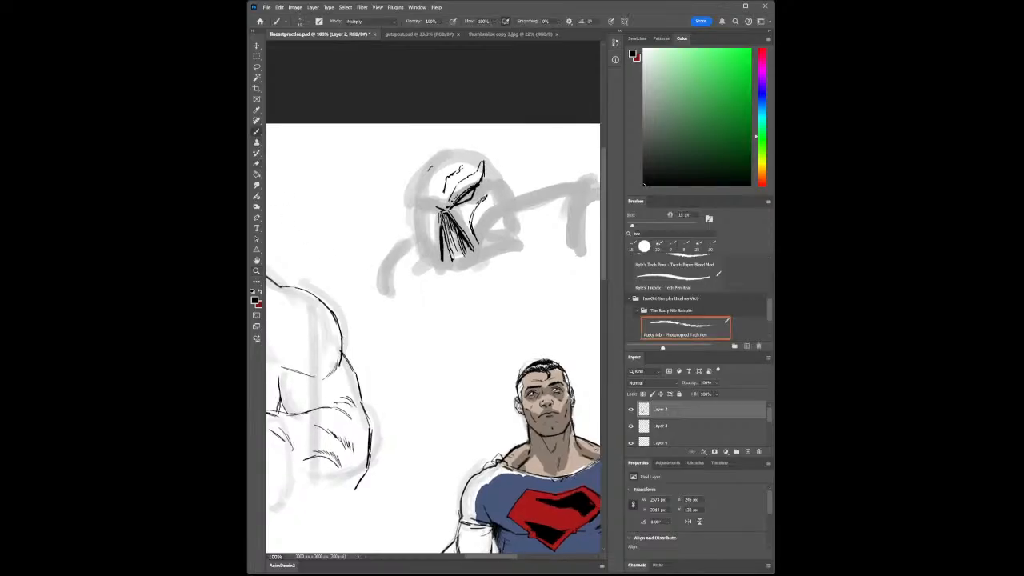
drag(417, 283, 418, 300)
drag(484, 173, 490, 191)
- Ink the helmet's crown outline with a thick dark band, the back of the skull and a forehead accent
mouse_move(428, 170)
mouse_down()
mouse_move(447, 166)
mouse_move(436, 164)
mouse_up()
key(ctrl+z)
drag(429, 169, 445, 163)
mouse_move(426, 174)
mouse_down()
mouse_move(427, 161)
mouse_move(446, 155)
mouse_up()
mouse_move(440, 156)
mouse_down()
mouse_move(461, 150)
mouse_move(418, 184)
mouse_up()
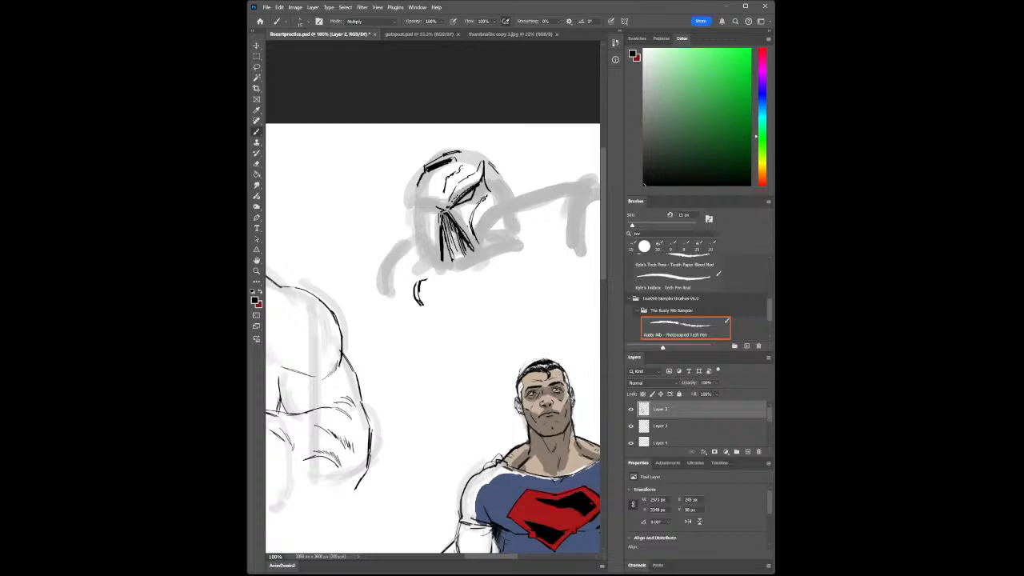
drag(497, 172, 503, 185)
drag(440, 185, 447, 203)
- Erase the short curve below the chin using an enlarged eraser
key(e)
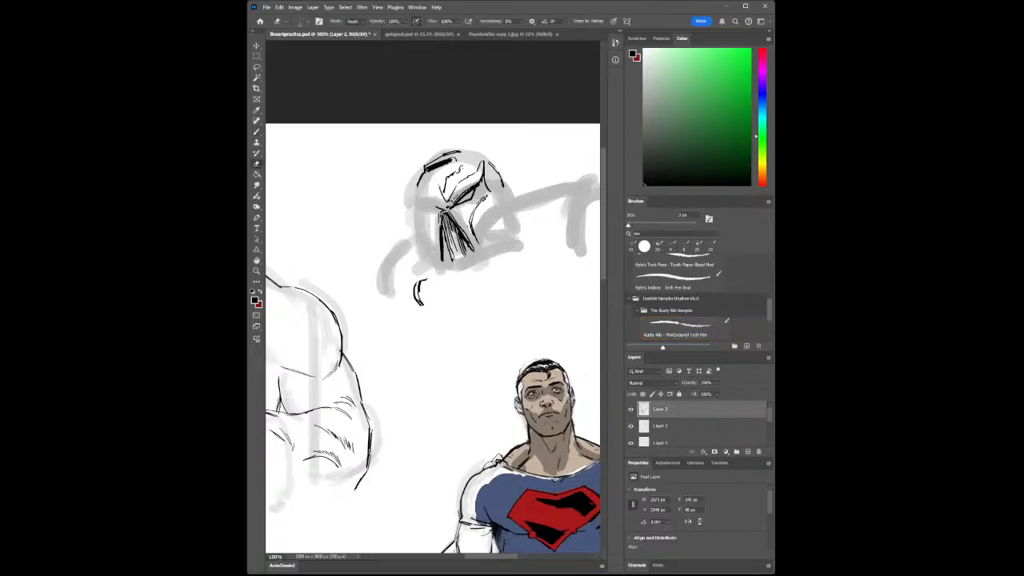
key(bracketright)
key(bracketright)
key(bracketright)
key(bracketright)
key(bracketright)
mouse_move(424, 281)
mouse_down()
mouse_move(418, 302)
mouse_move(417, 284)
mouse_up()
- Try a collar line below the jaw with the Rusty Nib brush
key(b)
click(685, 324)
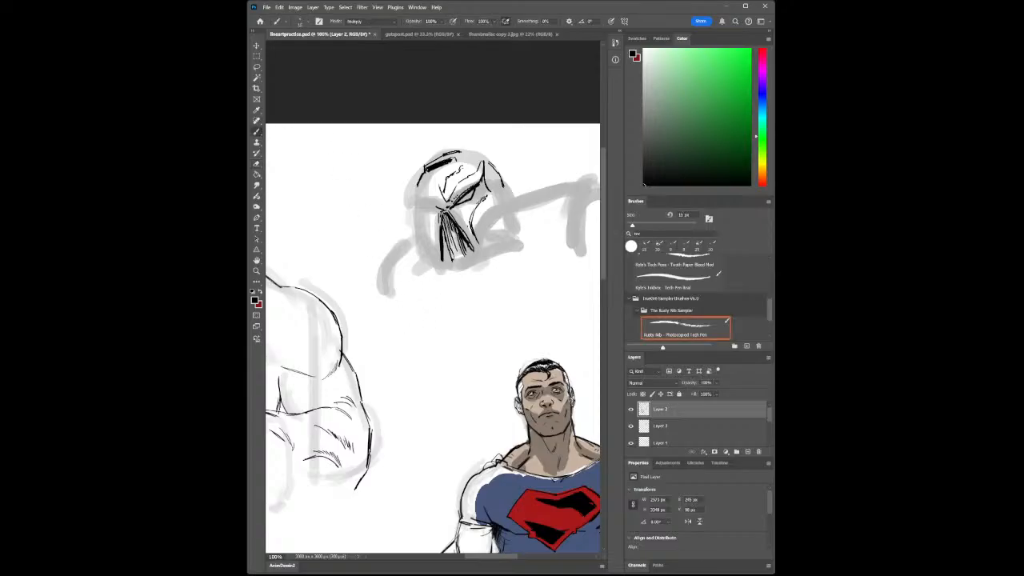
mouse_move(418, 278)
mouse_down()
mouse_move(452, 278)
mouse_move(493, 259)
mouse_up()
drag(446, 279, 497, 254)
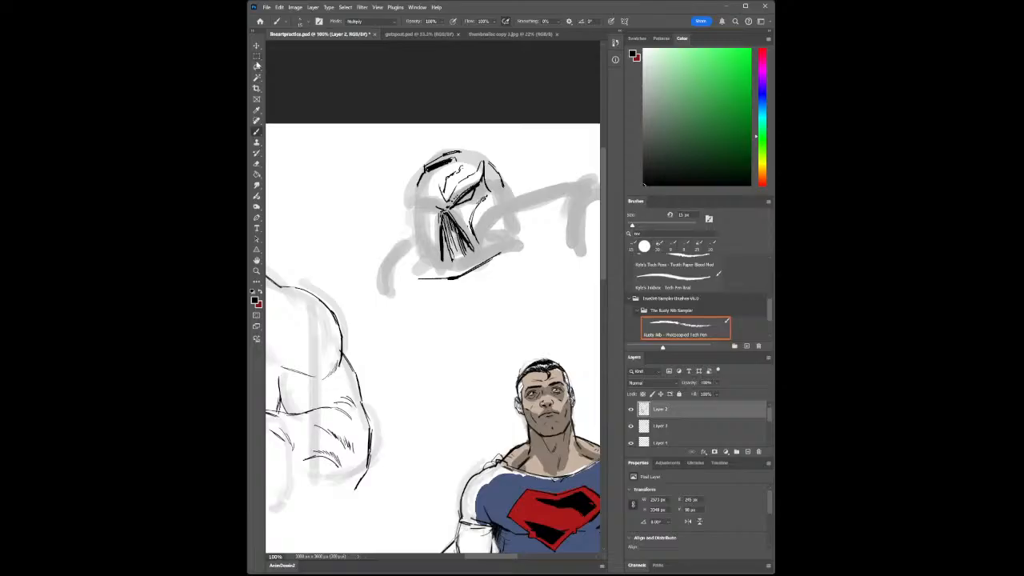
- Try to move the lassoed head slightly closer to the collar line, and clear the selection
click(257, 67)
mouse_move(406, 234)
mouse_down()
mouse_move(449, 128)
mouse_move(513, 144)
mouse_move(552, 202)
mouse_move(520, 244)
mouse_move(472, 269)
mouse_move(443, 274)
mouse_move(408, 240)
mouse_up()
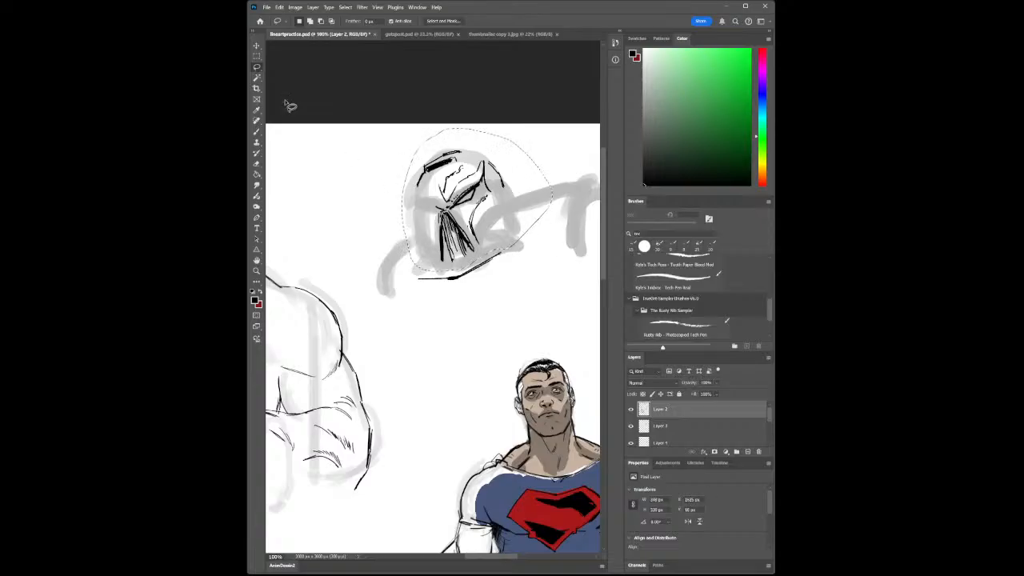
click(256, 44)
drag(462, 216, 463, 225)
key(ctrl+z)
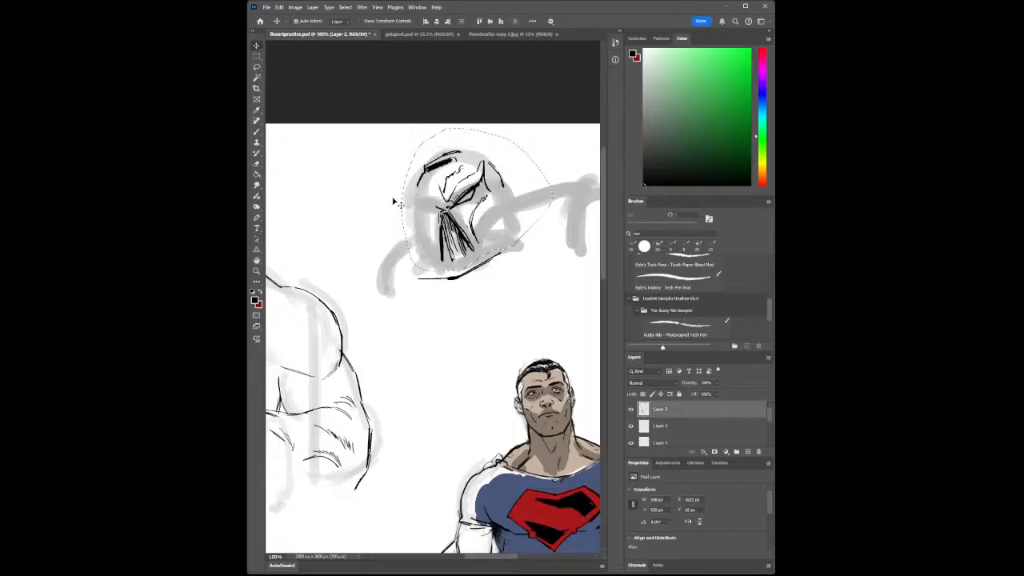
key(ctrl+d)
- Erase the collar line and redraw it closer to the jaw, curving up toward the back of the head
key(e)
drag(415, 280, 504, 250)
key(b)
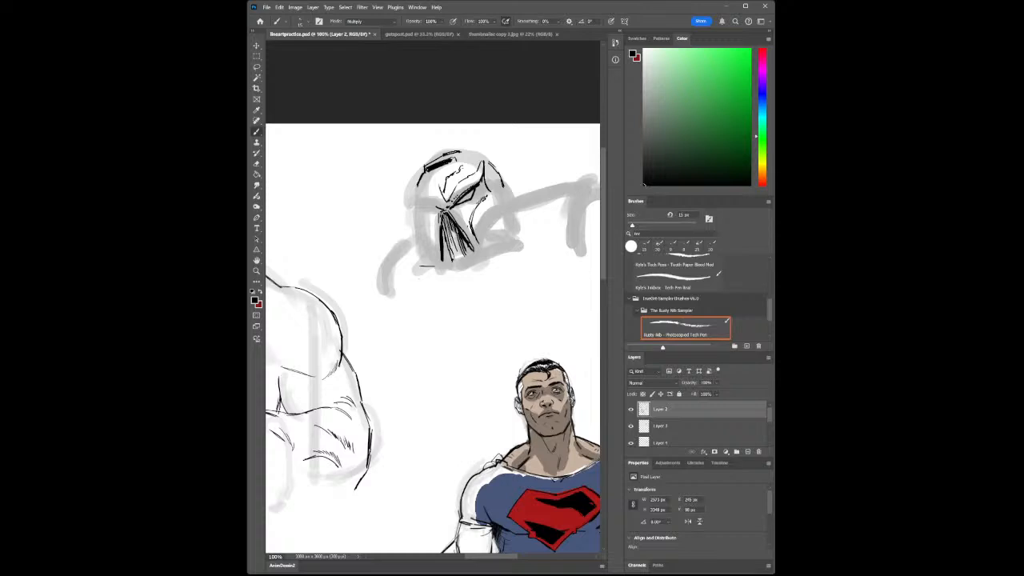
drag(419, 266, 442, 268)
key(ctrl+z)
drag(413, 270, 425, 270)
drag(423, 271, 521, 242)
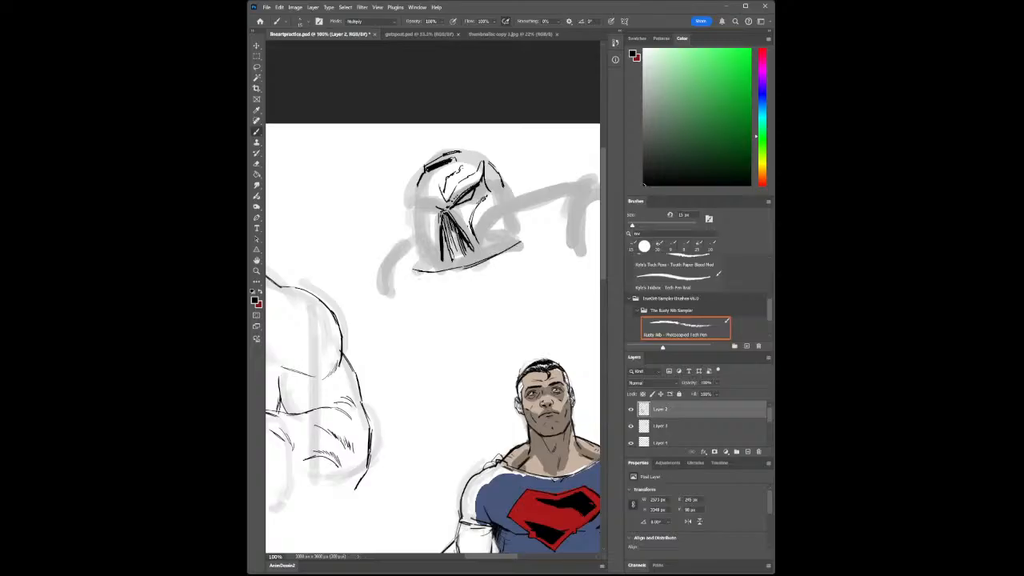
- Ink a second, broken line just beneath the collar rim to give it thickness
mouse_move(406, 274)
mouse_down()
mouse_move(455, 276)
mouse_move(443, 276)
mouse_up()
drag(441, 277, 519, 249)
key(ctrl+z)
drag(464, 274, 496, 267)
- Thicken the cheek and eye details with a finer nib, and ink the collar's front edge below the rim
mouse_move(477, 210)
mouse_down()
mouse_move(471, 230)
mouse_move(477, 210)
mouse_up()
key(bracketleft)
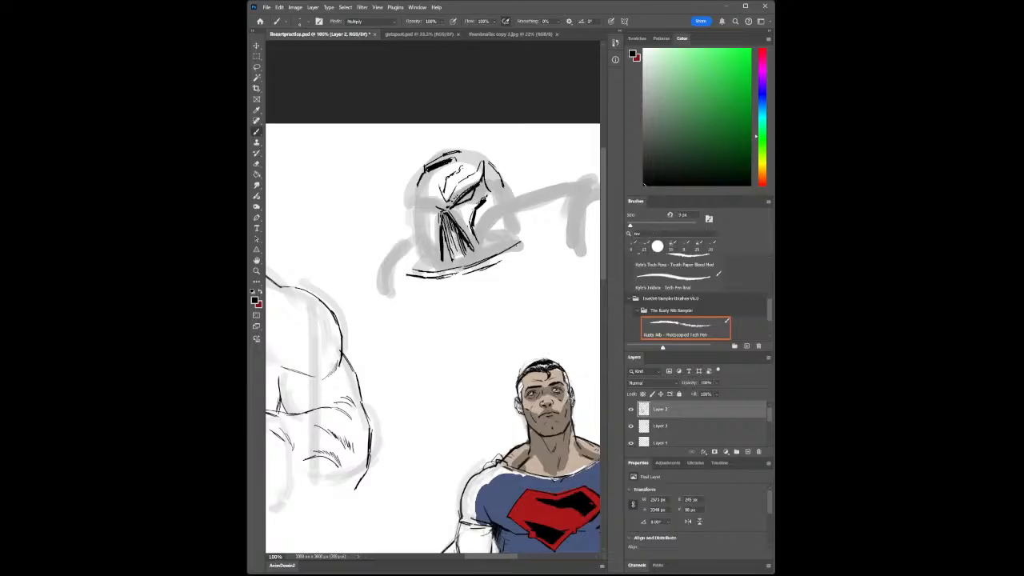
drag(450, 209, 460, 202)
drag(483, 178, 477, 193)
mouse_move(410, 268)
mouse_down()
mouse_move(422, 262)
mouse_move(413, 298)
mouse_up()
drag(412, 298, 426, 304)
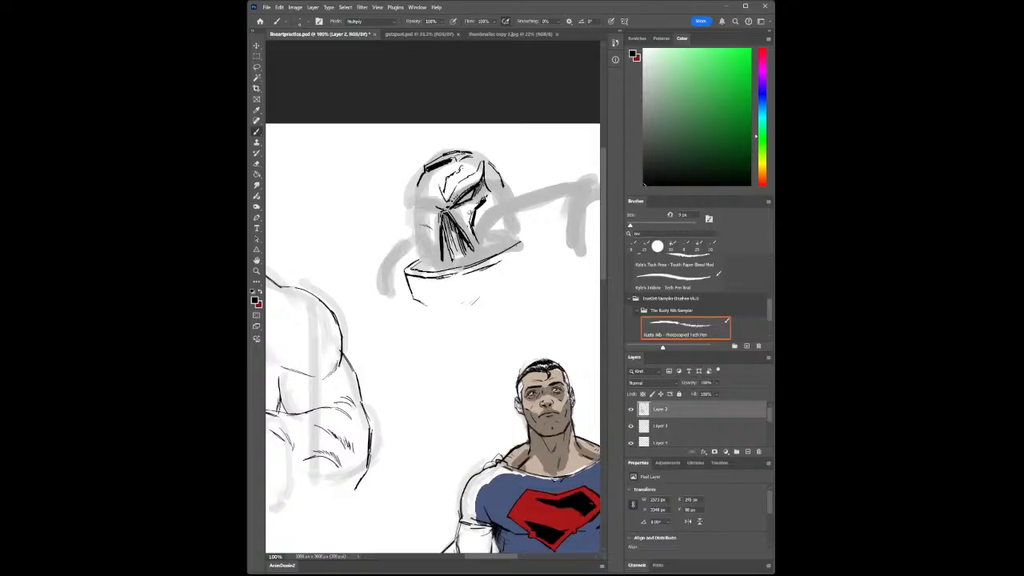
- Ink the mask's jaw lines, brow ridge hatching, forehead spike and the front contour of the helmet
drag(429, 228, 446, 267)
drag(483, 220, 478, 235)
drag(480, 161, 475, 173)
drag(480, 162, 476, 172)
drag(446, 184, 437, 202)
drag(419, 179, 416, 213)
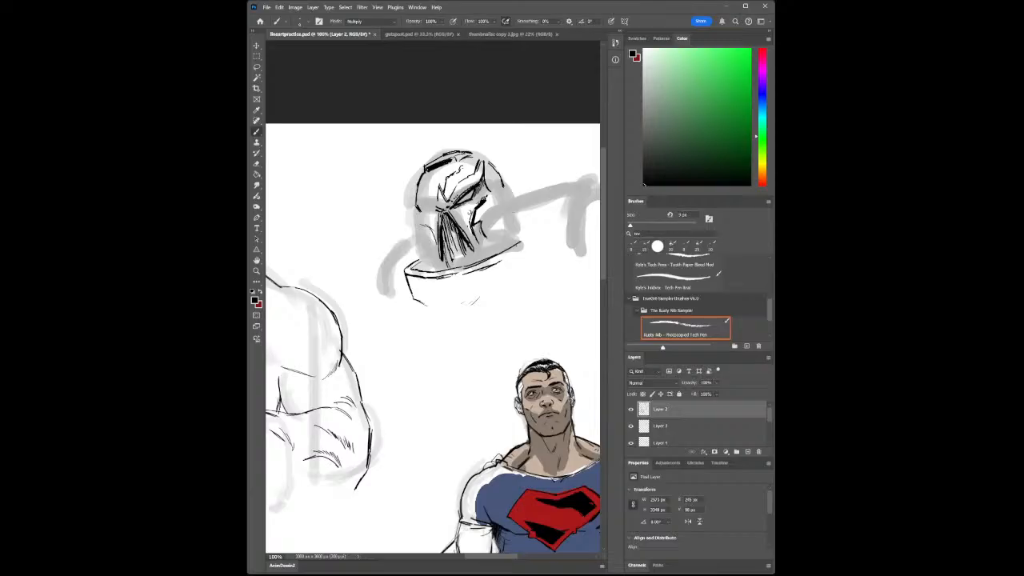
- Try thick strokes for a raised shape behind the helmet, and erase them
drag(516, 209, 539, 190)
key(])
key(])
key(])
drag(519, 151, 535, 192)
drag(516, 148, 536, 191)
drag(520, 155, 536, 194)
click(256, 163)
mouse_move(536, 197)
mouse_down()
mouse_move(520, 210)
mouse_move(528, 178)
mouse_move(518, 152)
mouse_up()
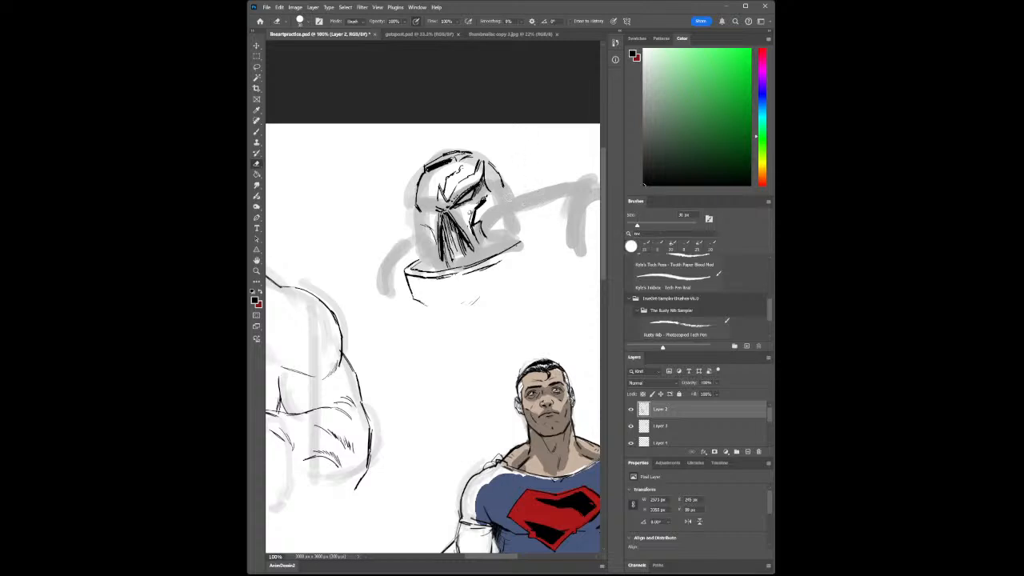
click(257, 132)
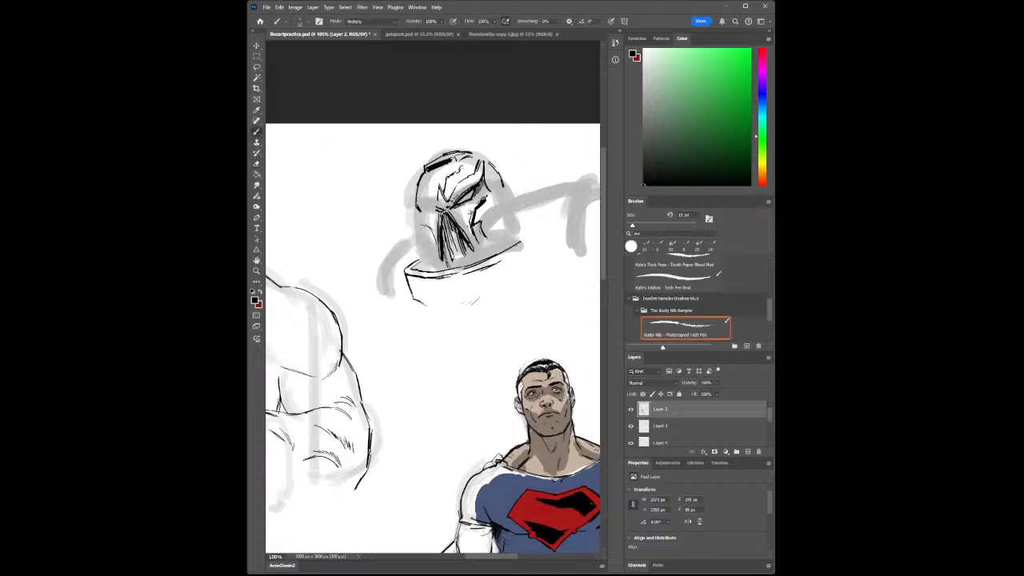
- Ink the start of the shoulder line, hatch the jaw vent with a finer nib and reinforce the collar's front edge
drag(512, 196, 533, 189)
mouse_move(481, 221)
mouse_down()
mouse_move(491, 244)
mouse_move(479, 244)
mouse_move(495, 244)
mouse_up()
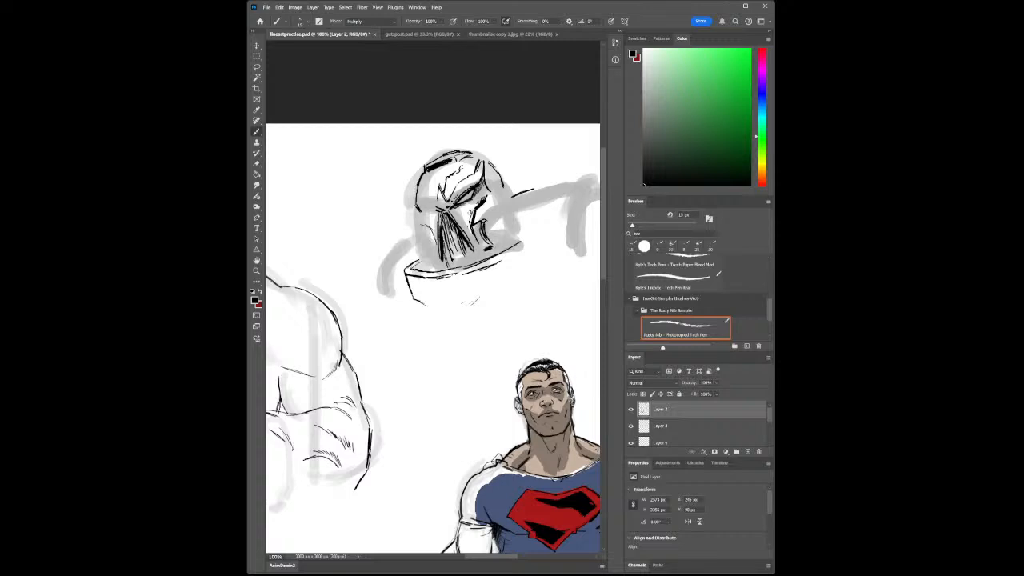
key(bracketleft)
key(bracketleft)
drag(492, 240, 490, 224)
drag(400, 276, 424, 297)
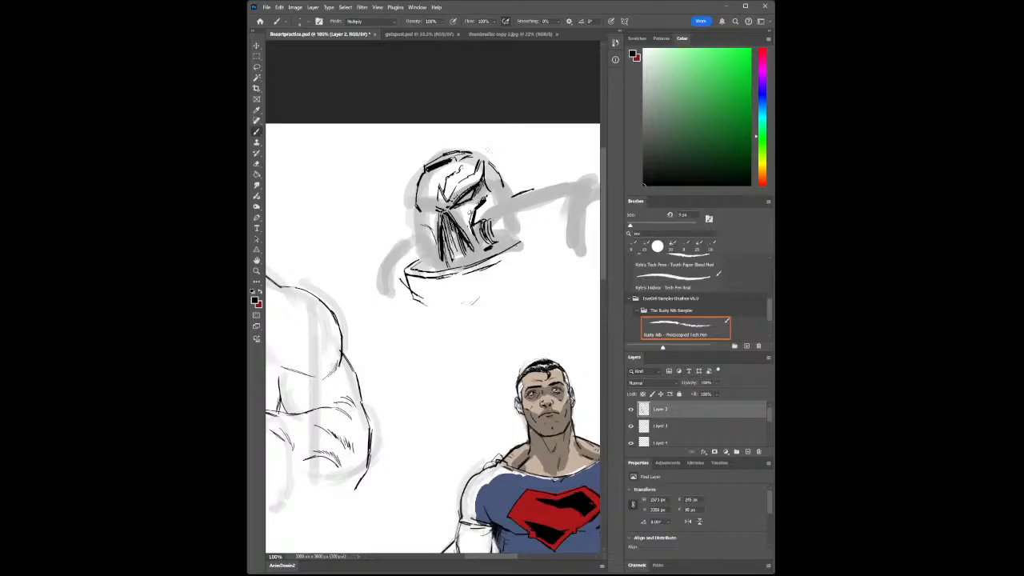
- Ink the angular armour block rising behind the helmet, including its base, outer edge and inner panel lines
mouse_move(503, 151)
mouse_down()
mouse_move(493, 165)
mouse_move(512, 148)
mouse_move(503, 124)
mouse_move(488, 147)
mouse_move(490, 128)
mouse_move(508, 151)
mouse_up()
drag(523, 191, 549, 183)
drag(541, 141, 552, 182)
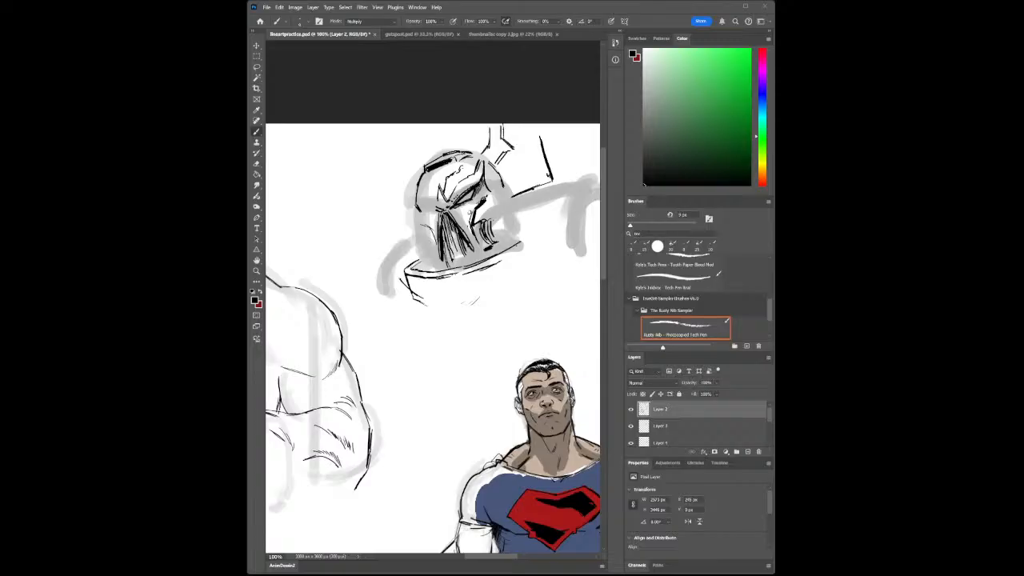
drag(505, 186, 534, 170)
drag(498, 162, 507, 184)
drag(522, 130, 536, 170)
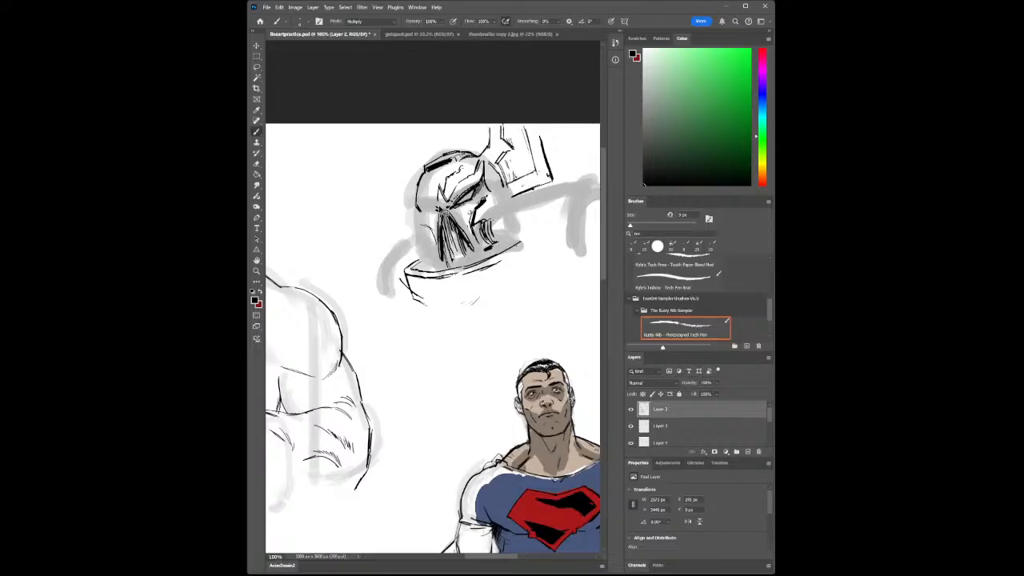
- Add small rivet circles and fine details to the mask's brow and cheek
click(257, 271)
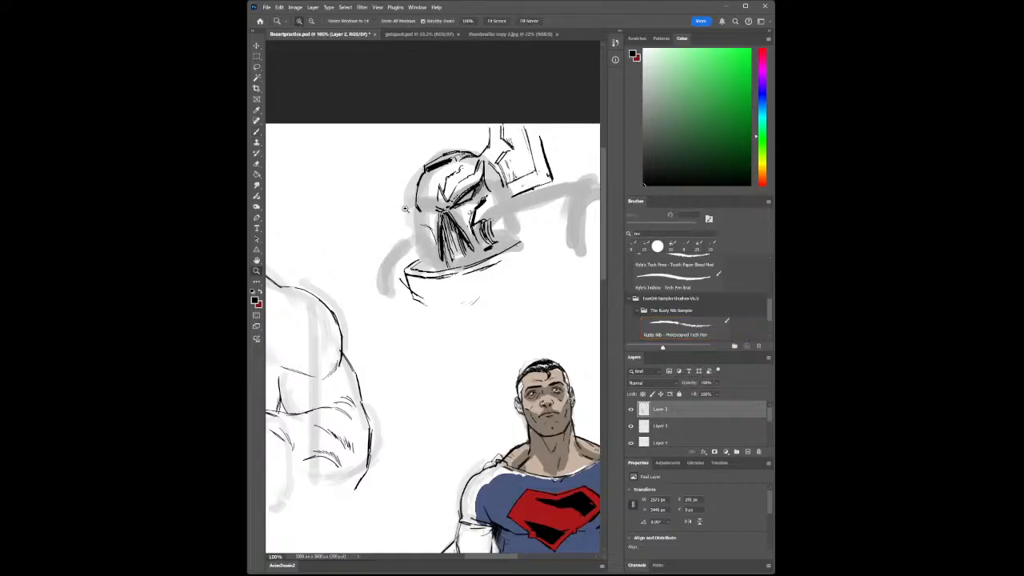
click(422, 188)
key(b)
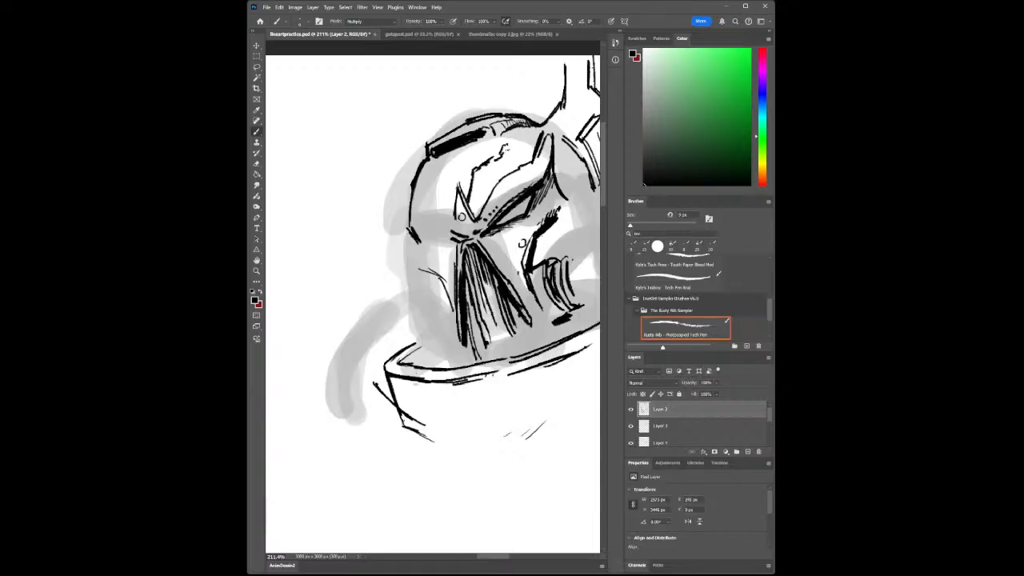
mouse_move(500, 185)
mouse_down()
mouse_move(506, 192)
mouse_move(526, 171)
mouse_up()
click(257, 270)
mouse_move(503, 252)
mouse_down()
mouse_move(421, 255)
mouse_move(547, 254)
mouse_up()
click(686, 328)
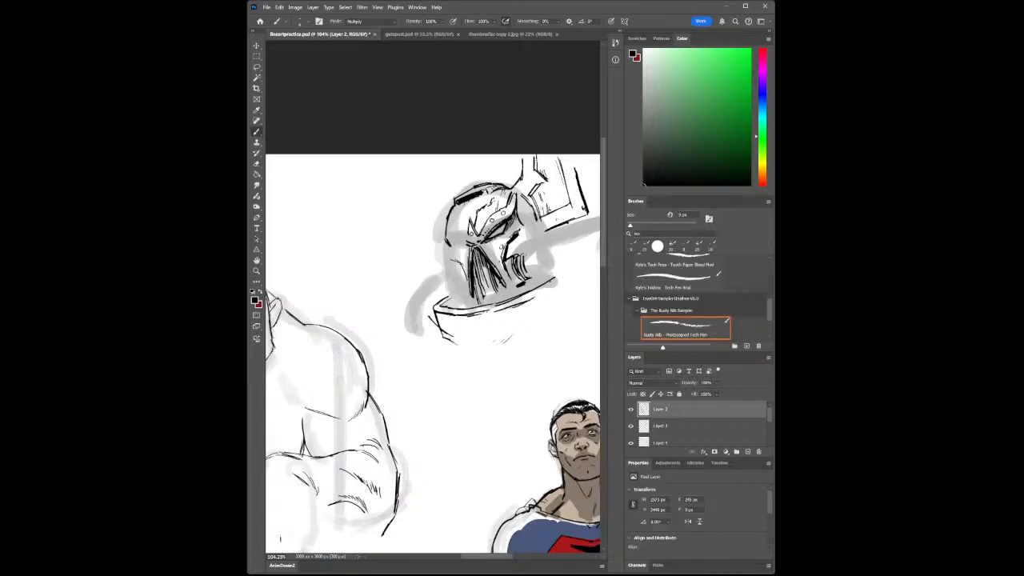
- Add short detail strokes to the helmet and mask, and ink the lines behind the jaw and the collar's rear rim
drag(450, 220, 454, 207)
drag(494, 228, 504, 222)
mouse_move(533, 296)
mouse_down()
mouse_move(563, 279)
mouse_move(541, 250)
mouse_move(547, 243)
mouse_up()
drag(524, 277, 555, 263)
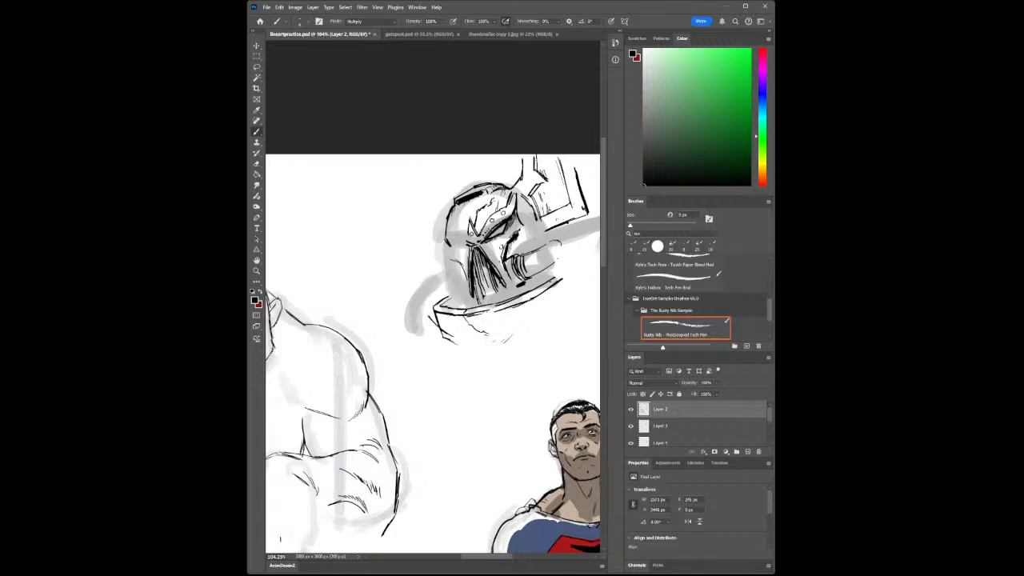
- Ink the collar's curved rear edge and underside, adding a crack and small rivet circles to its outer face
drag(472, 326, 484, 335)
drag(565, 283, 552, 322)
drag(566, 310, 556, 326)
drag(566, 277, 562, 285)
drag(572, 295, 567, 303)
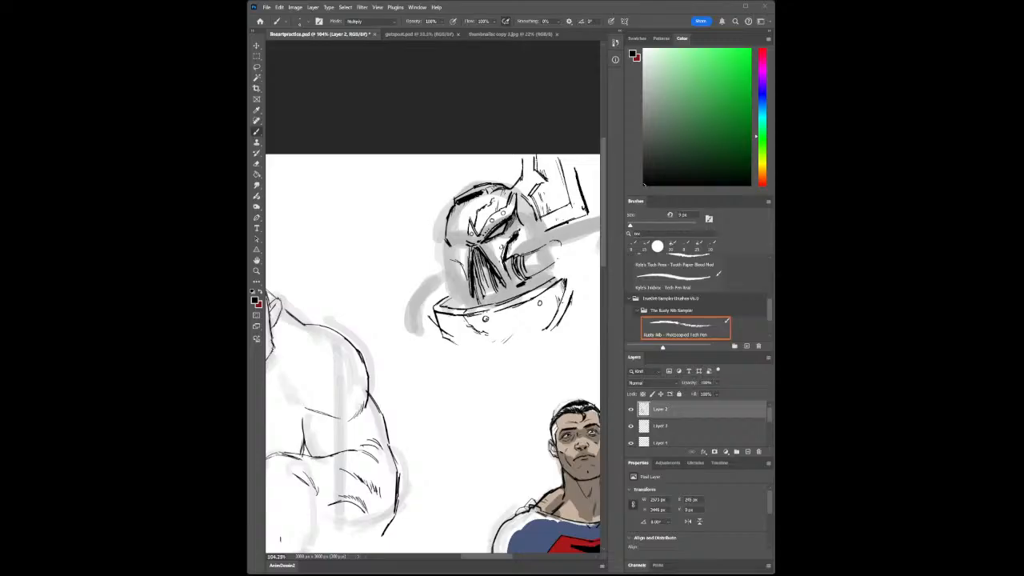
drag(485, 278, 487, 298)
drag(540, 236, 549, 248)
drag(558, 324, 522, 357)
- Hide the rough grey sketch layer directly above the background so the whole page shows only the finished line art and colours
scroll(432, 184, down, 5)
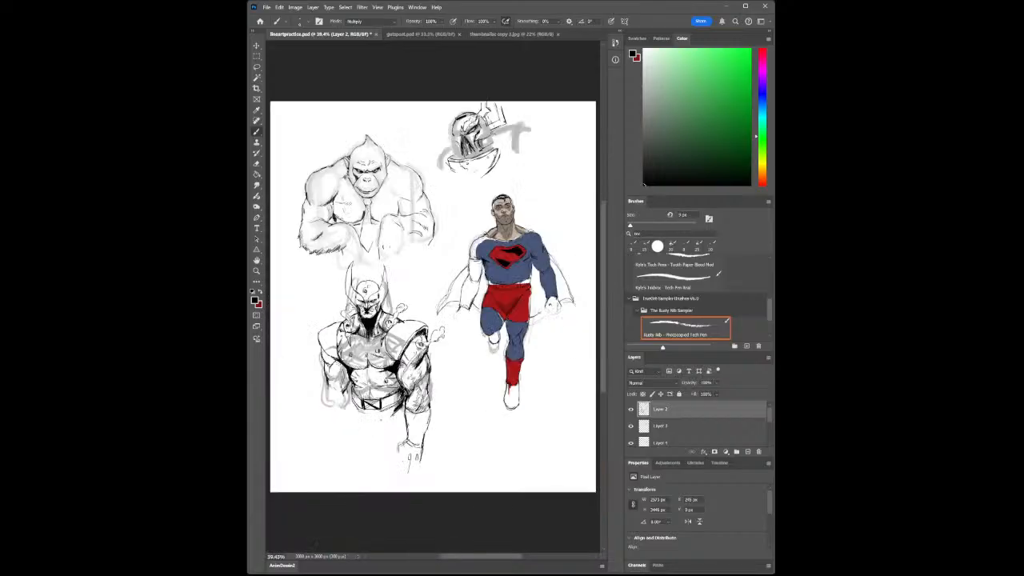
scroll(630, 424, down, 1)
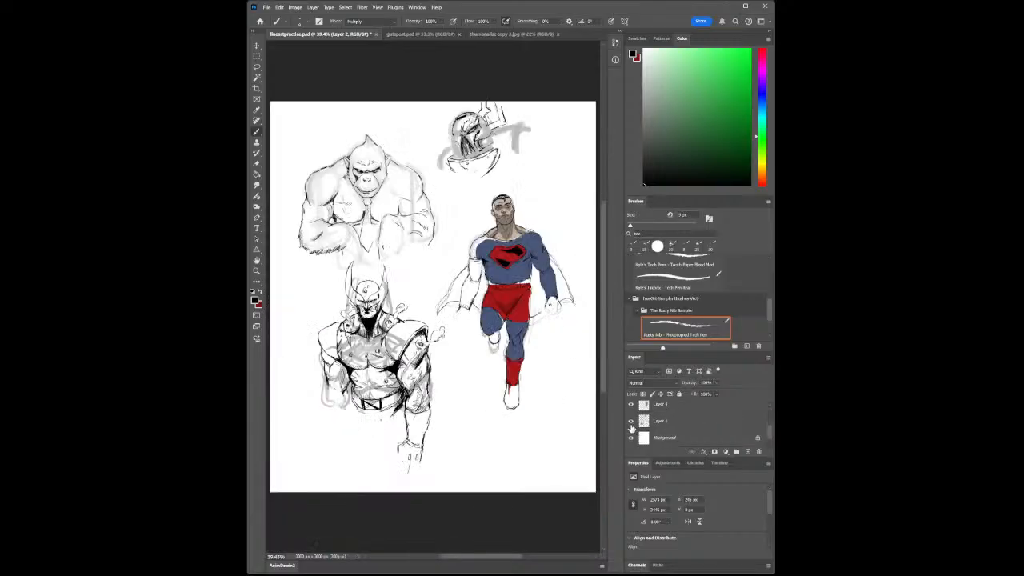
click(630, 421)
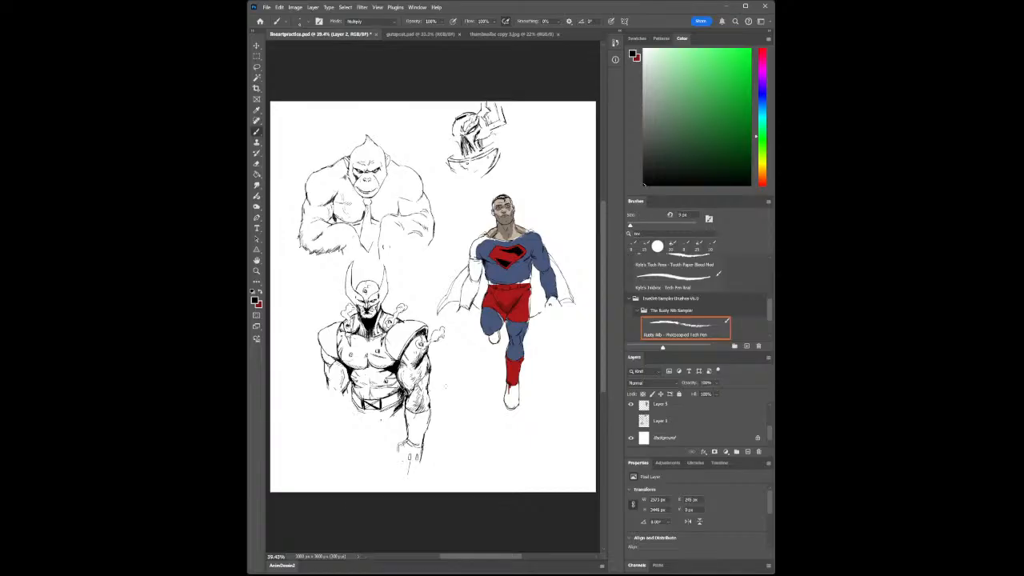
- Lasso the inked armoured head and move it slightly down and left, away from the page's upper edge, and deselect it
click(257, 45)
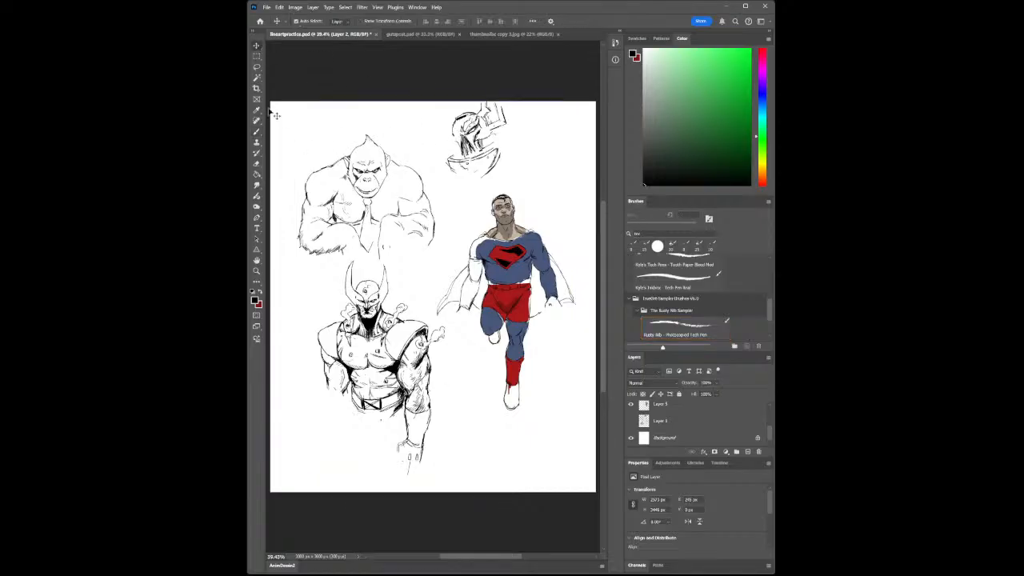
click(257, 74)
mouse_move(478, 93)
mouse_down()
mouse_move(435, 138)
mouse_move(491, 189)
mouse_move(524, 99)
mouse_move(415, 103)
mouse_up()
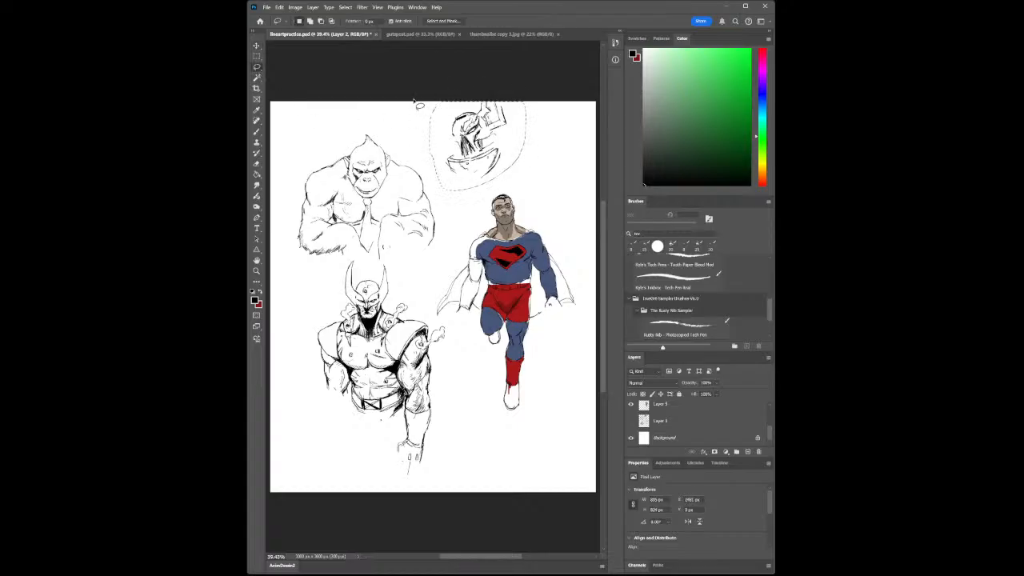
click(257, 46)
drag(464, 129, 460, 141)
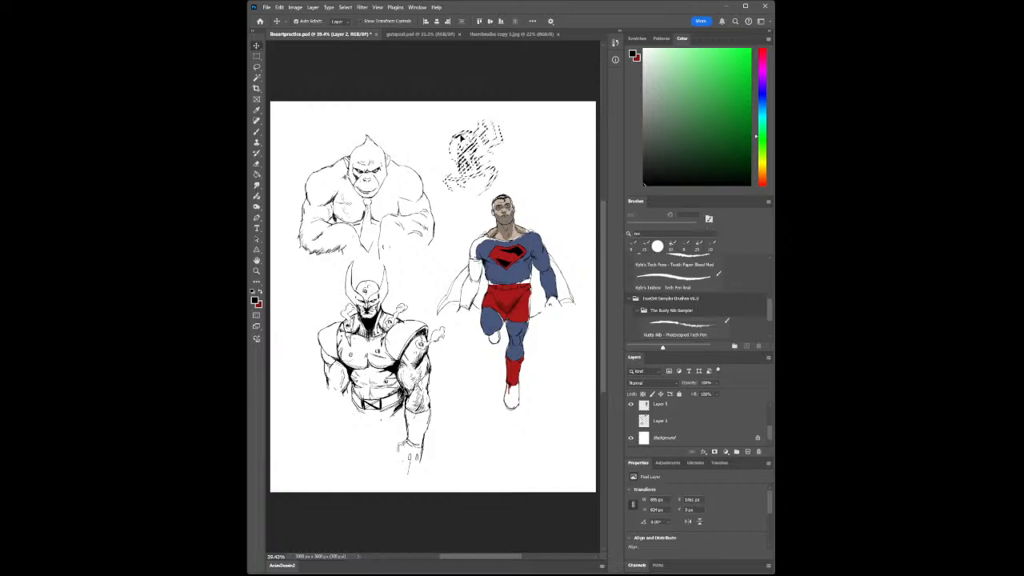
key(ctrl+d)
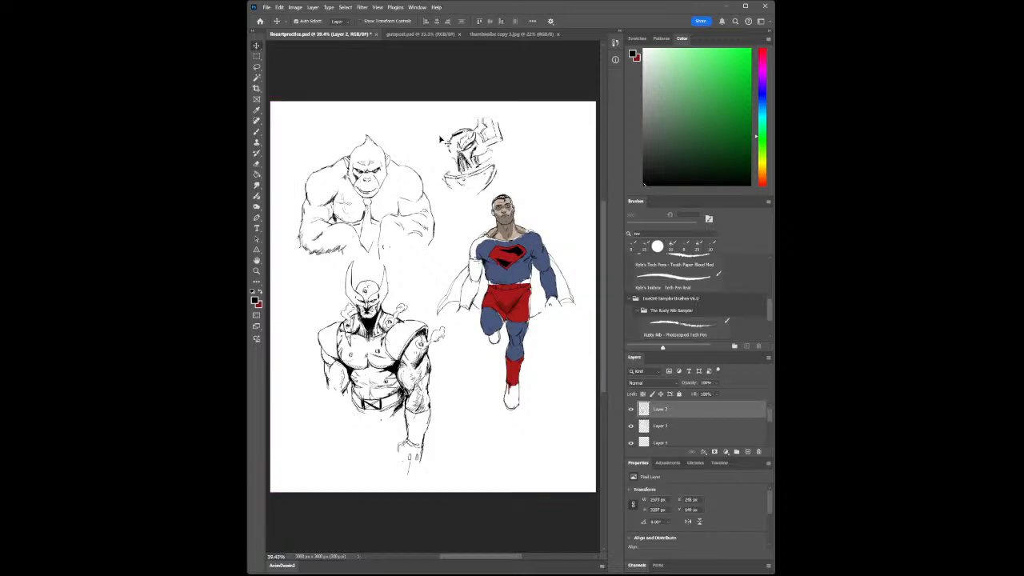